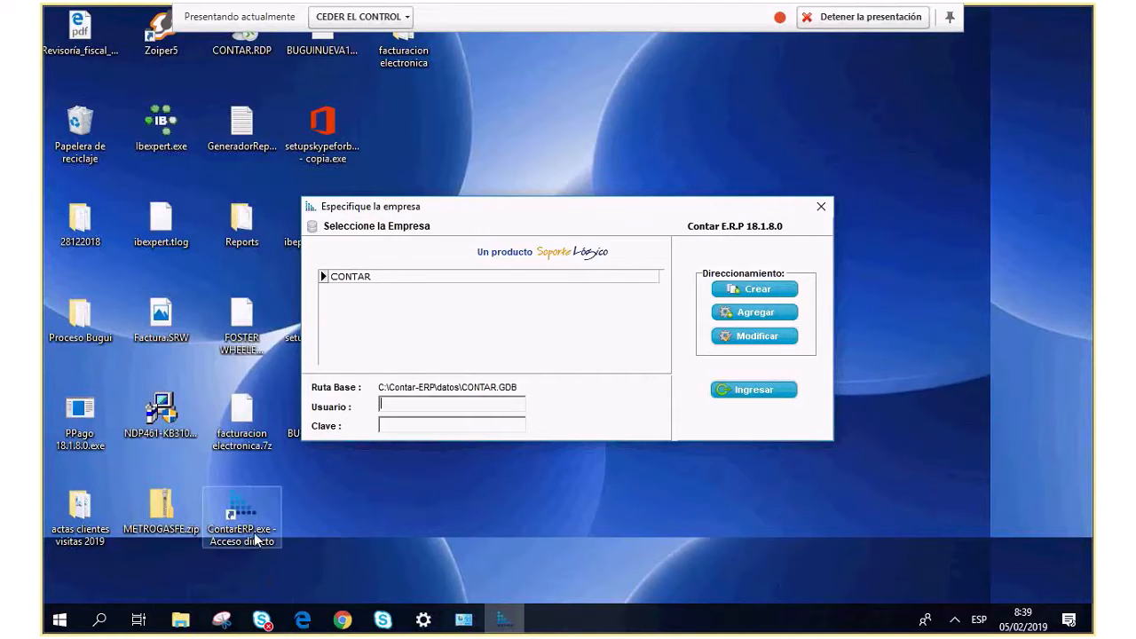
Browse File Explorer to C:\Contar-ERP\datos, the folder holding CONTAR.GDB.
left_click(181, 620)
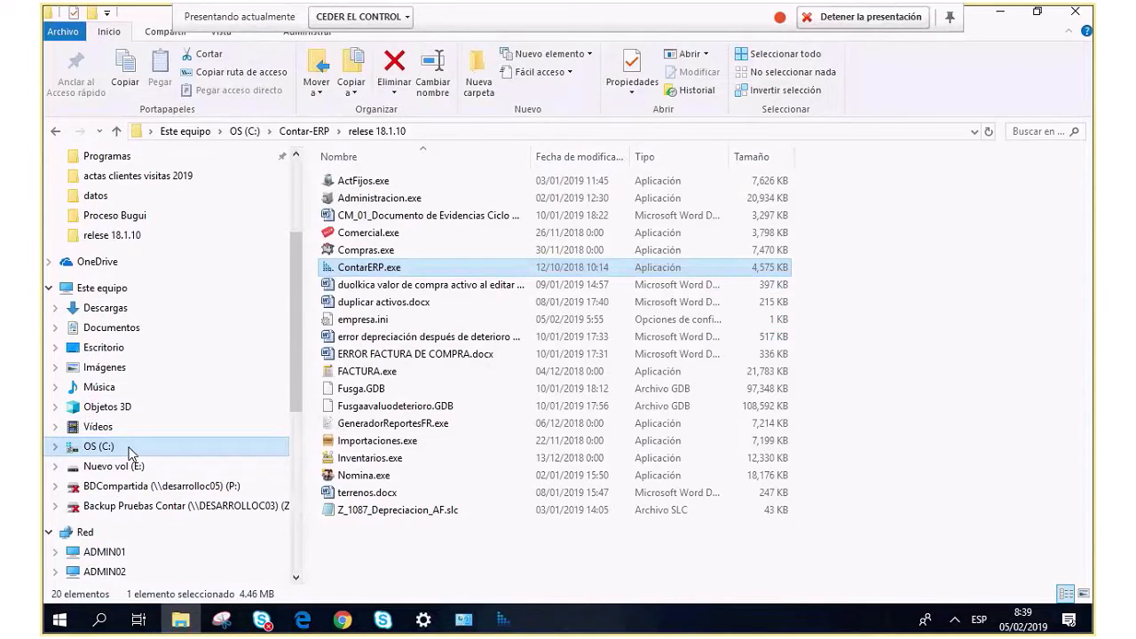
left_click(128, 449)
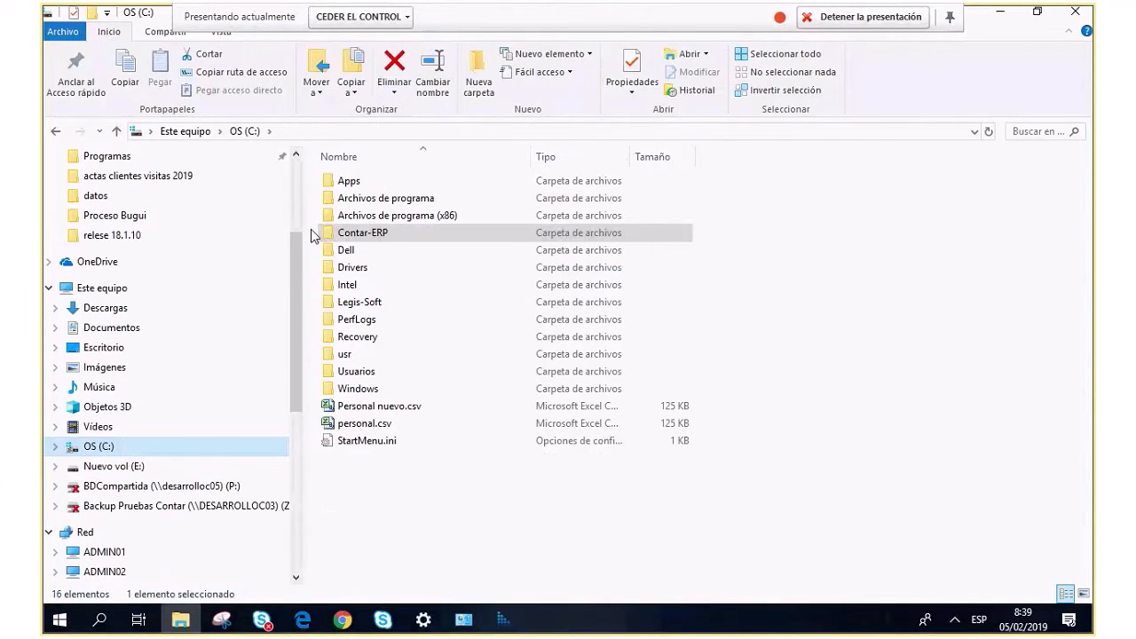
left_click(371, 236)
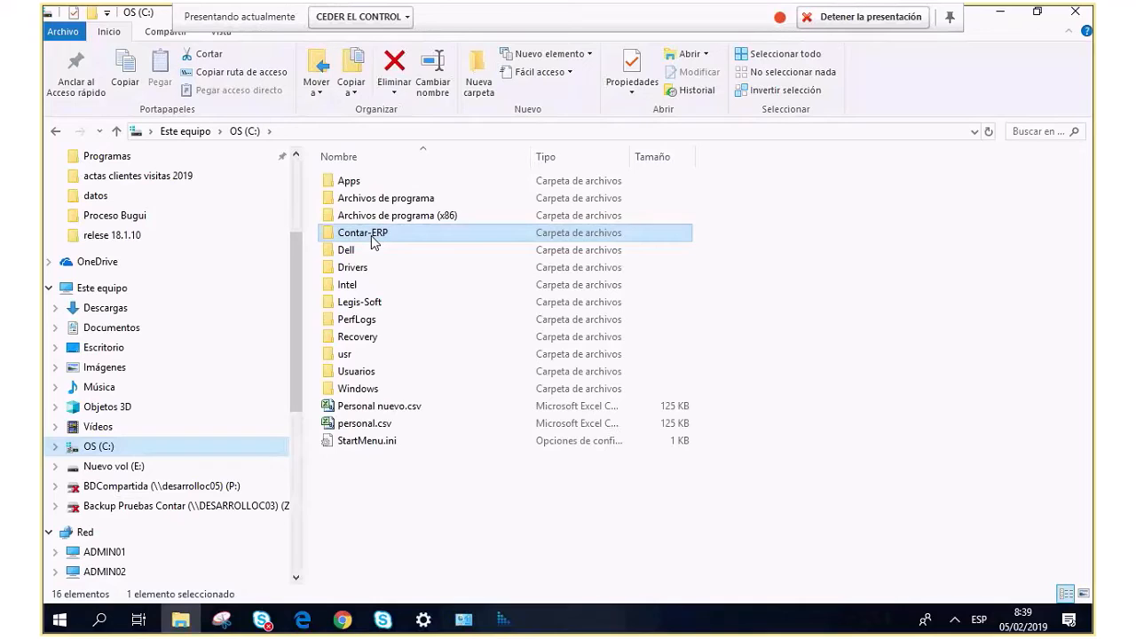
left_click(391, 311)
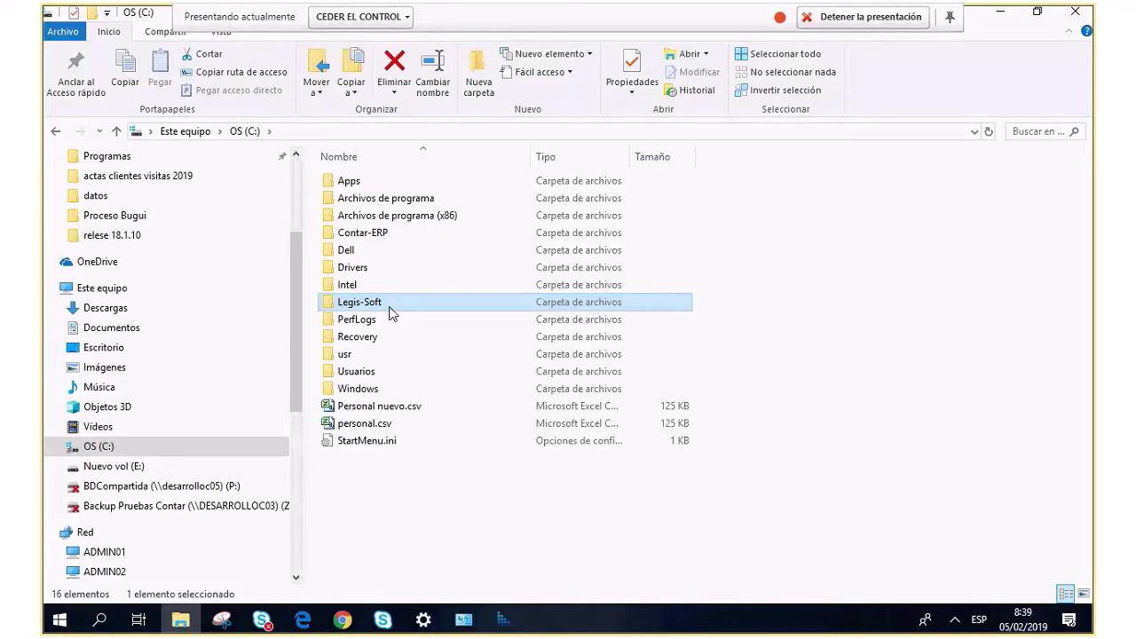
left_click(386, 233)
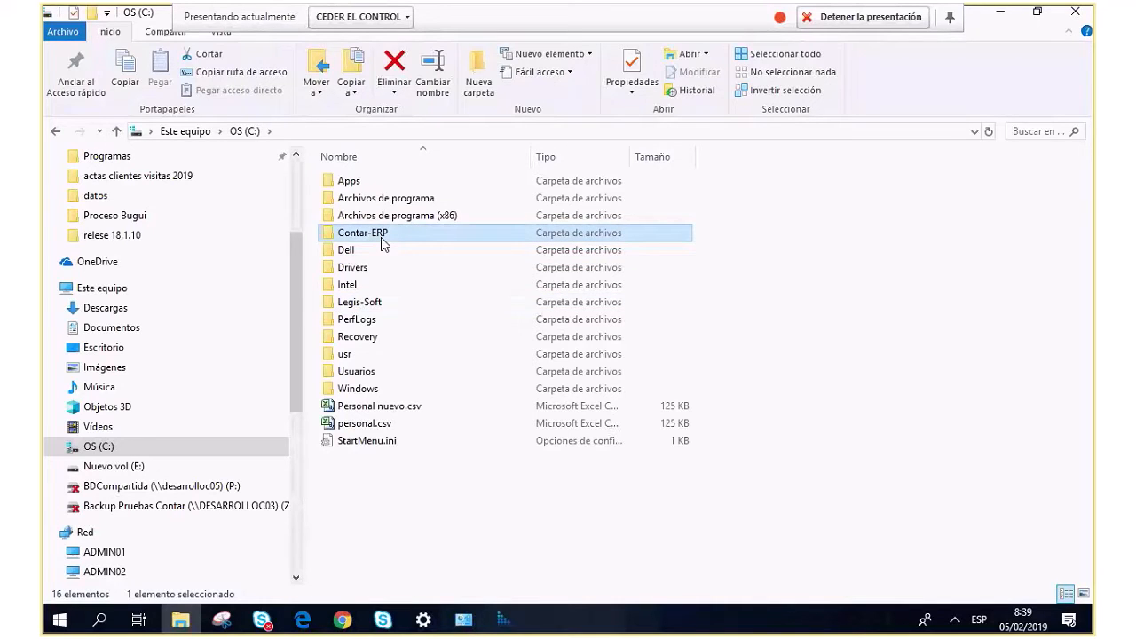
double_click(383, 238)
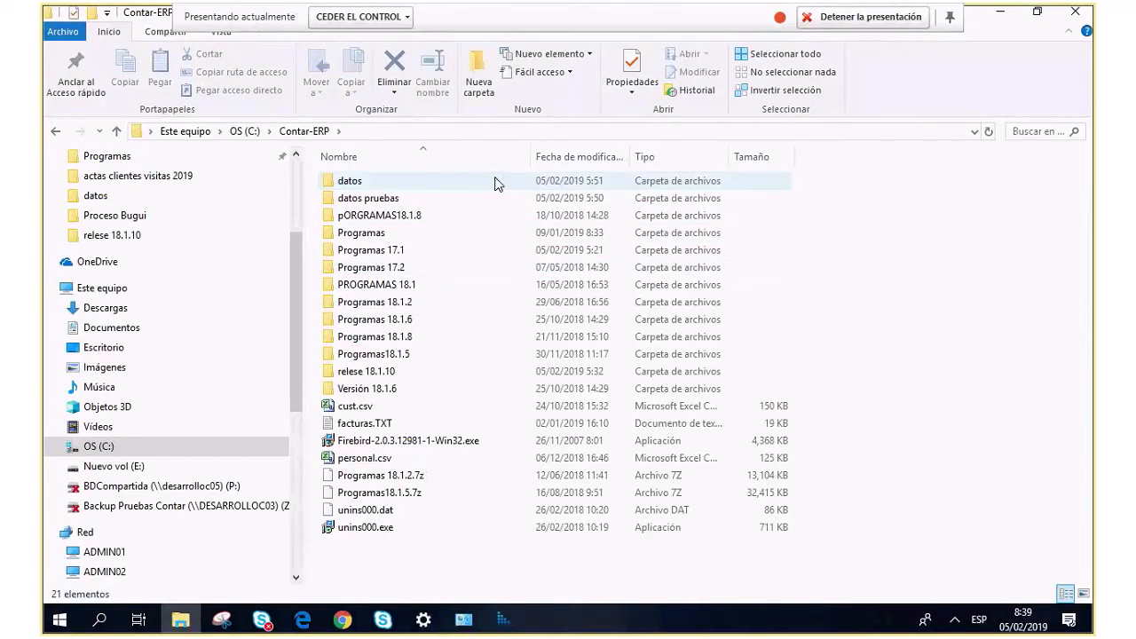
mouse_move(385, 187)
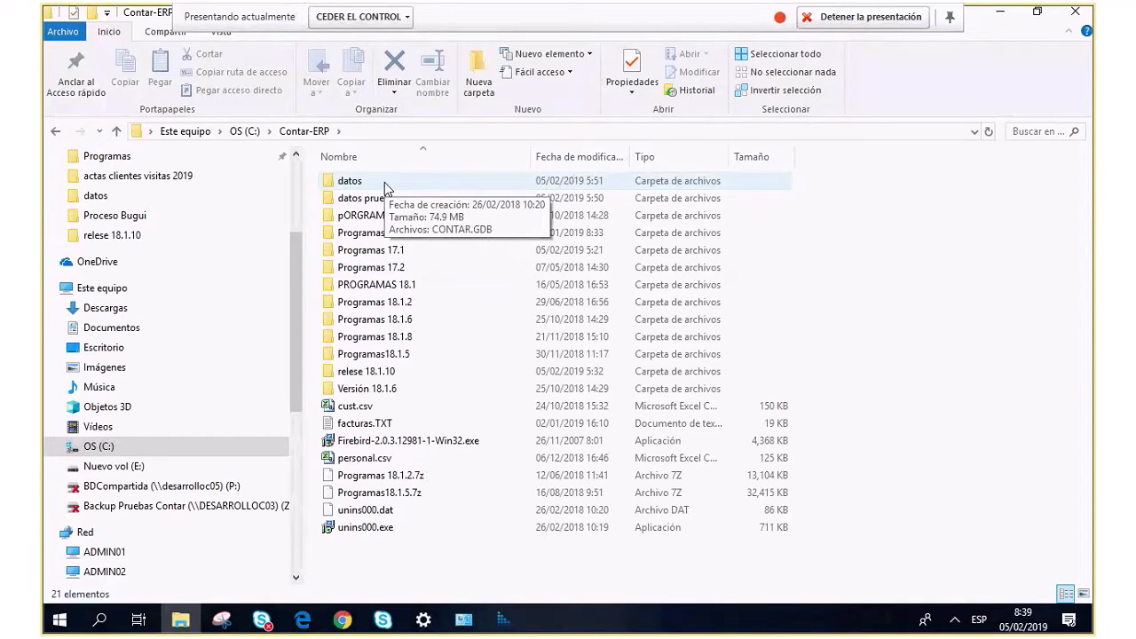
double_click(384, 182)
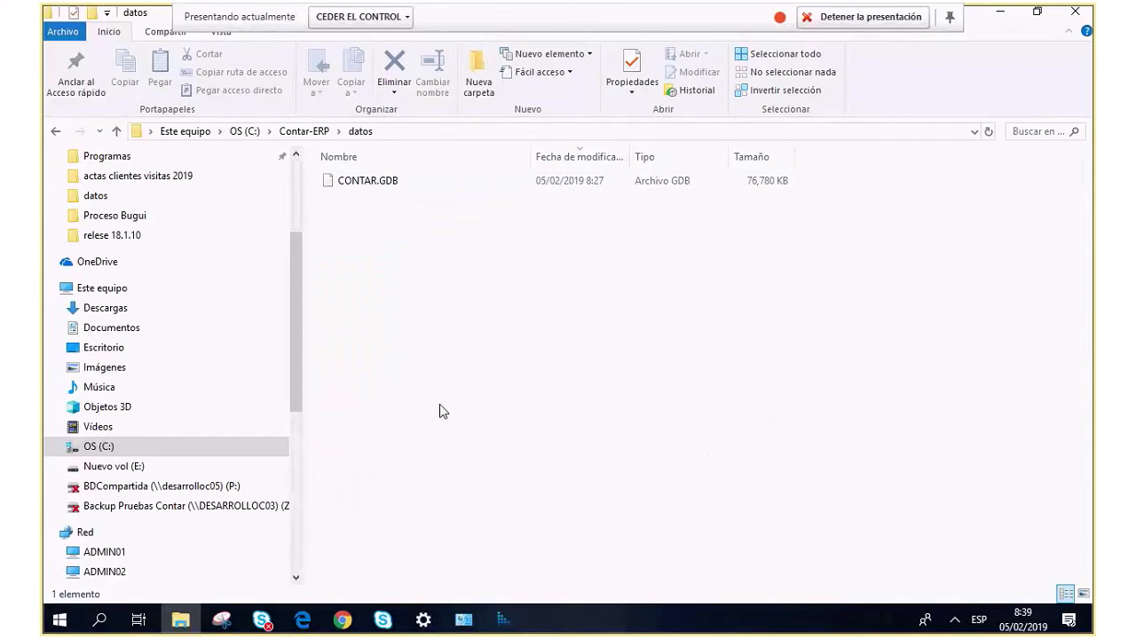
Select CONTAR.GDB and bring up its 7-Zip context submenu.
left_click(379, 184)
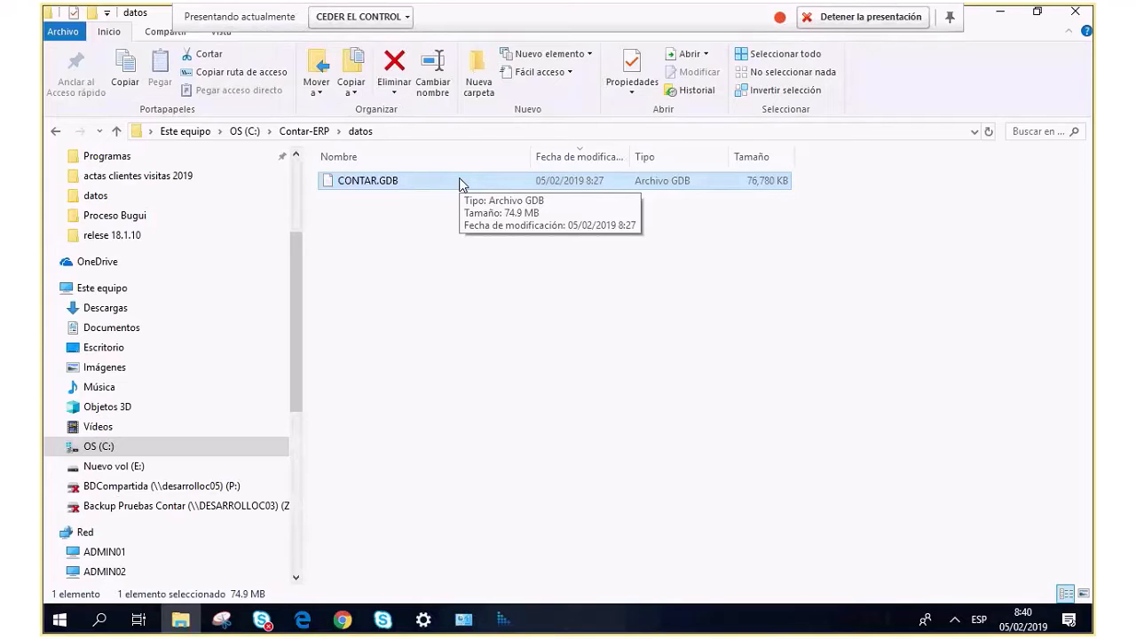
right_click(401, 185)
mouse_move(421, 213)
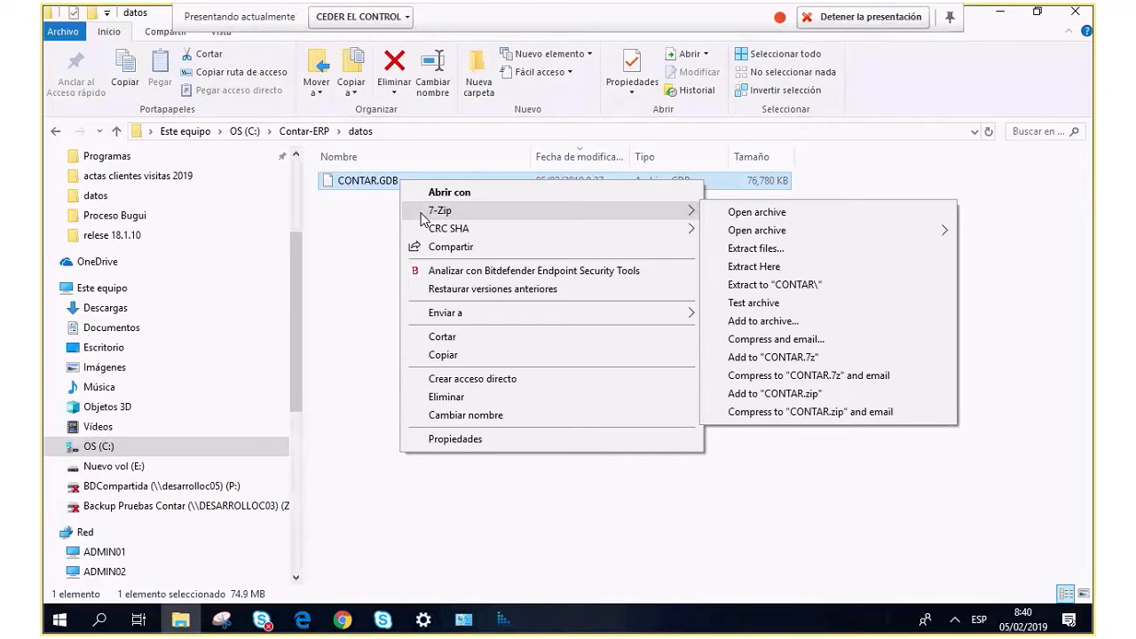
Compress CONTAR.GDB to CONTAR.7z (4,498 KB) and select the new archive.
left_click(789, 358)
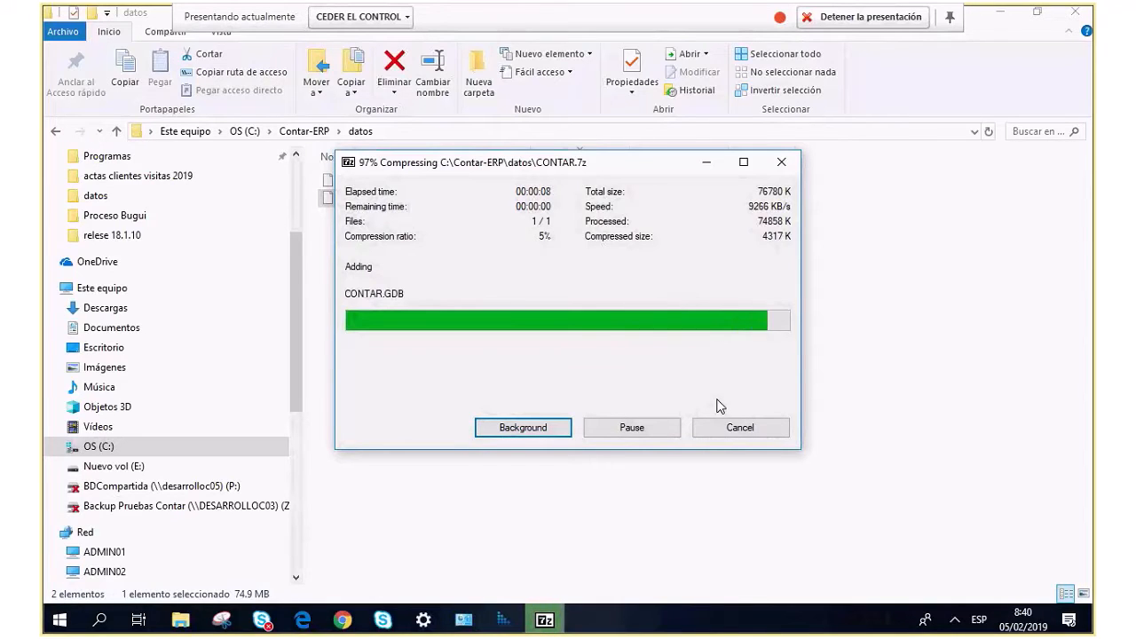
left_click(371, 178)
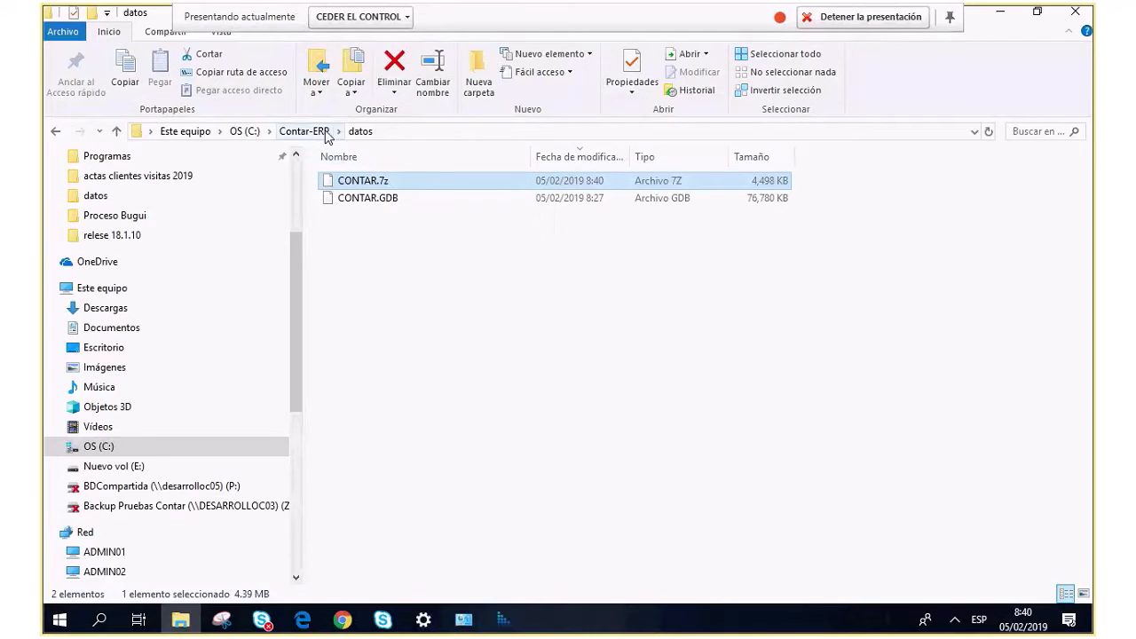
Open the Contar-ERP Programas folder and sort its listing by Tipo.
left_click(304, 132)
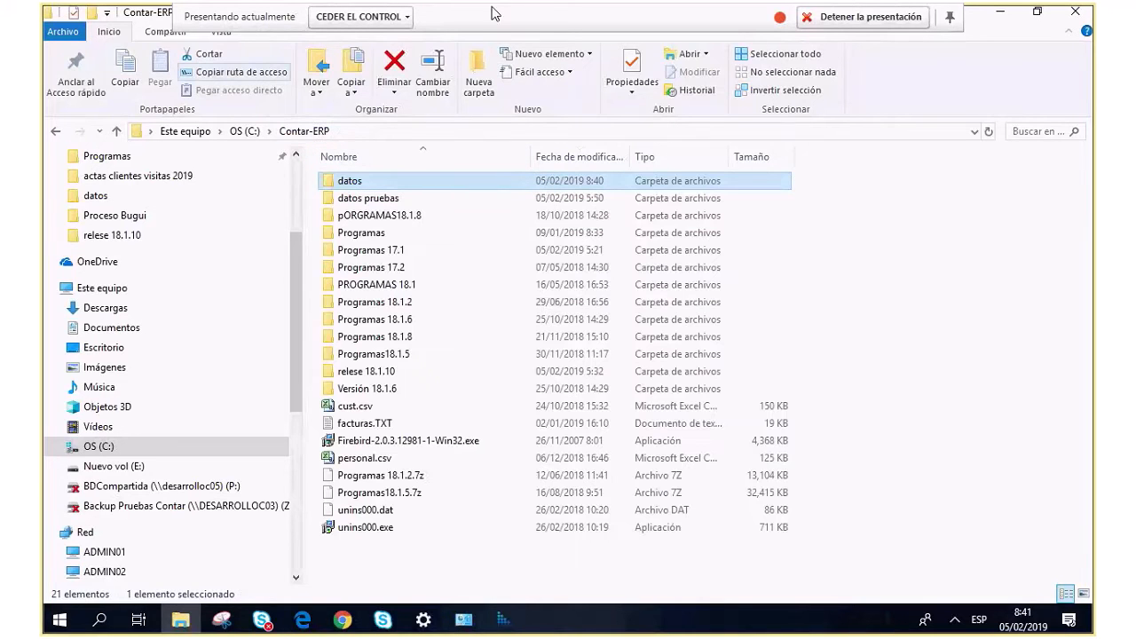
left_click(391, 235)
double_click(390, 236)
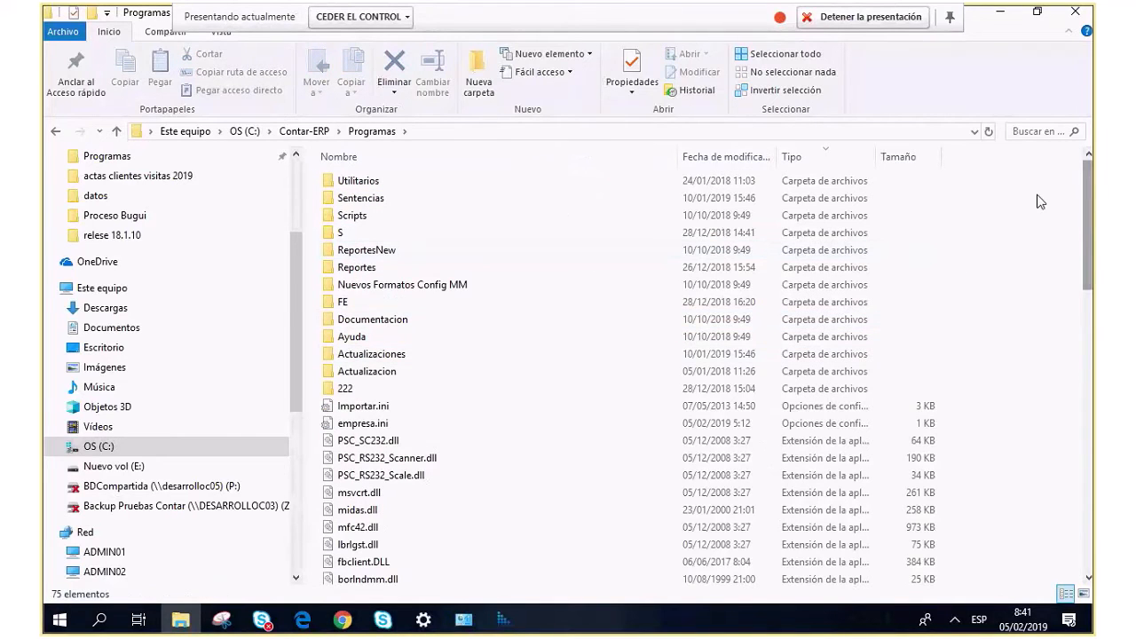
left_click(814, 161)
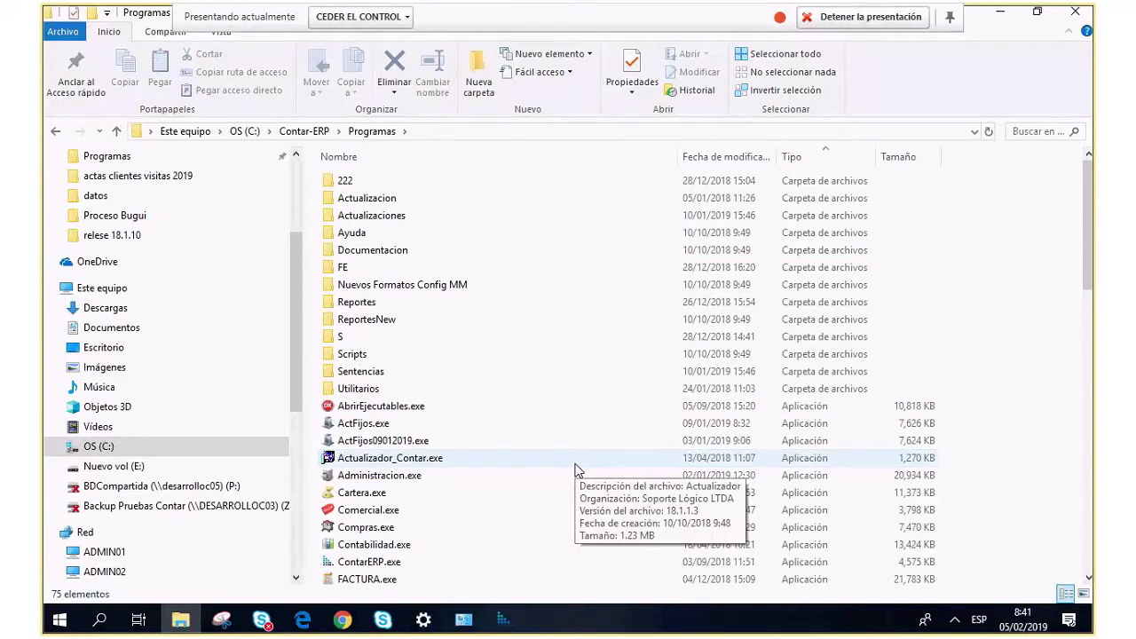
Browse Programas\Reportes, then navigate back up to the root of OS (C:).
left_click(304, 130)
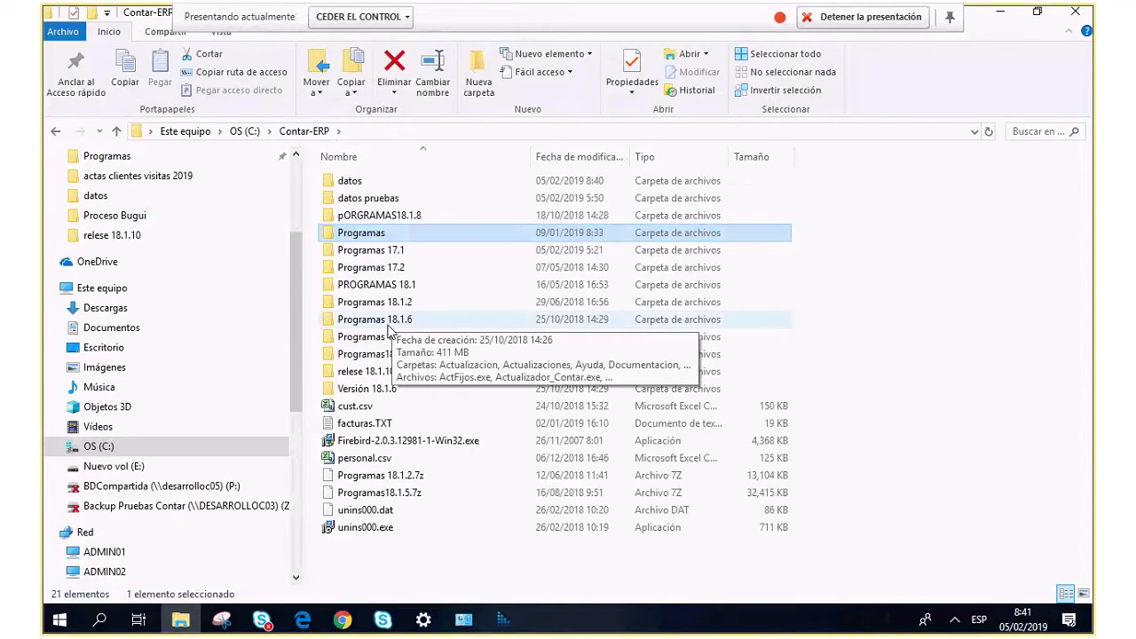
double_click(359, 232)
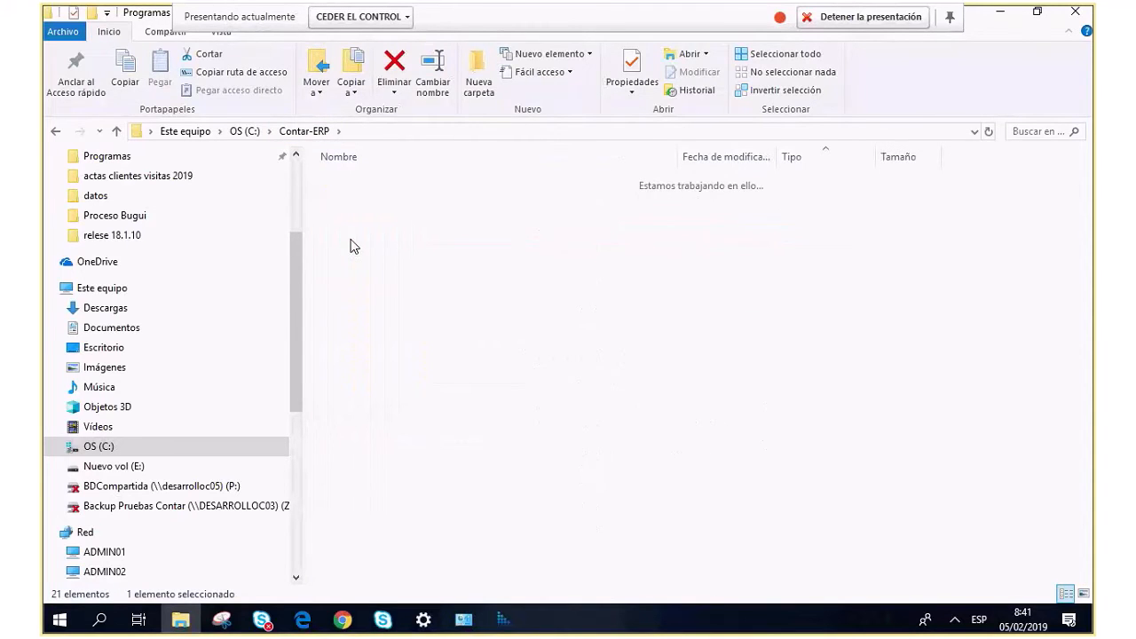
left_click(359, 304)
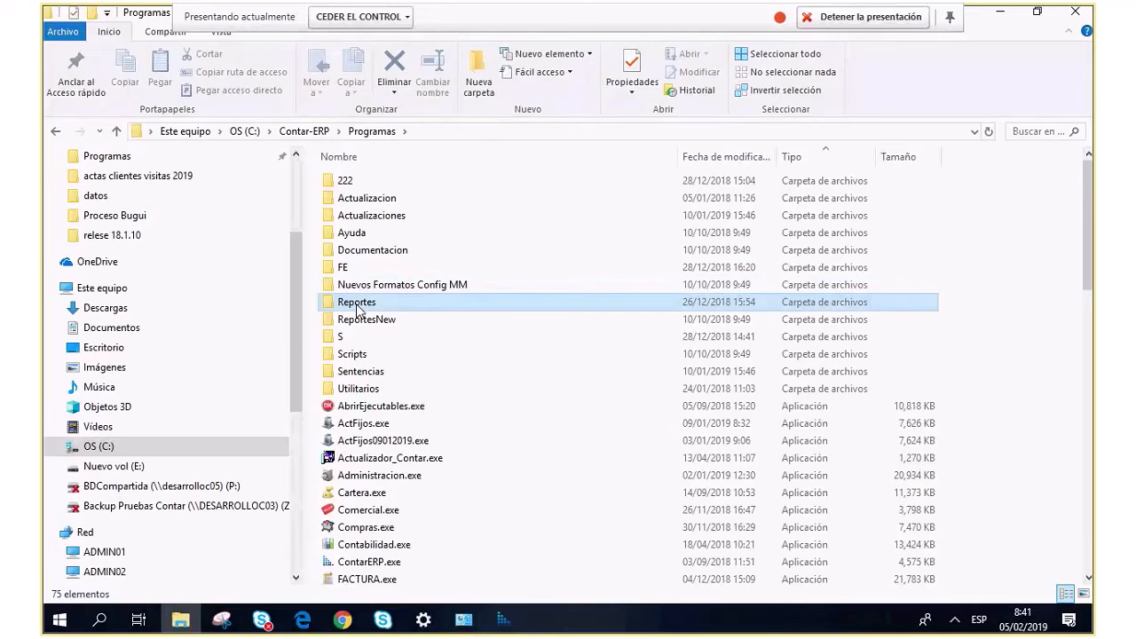
double_click(359, 304)
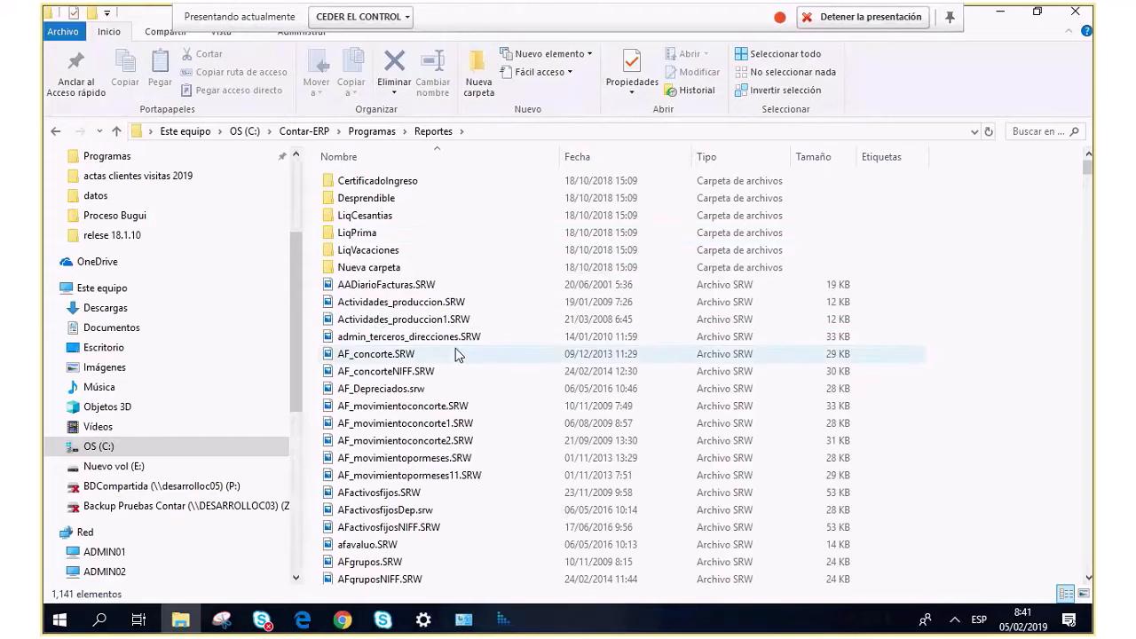
left_click(383, 133)
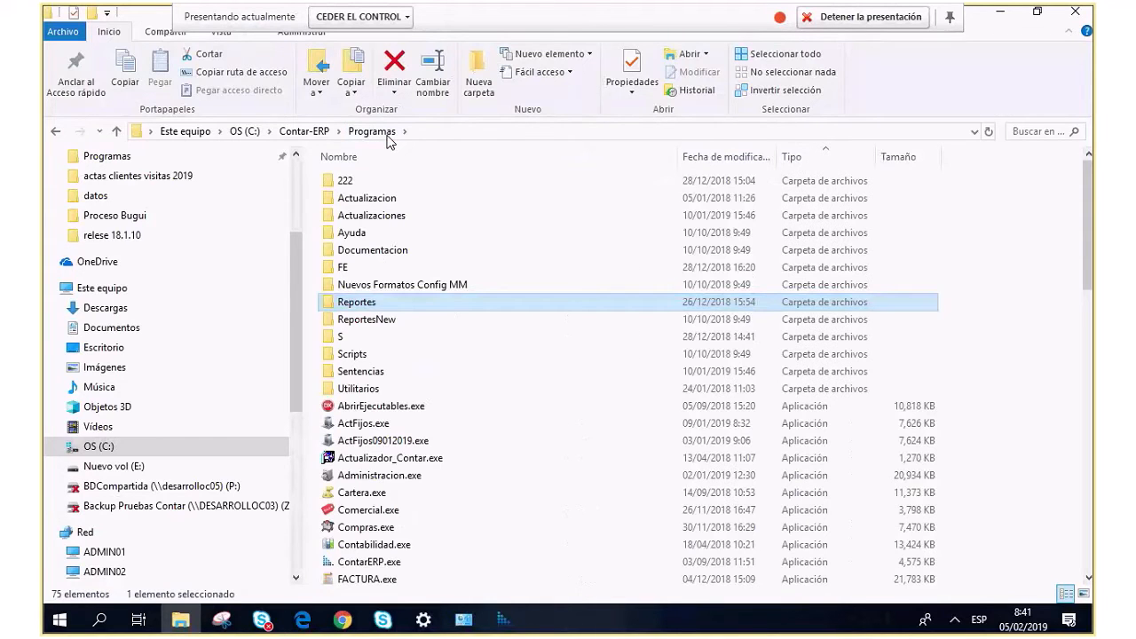
left_click(303, 131)
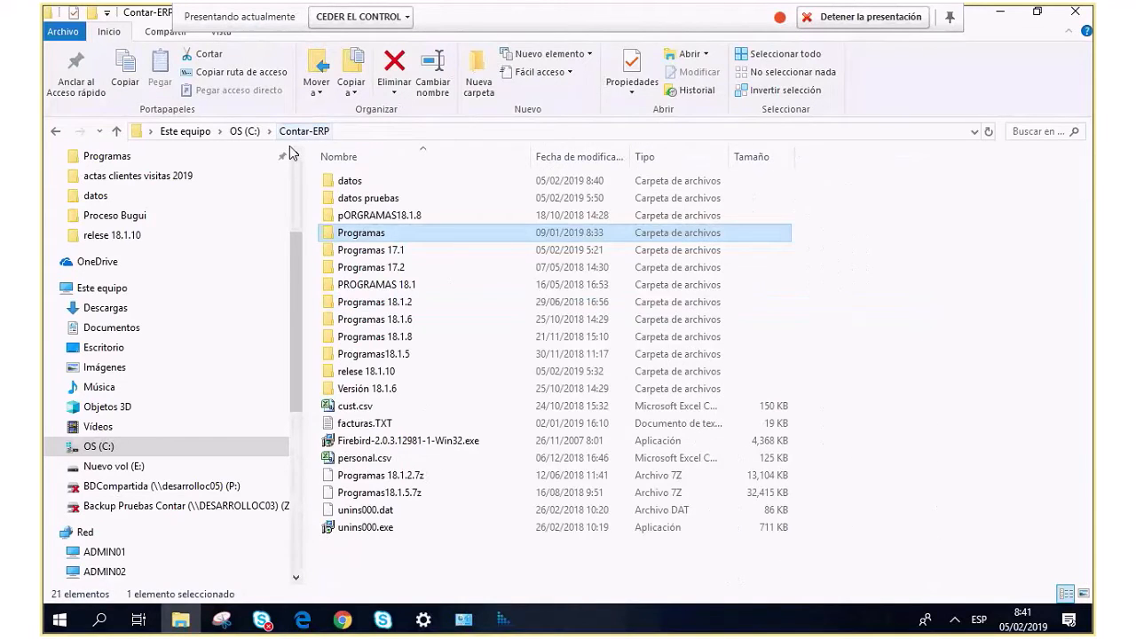
left_click(245, 132)
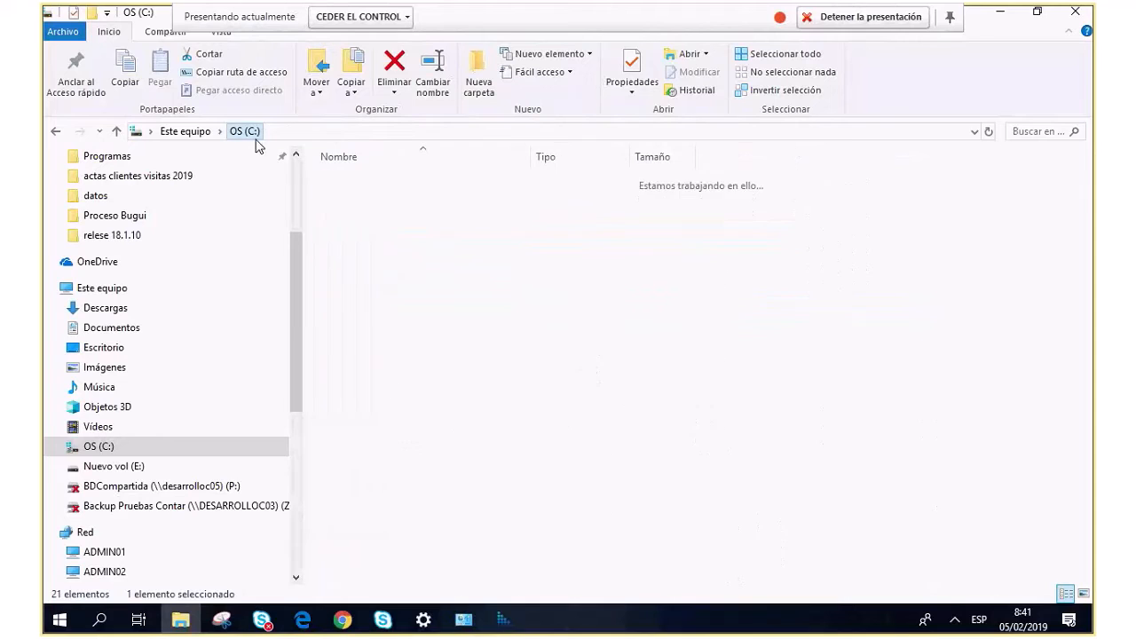
Close Explorer, relaunch Contar ERP from the desktop and select the CONTAR company.
left_click(1082, 18)
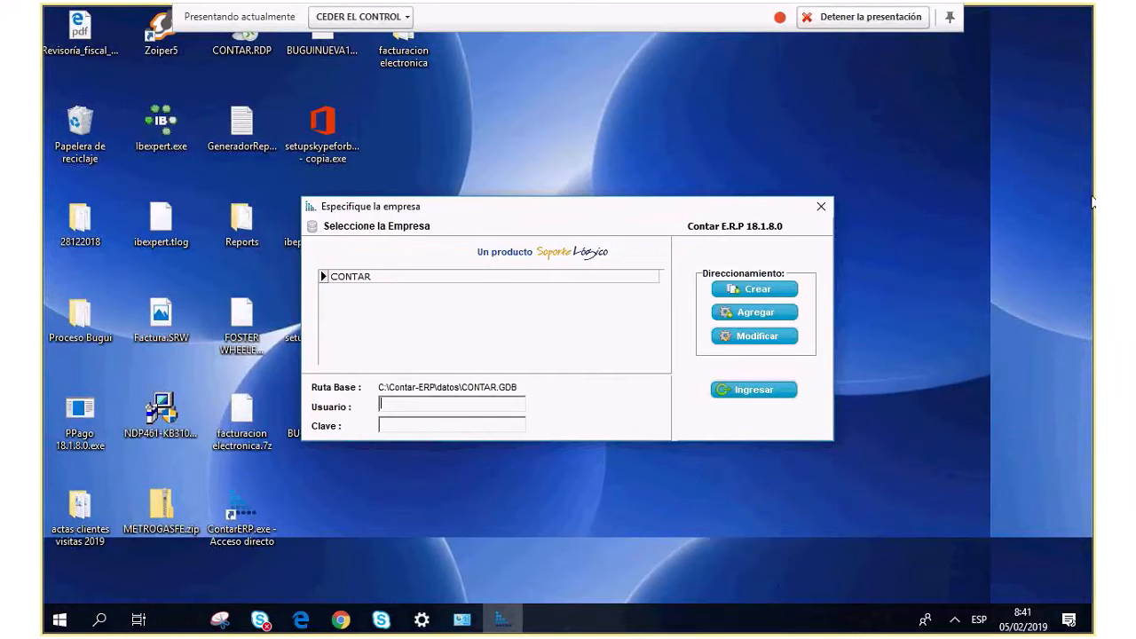
left_click(824, 210)
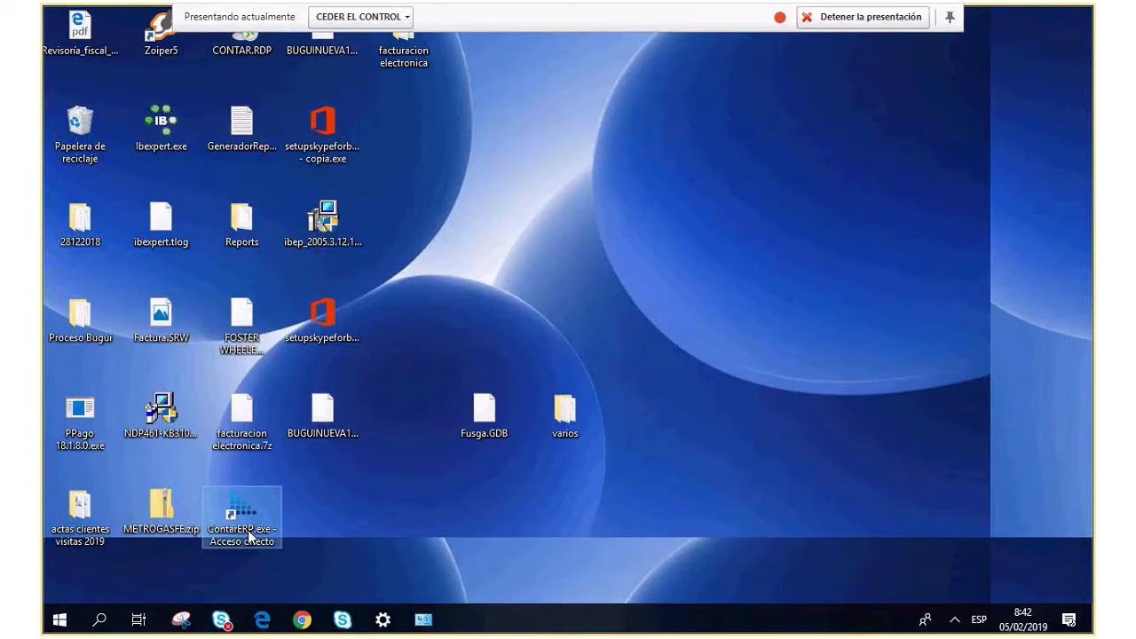
double_click(256, 536)
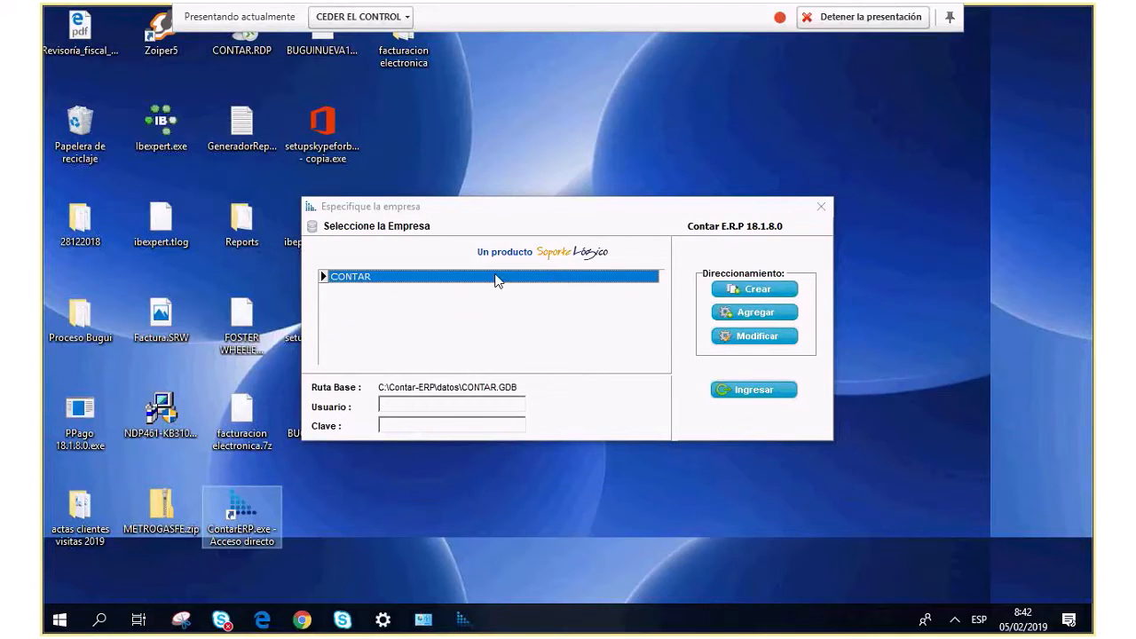
left_click(466, 281)
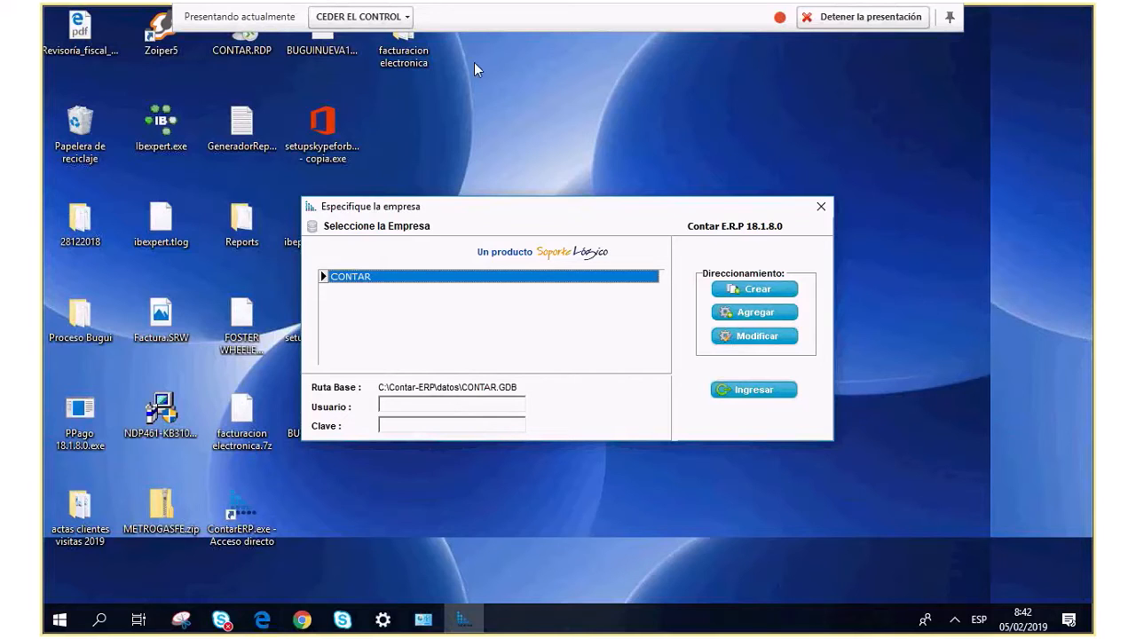
left_click(775, 315)
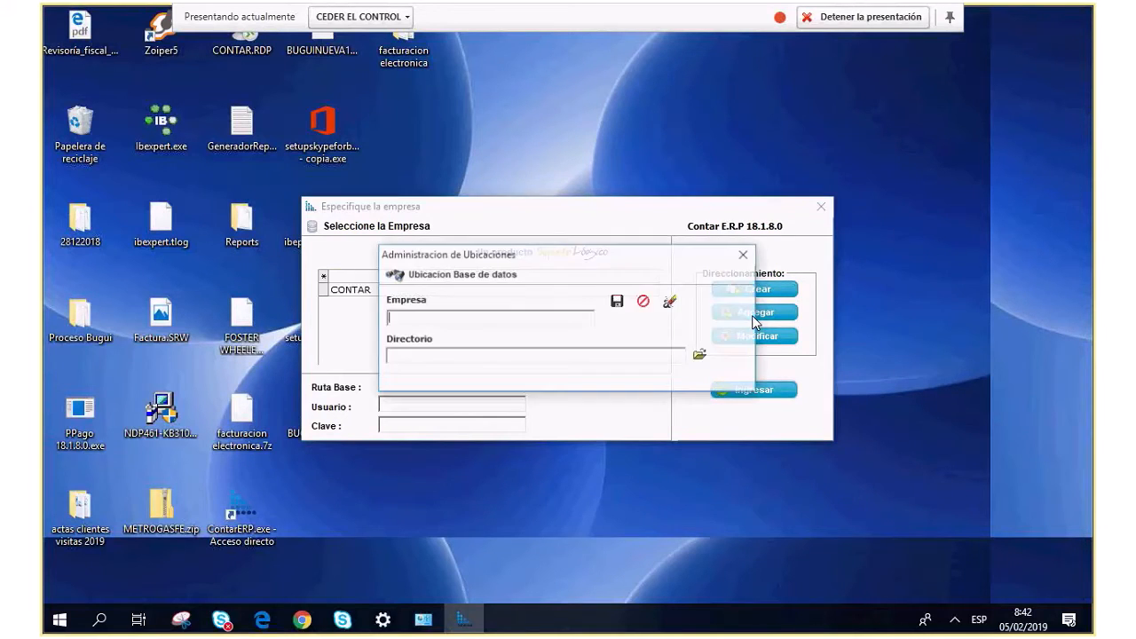
left_click(428, 359)
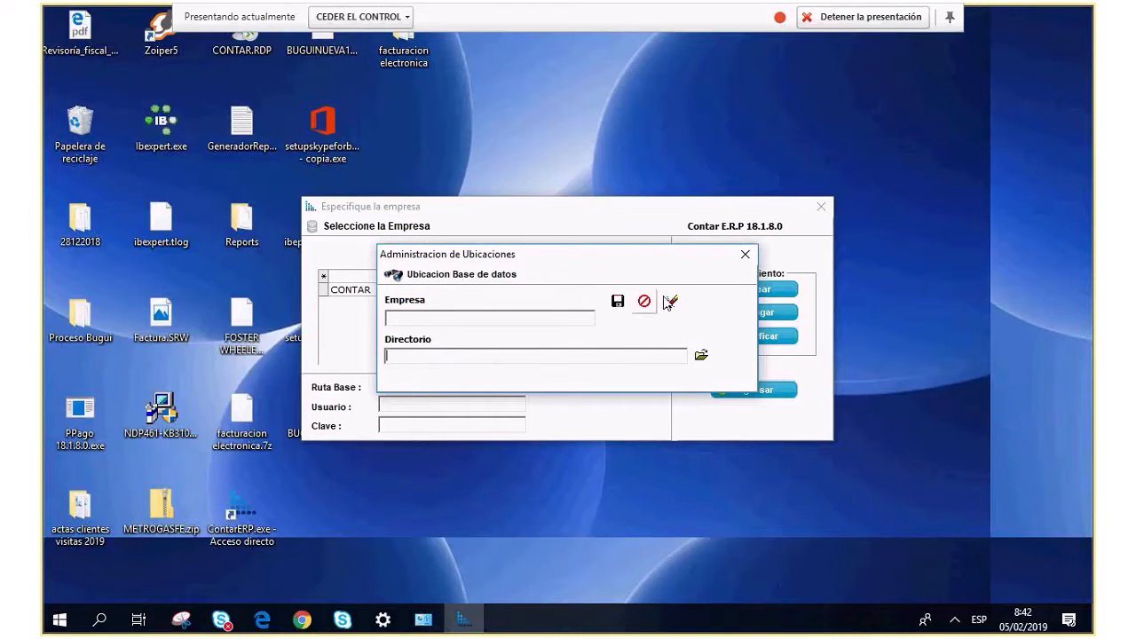
left_click(746, 254)
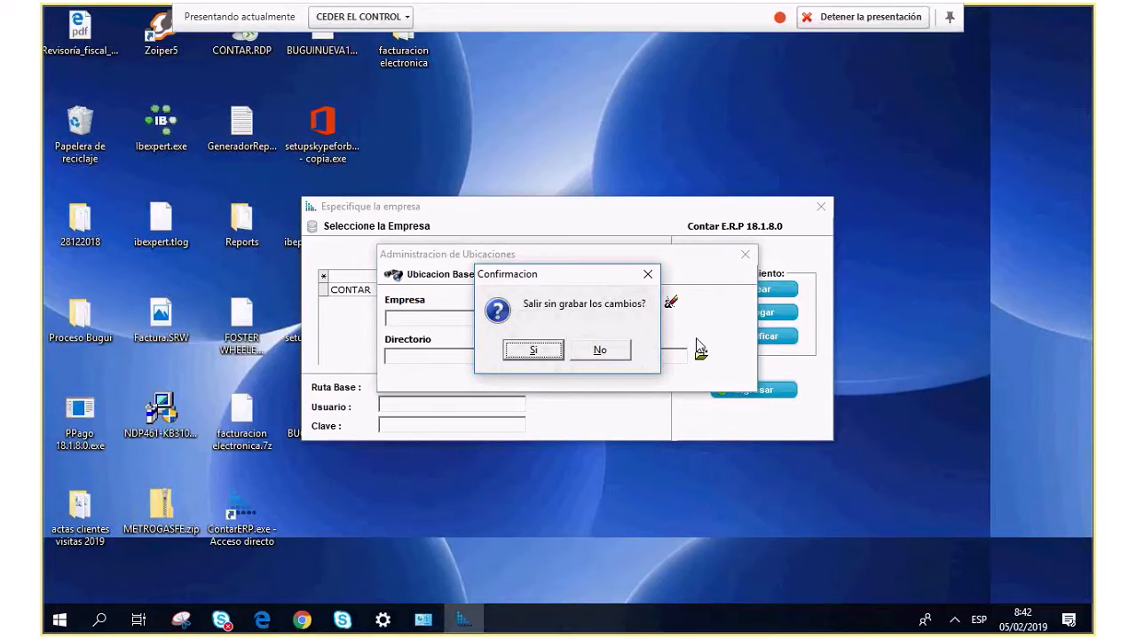
left_click(597, 352)
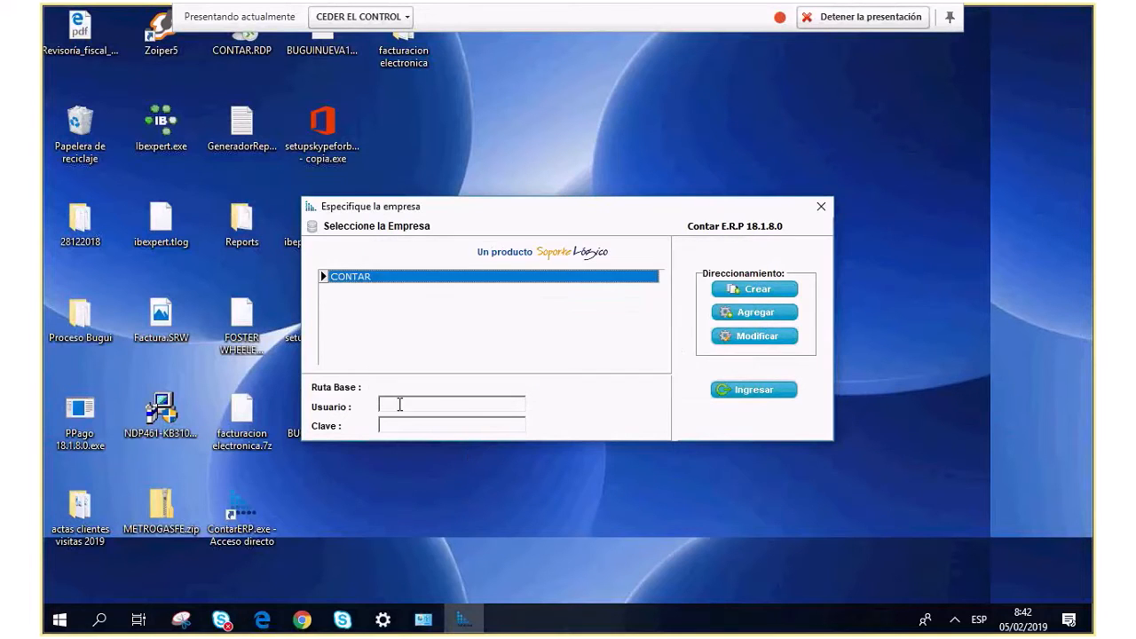
left_click(421, 280)
left_click(428, 404)
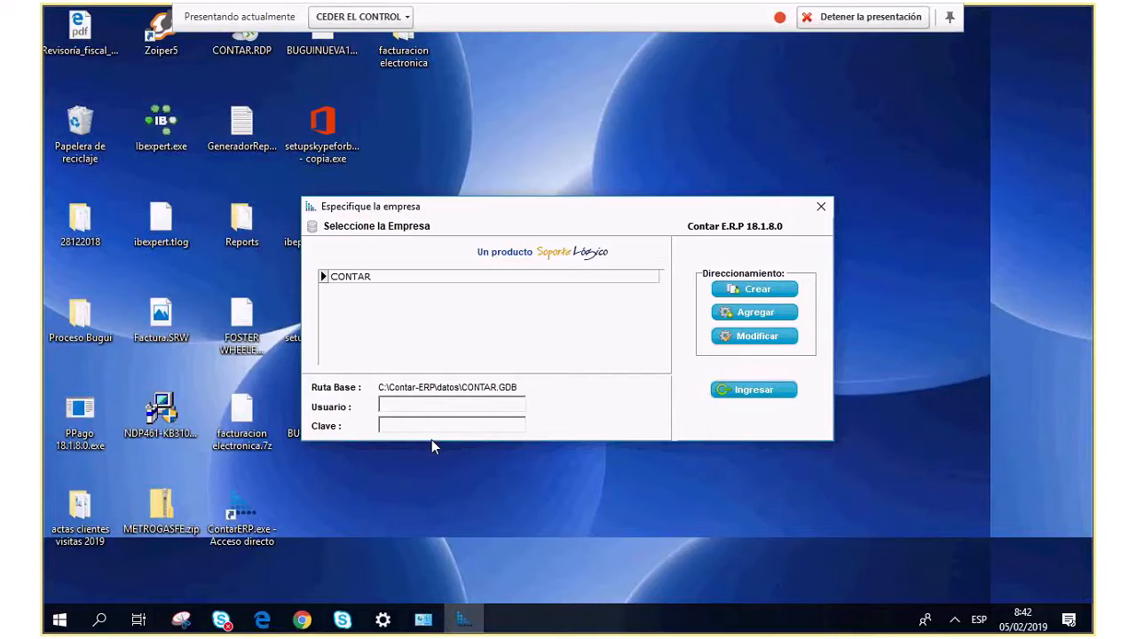
Enter the user name and password for CONTAR, log in, and answer No to updating the database.
left_click(418, 427)
left_click(403, 408)
type("contar")
left_click(441, 430)
type("*")
left_click(777, 388)
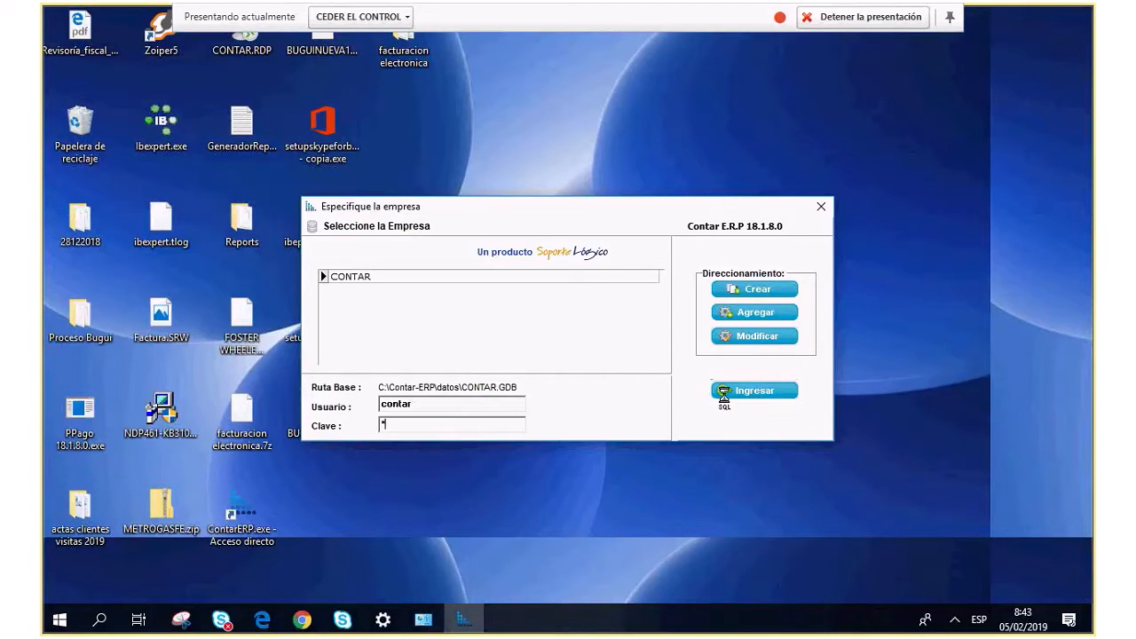
left_click(605, 347)
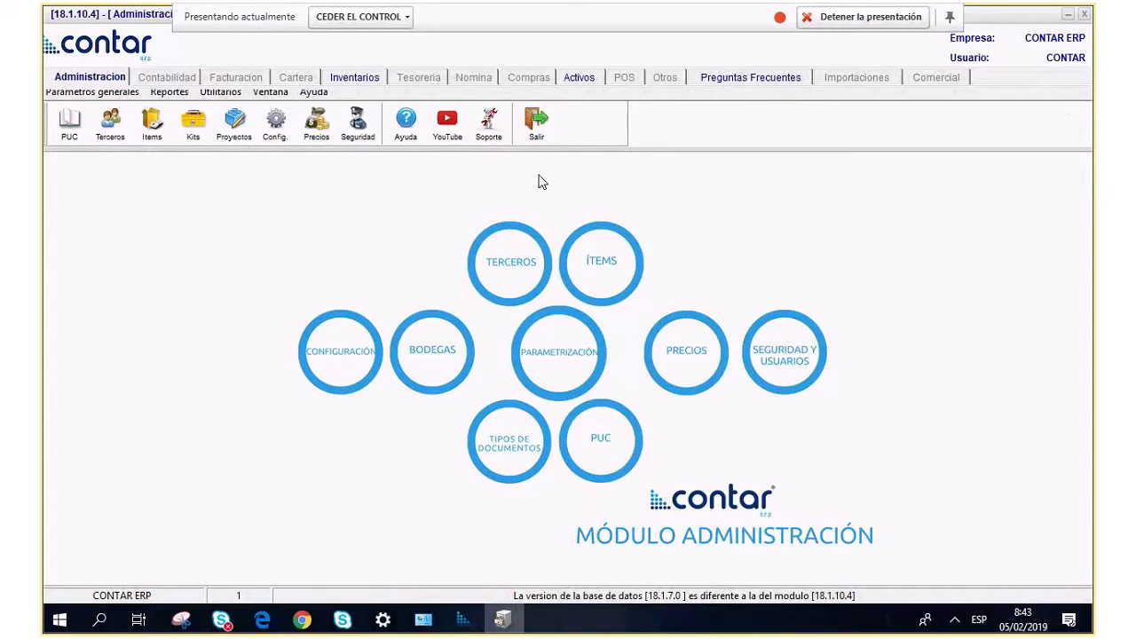
Open Administración > Parámetros generales and dismiss the 'Nuevo <<Administracion>>' popup.
left_click(101, 83)
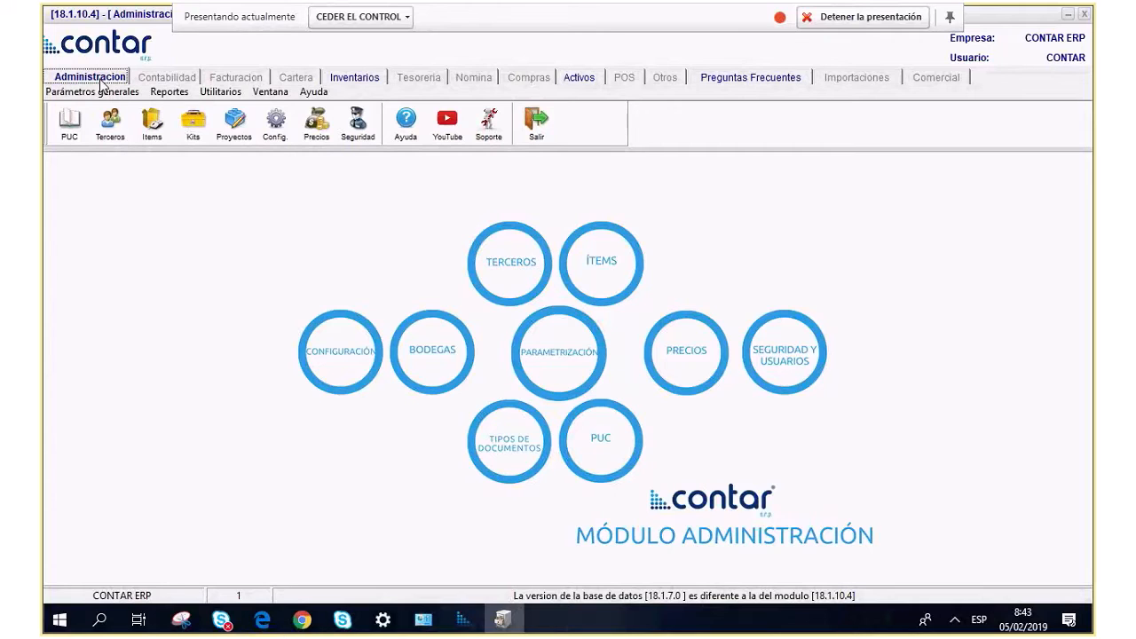
left_click(102, 89)
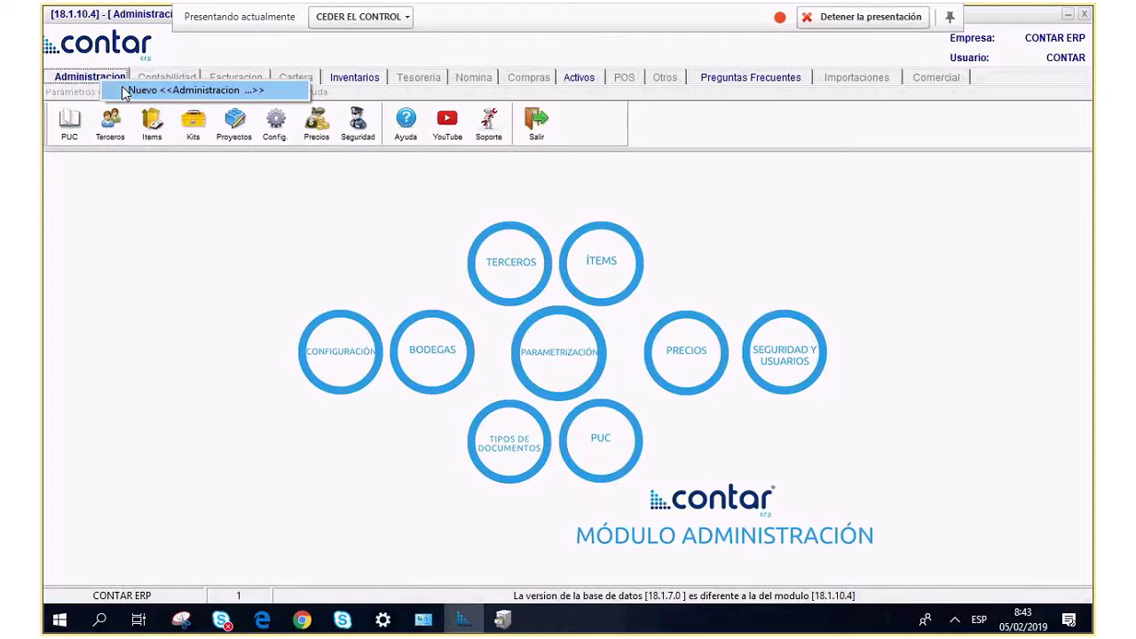
left_click(224, 346)
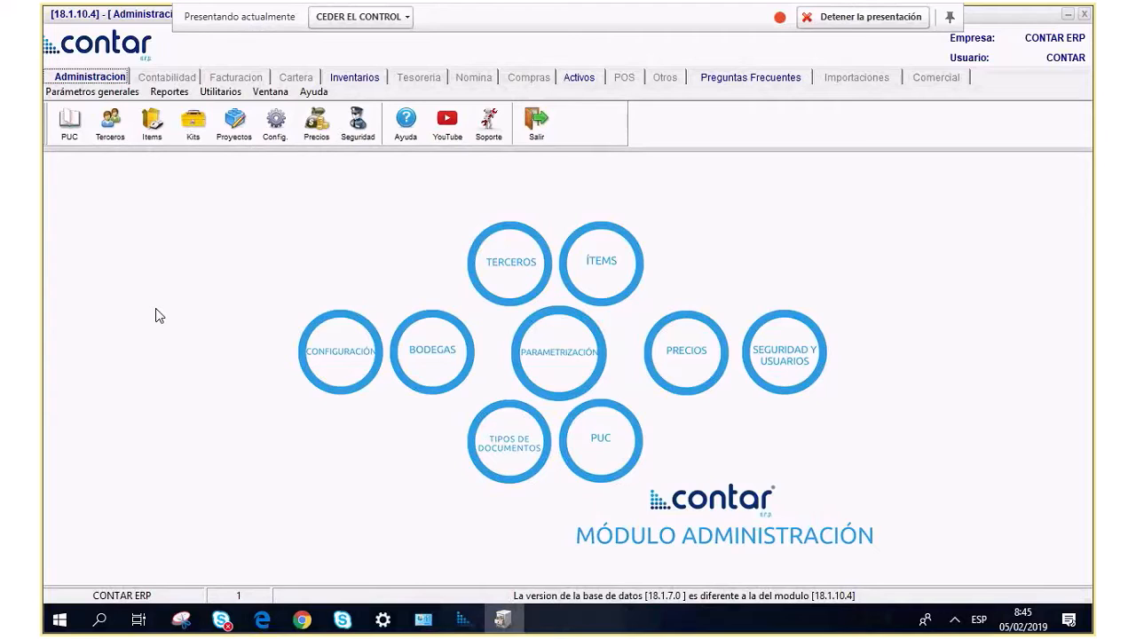
Open Plan único de cuentas via Parámetros generales > Parámetros de la Empresa.
left_click(71, 92)
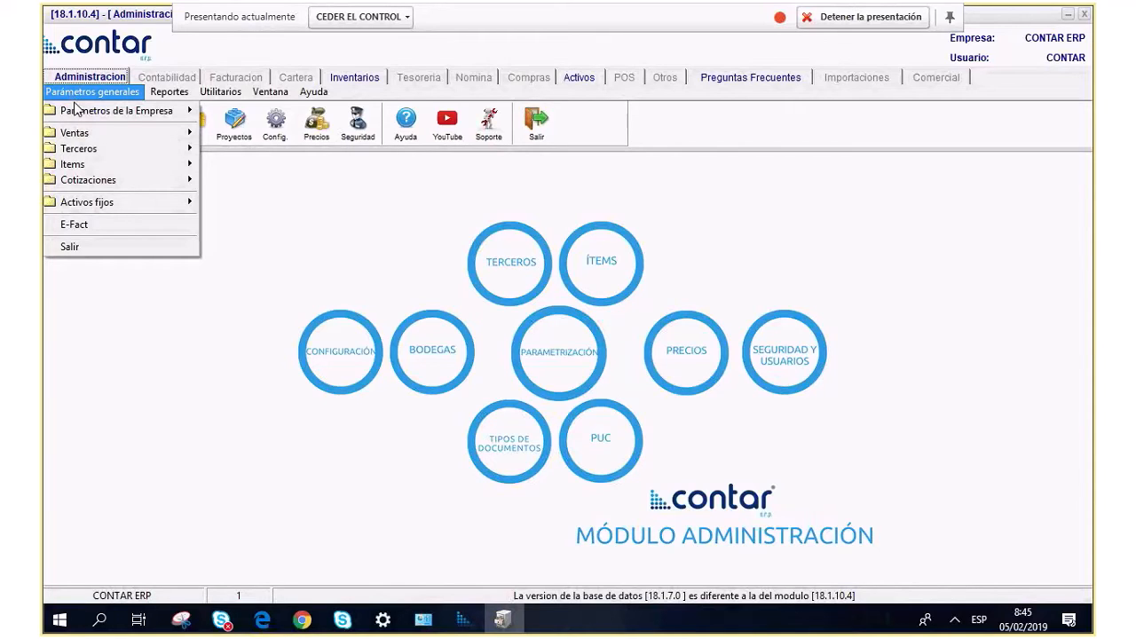
mouse_move(76, 110)
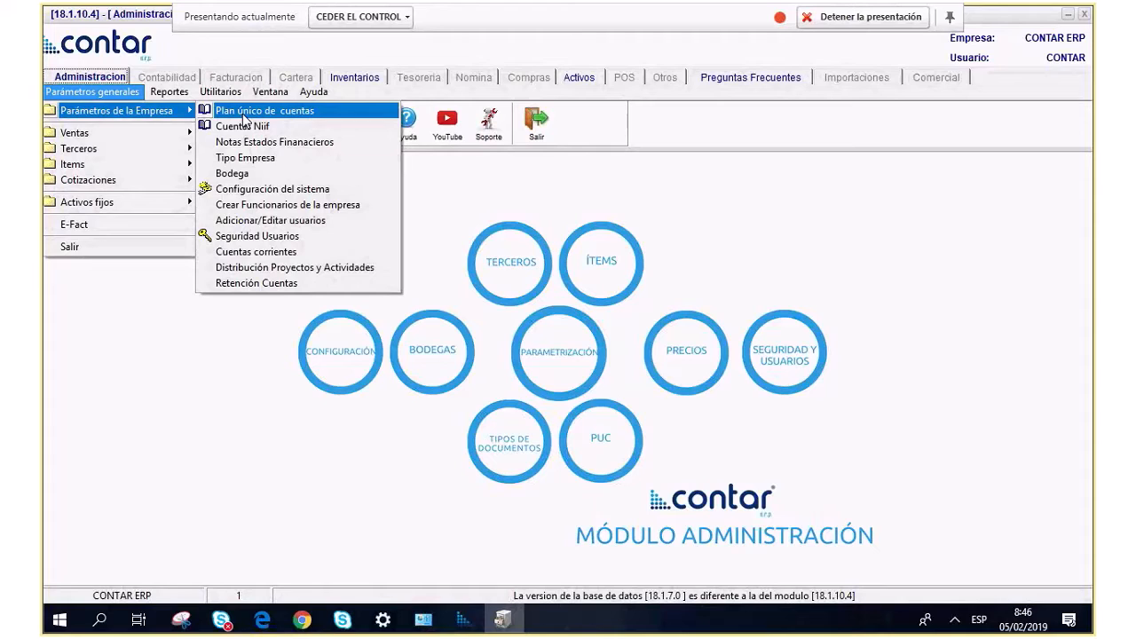
left_click(245, 111)
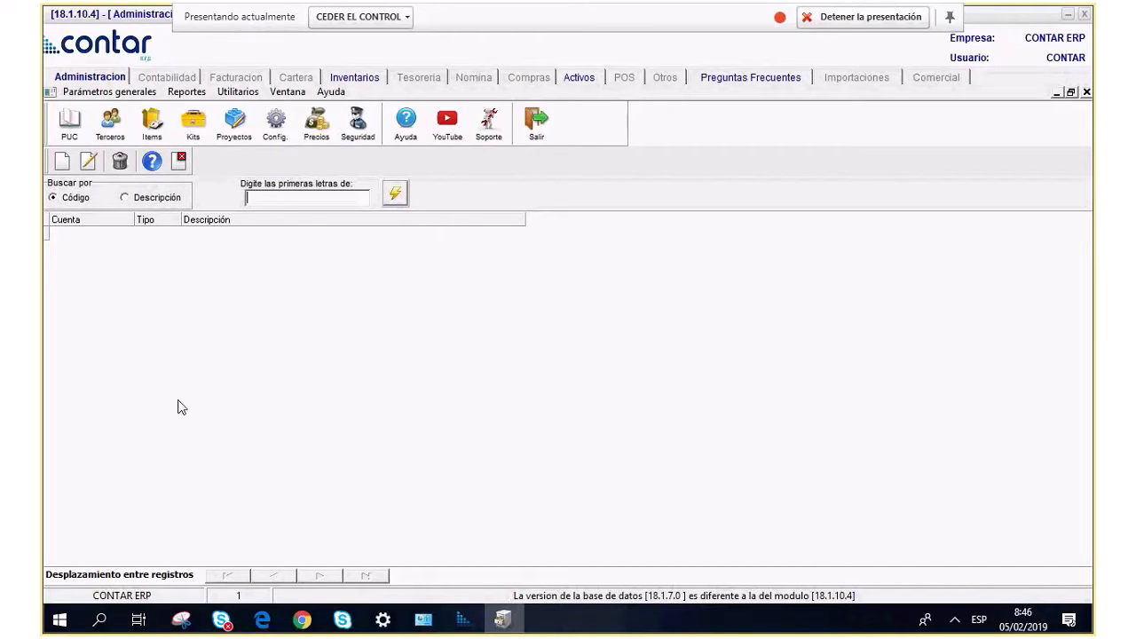
Load all accounts, select 11050504 caja prueba, then start a new account record.
left_click(395, 195)
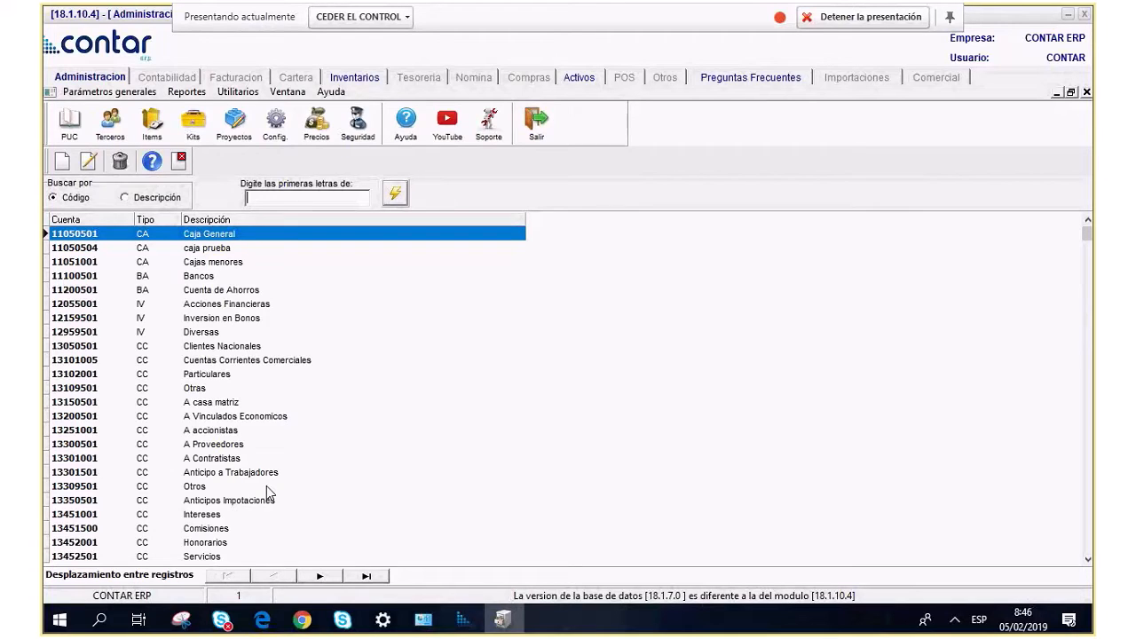
left_click(131, 250)
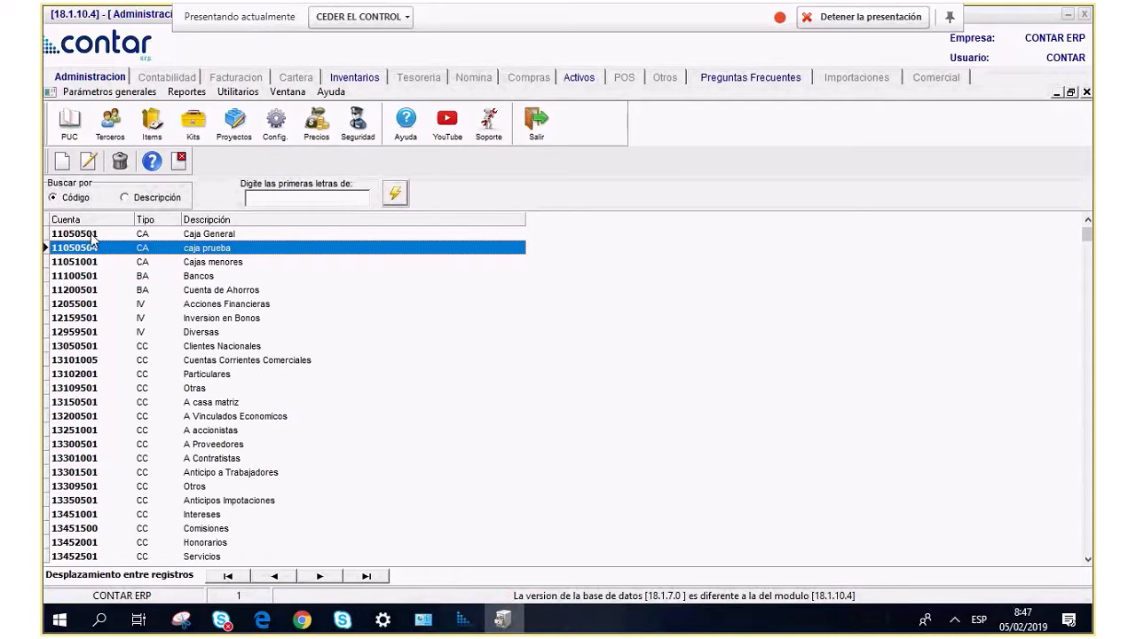
left_click(56, 165)
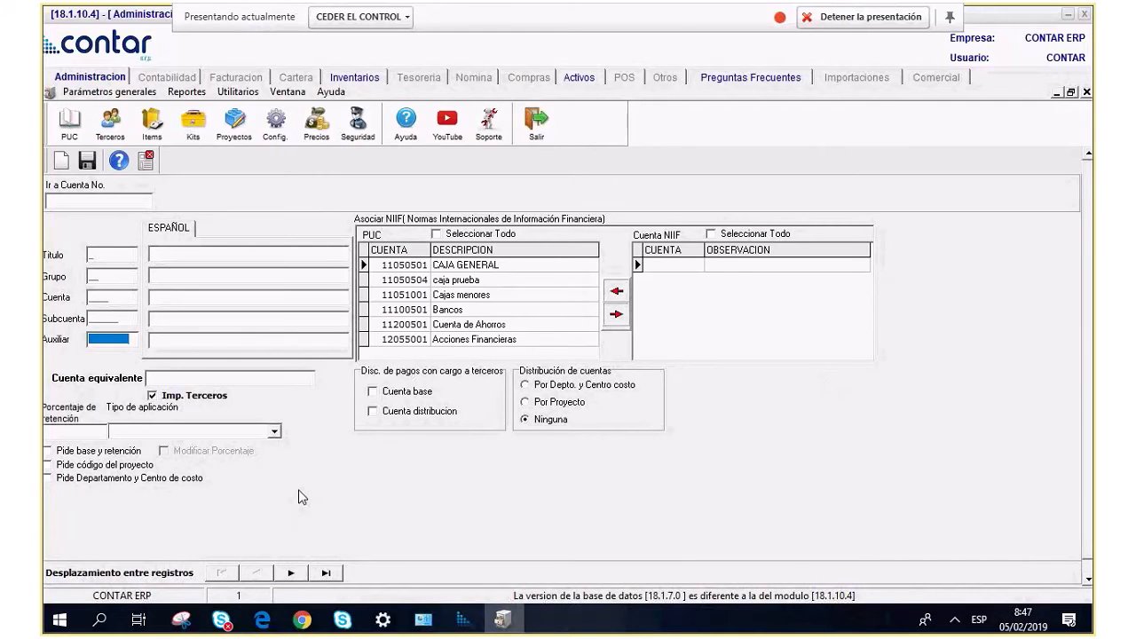
left_click(90, 340)
left_click(99, 336)
left_click(127, 432)
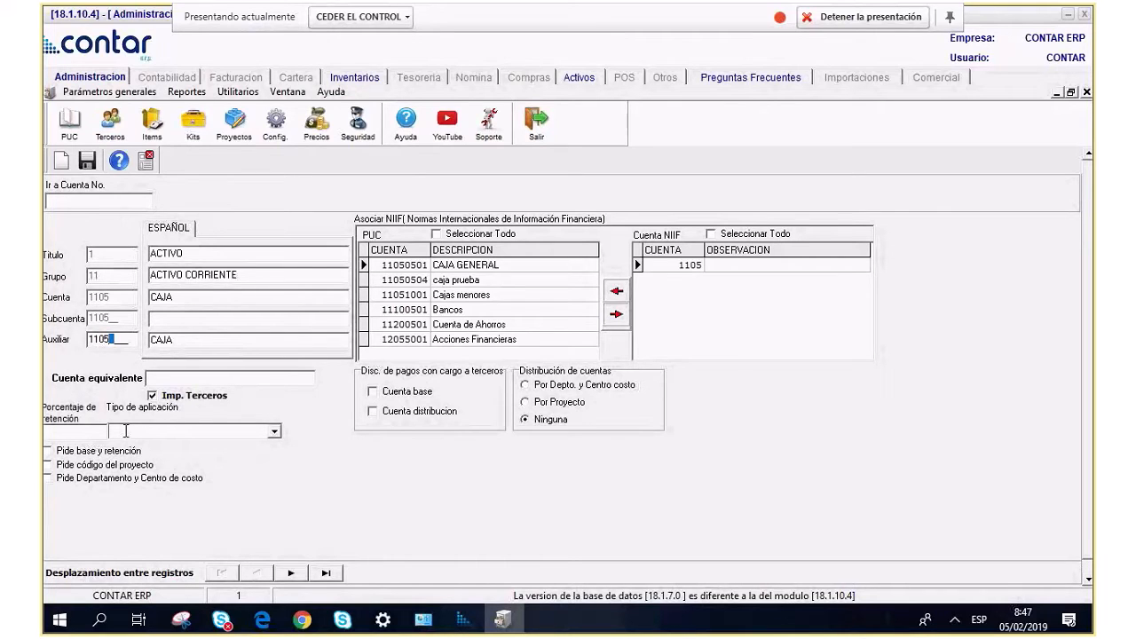
type("0502")
left_click(166, 342)
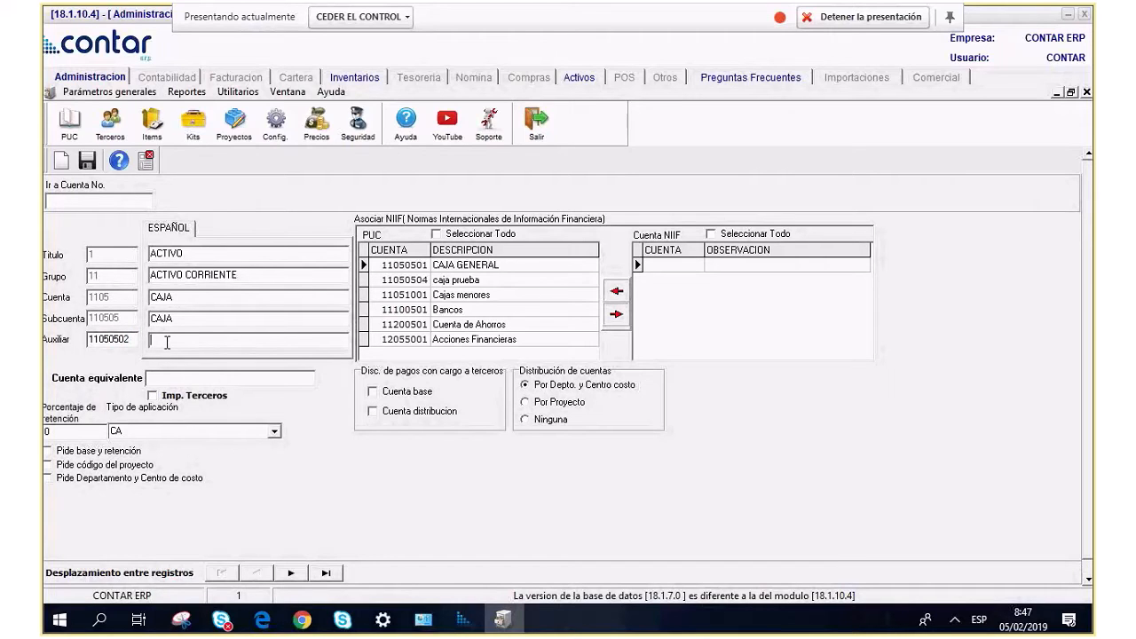
type("CAJA PRUEBA")
key("Tab")
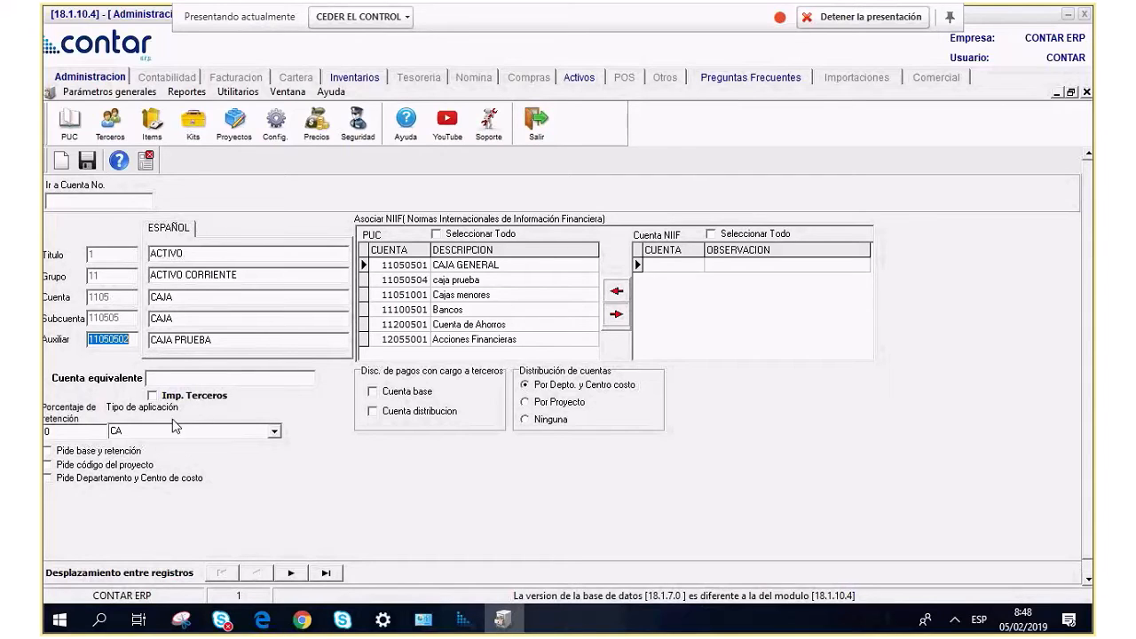
left_click(153, 396)
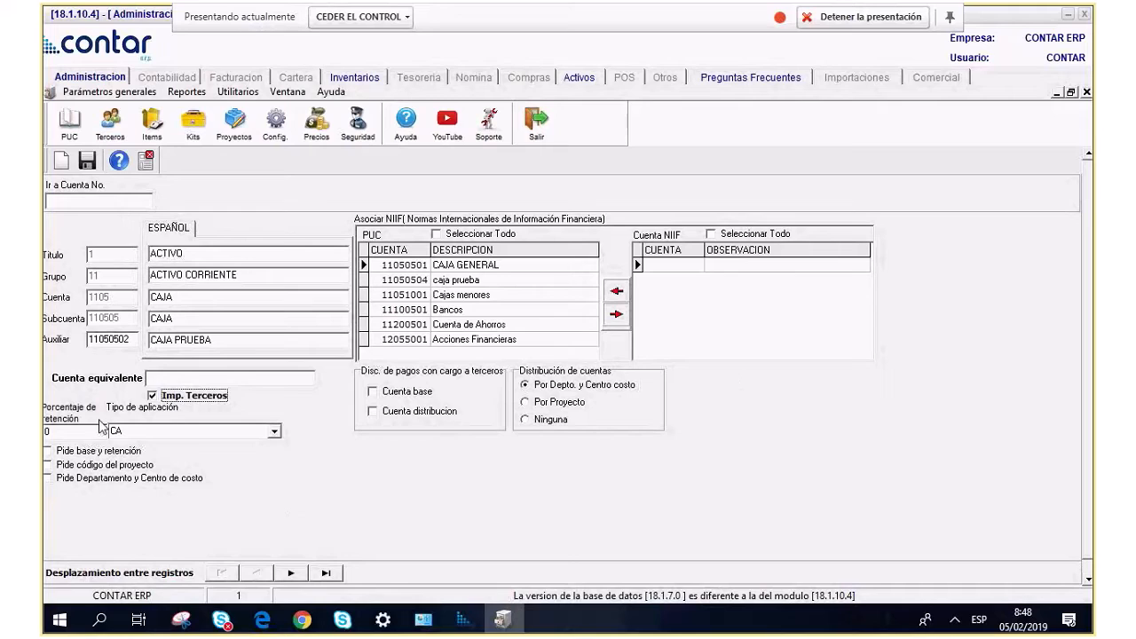
left_click(153, 396)
left_click(274, 431)
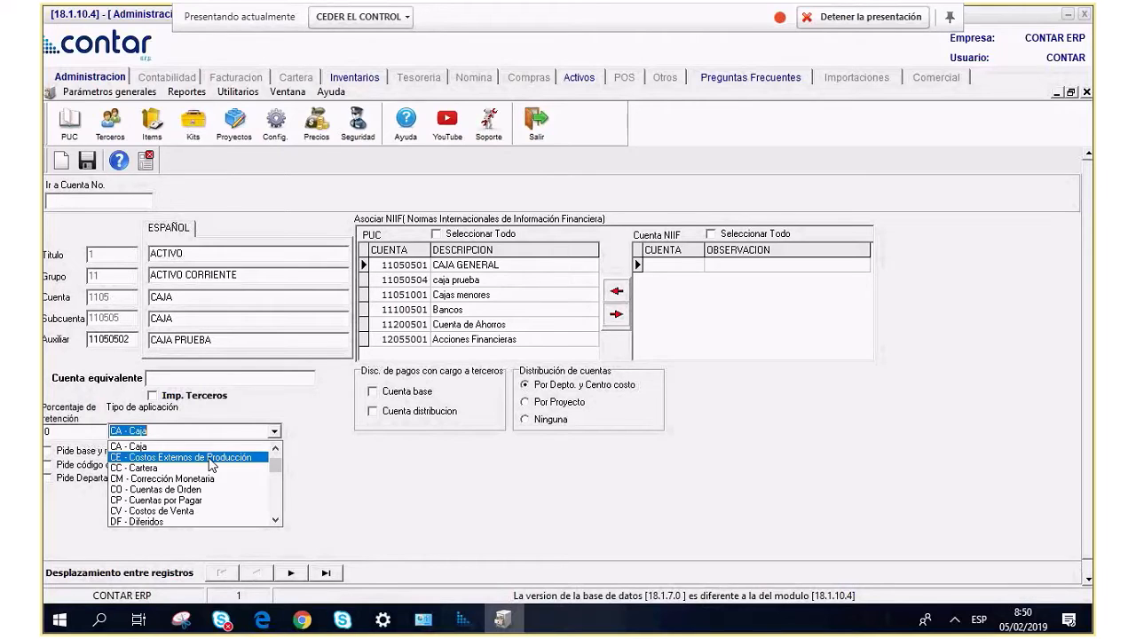
left_click(143, 447)
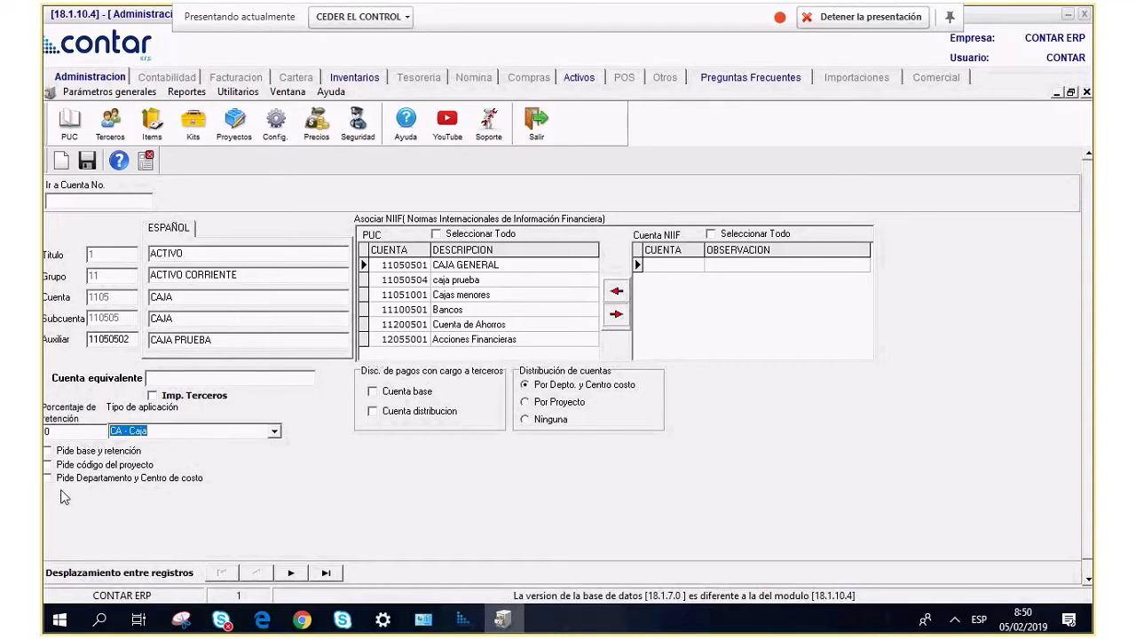
left_click(76, 434)
Leave base/withholding and 'Pide código del proyecto' unchecked for 11050502 CAJA PRUEBA.
left_click(47, 451)
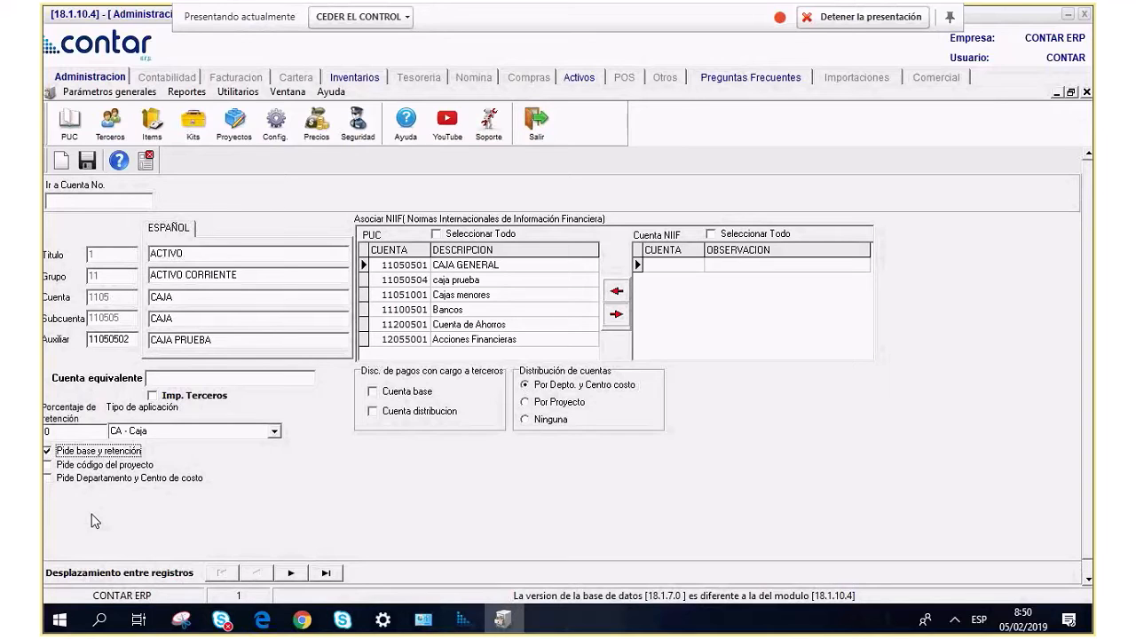
left_click(45, 431)
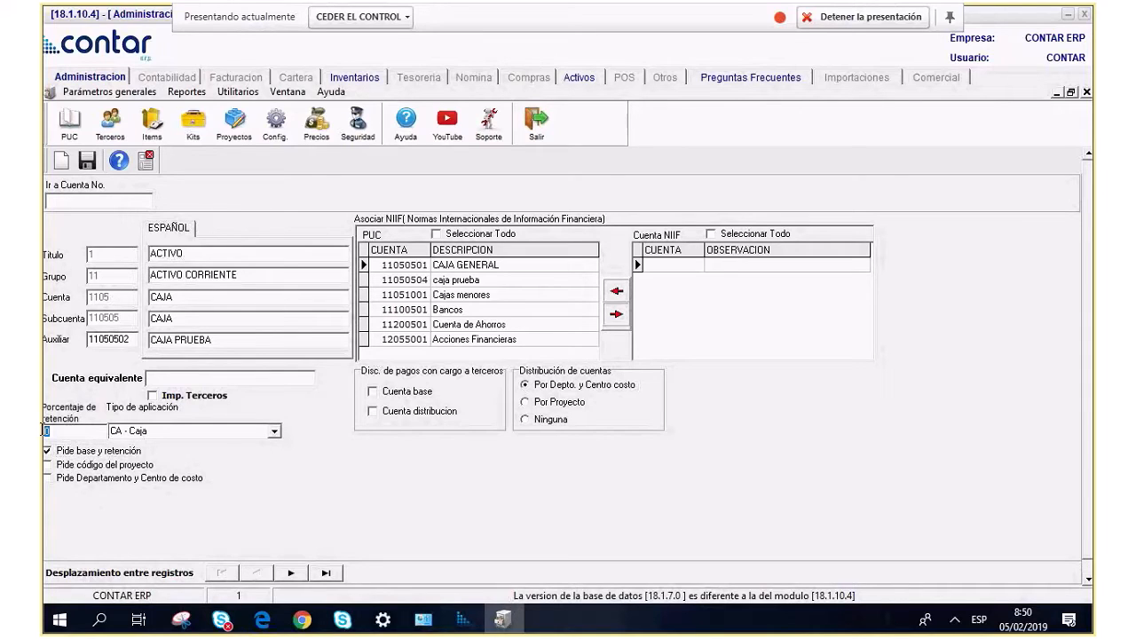
left_click(51, 454)
left_click(58, 467)
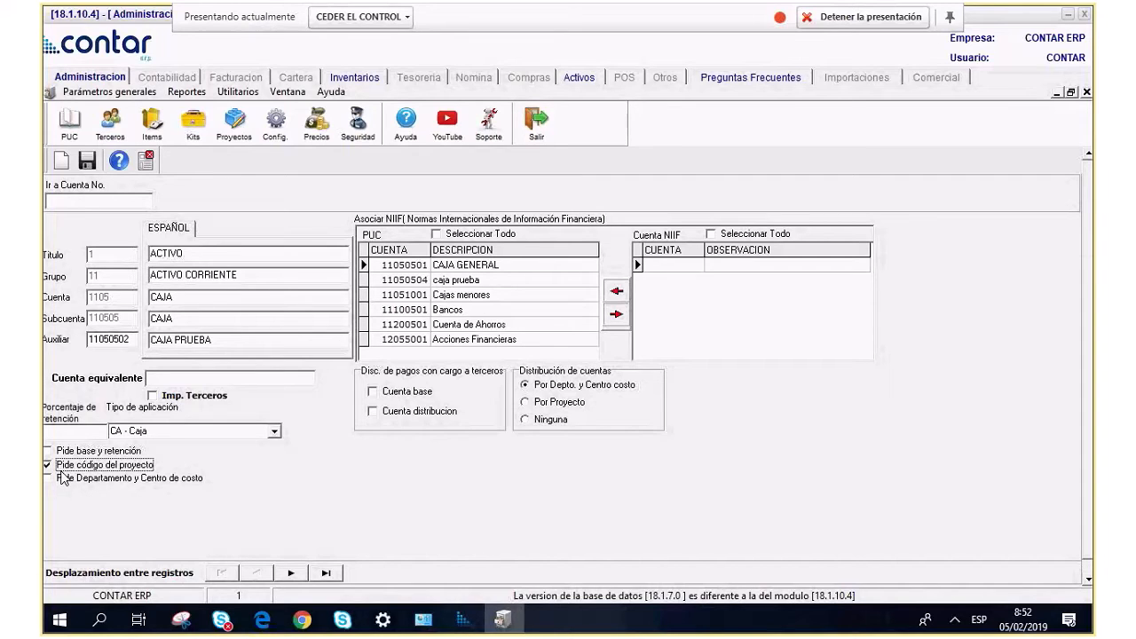
left_click(55, 468)
Link NIIF account 11050501 CAJA GENERAL to auxiliary account 11050502 CAJA PRUEBA.
left_click_drag(133, 341, 81, 341)
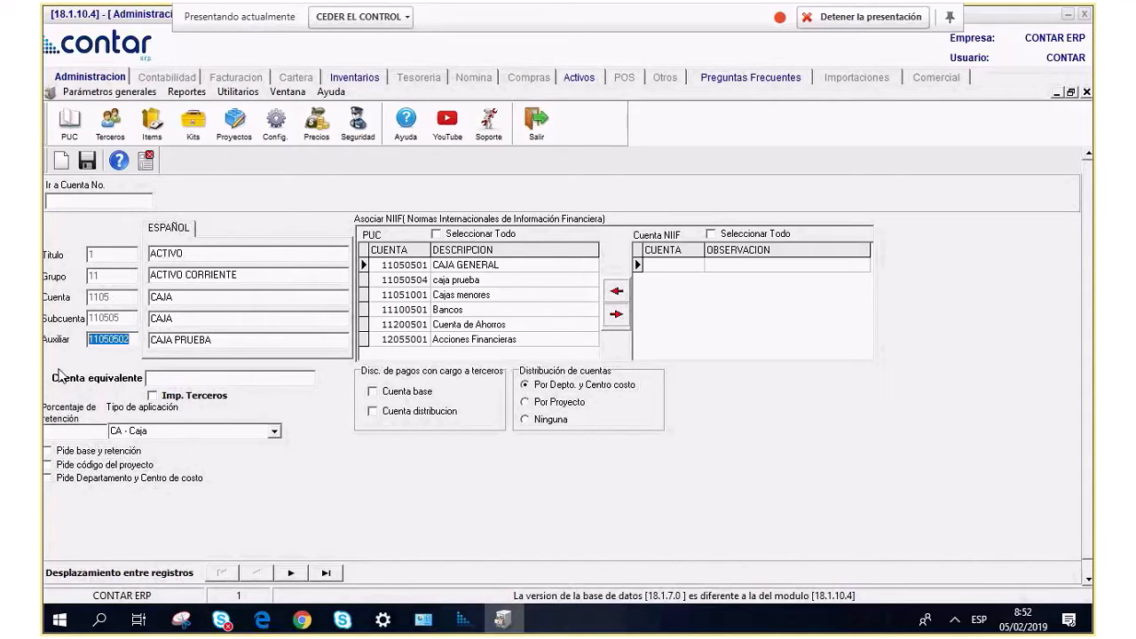
left_click(503, 268)
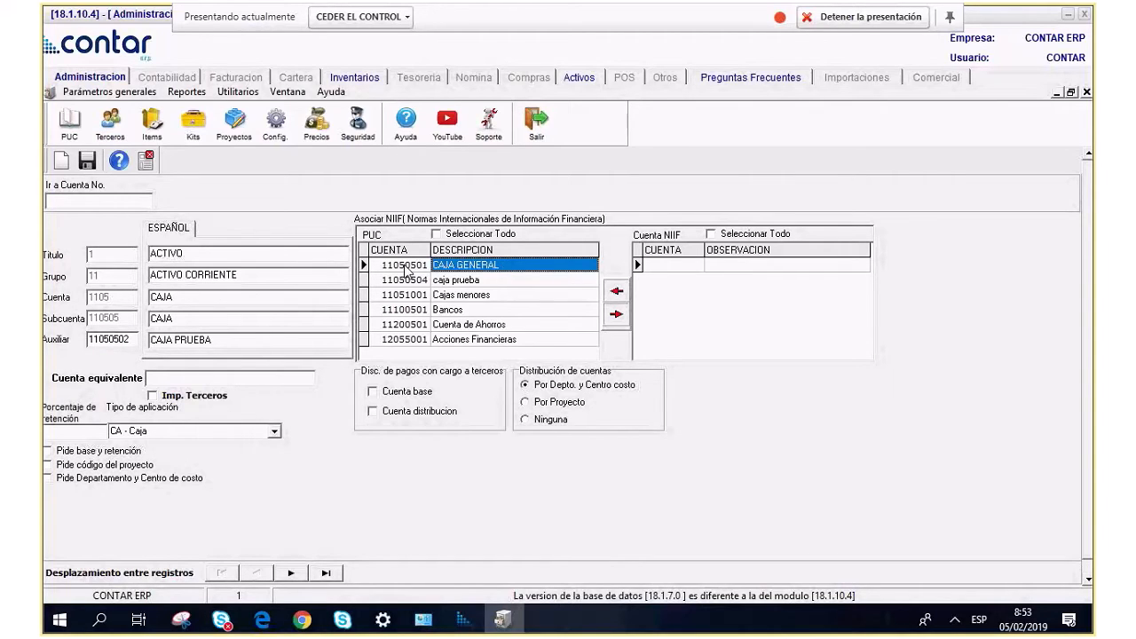
left_click(683, 278)
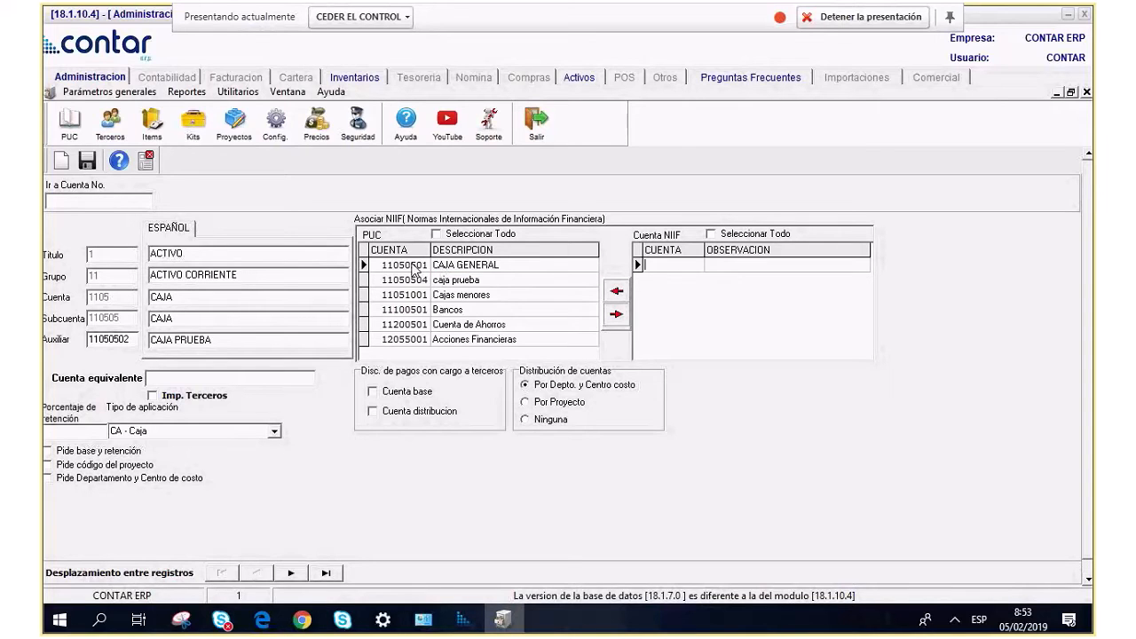
left_click(414, 268)
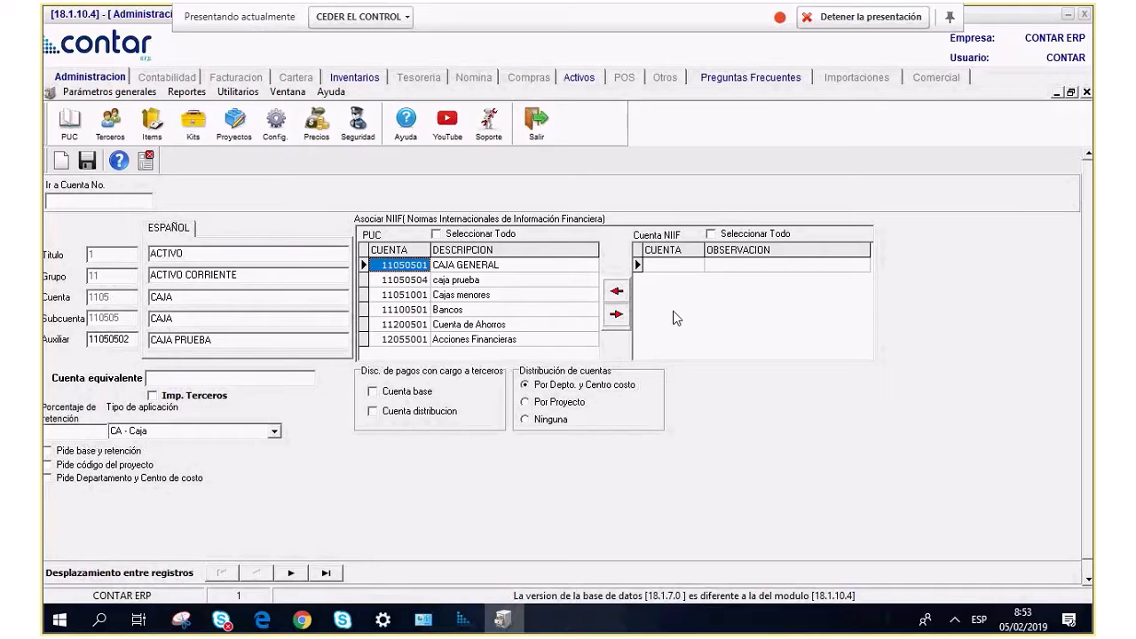
left_click(616, 314)
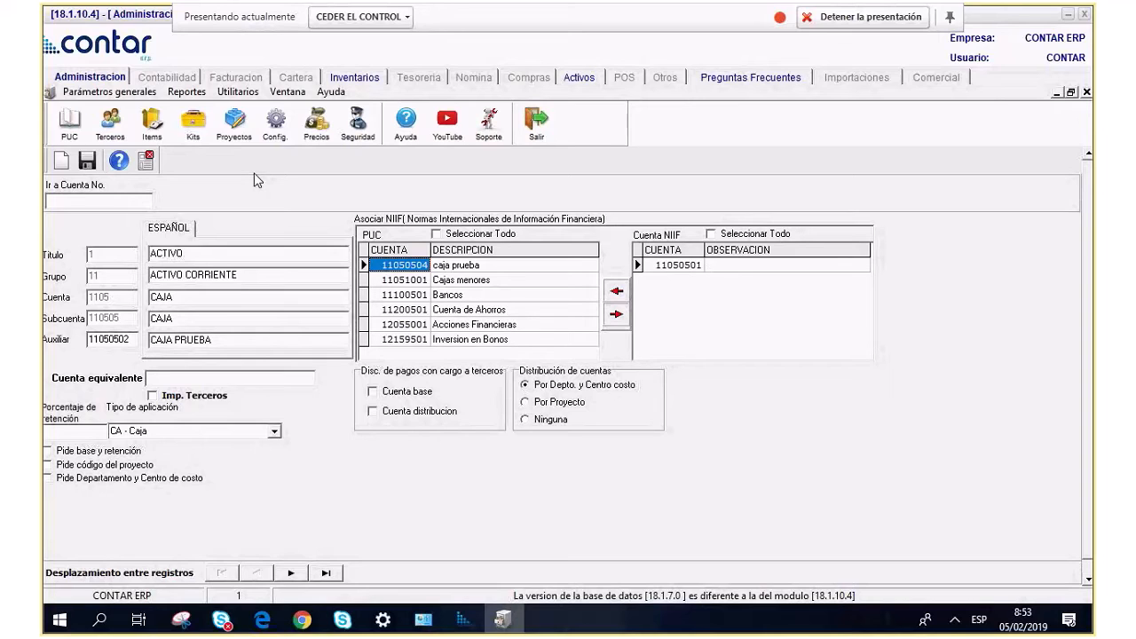
left_click_drag(128, 336, 77, 323)
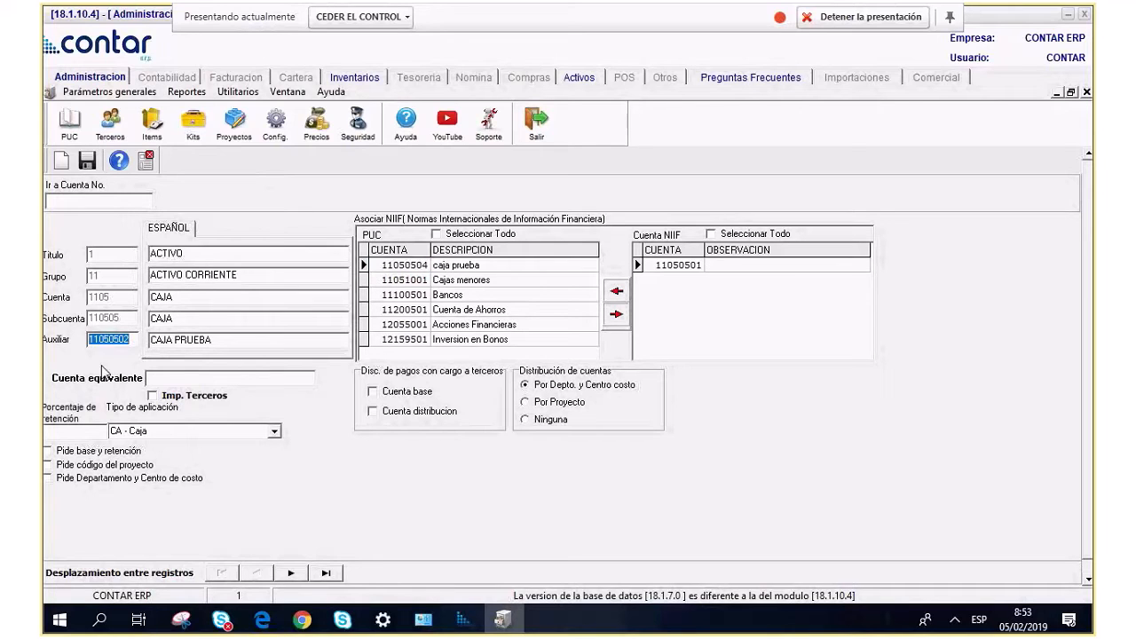
left_click(690, 267)
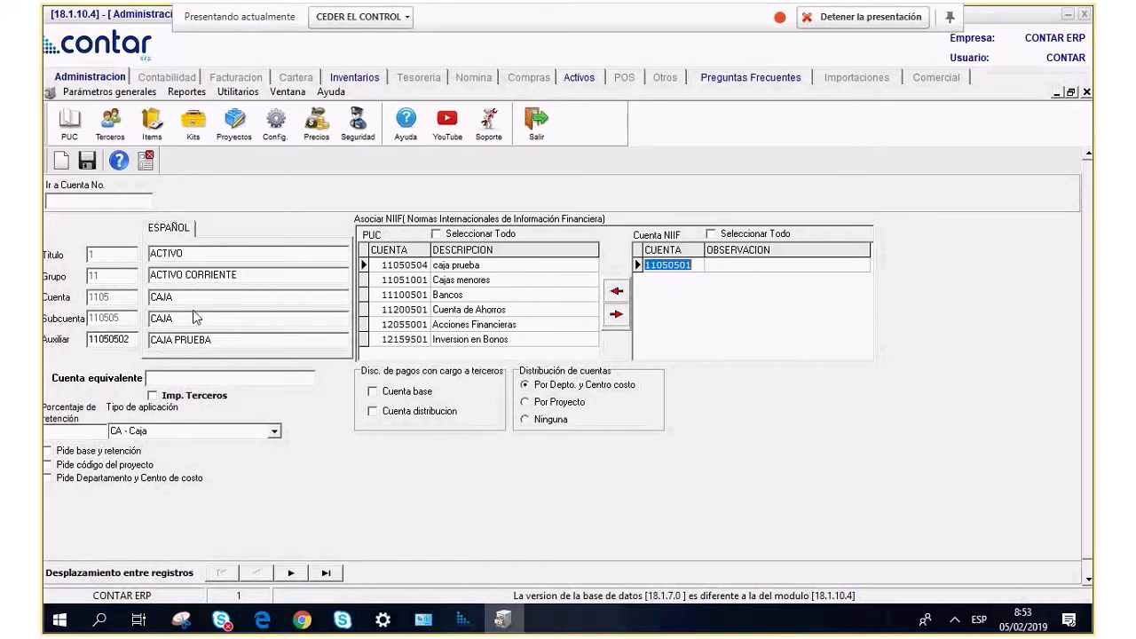
Save account 11050502 CAJA PRUEBA with its 11050501 NIIF association.
left_click(211, 339)
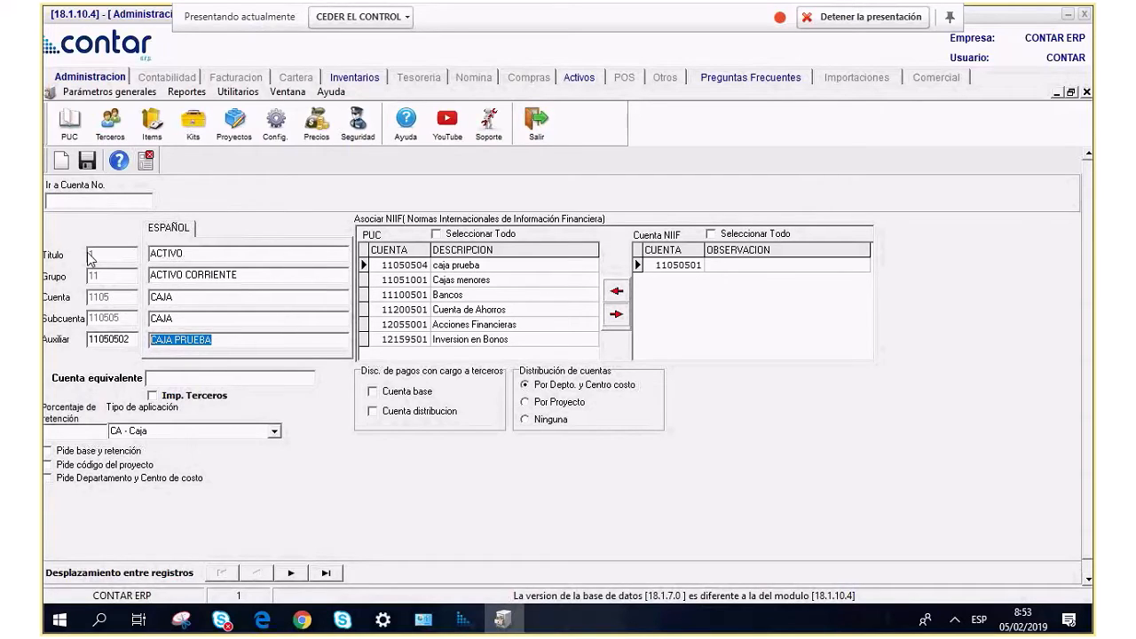
key("shift+Tab")
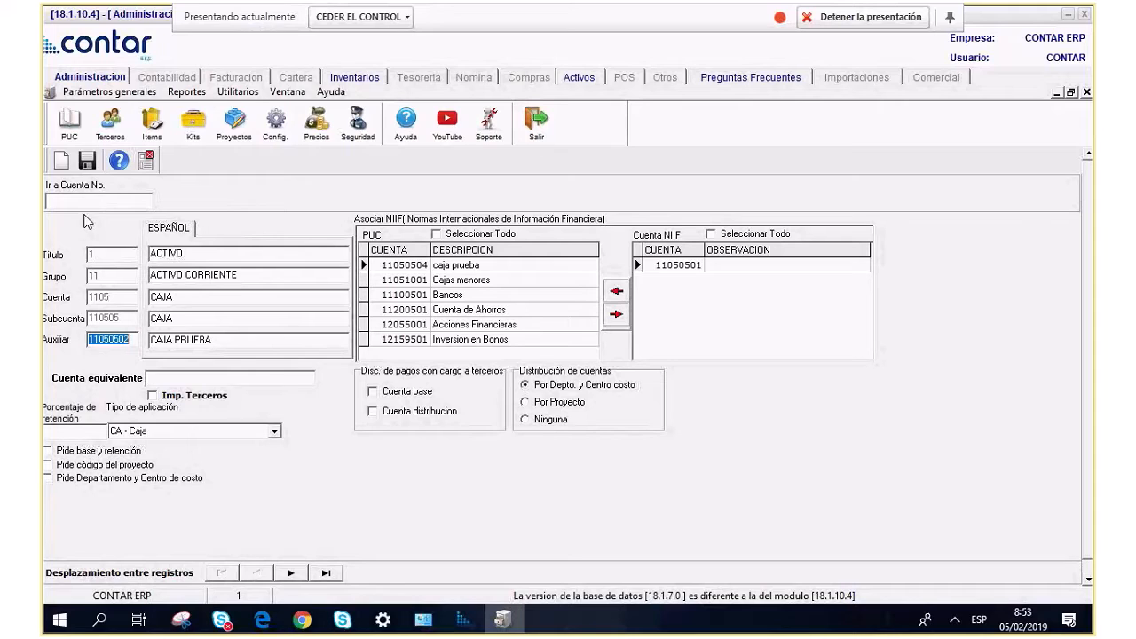
left_click(90, 166)
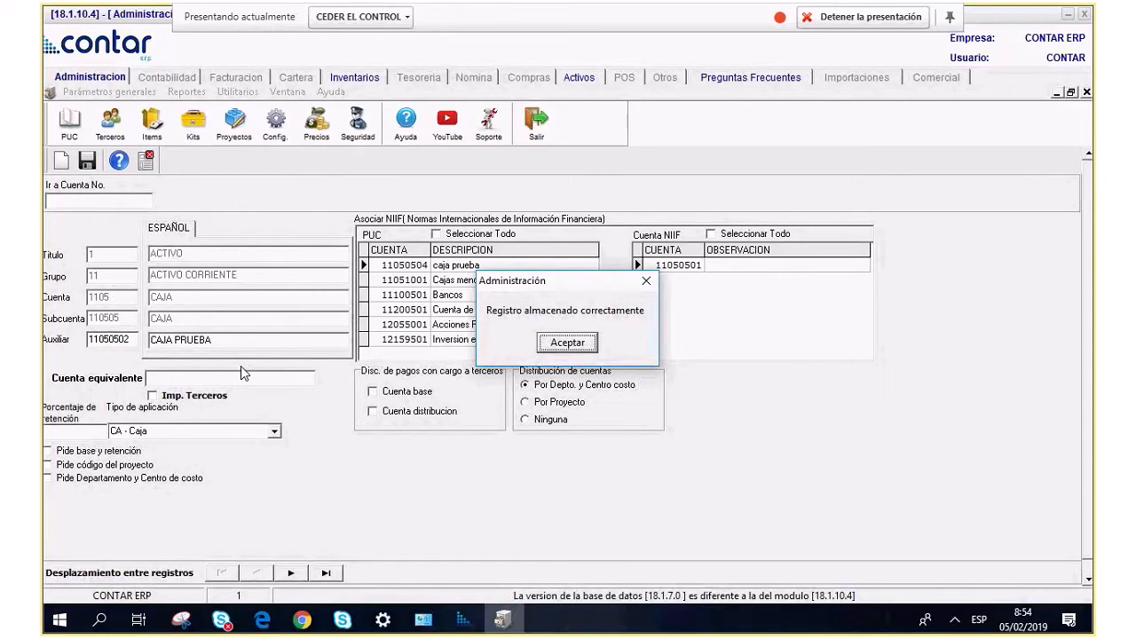
Confirm the save, search 11050502 in the account list, then close the list.
key("Return")
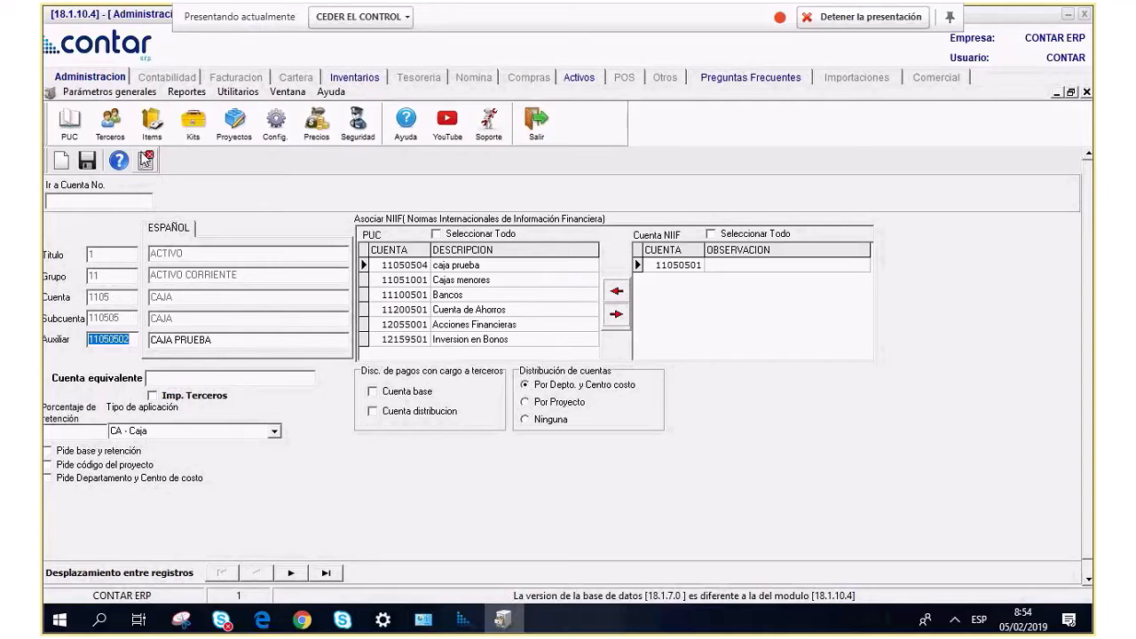
left_click(145, 160)
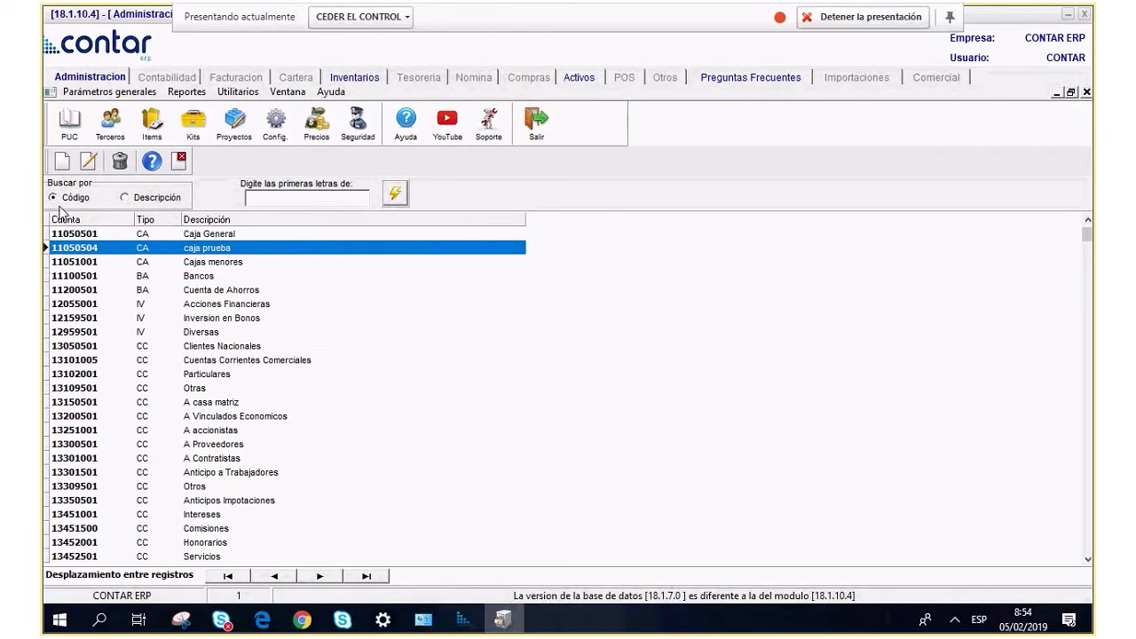
type("11050502")
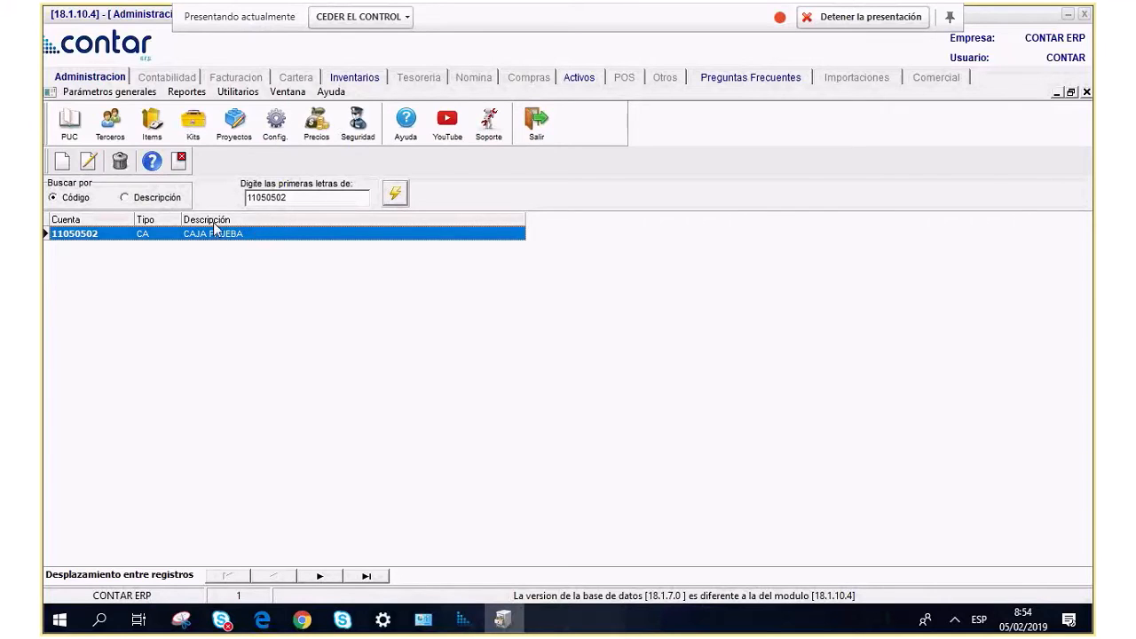
left_click(178, 161)
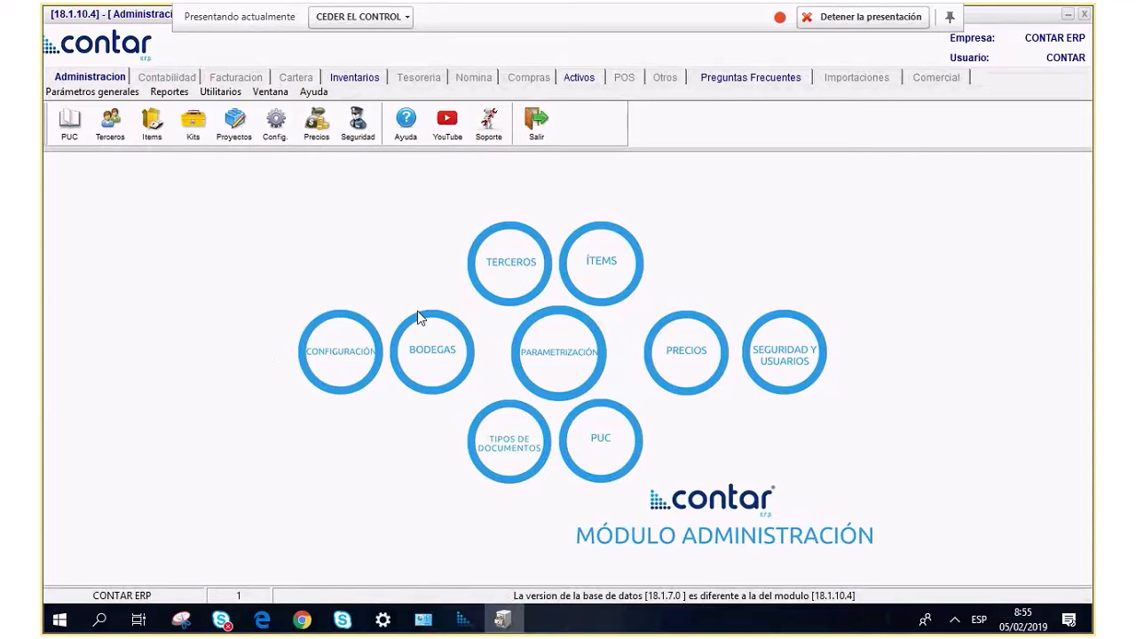
Open Cuentas Niif under Parámetros de la Empresa, list all accounts, and start a new one.
left_click(67, 97)
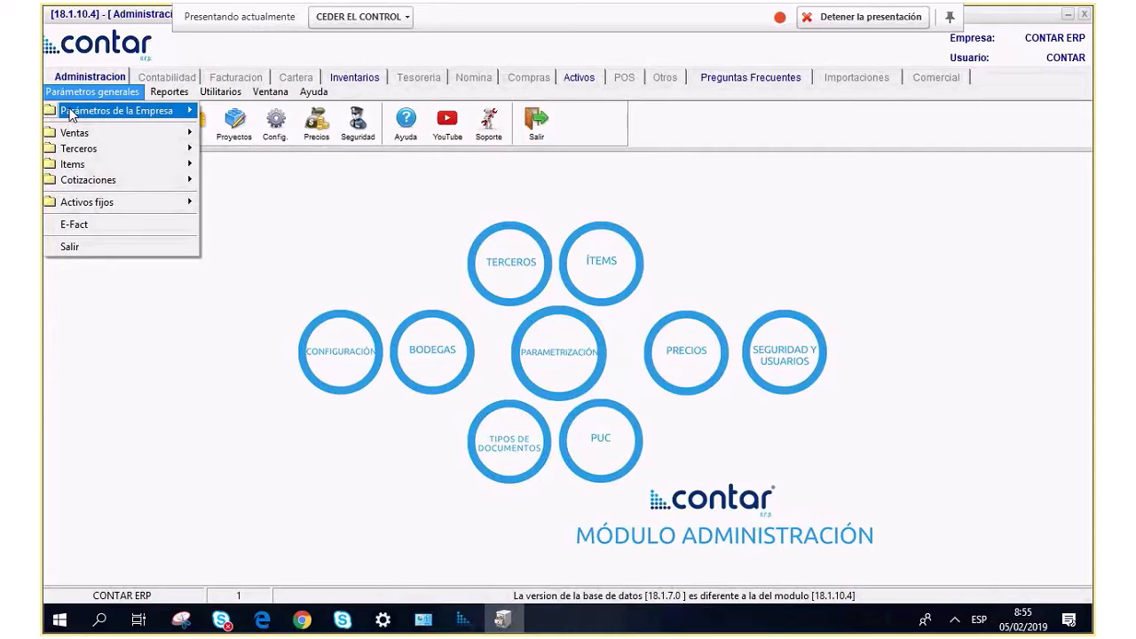
mouse_move(71, 116)
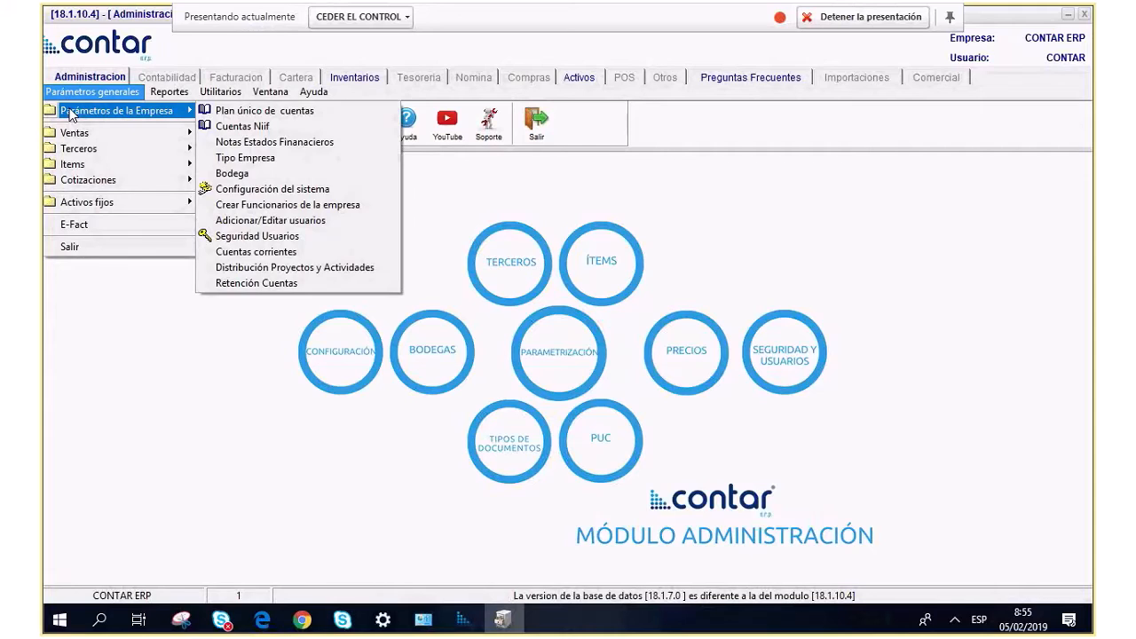
left_click(264, 138)
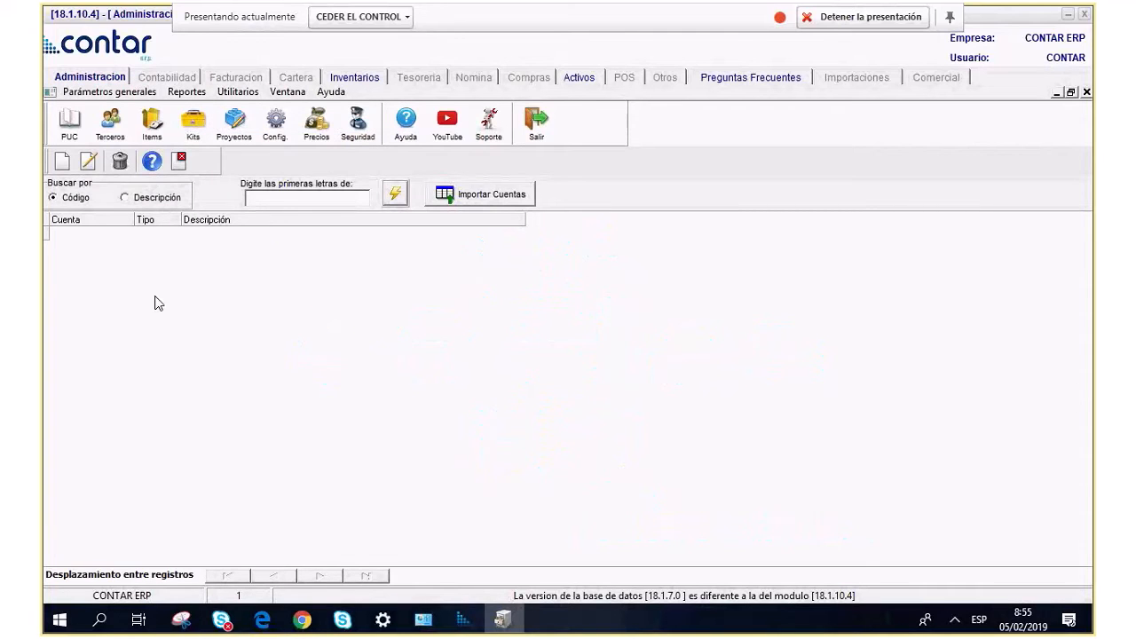
left_click(396, 196)
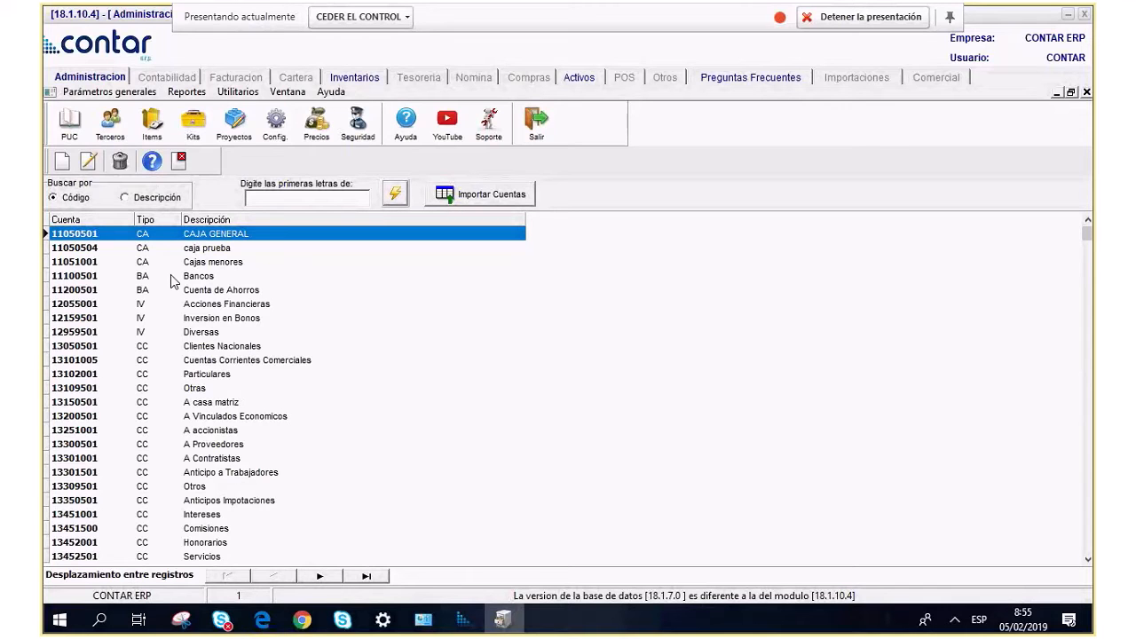
left_click(61, 161)
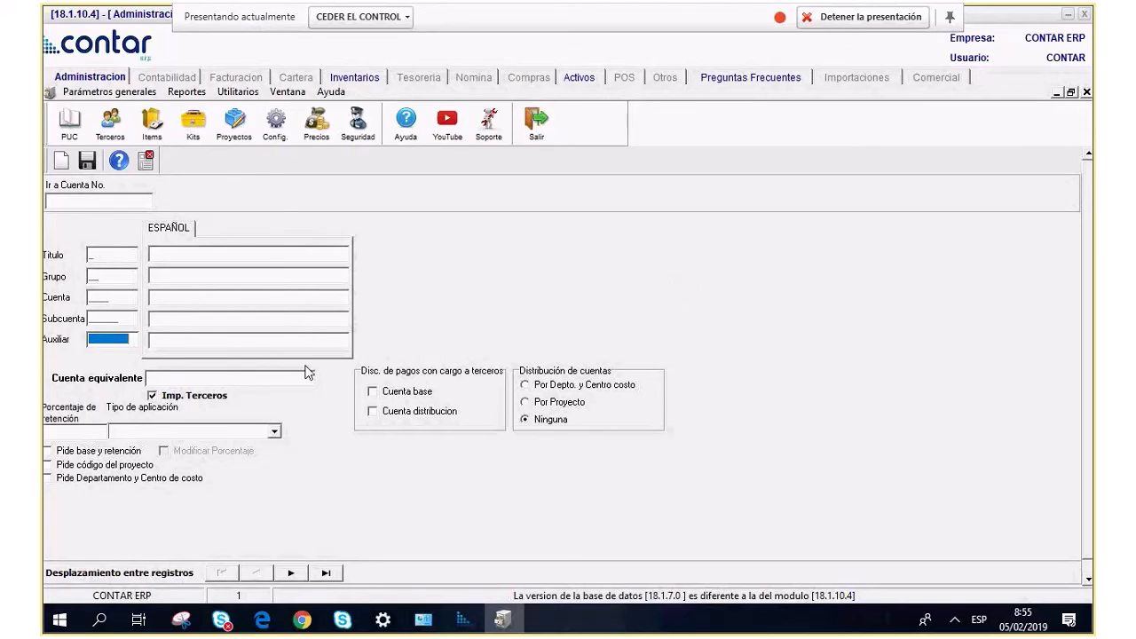
Enter NIIF account 11050502 with application type CA - Caja.
type("11050502")
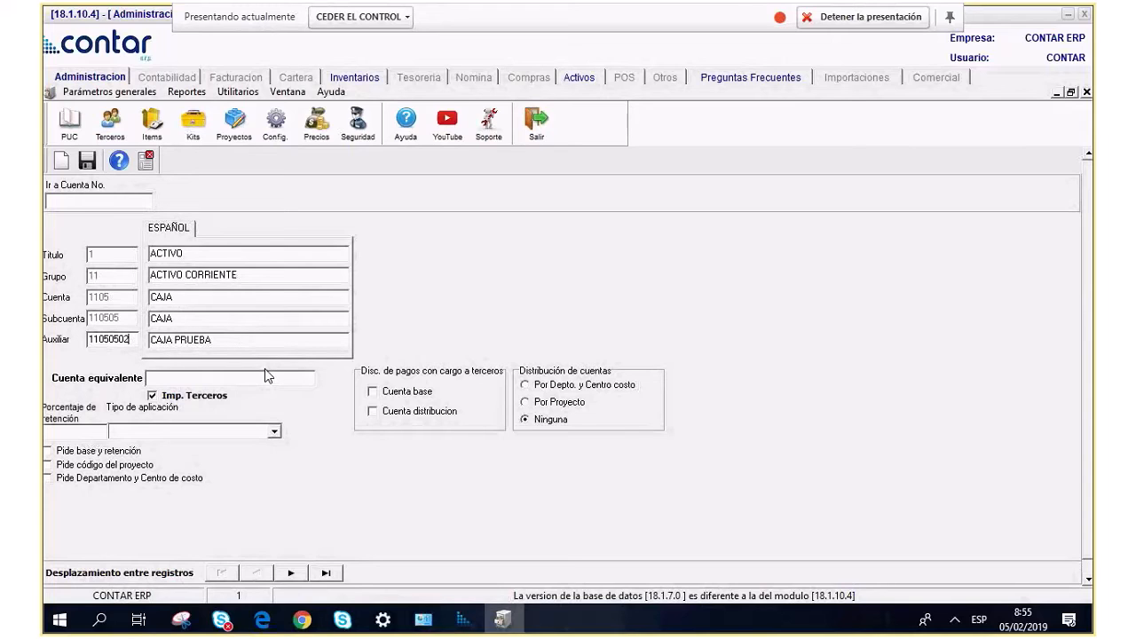
left_click(275, 432)
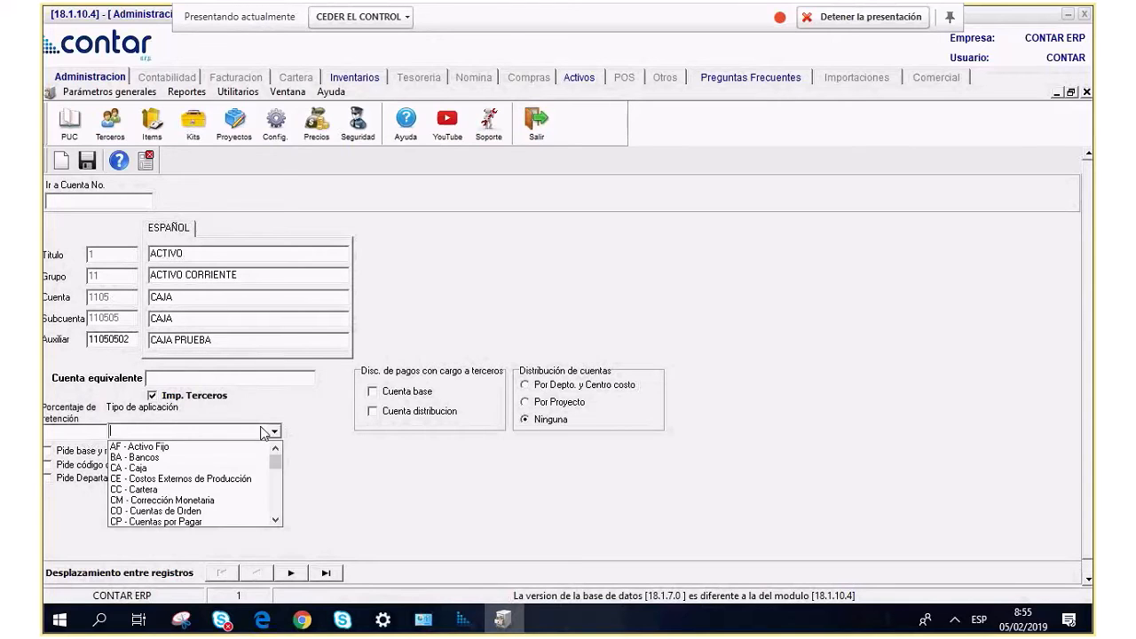
left_click(129, 468)
key("Tab")
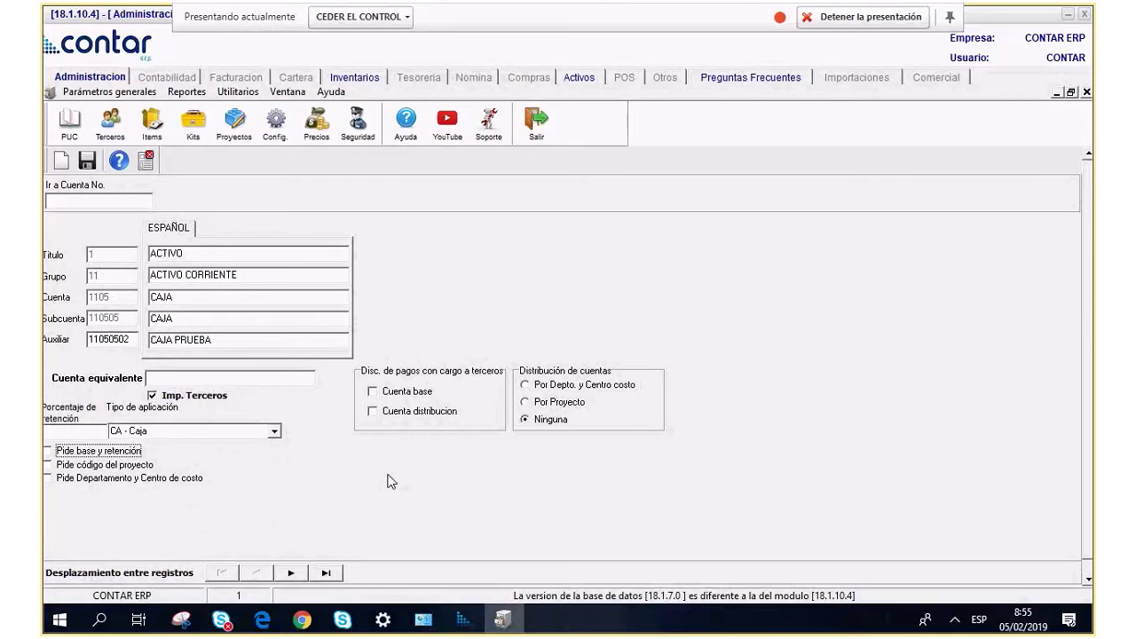
Save the new NIIF account, then exit the form discarding unsaved changes.
left_click(86, 160)
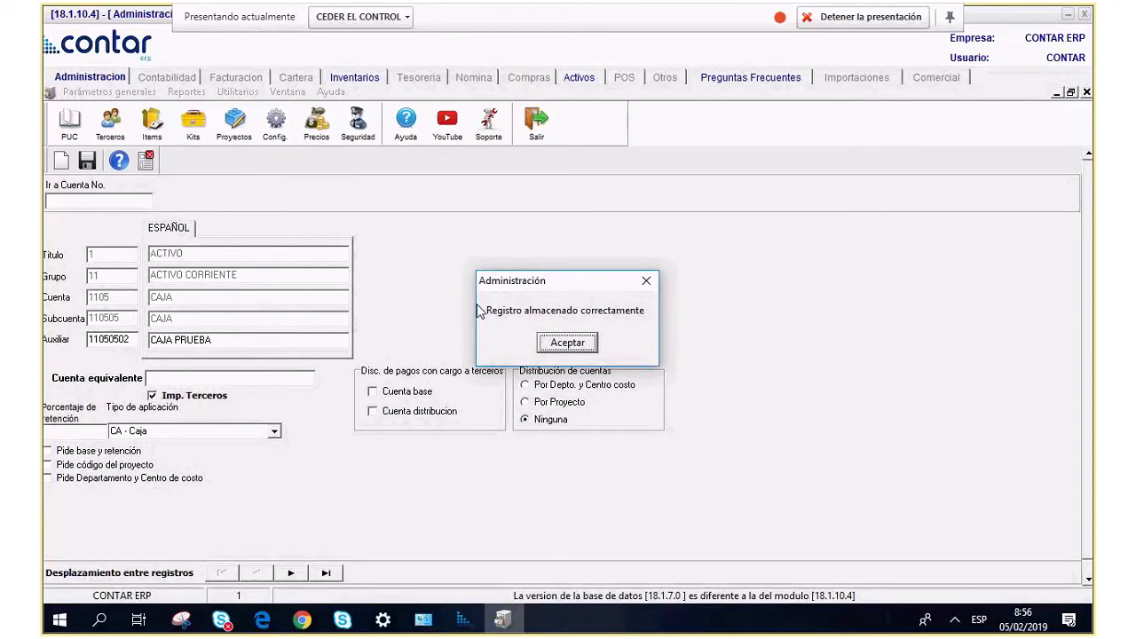
left_click(567, 343)
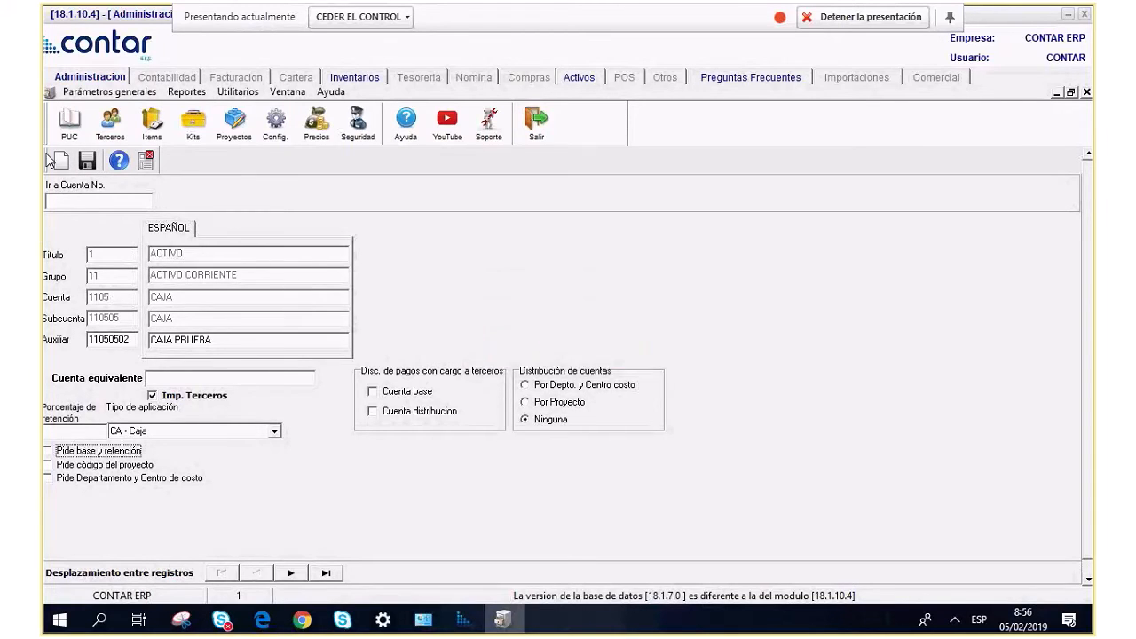
left_click(143, 161)
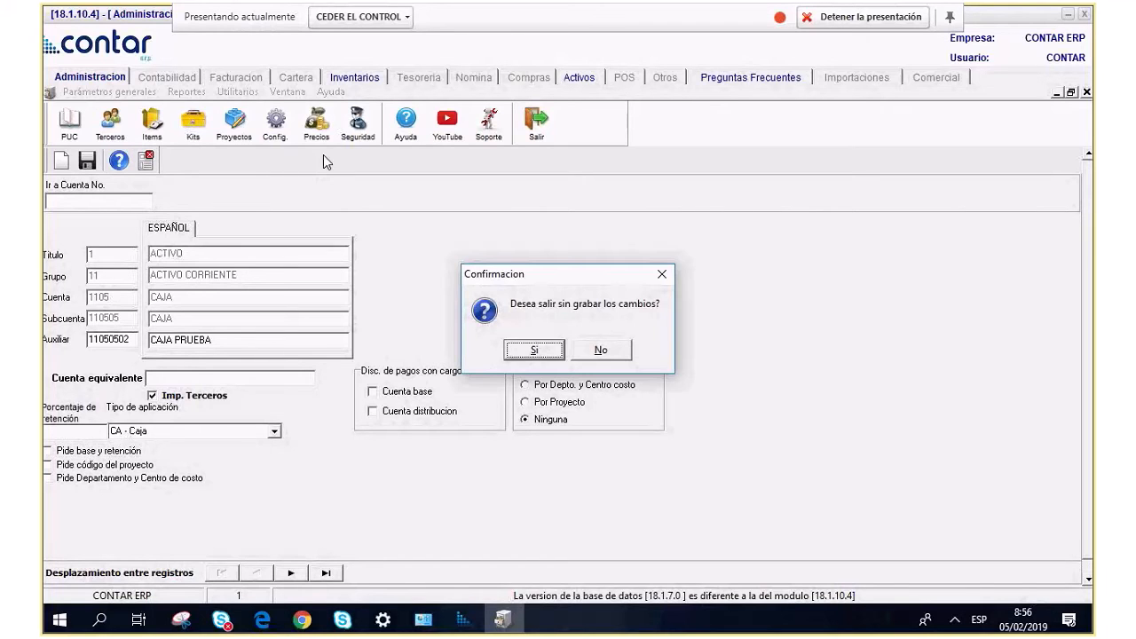
left_click(552, 348)
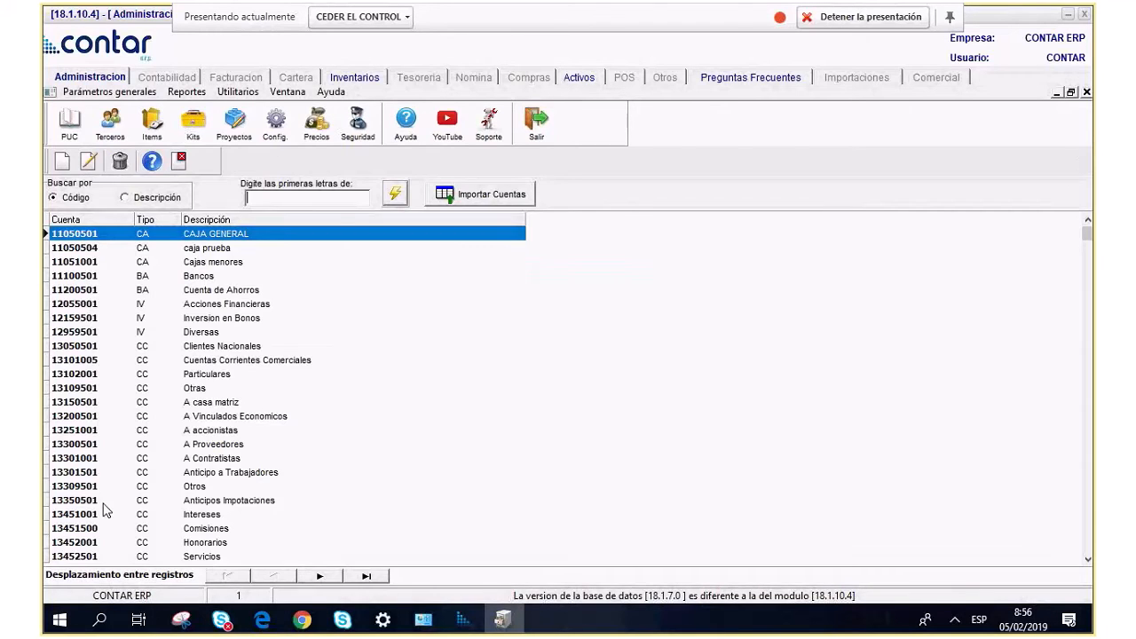
Close the account list and open Configuración del sistema for the active company.
left_click(179, 161)
left_click(89, 92)
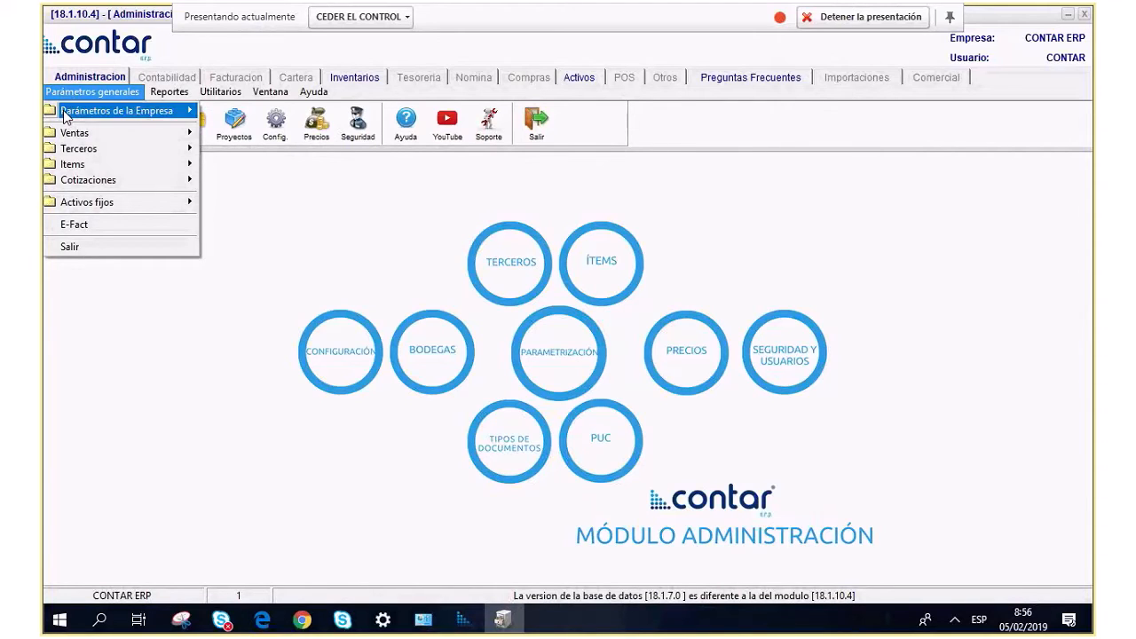
mouse_move(63, 113)
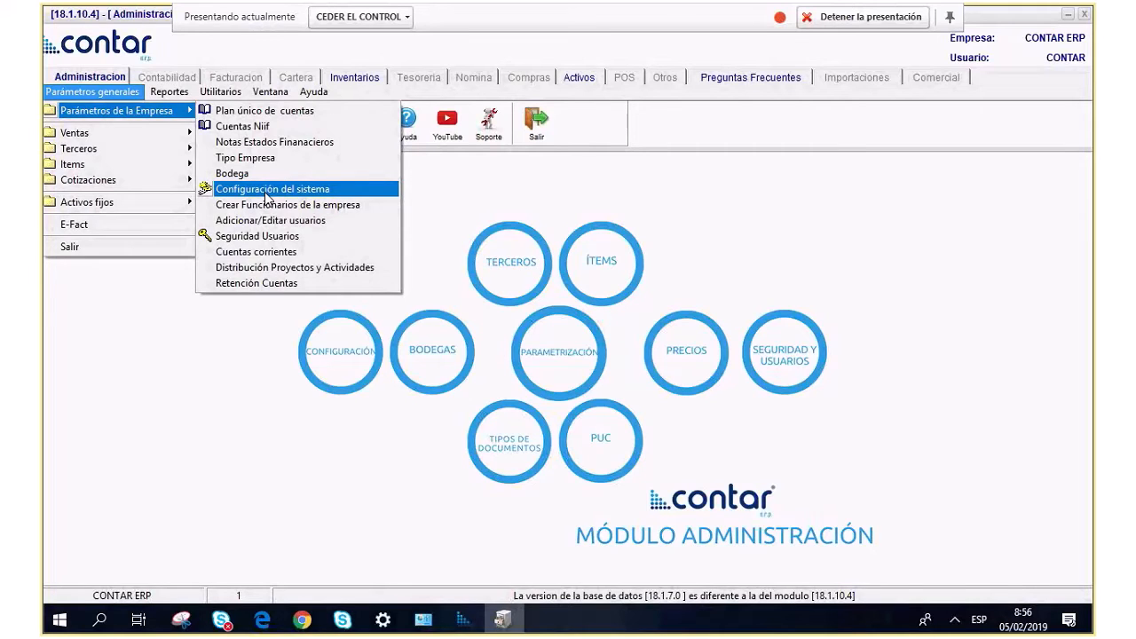
left_click(581, 213)
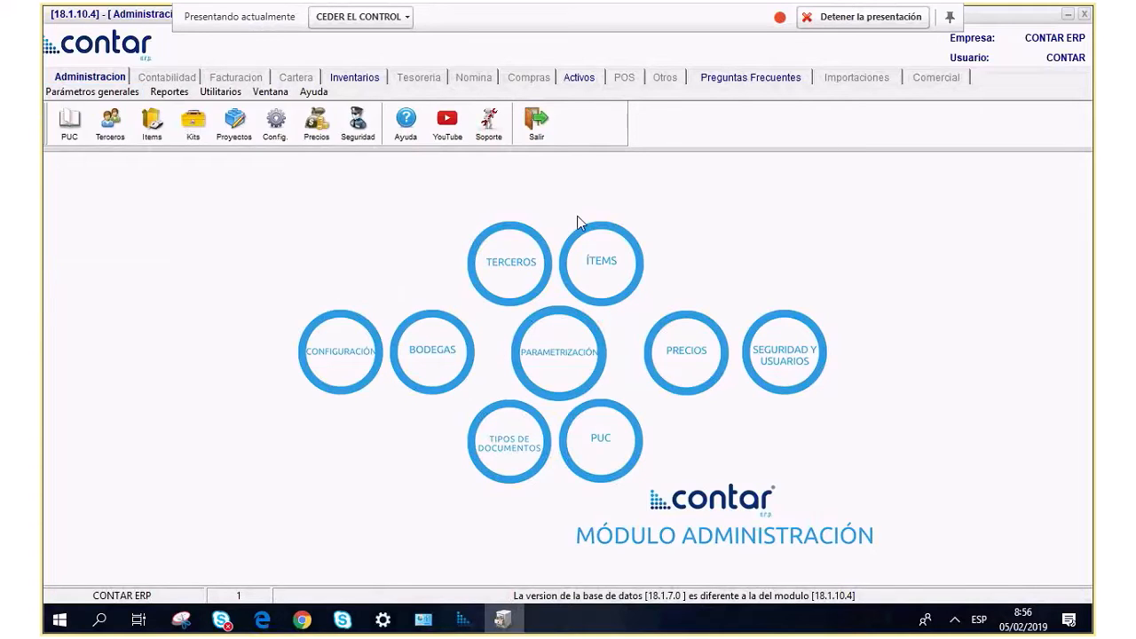
left_click(272, 144)
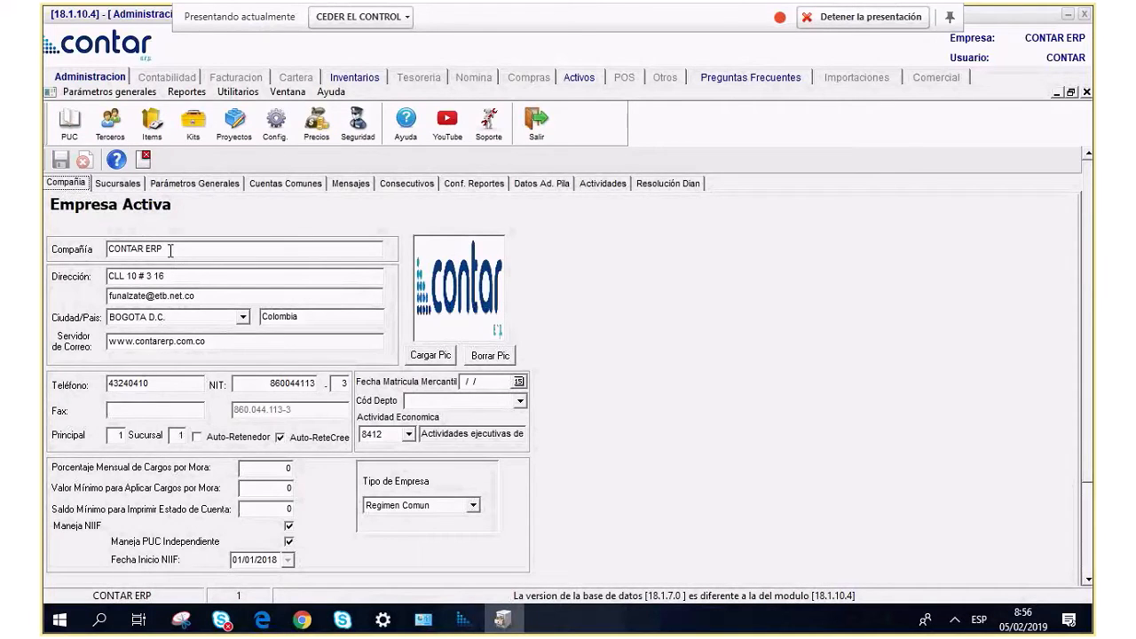
Review company name, address and mail server, keep Regimen Comun, and show Sucursales.
left_click_drag(177, 252, 92, 253)
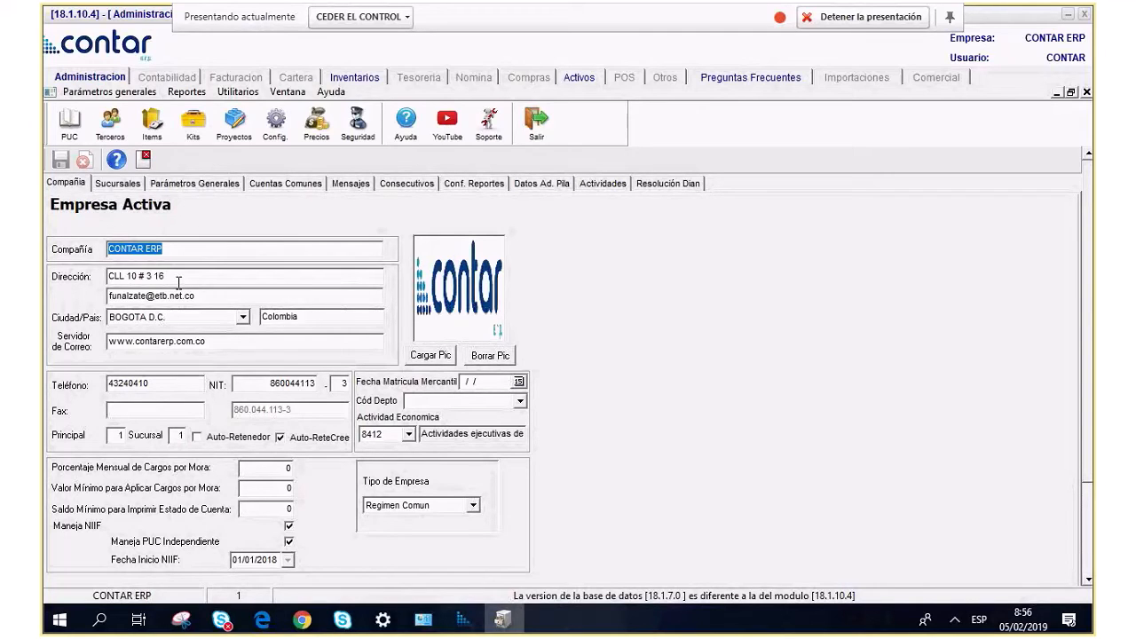
key("Tab")
key("Tab")
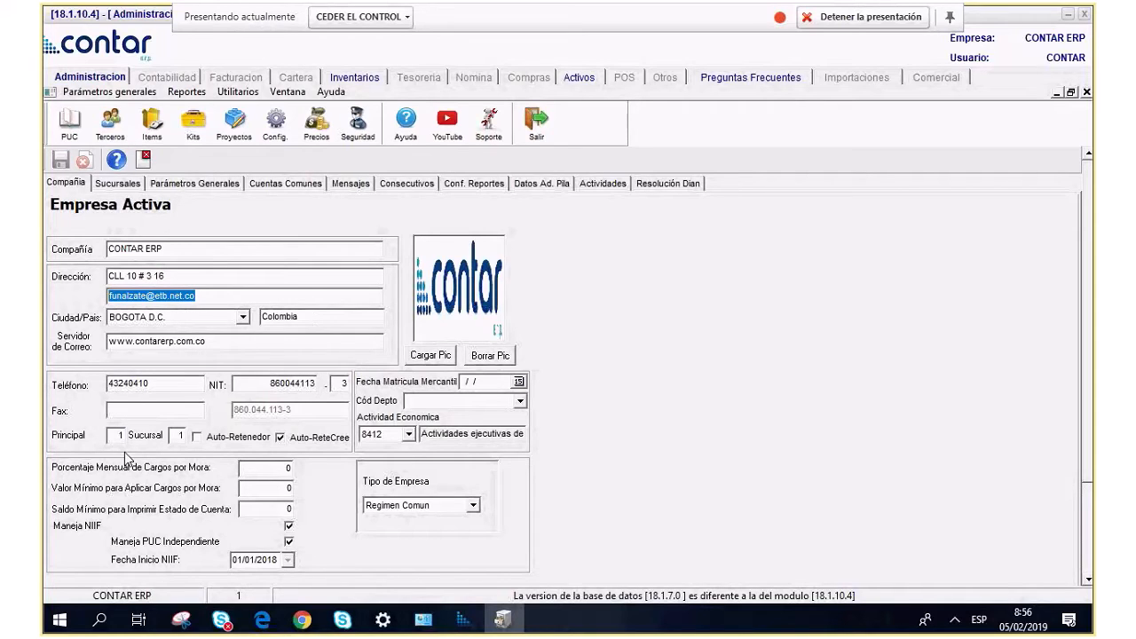
left_click(245, 343)
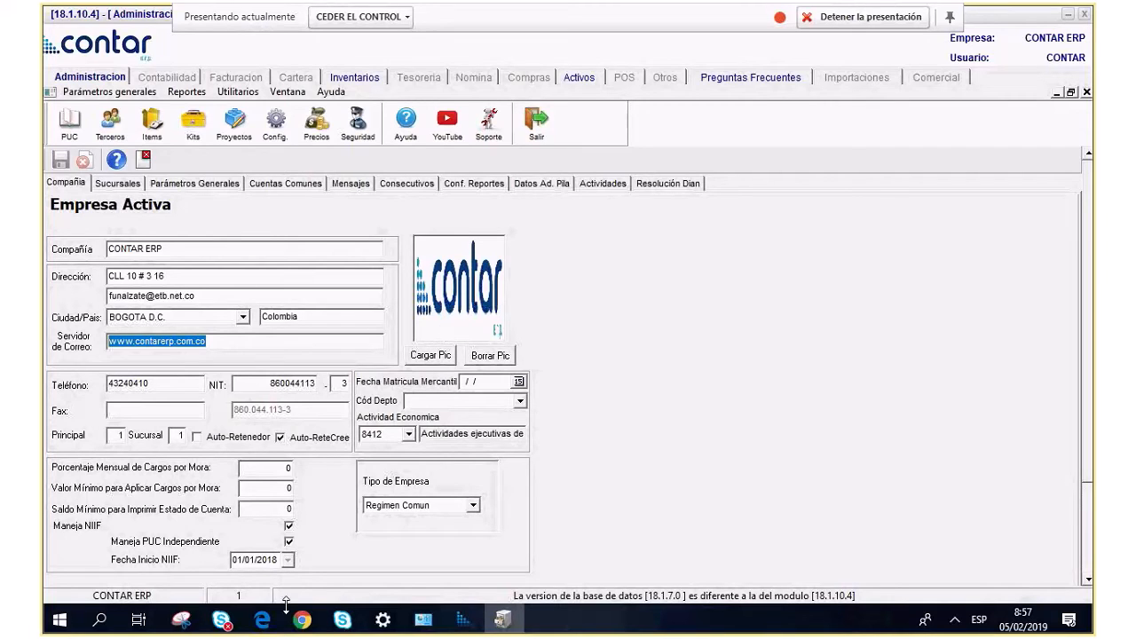
left_click(472, 505)
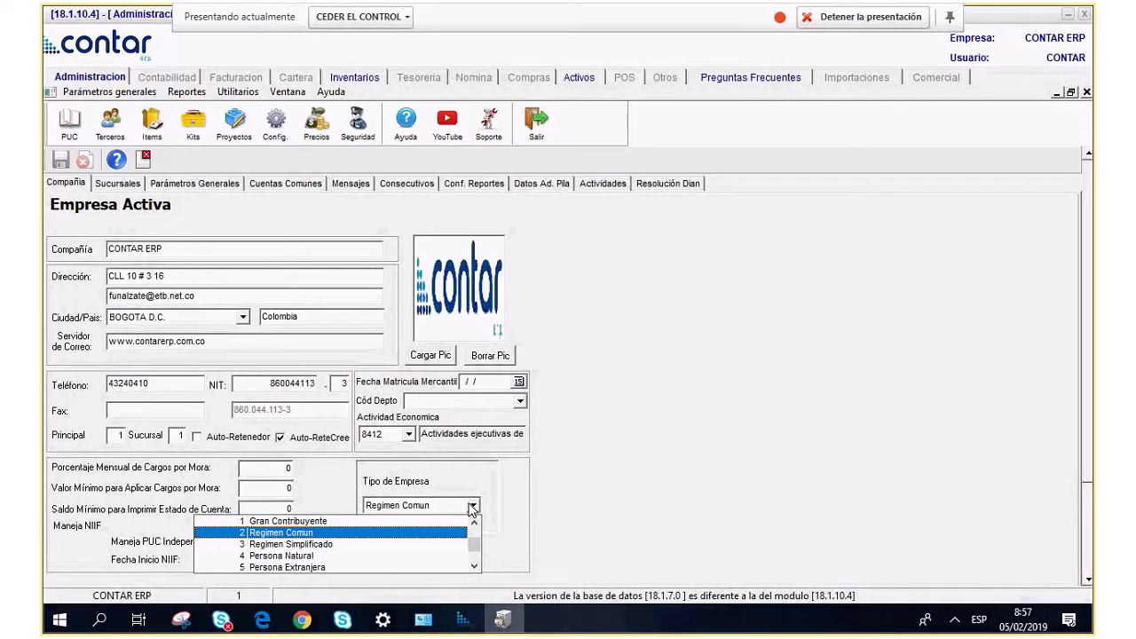
left_click(472, 508)
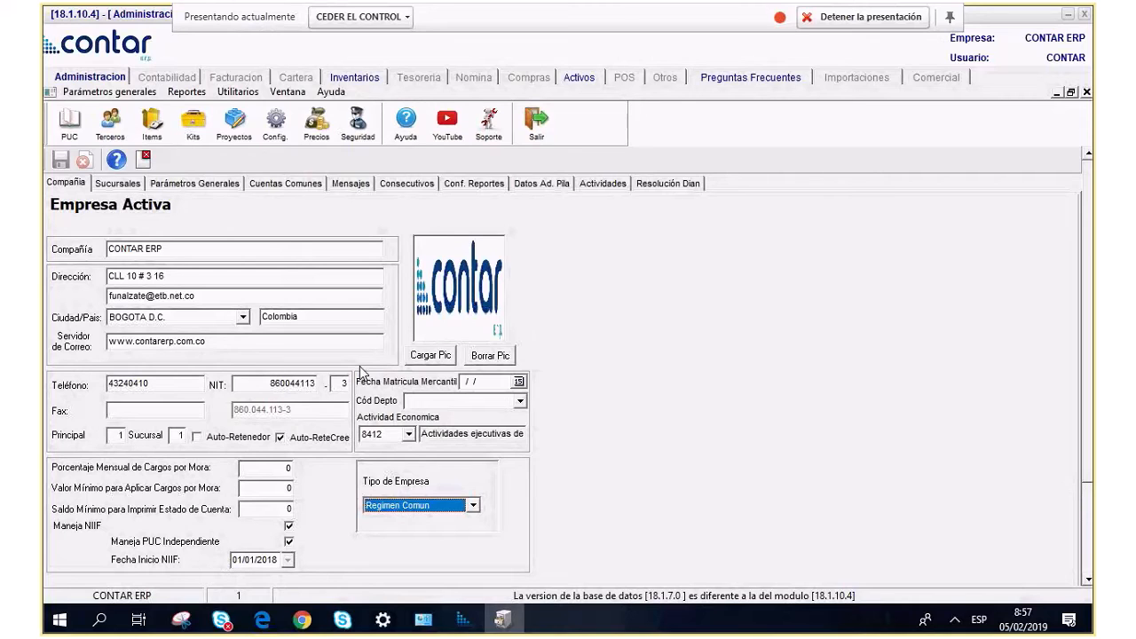
left_click(117, 184)
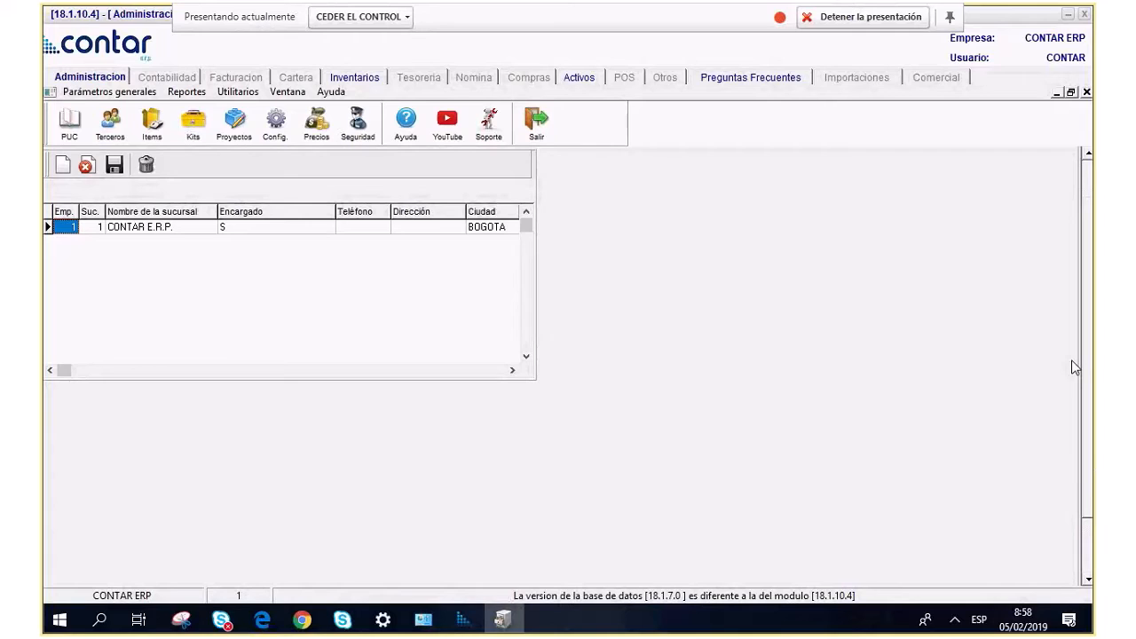
Add a new branch row for company 1, branch 2, named MEDELLIN.
scroll(1070, 234, "up", 1)
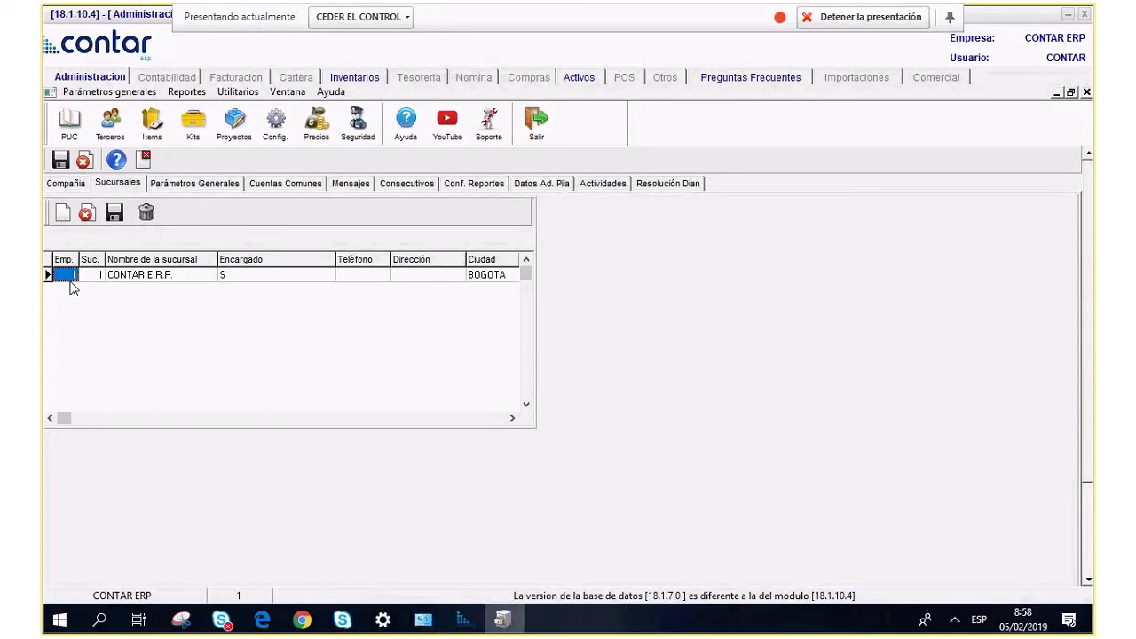
left_click(129, 280)
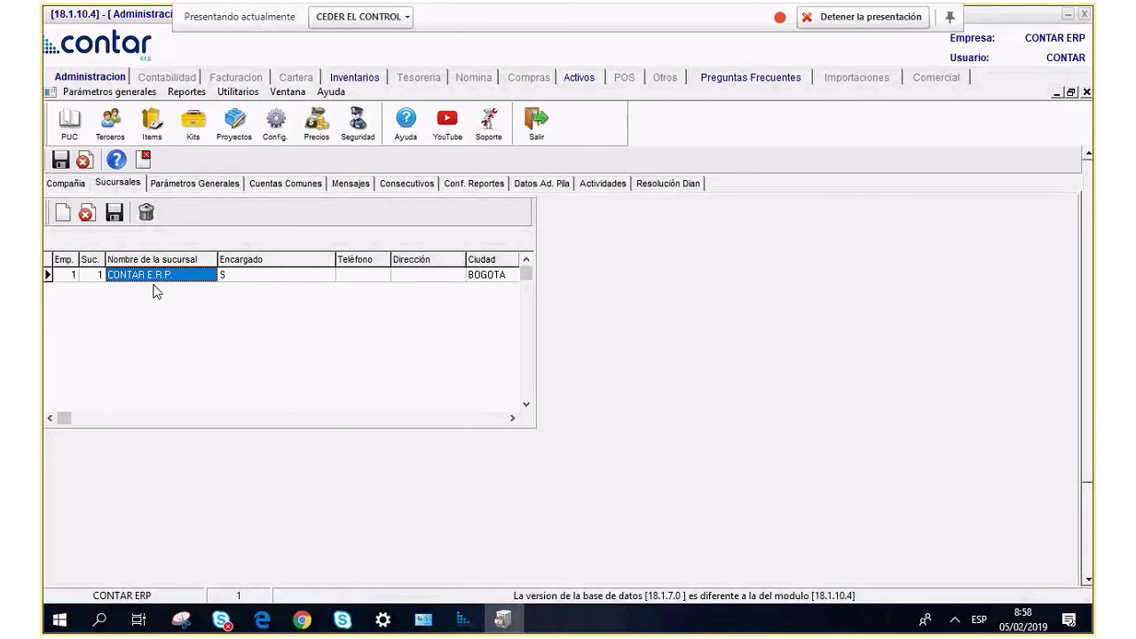
key("Down")
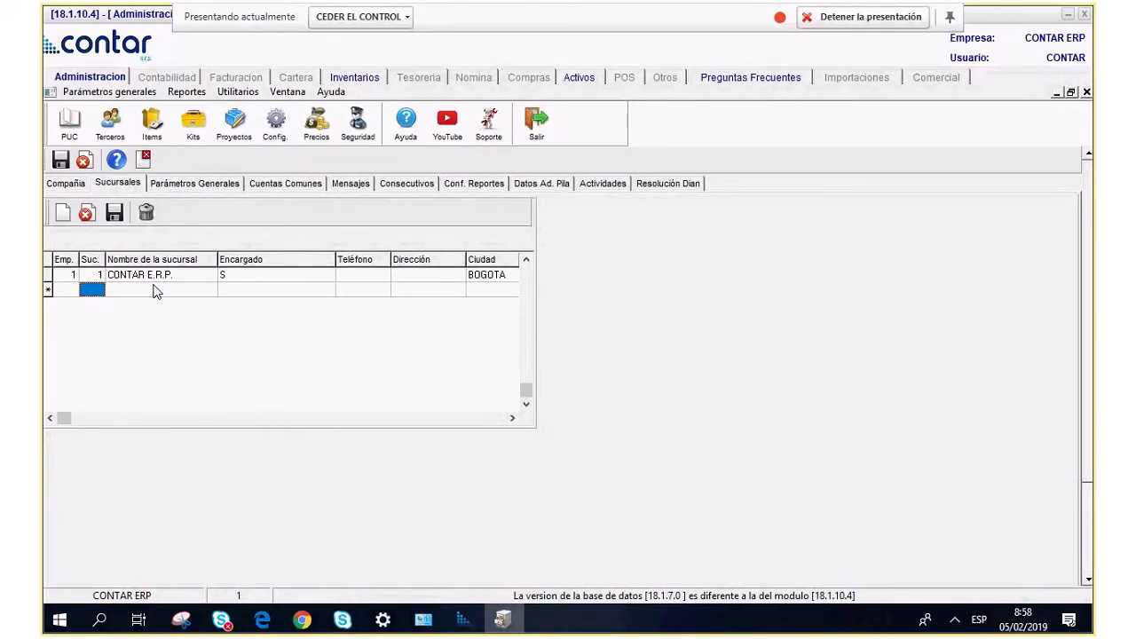
key("Left")
type("1")
key("Tab")
type("2")
key("Tab")
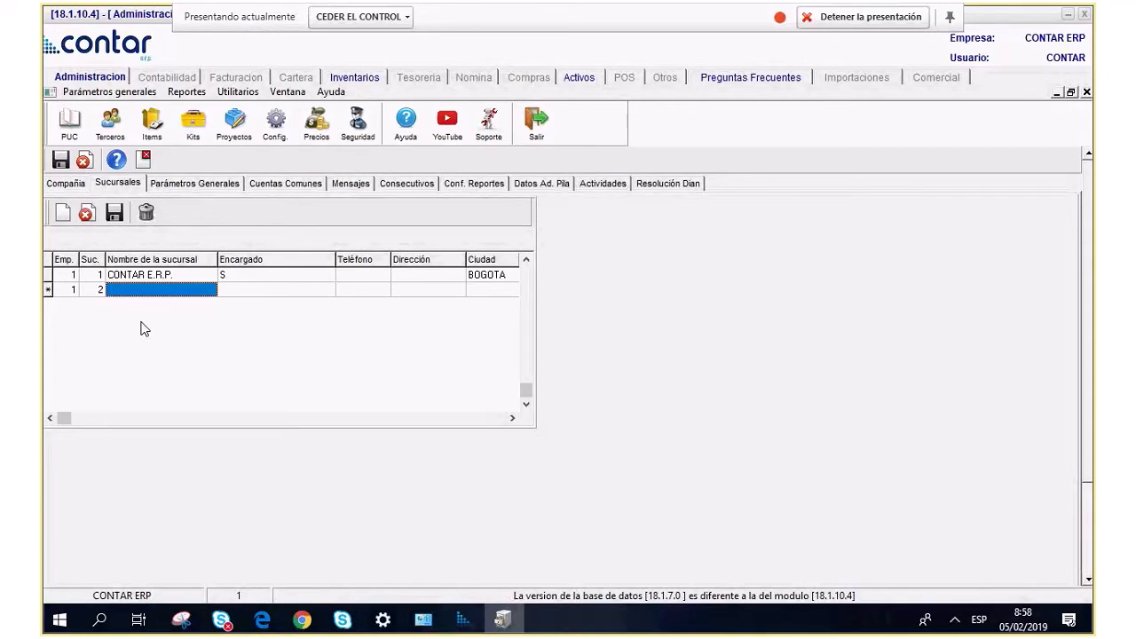
type("MEDE")
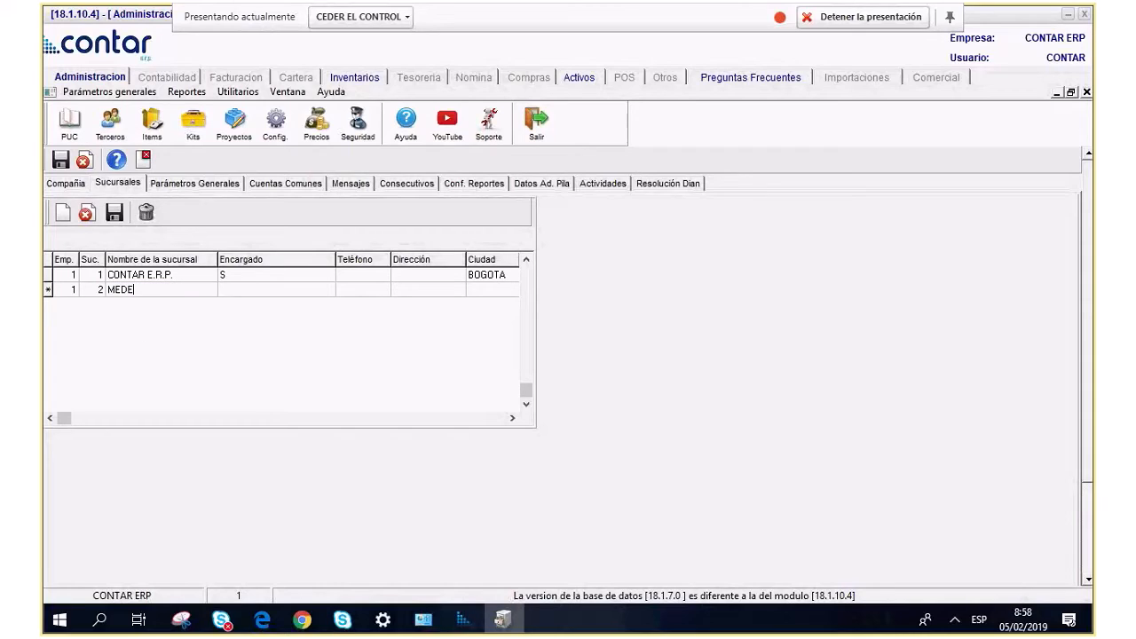
type("LLIN")
key("Tab")
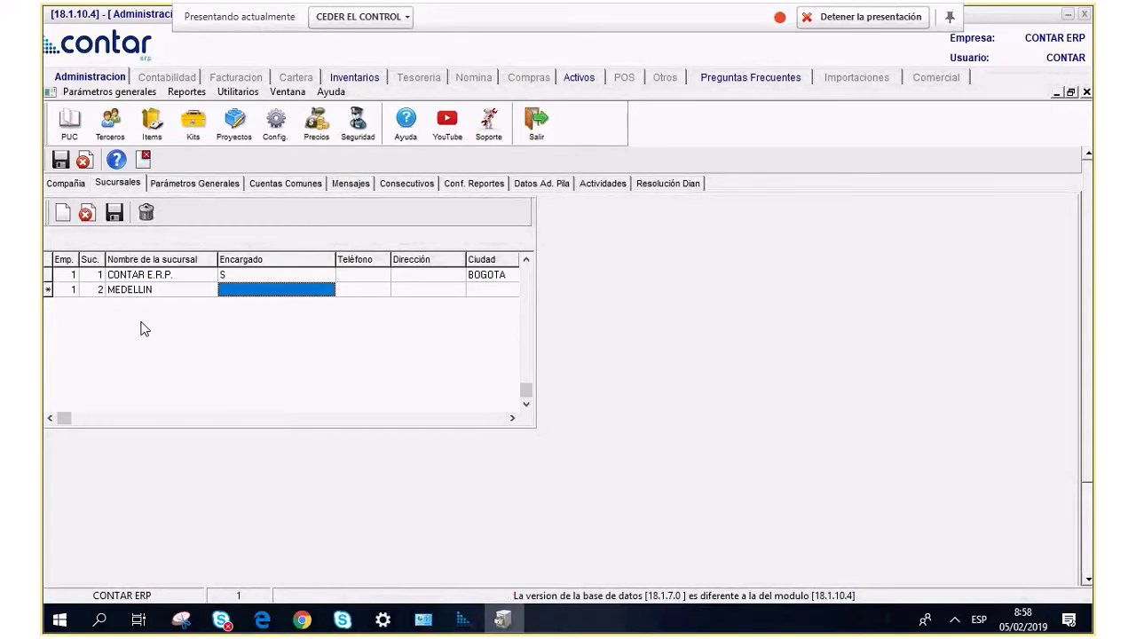
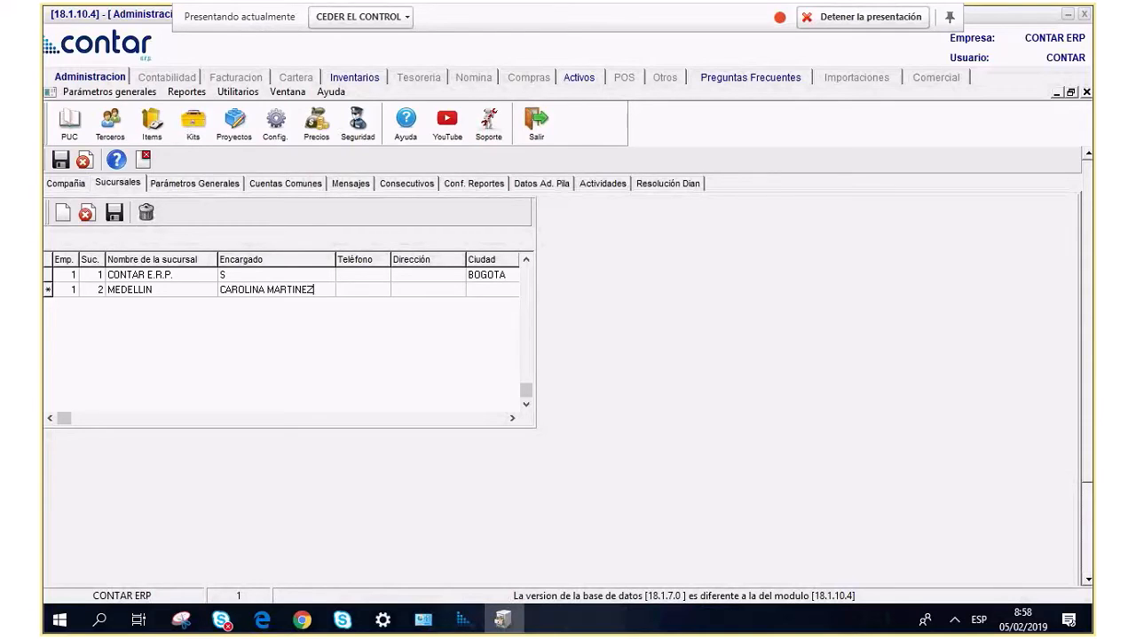
Fill in the branch manager's name, phone, address and city MEDELLIN, then save the branch.
key("Tab")
type("4321870")
key("Tab")
key("Tab")
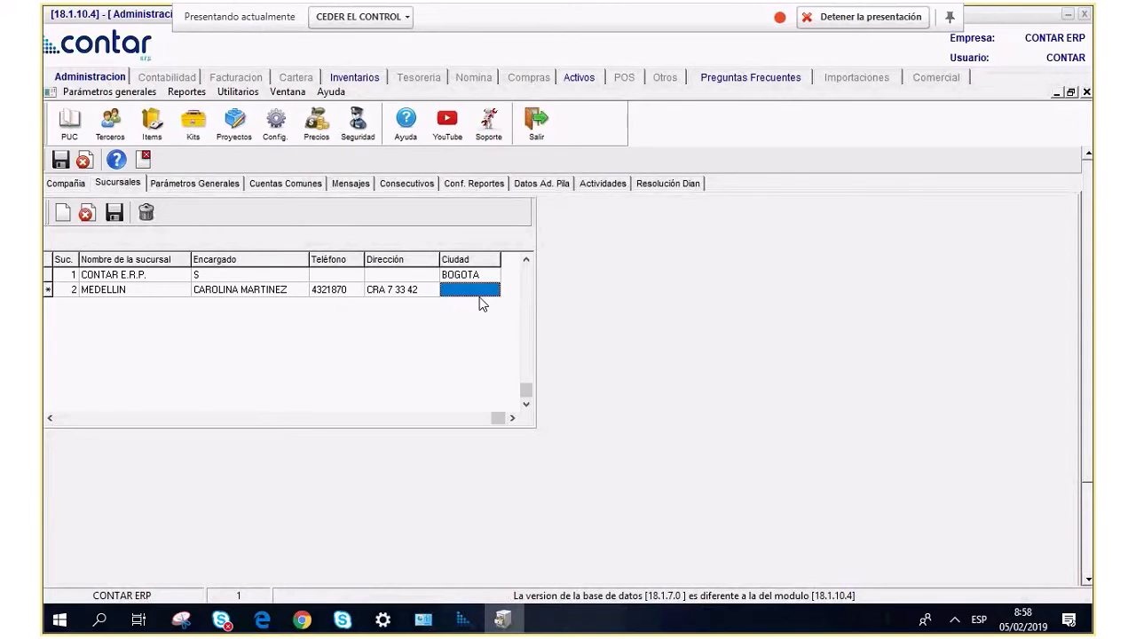
type("MEDELLIN")
key("Tab")
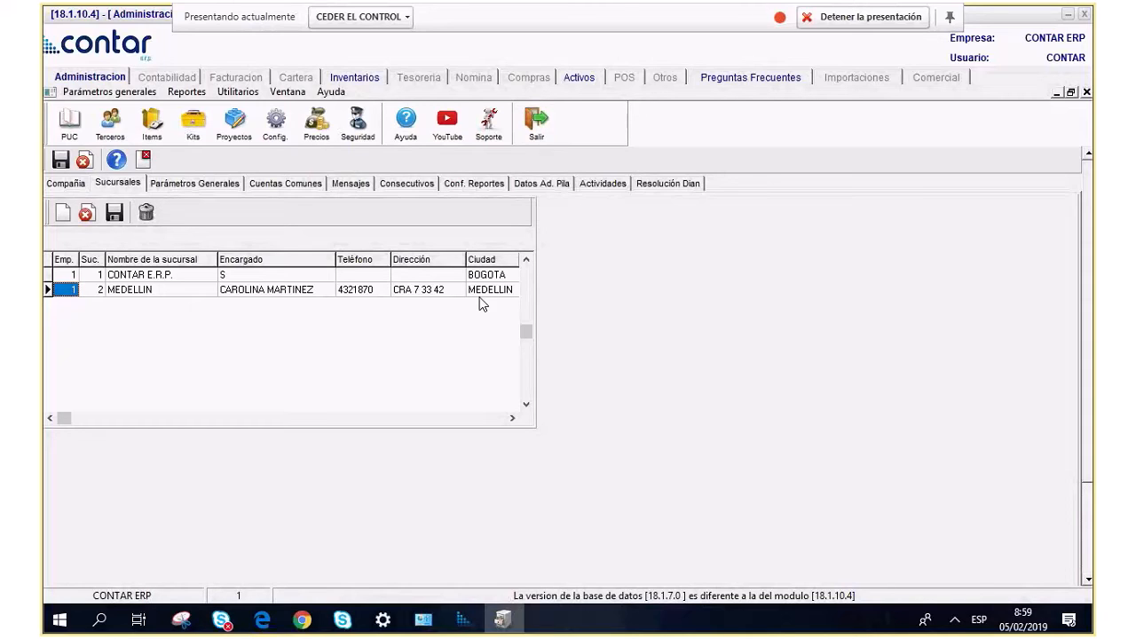
left_click(158, 277)
left_click(163, 291)
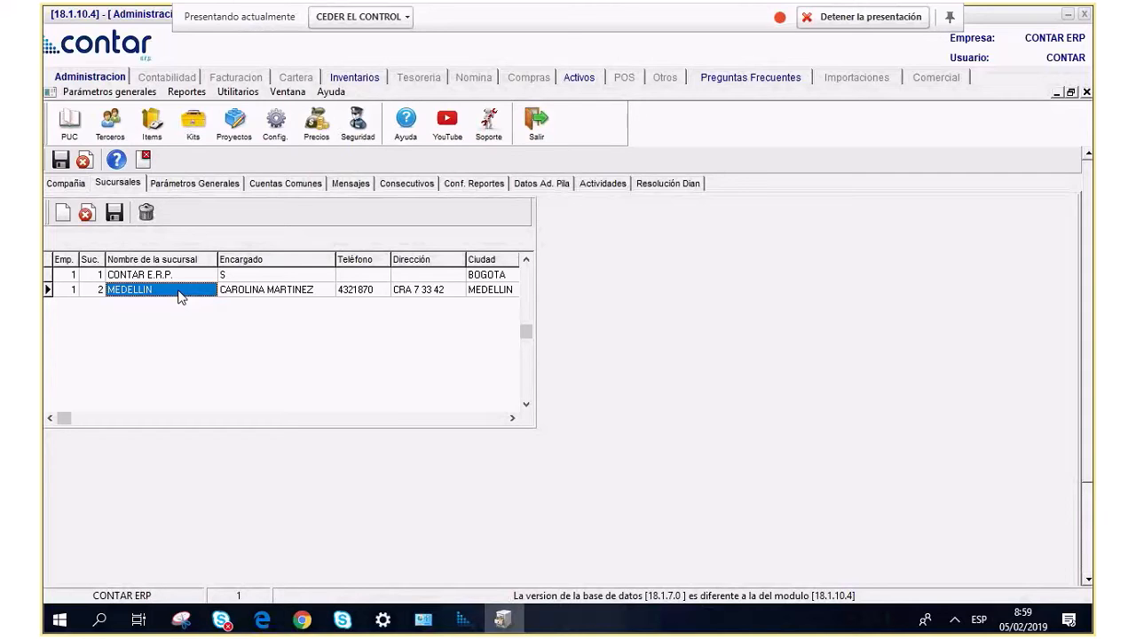
left_click(215, 209)
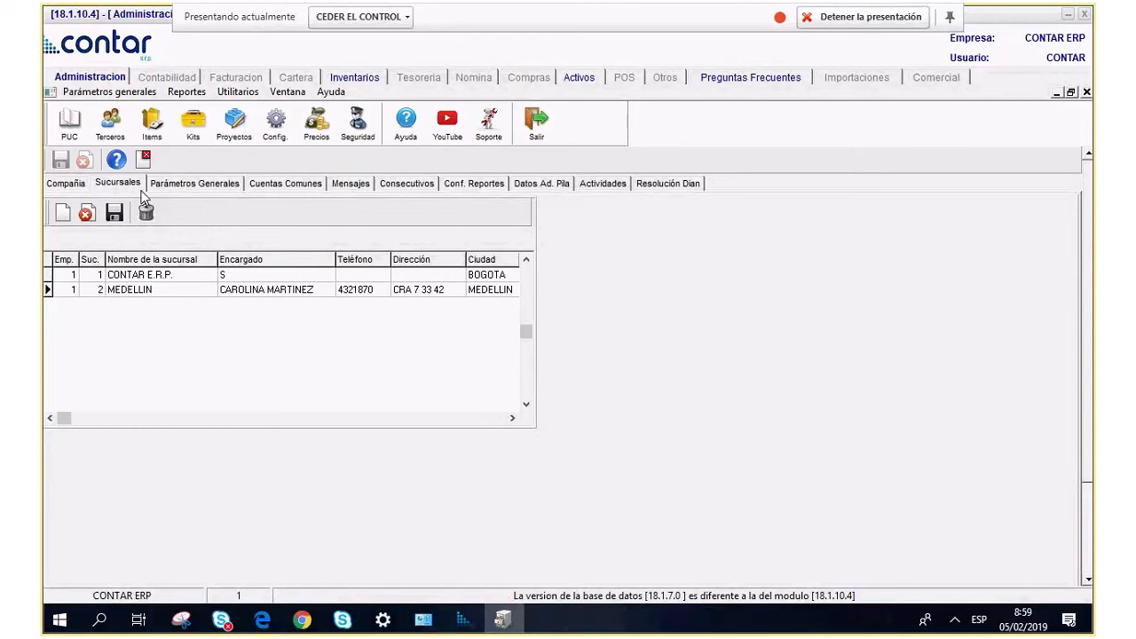
Show the Parámetros Generales page: 2 decimals, UVT 33,156.00, Reteiva 50%.
left_click(203, 188)
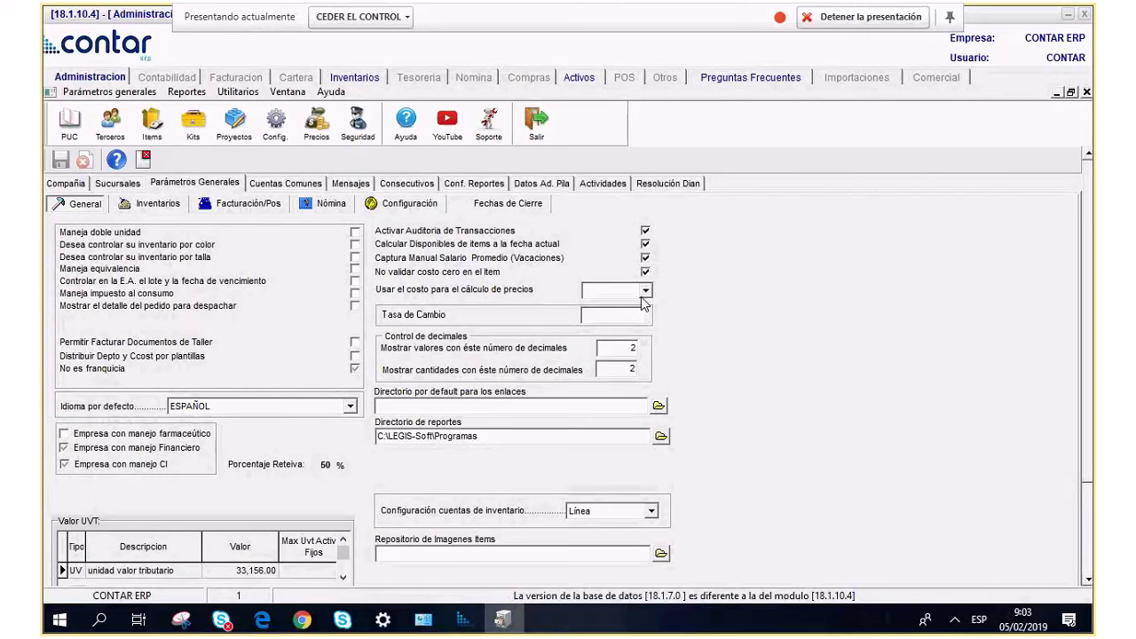
left_click(601, 347)
left_click(612, 370)
left_click(628, 348)
scroll(632, 557, "down", 1)
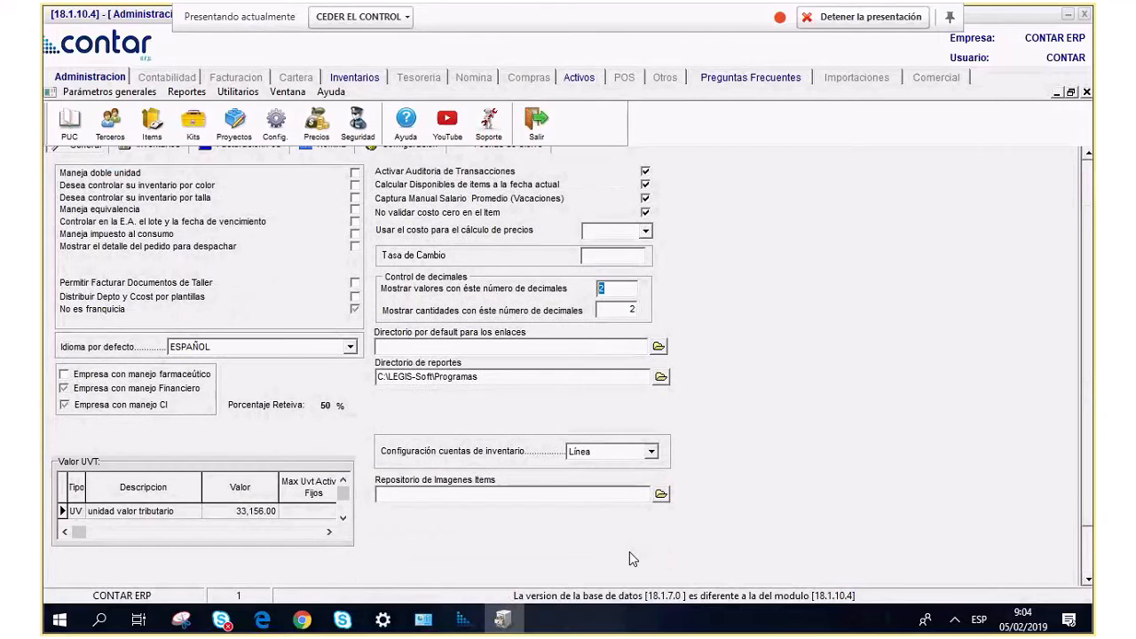
left_click(258, 515)
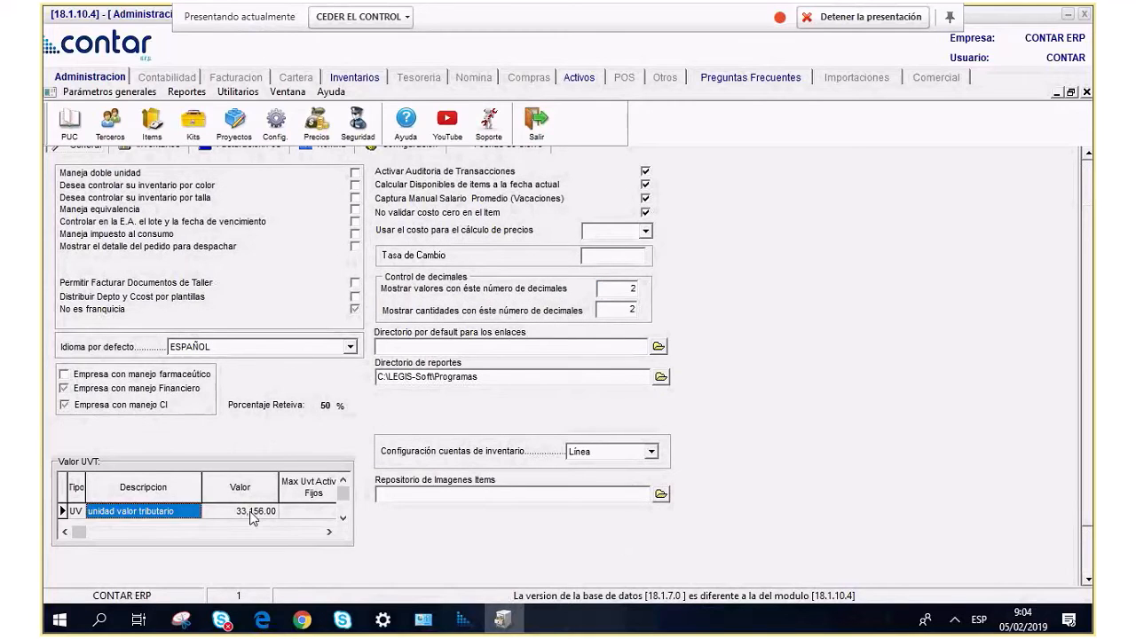
left_click(152, 515)
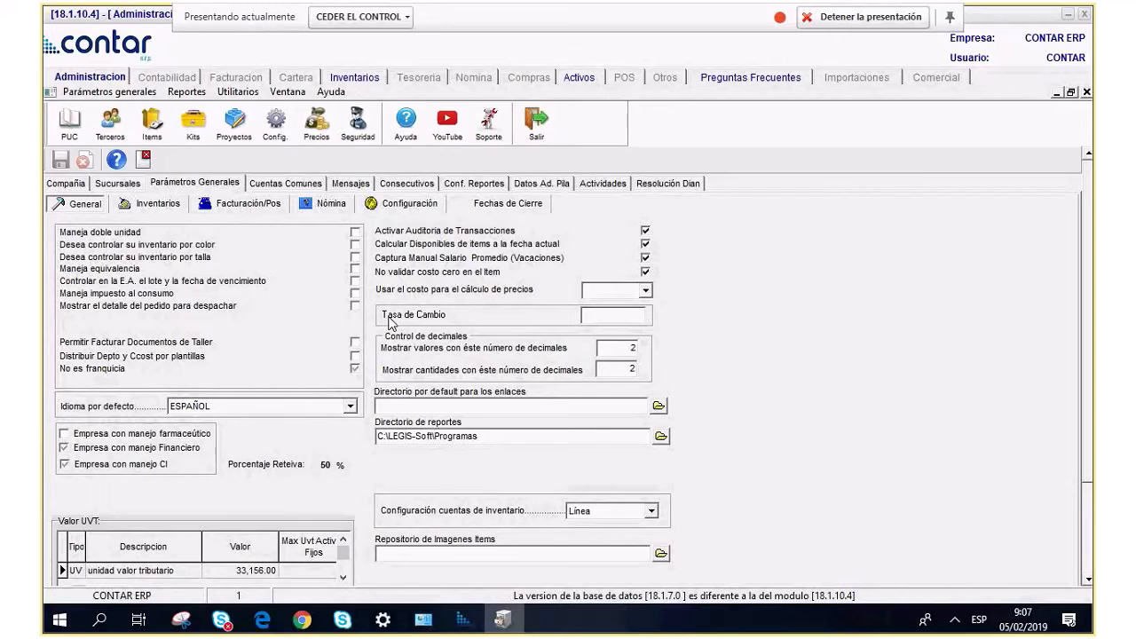
Show Cuentas Comunes and inspect the opening-balance offset account 36999901.
left_click(286, 184)
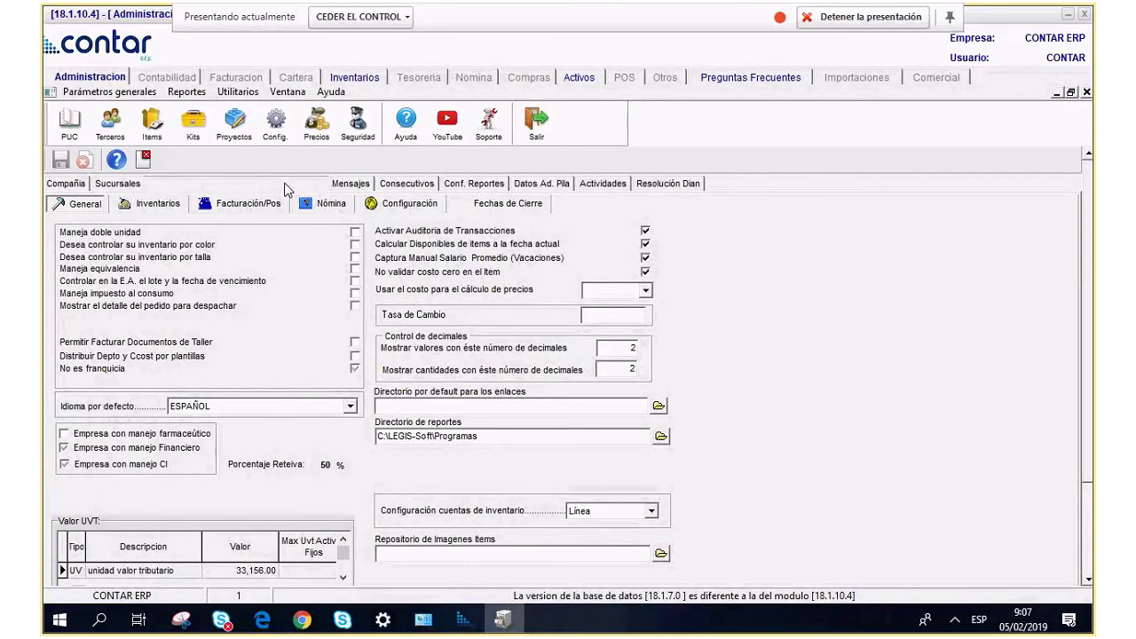
scroll(346, 406, "up", 2)
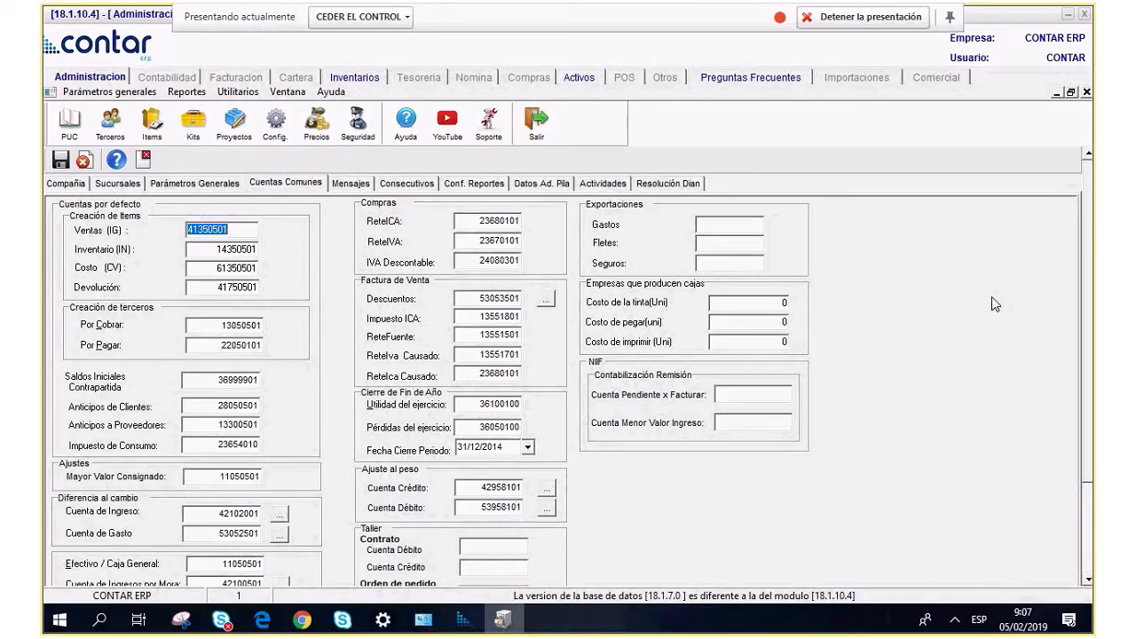
scroll(1087, 253, "down", 1)
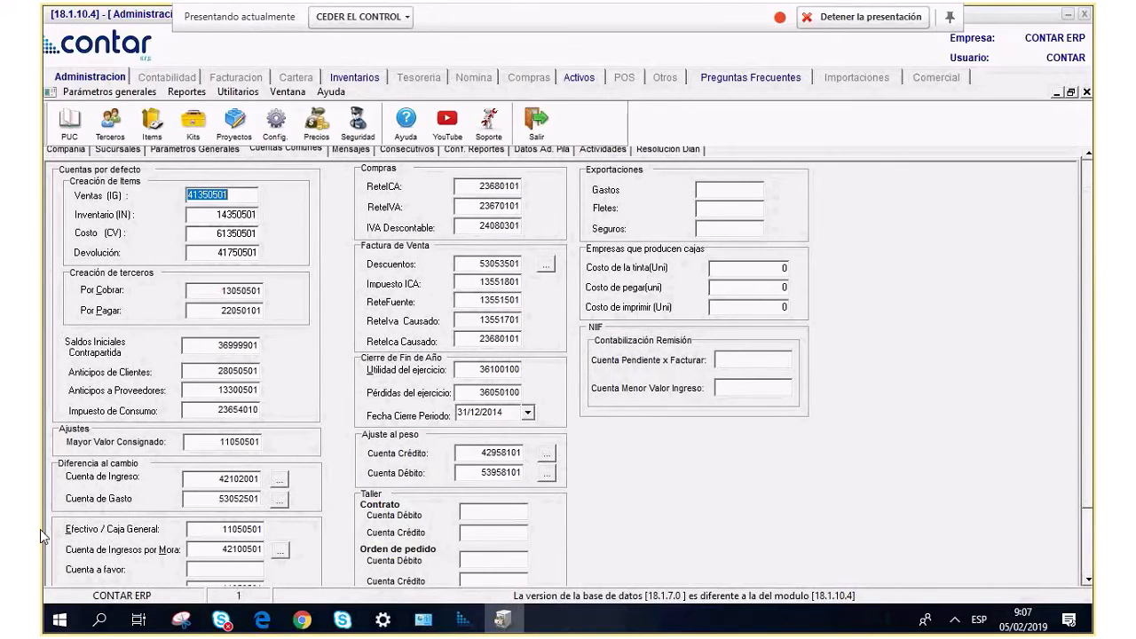
left_click(201, 347)
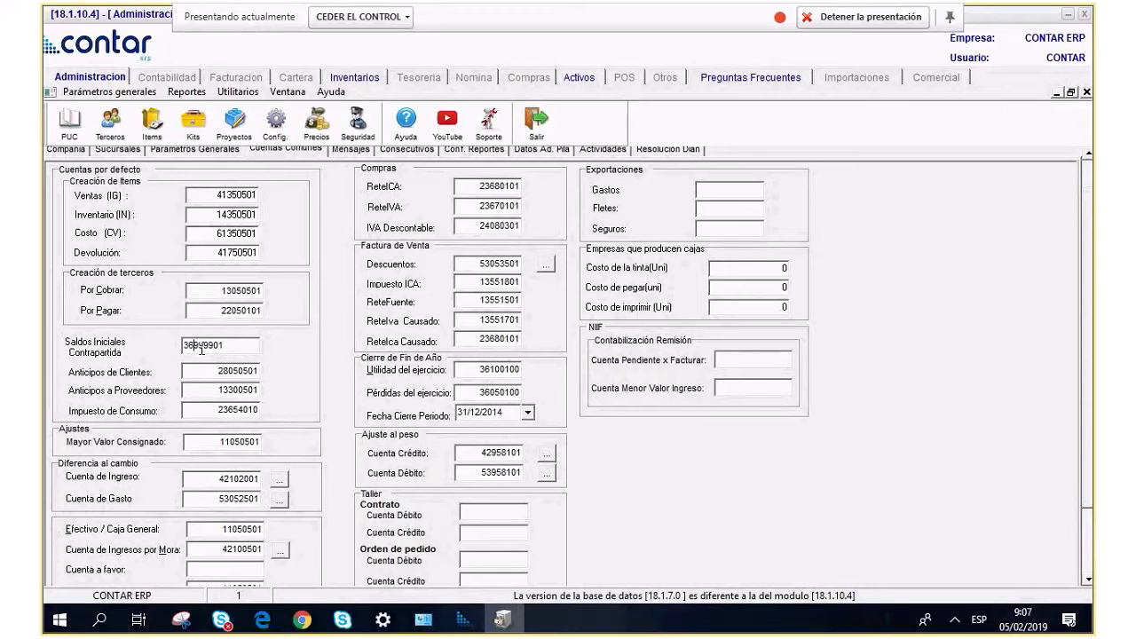
double_click(201, 348)
Review year-end profit account 36100100 and loss account 36050100.
scroll(1078, 312, "down", 2)
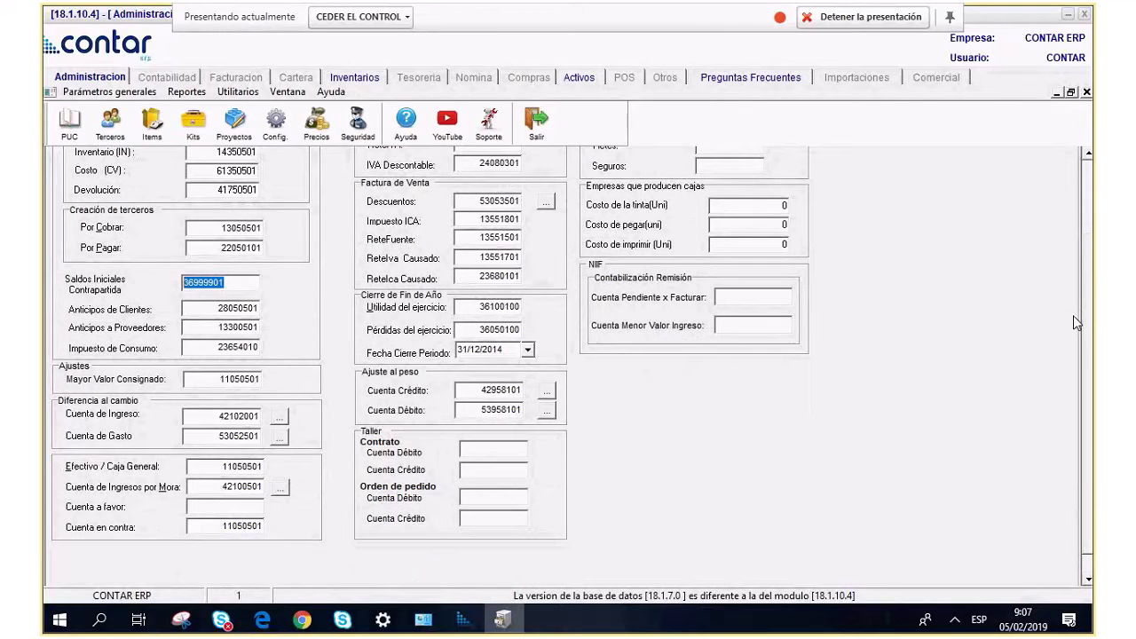
left_click(460, 307)
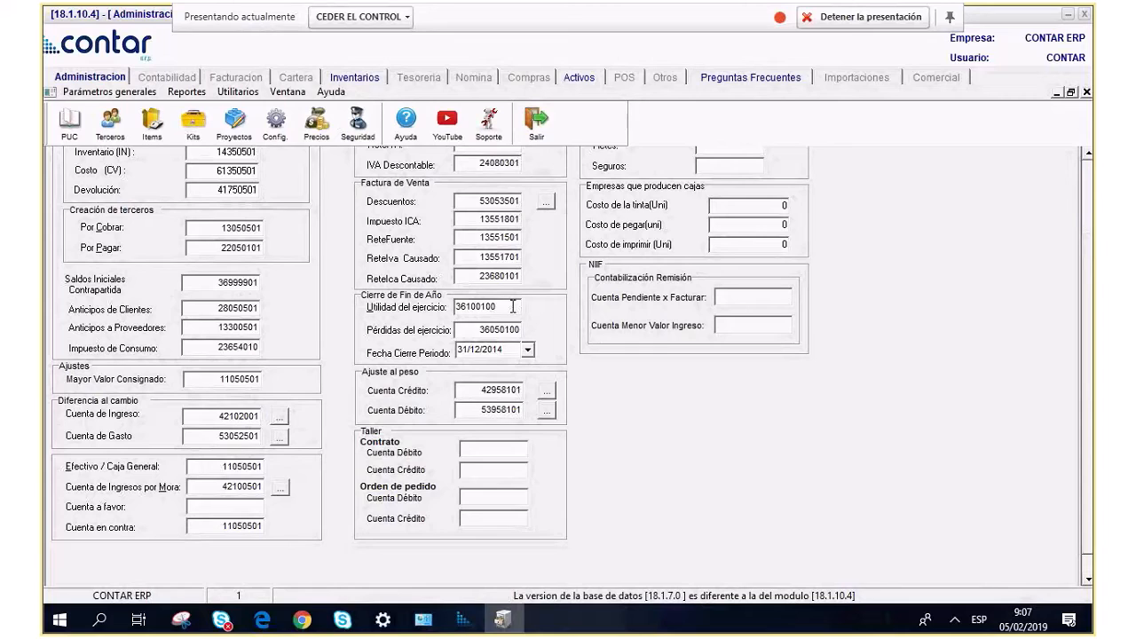
key("Tab")
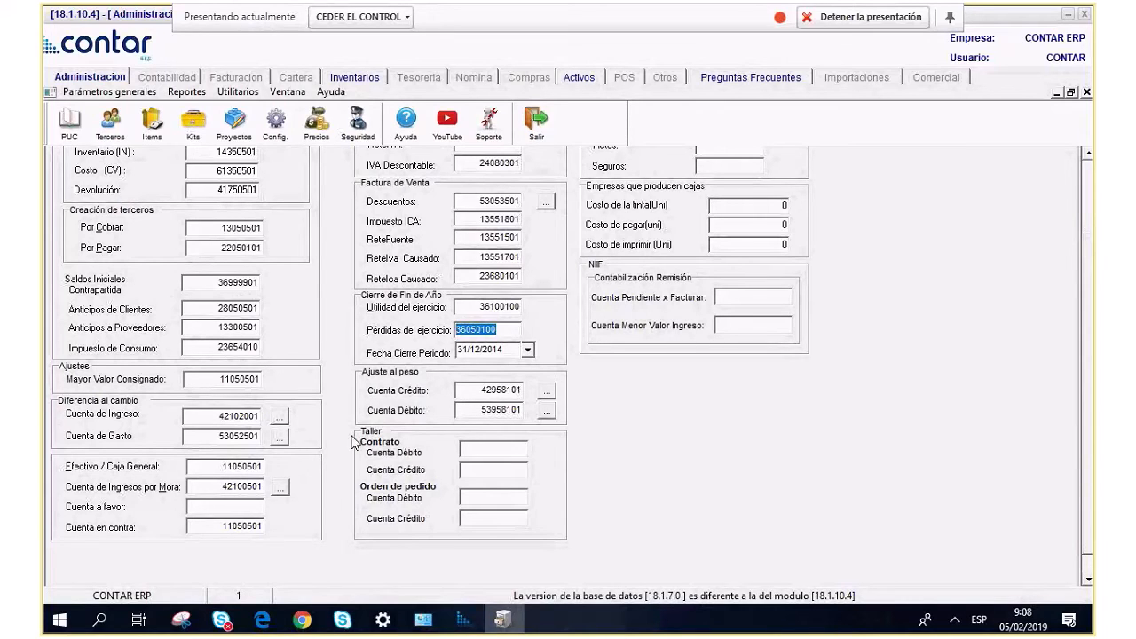
left_click(500, 308)
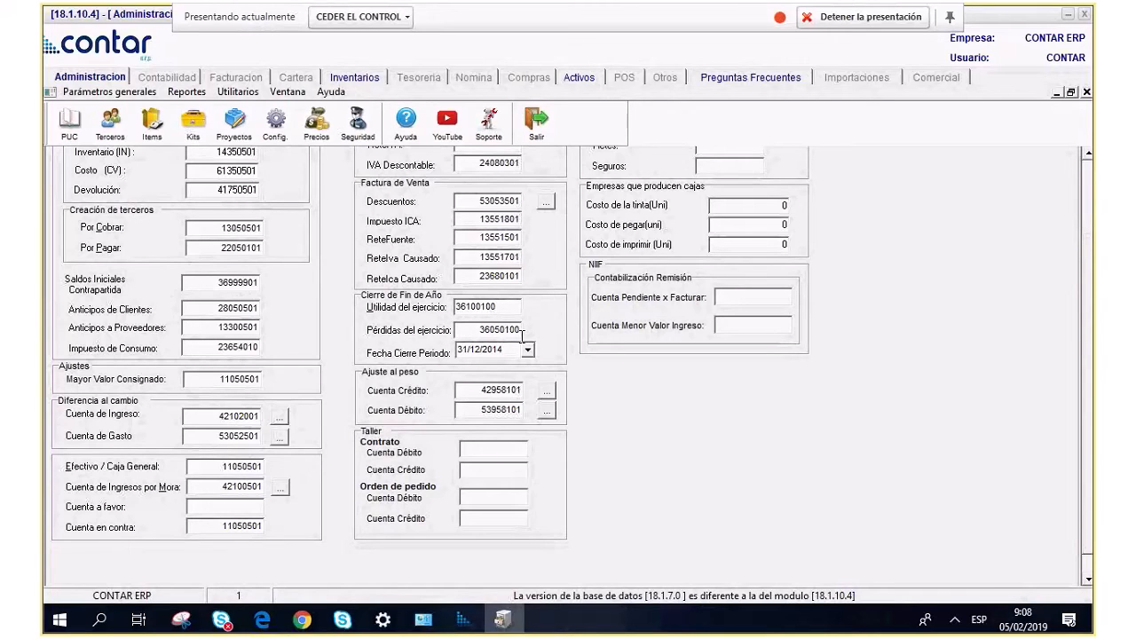
key("Tab")
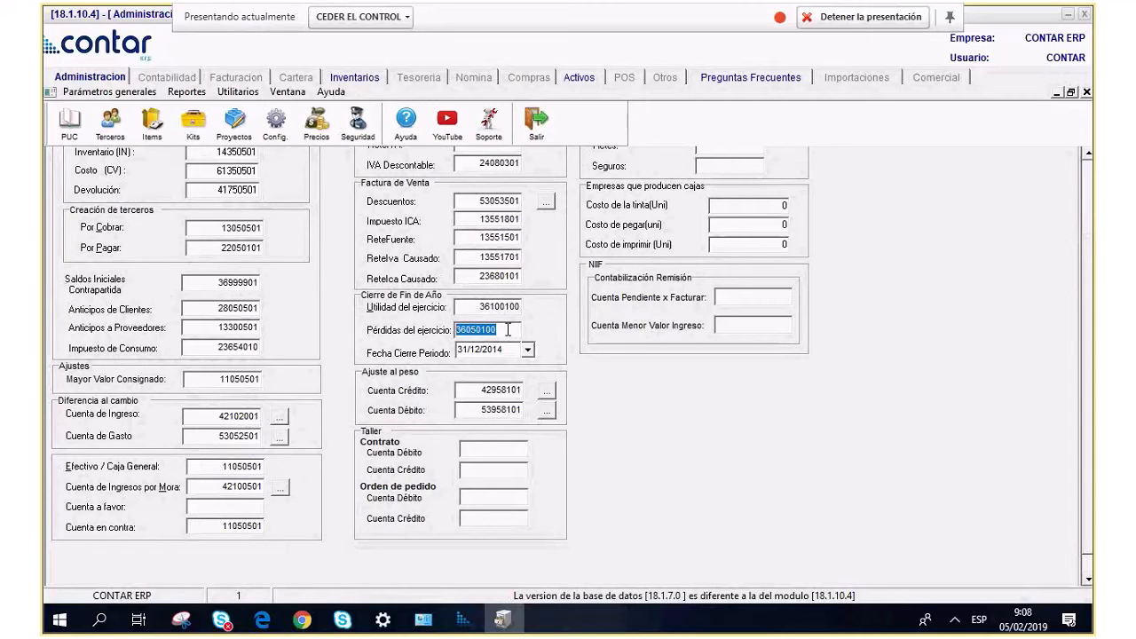
scroll(508, 329, "up", 2)
left_click(514, 404)
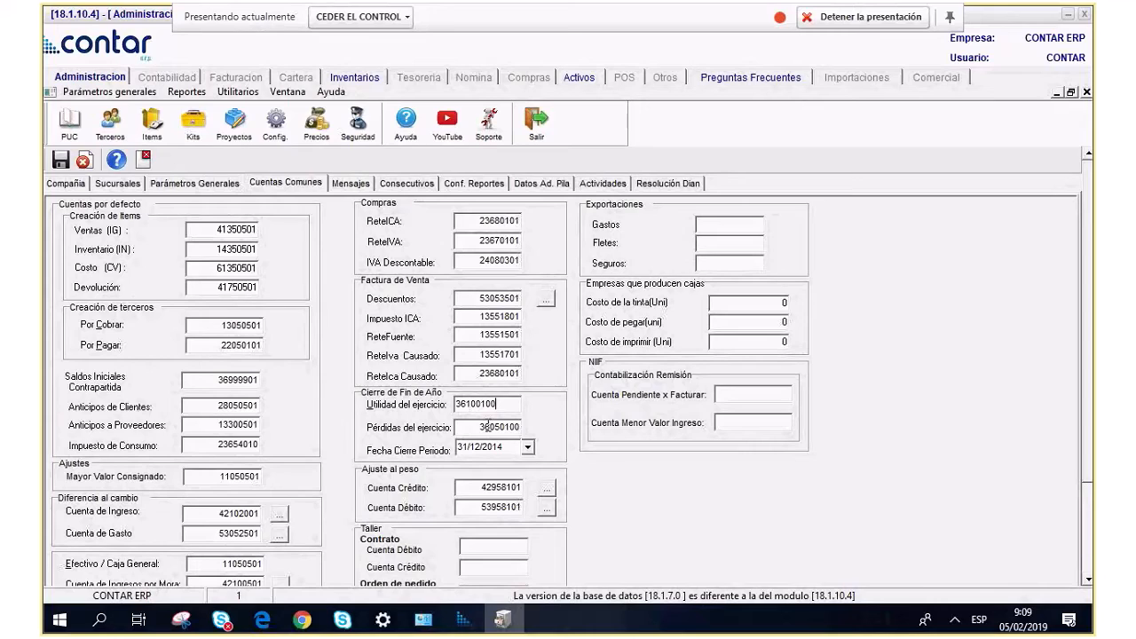
left_click(492, 424)
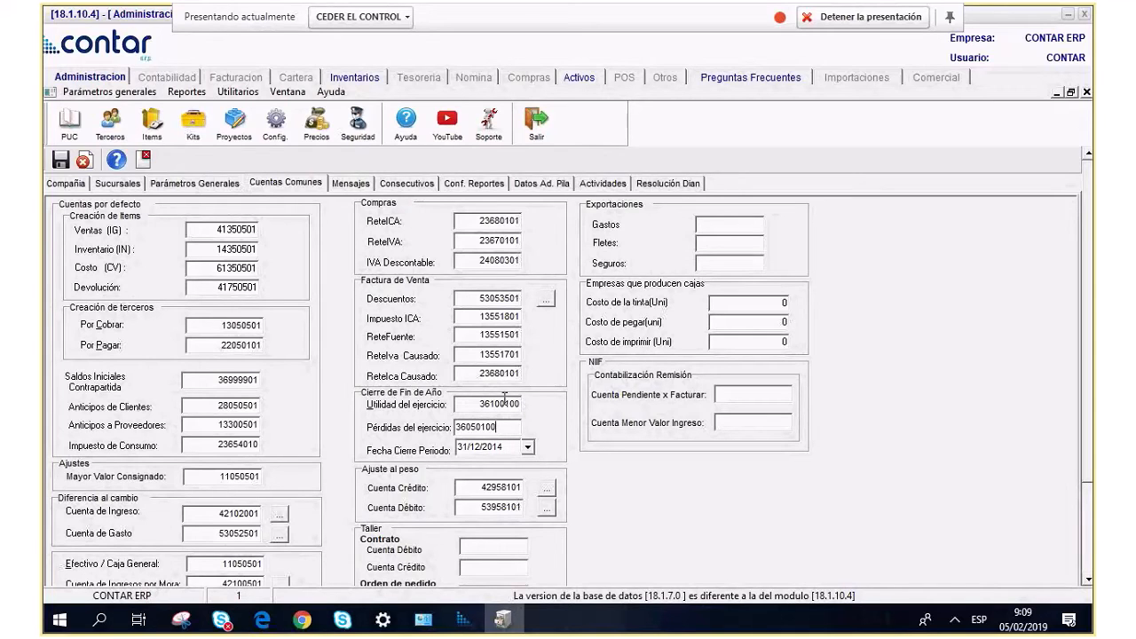
left_click(512, 407)
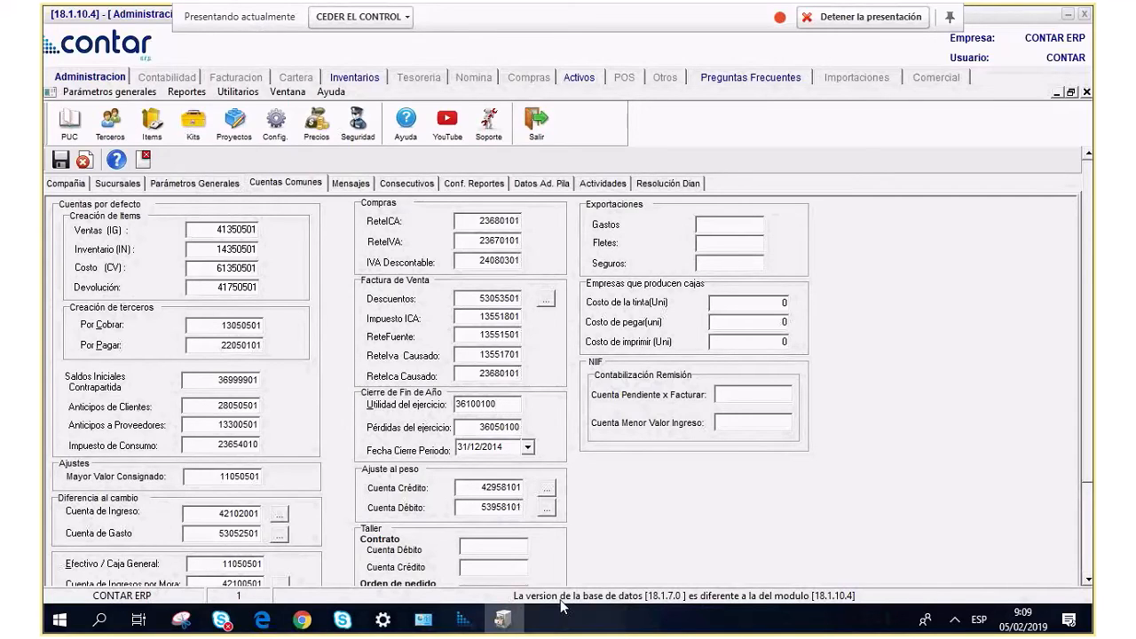
left_click_drag(518, 489, 457, 491)
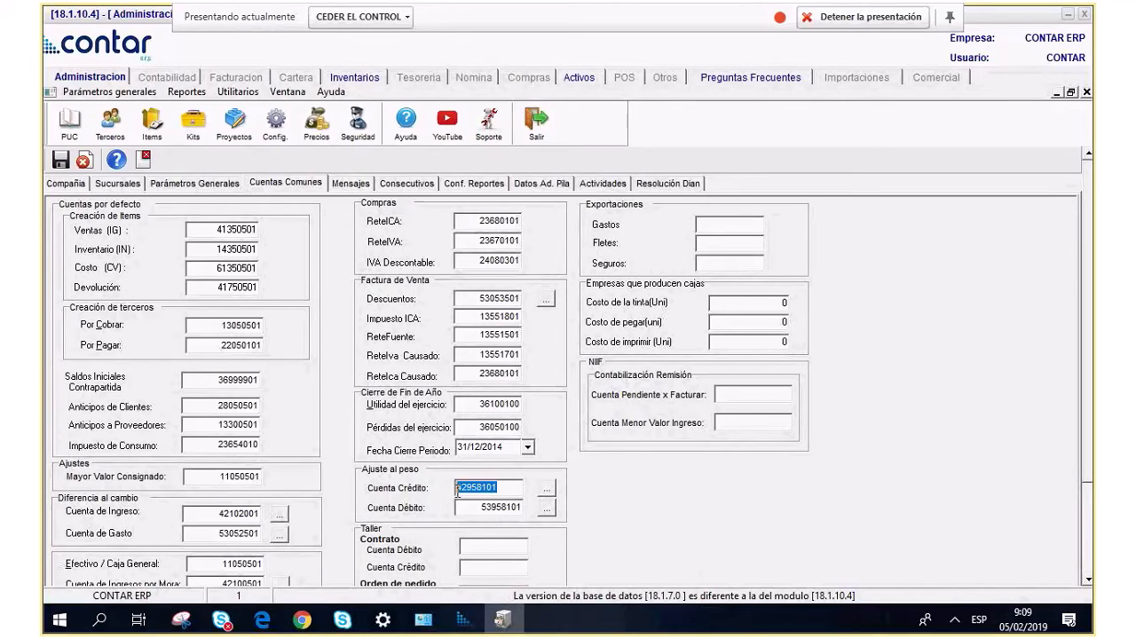
left_click(511, 512)
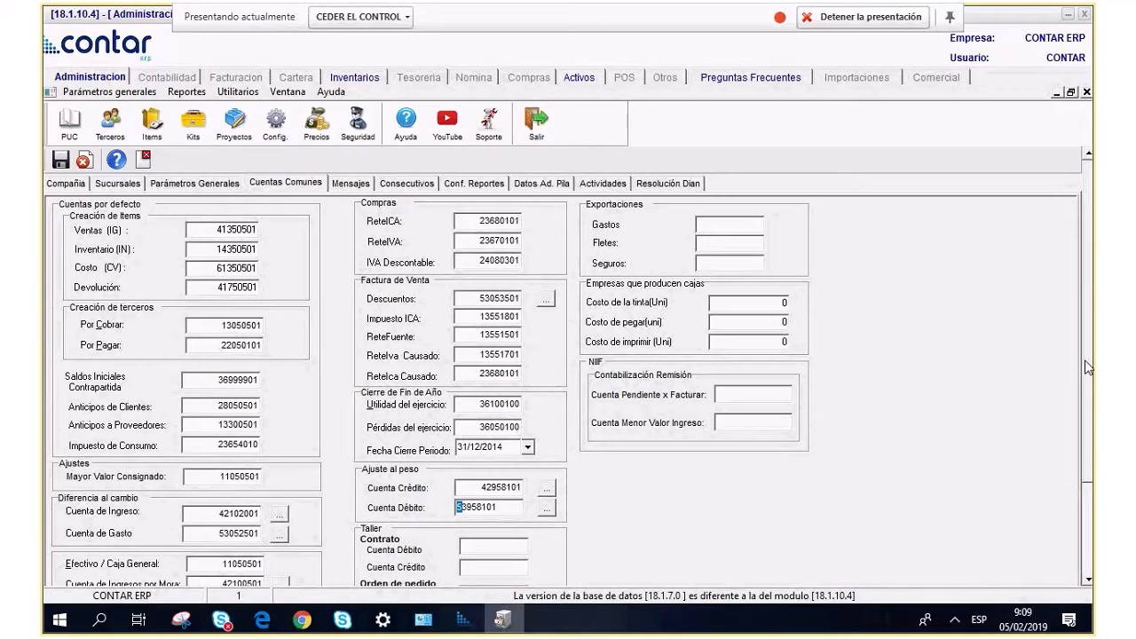
left_click(508, 487)
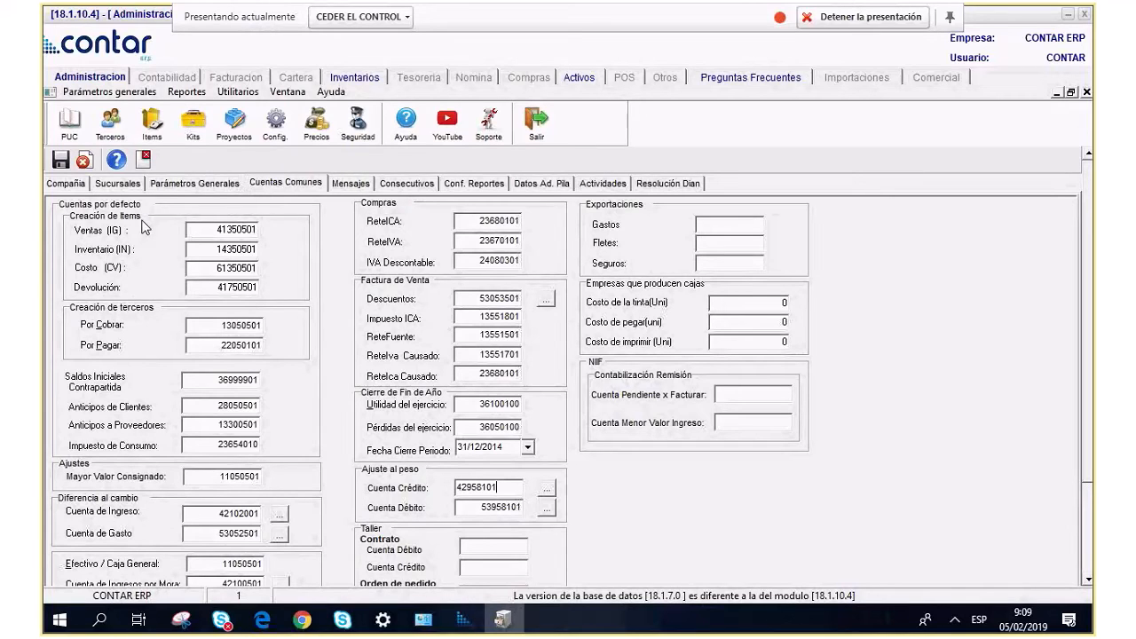
left_click(192, 230)
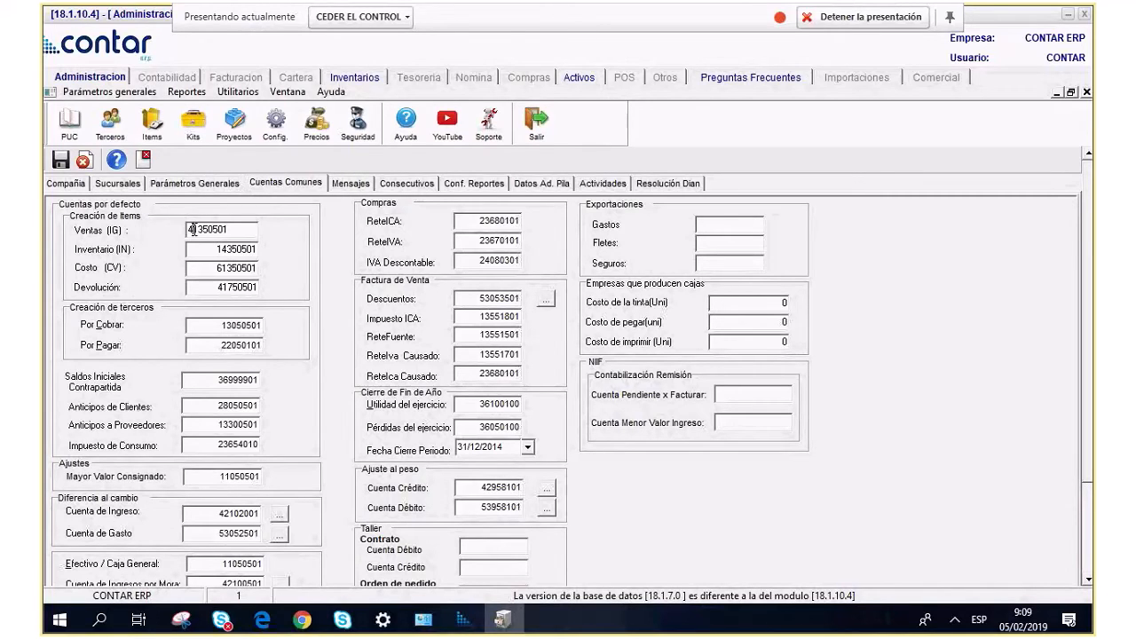
left_click_drag(255, 234, 135, 229)
key("Tab")
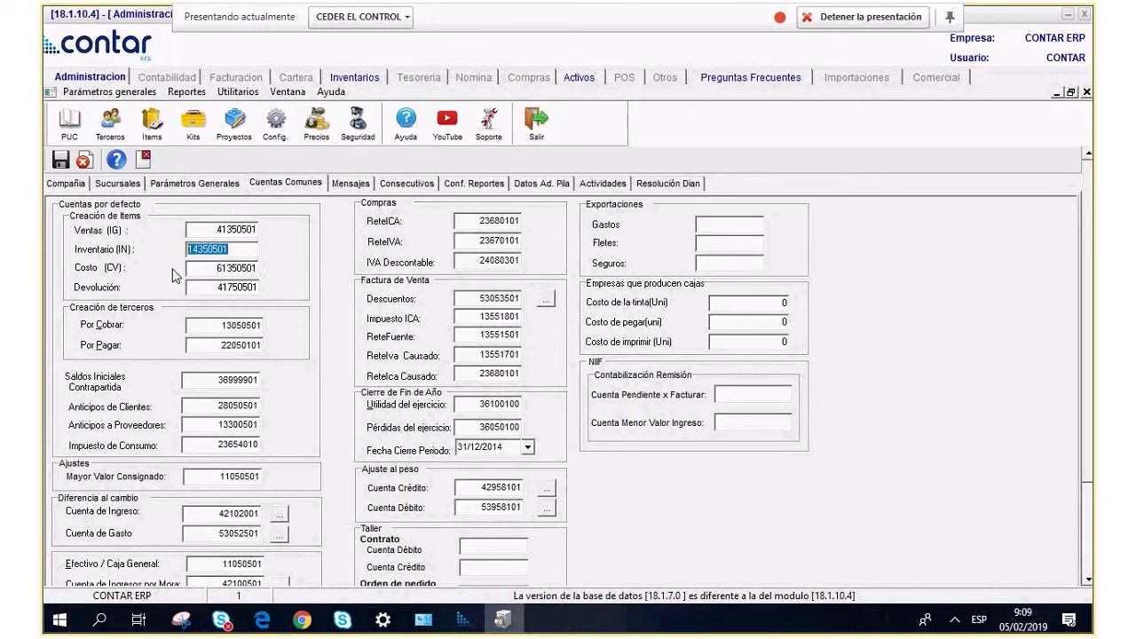
key("Tab")
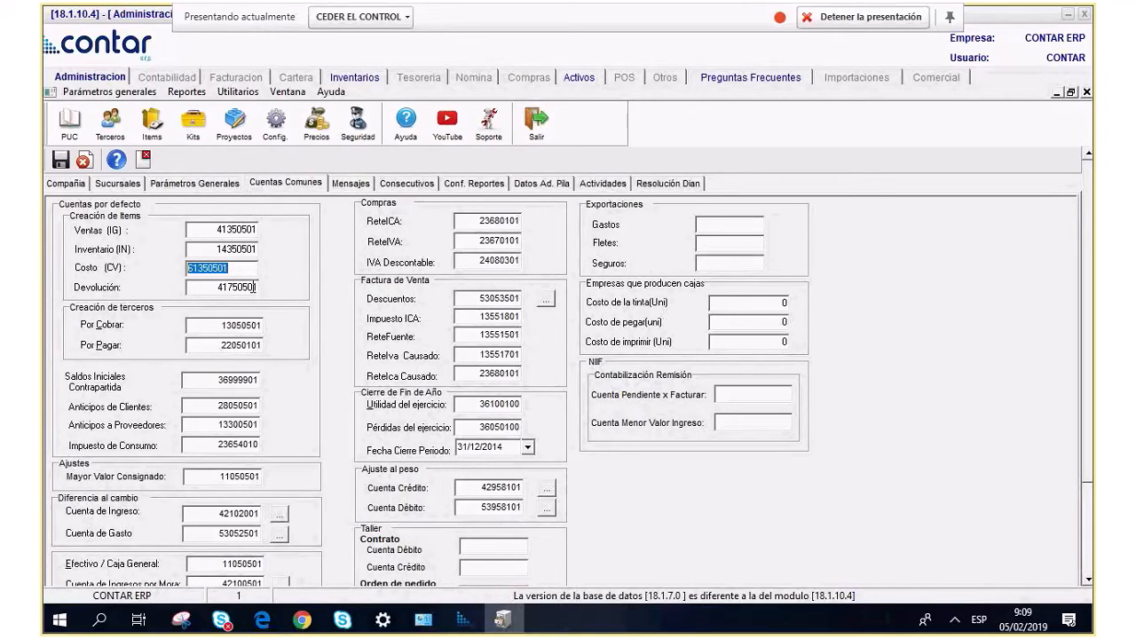
key("Tab")
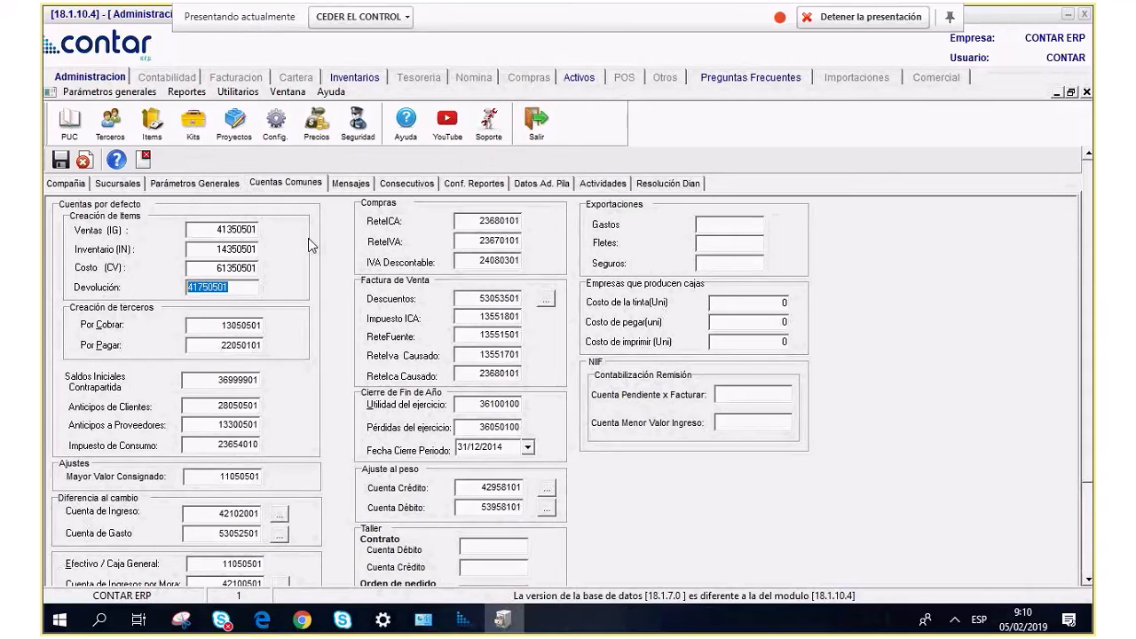
Review the Mensajes page: POS invoice notice, quotation message PROMOCION VINOS ITALIANOS and purchase-order closing message.
left_click(354, 182)
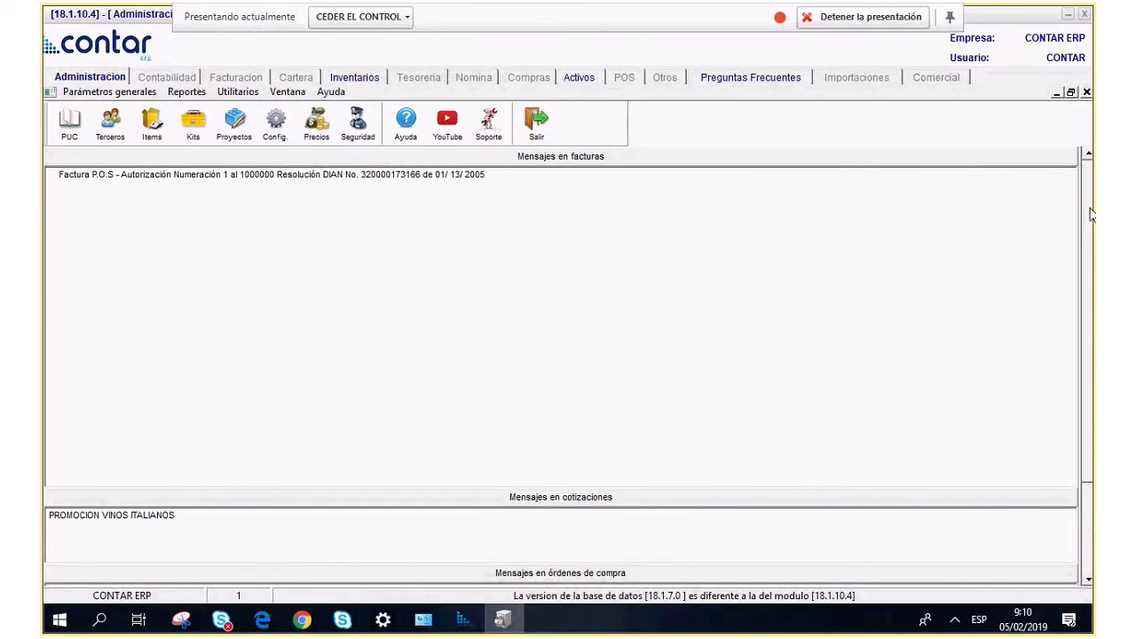
left_click_drag(1089, 214, 1090, 174)
left_click_drag(511, 235, 43, 236)
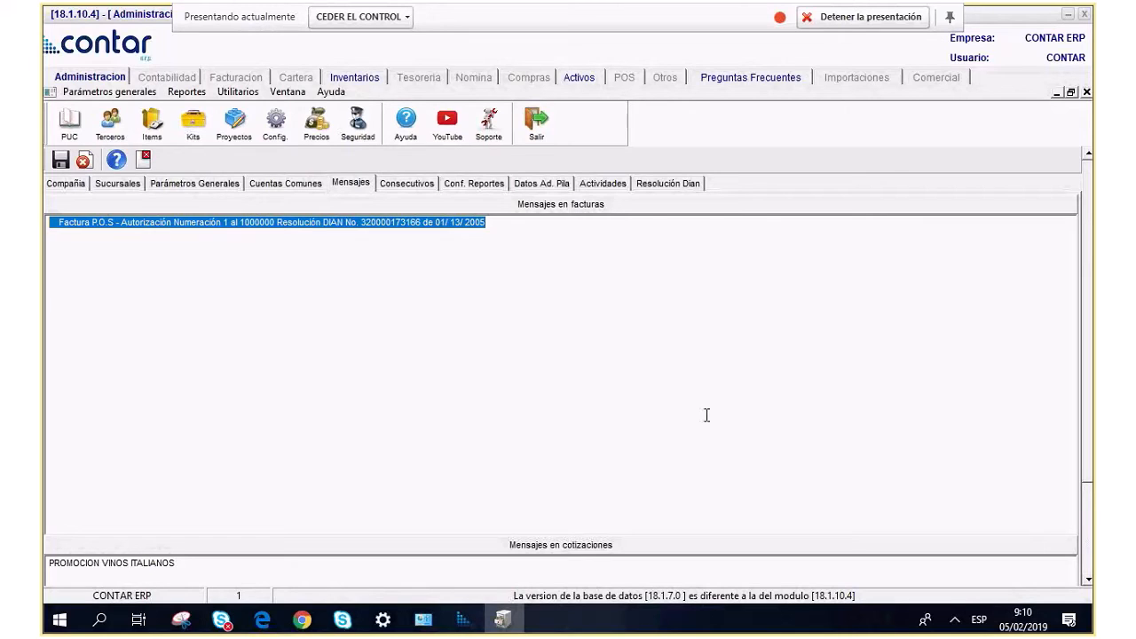
scroll(363, 443, "down", 3)
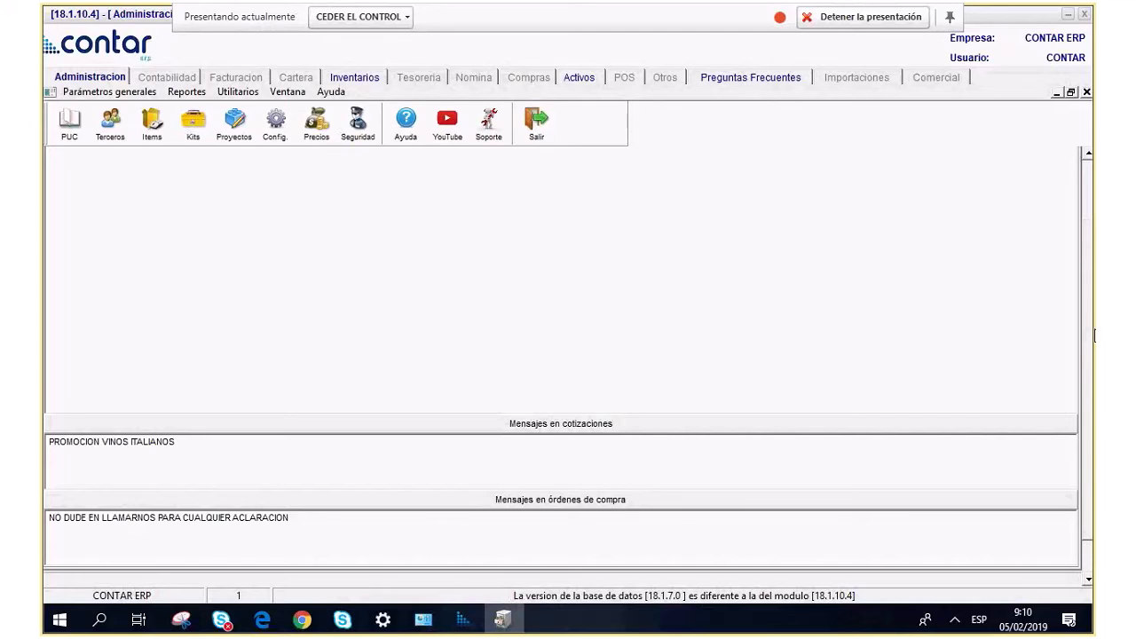
left_click_drag(1090, 335, 1089, 276)
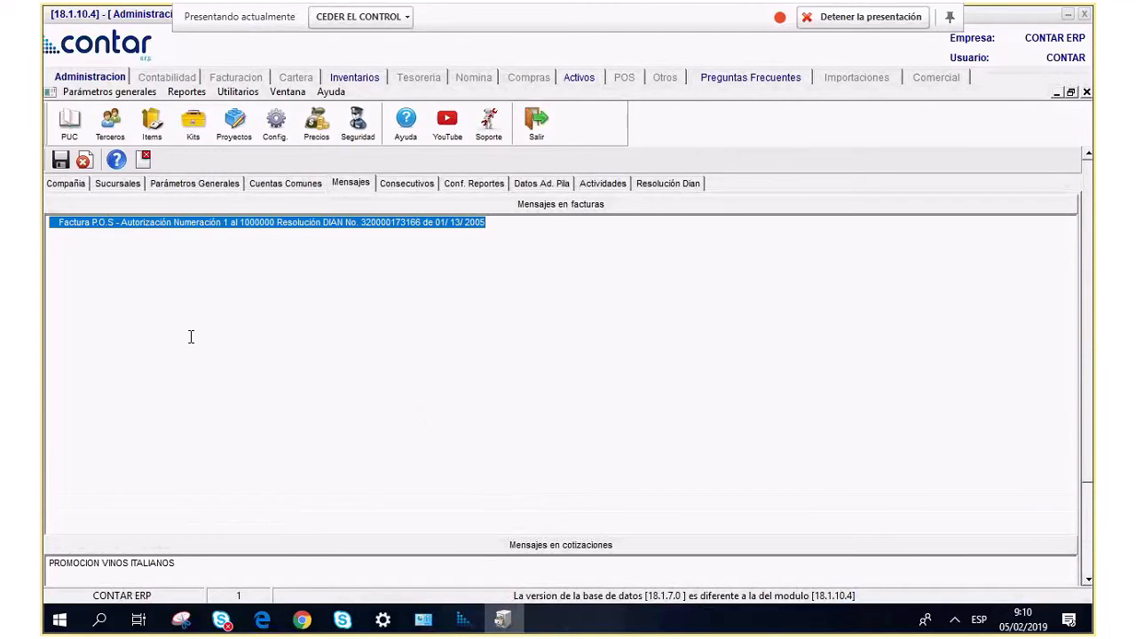
On the Consecutivos page, load CC - Comprobante Contable to list its types CC, NB and SG.
left_click(433, 184)
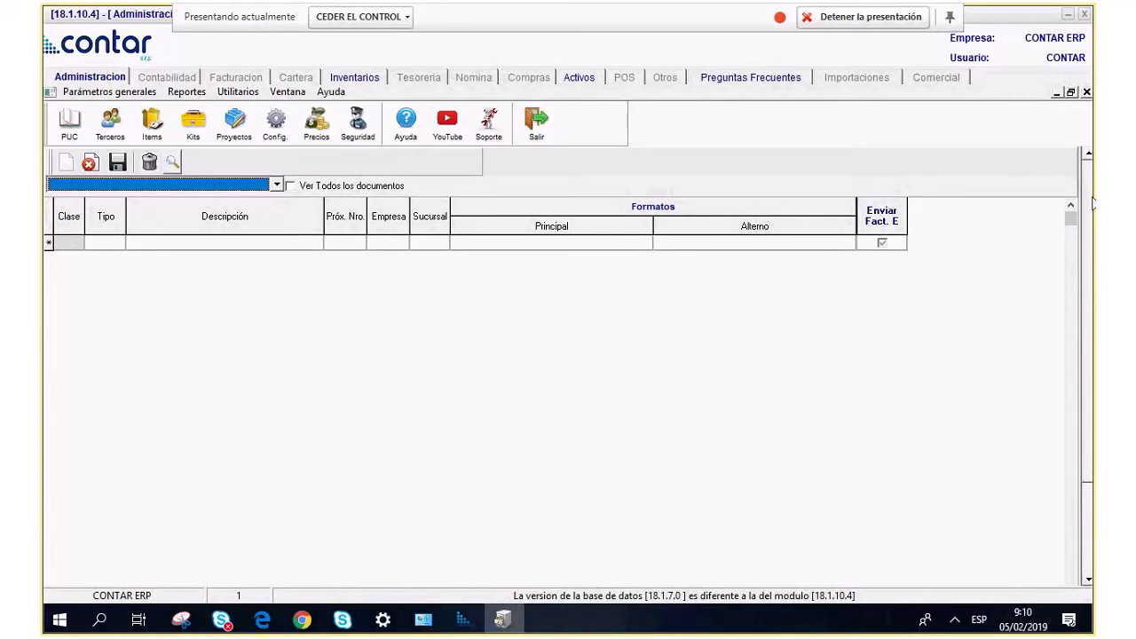
scroll(144, 277, "up", 2)
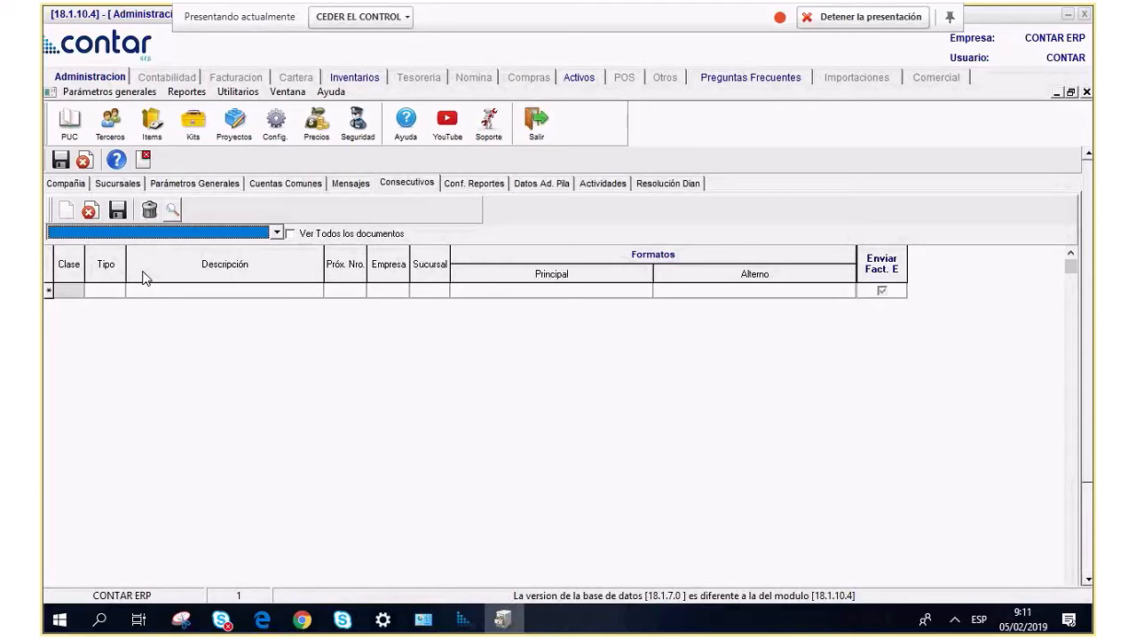
left_click(276, 233)
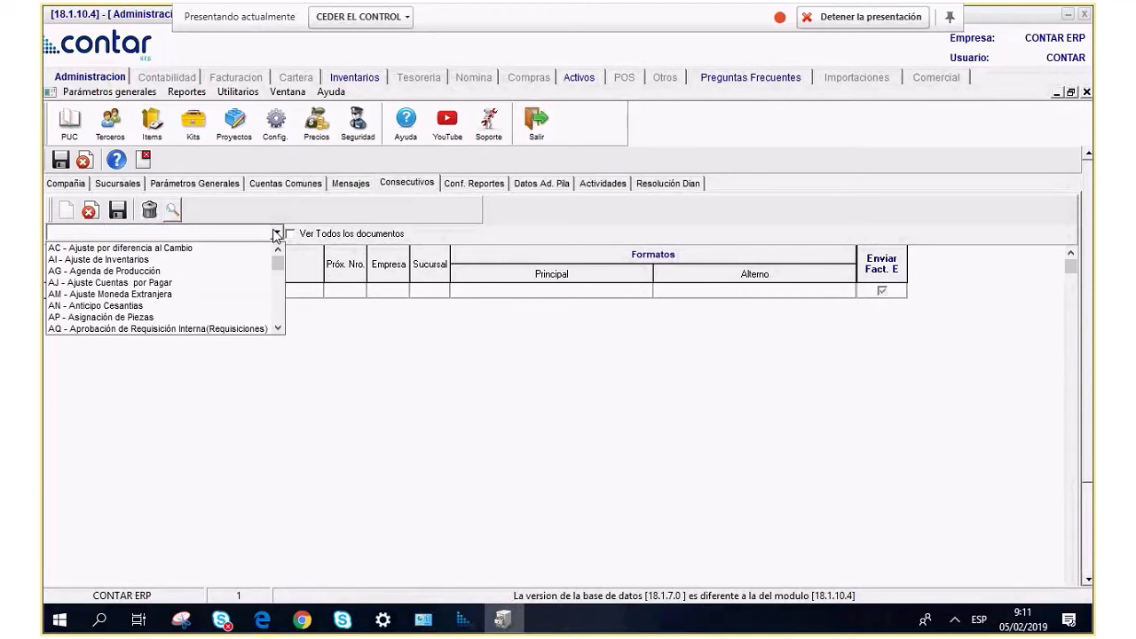
key("c")
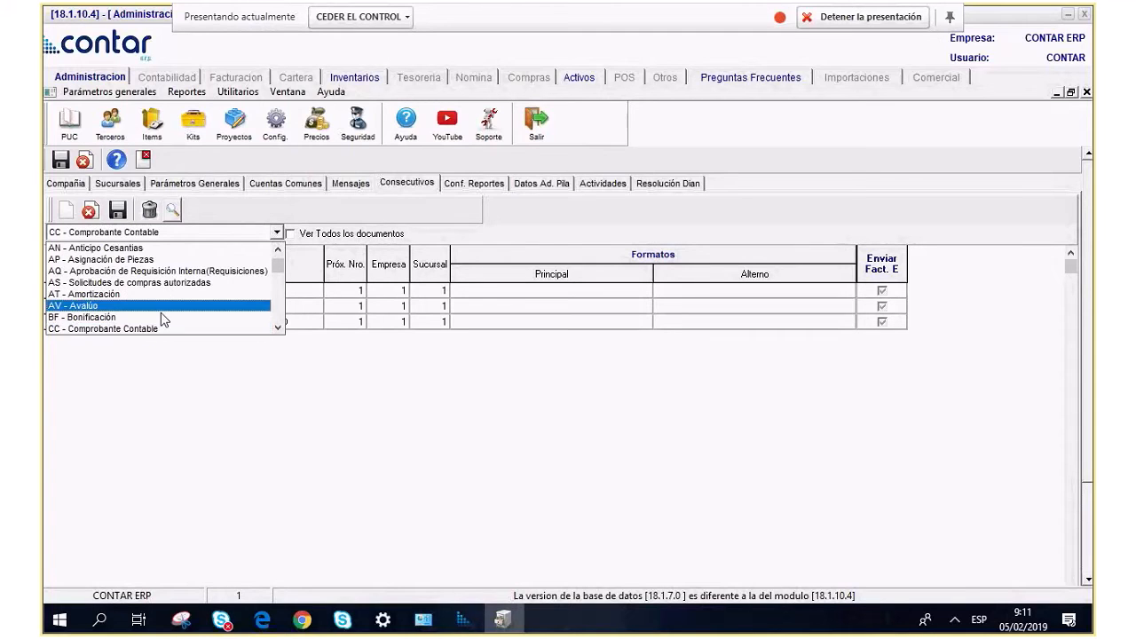
left_click(158, 330)
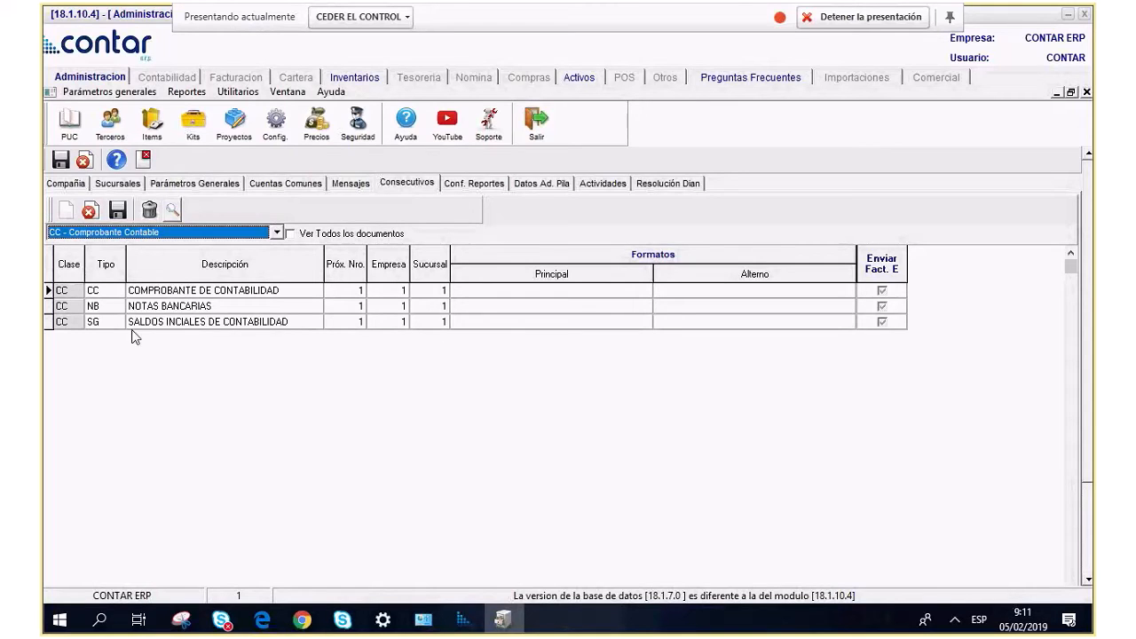
left_click(178, 321)
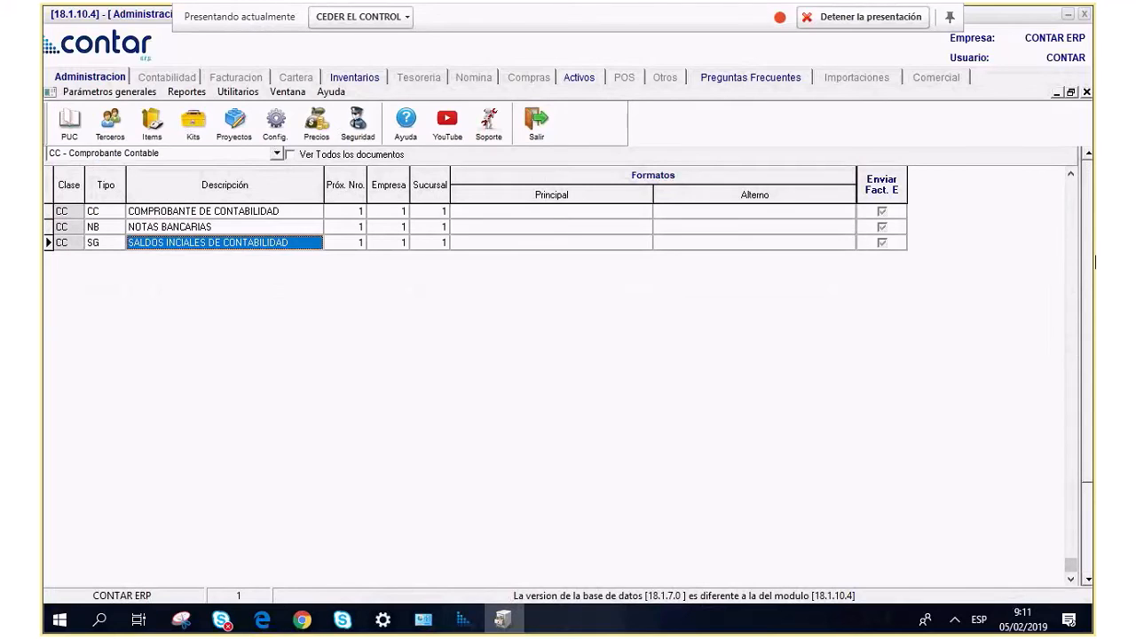
scroll(538, 191, "up", 2)
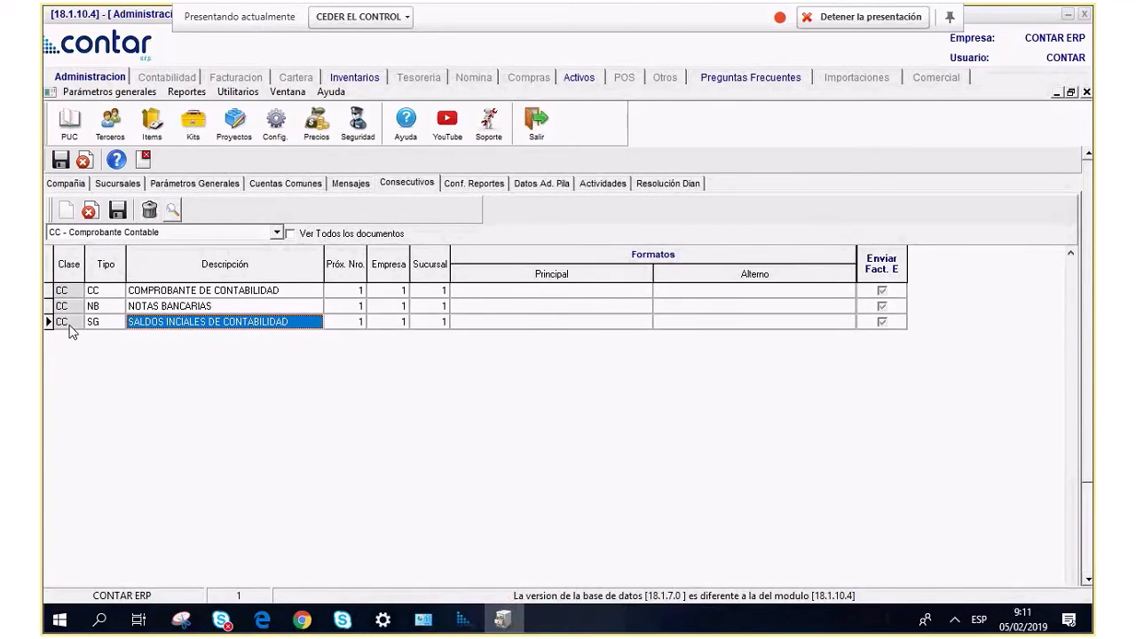
Add a new CC consecutivo row with Tipo FD and description REGISTRO DIFERIDOS.
key("Down")
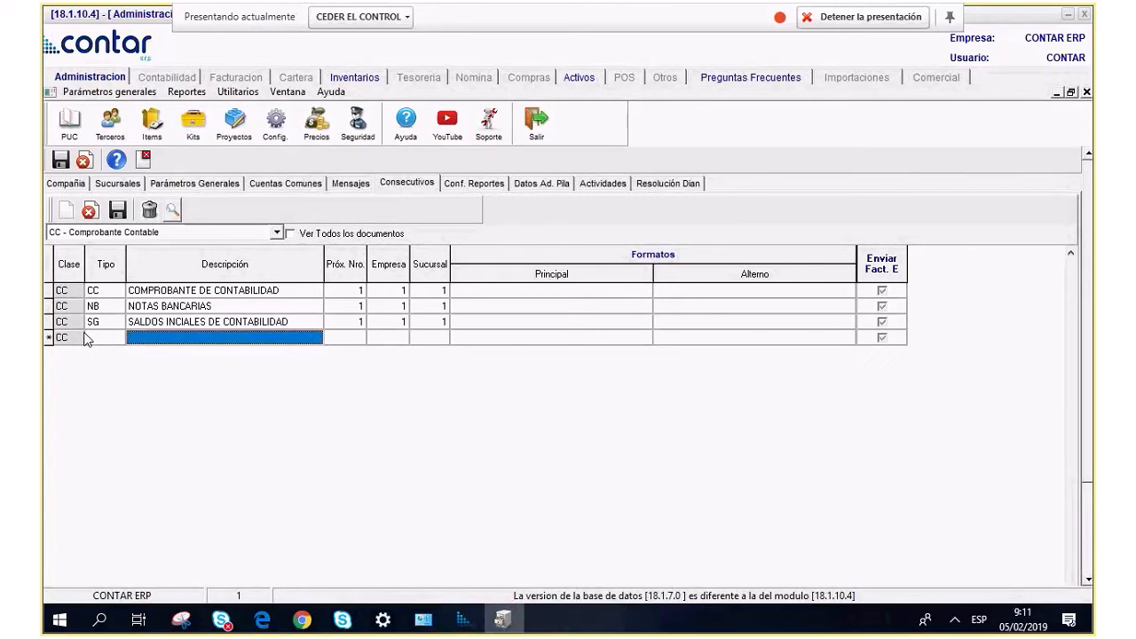
left_click(86, 339)
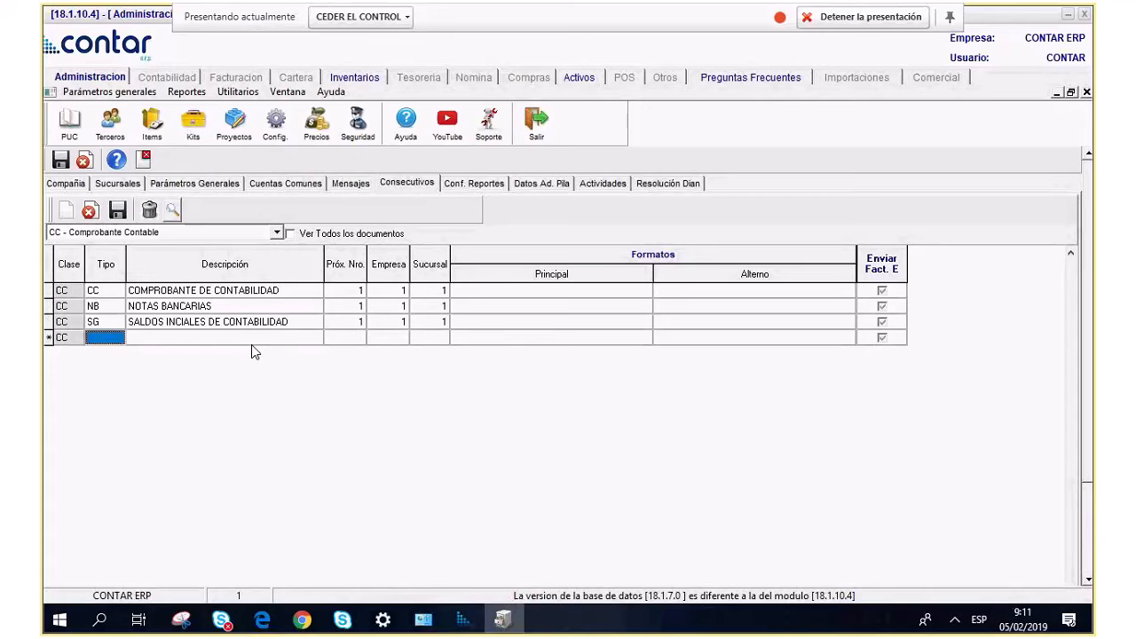
type("DF")
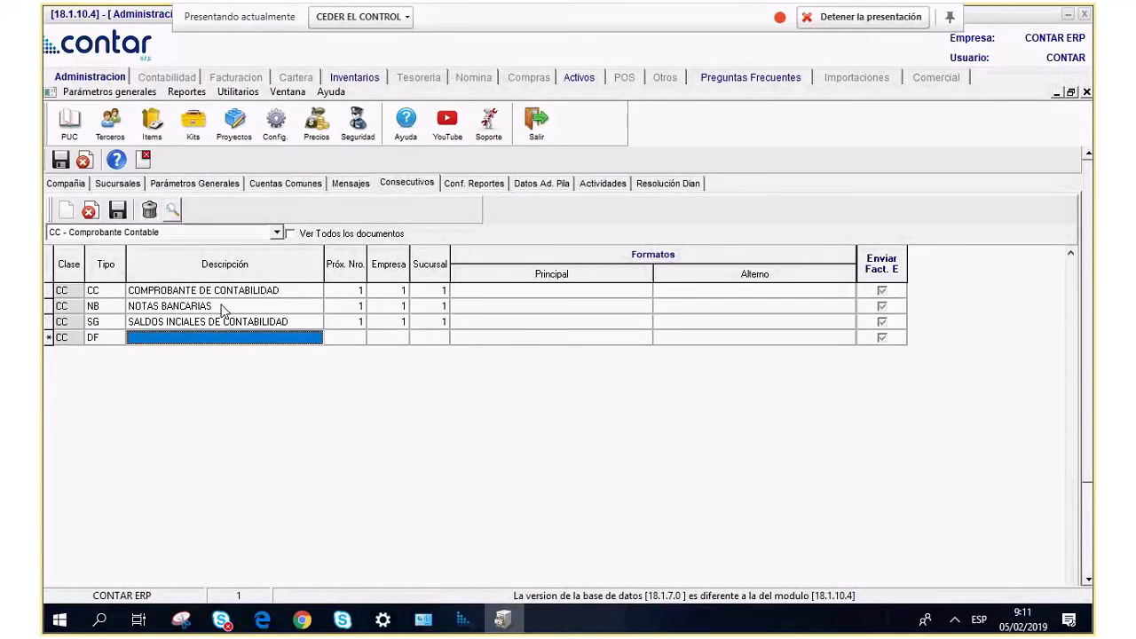
left_click(119, 344)
type("FD")
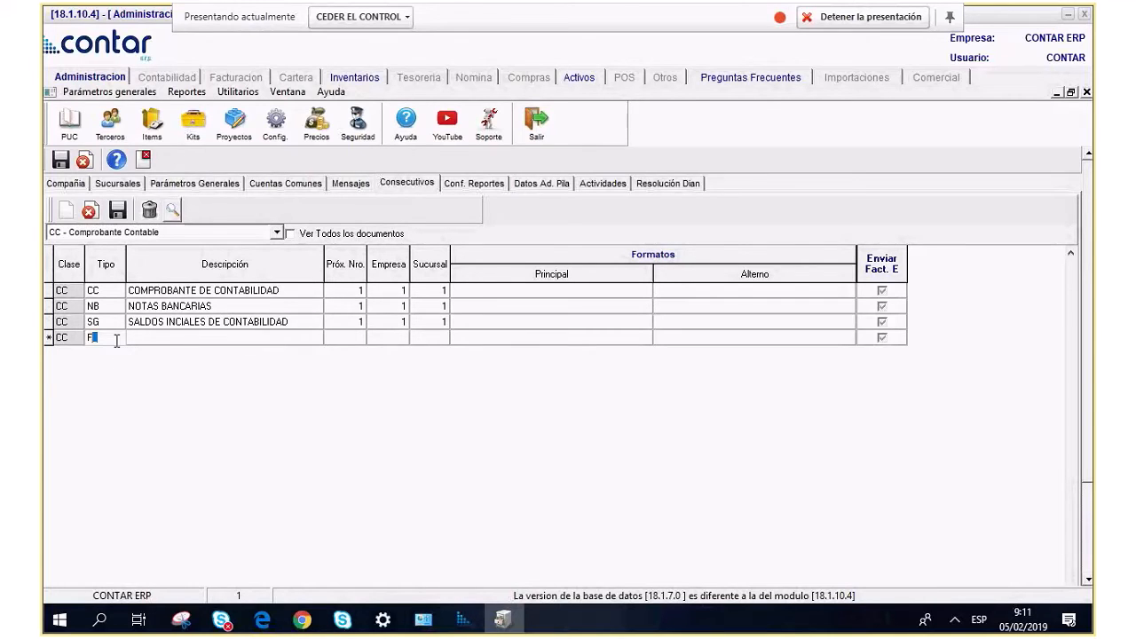
key("Tab")
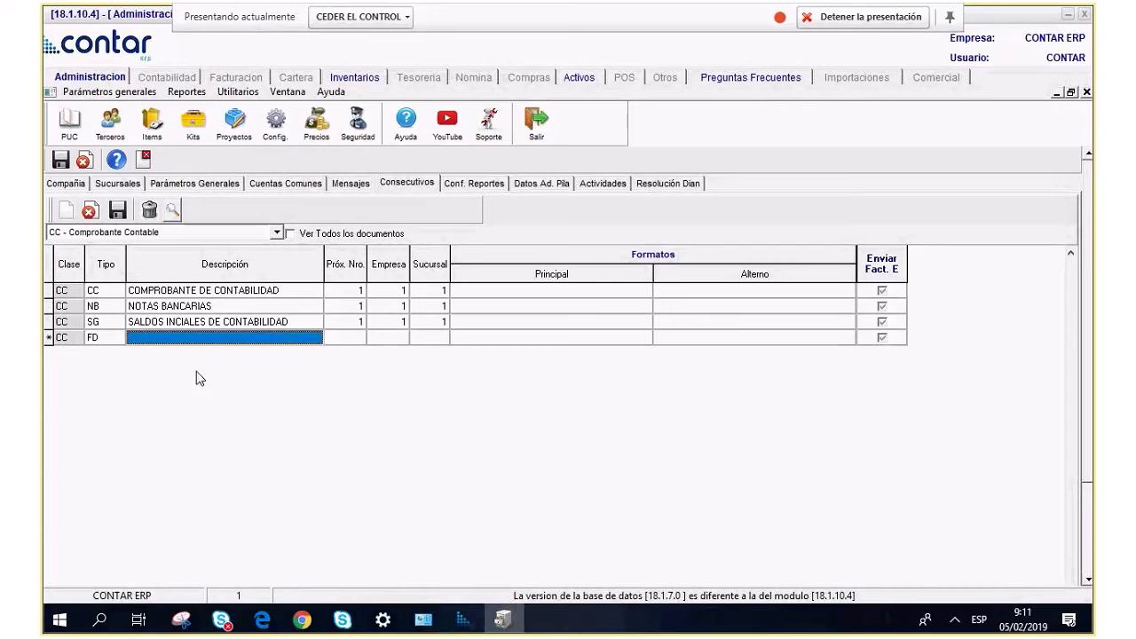
type("REGI")
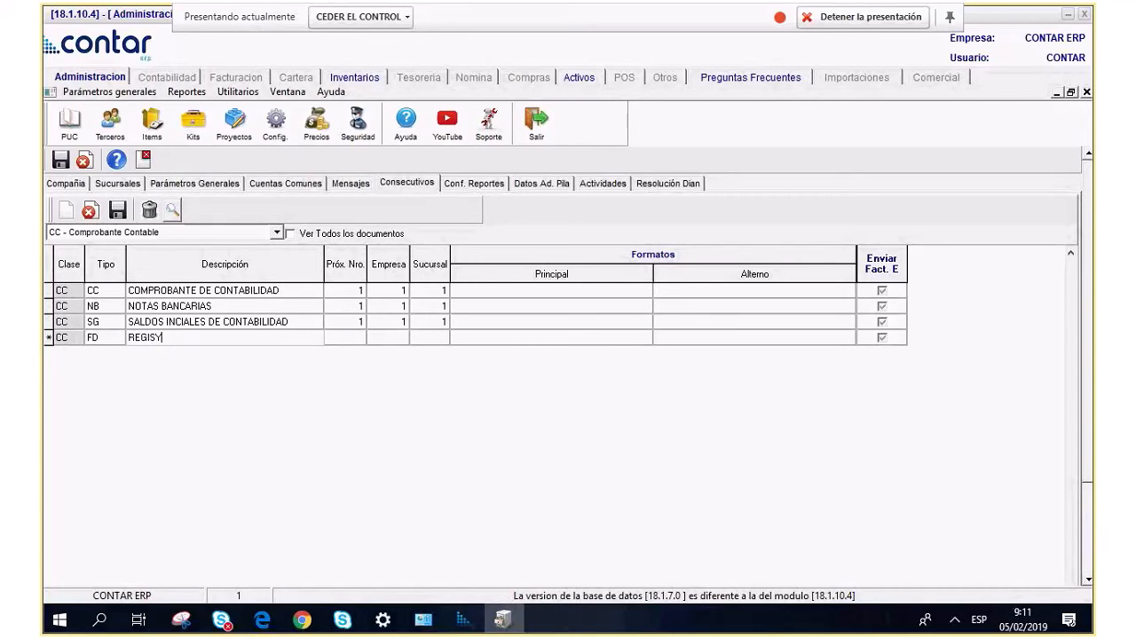
type("STRO DIFER4IDOS")
key("BackSpace")
key("BackSpace")
key("BackSpace")
key("BackSpace")
key("BackSpace")
type("IDOS")
Give the FD row next number 1, company 1 and branch 1, and save it.
key("Tab")
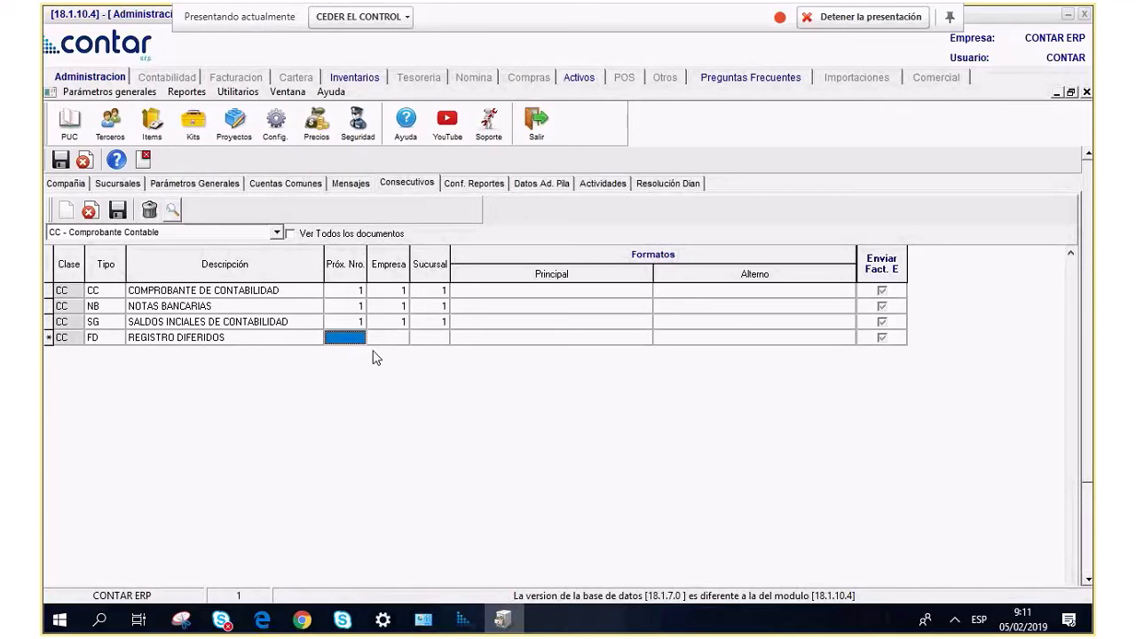
type("1")
key("Tab")
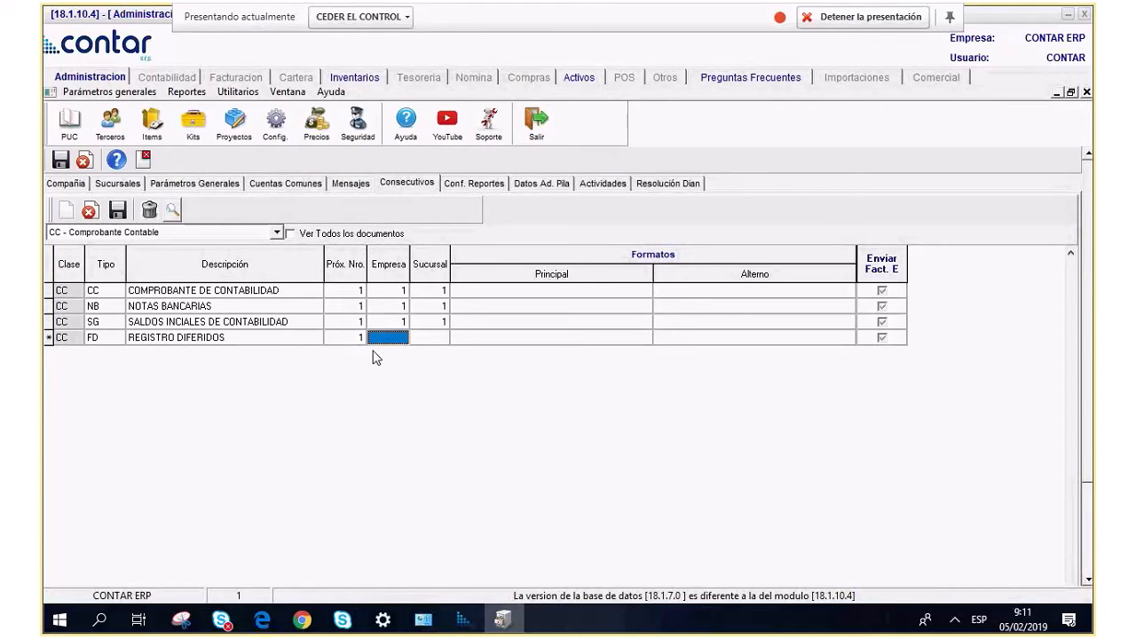
type("1")
key("Tab")
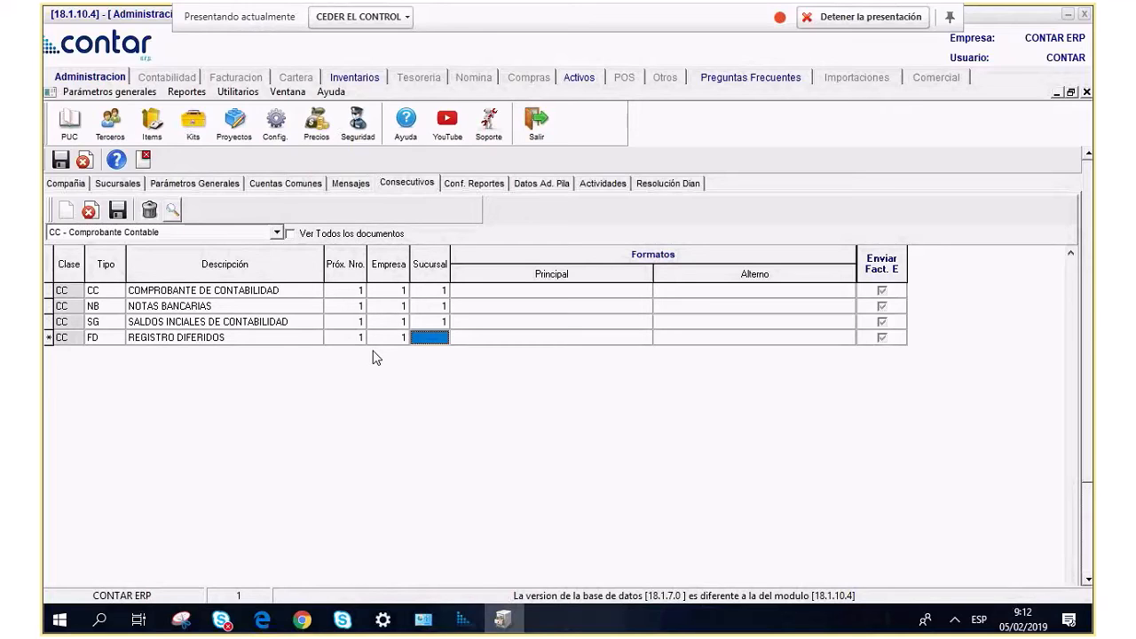
type("1")
key("Tab")
key("Down")
key("Down")
key("Down")
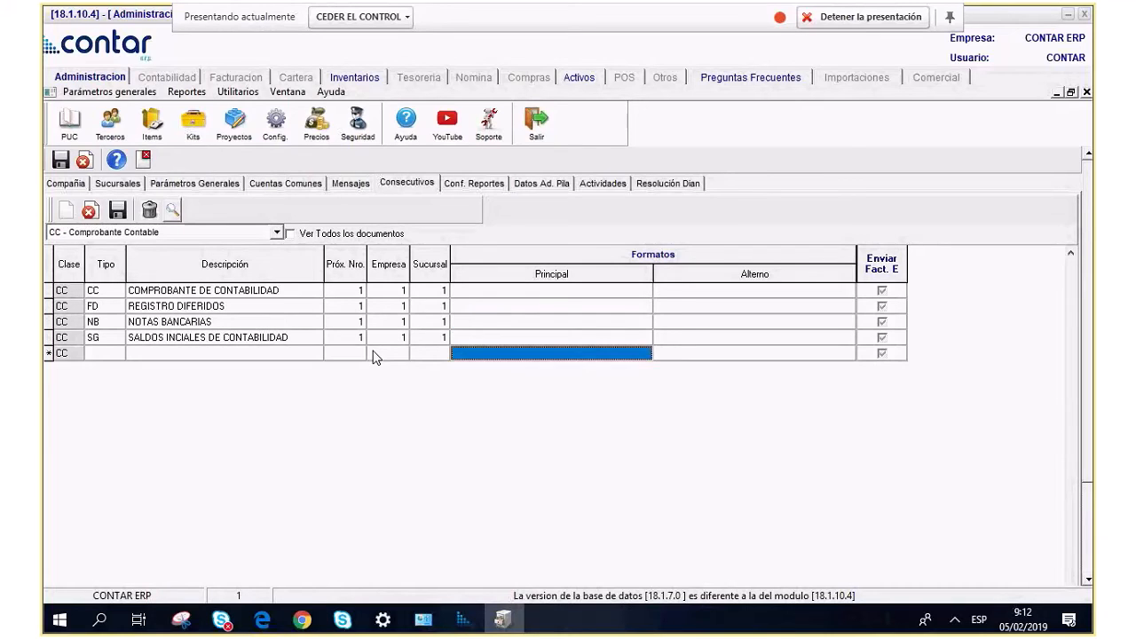
key("Left")
key("Left")
key("Left")
key("Left")
key("Left")
key("Left")
Fill the new row as FG, REGISTRO DIFERIDOS MEDELLIN, next number 1, company 1, branch 2.
key("Right")
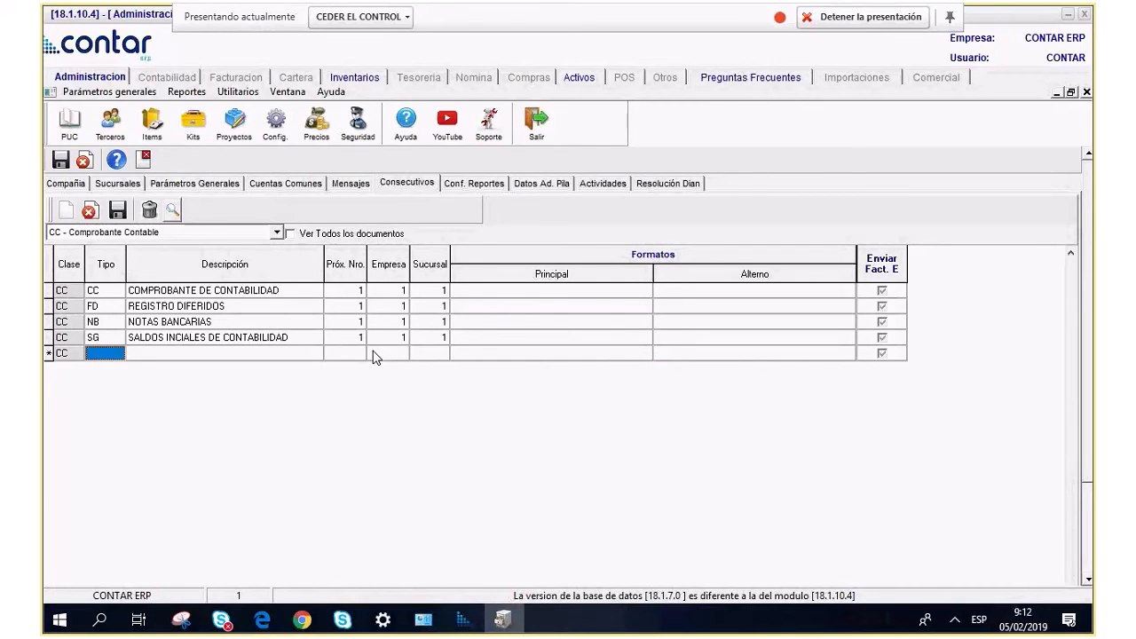
type("FG")
key("Tab")
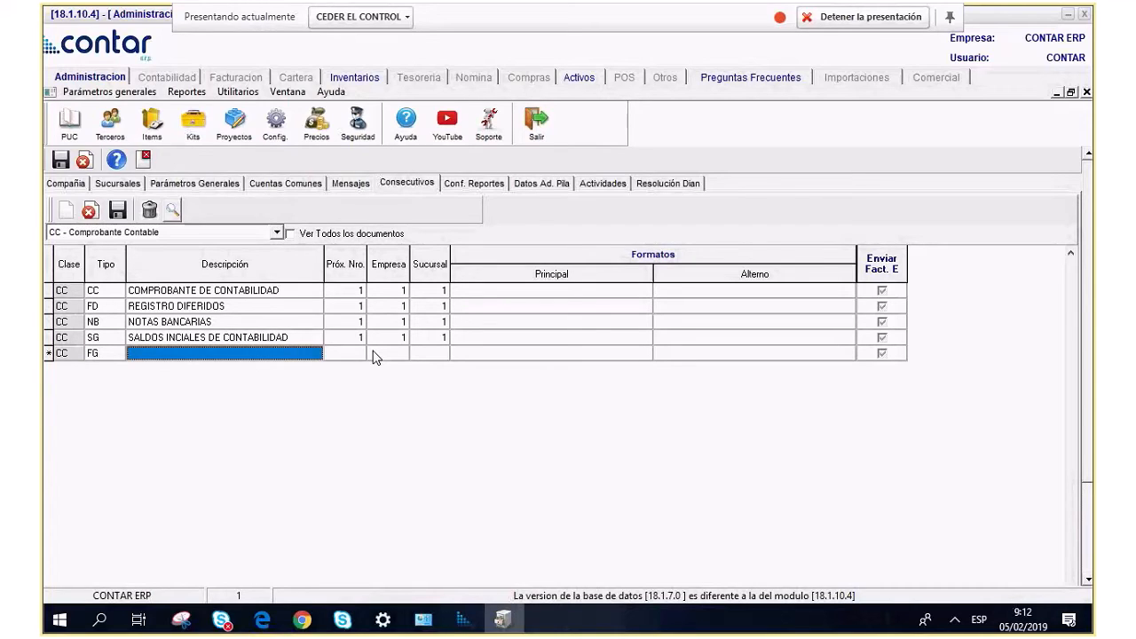
type("REG")
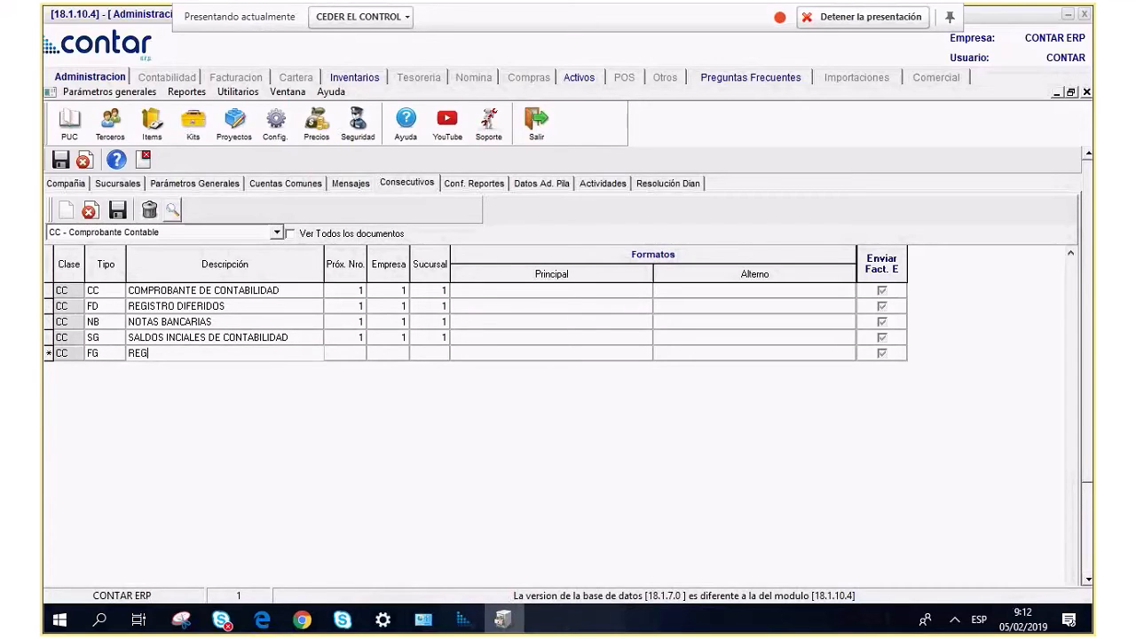
type("ISTRO DIFERIDOS MEDELLIN")
key("Tab")
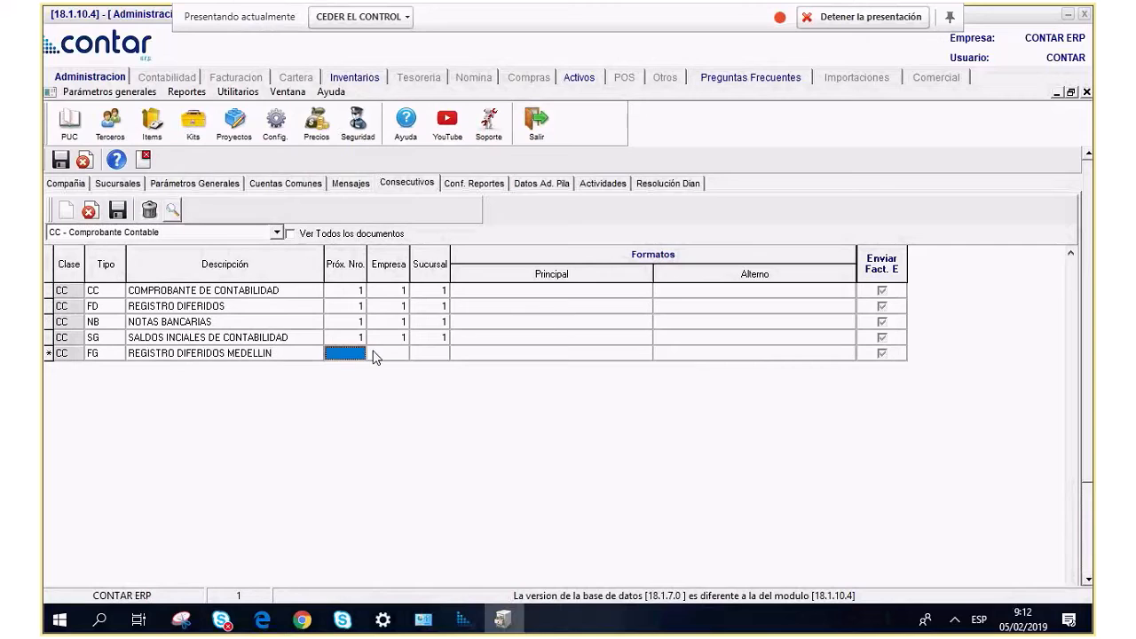
type("1")
key("Tab")
type("1")
key("Tab")
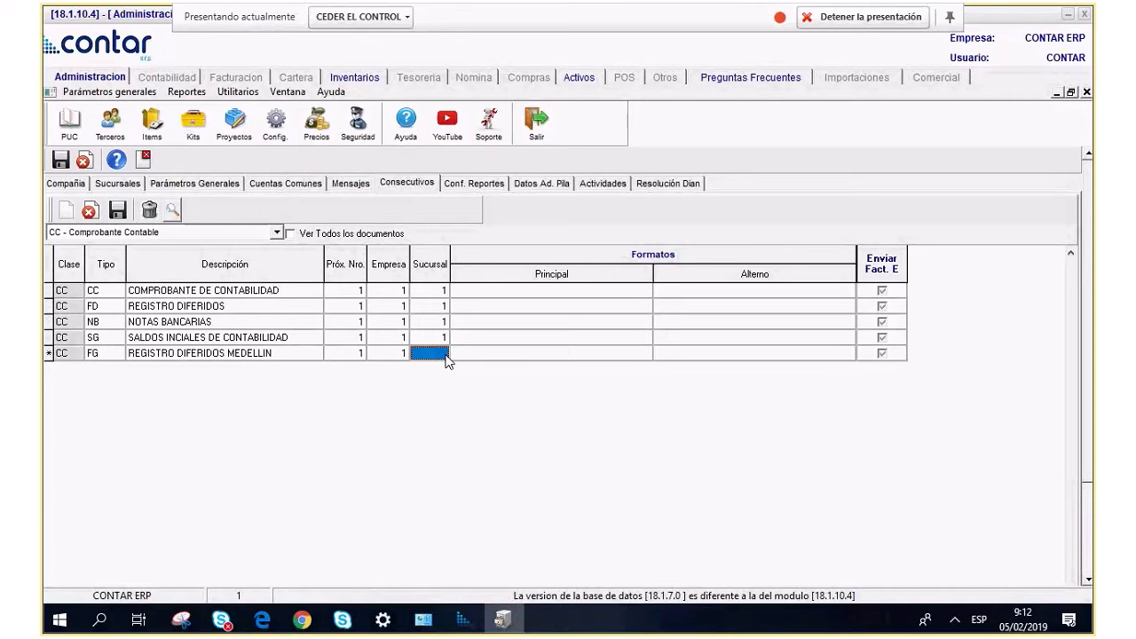
type("2")
key("Tab")
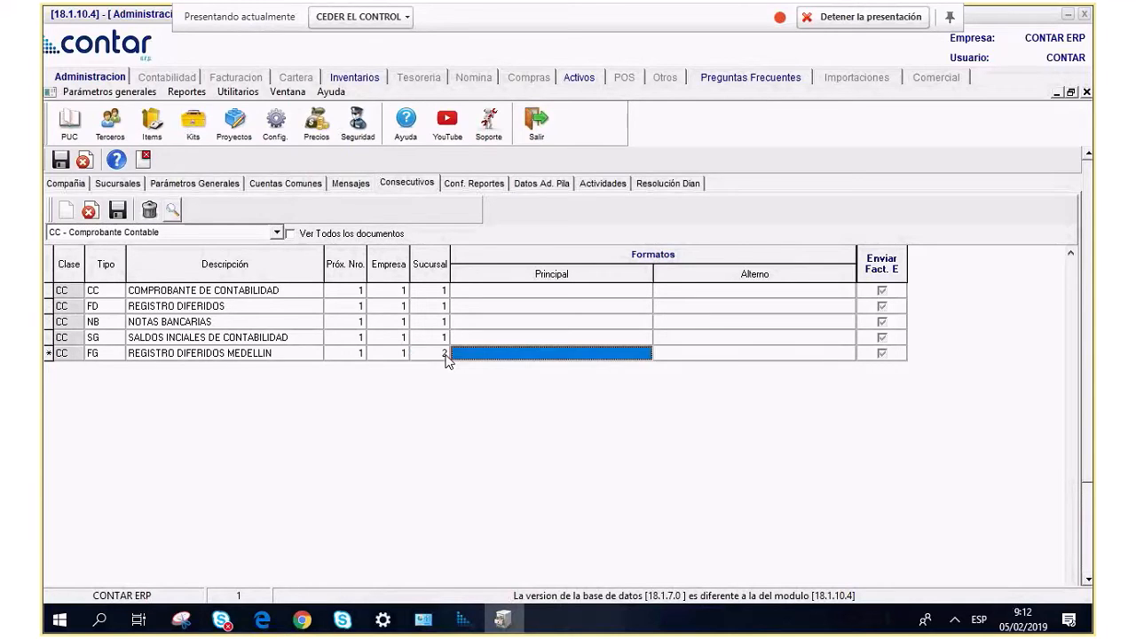
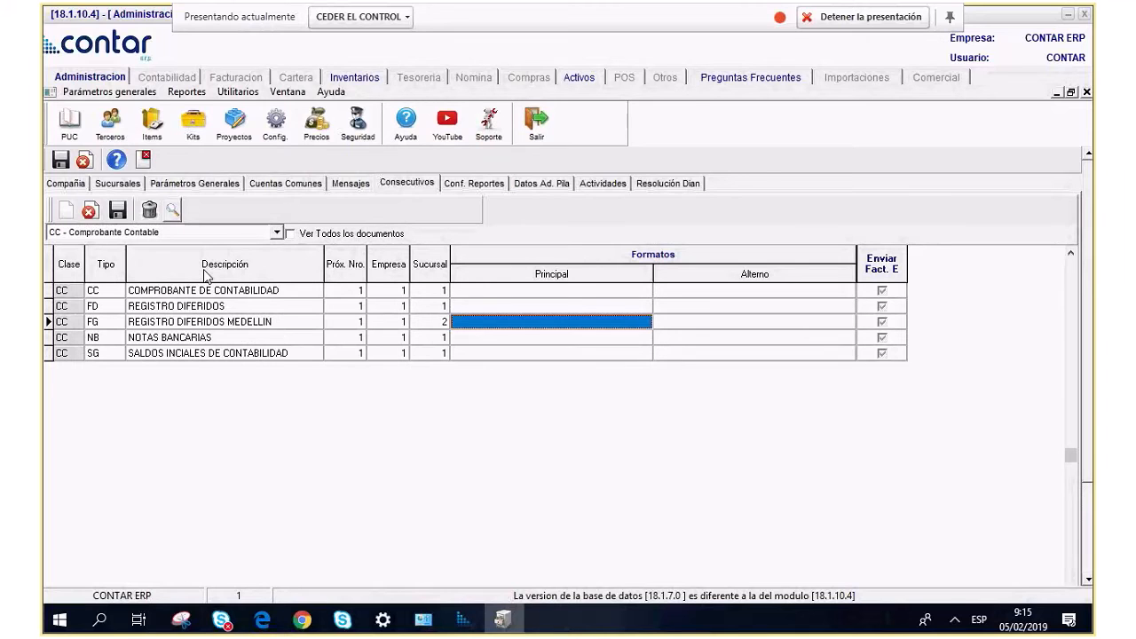
Show the sequences for all document types, browse the grid, and open Datos Ad. Pila.
left_click(278, 234)
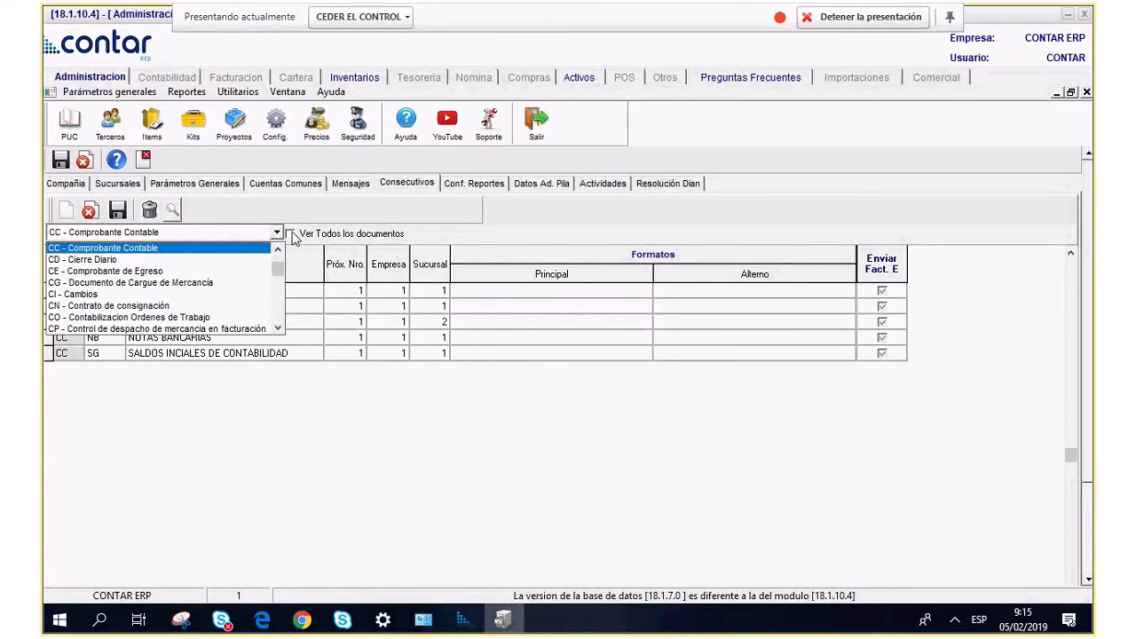
left_click(291, 233)
left_click(290, 233)
left_click(236, 400)
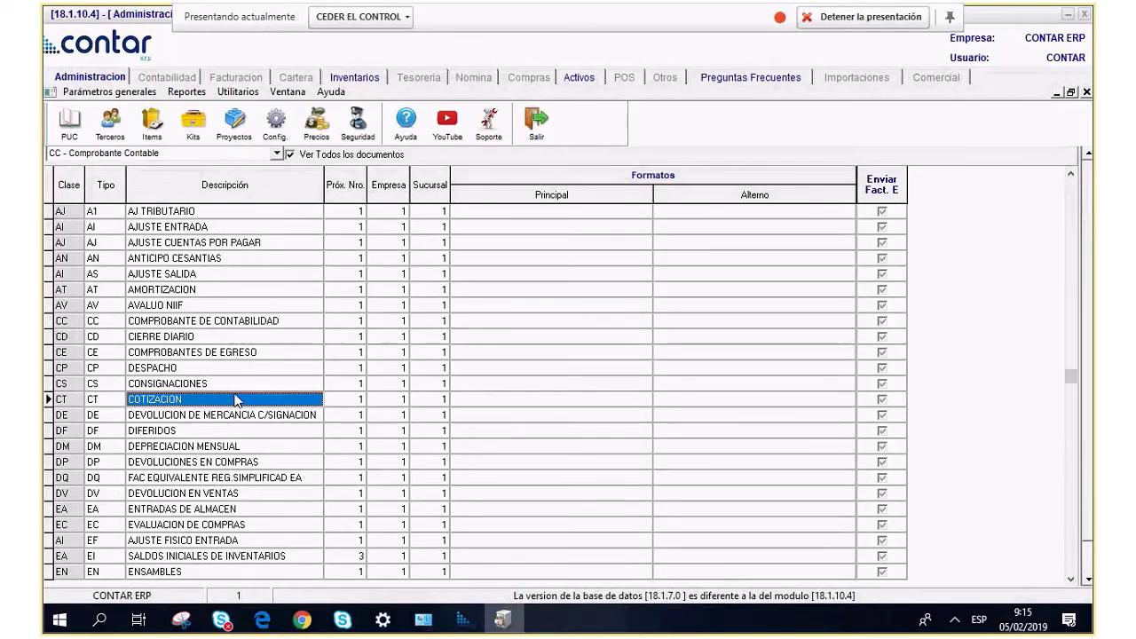
scroll(236, 400, "down", 5)
scroll(236, 400, "down", 12)
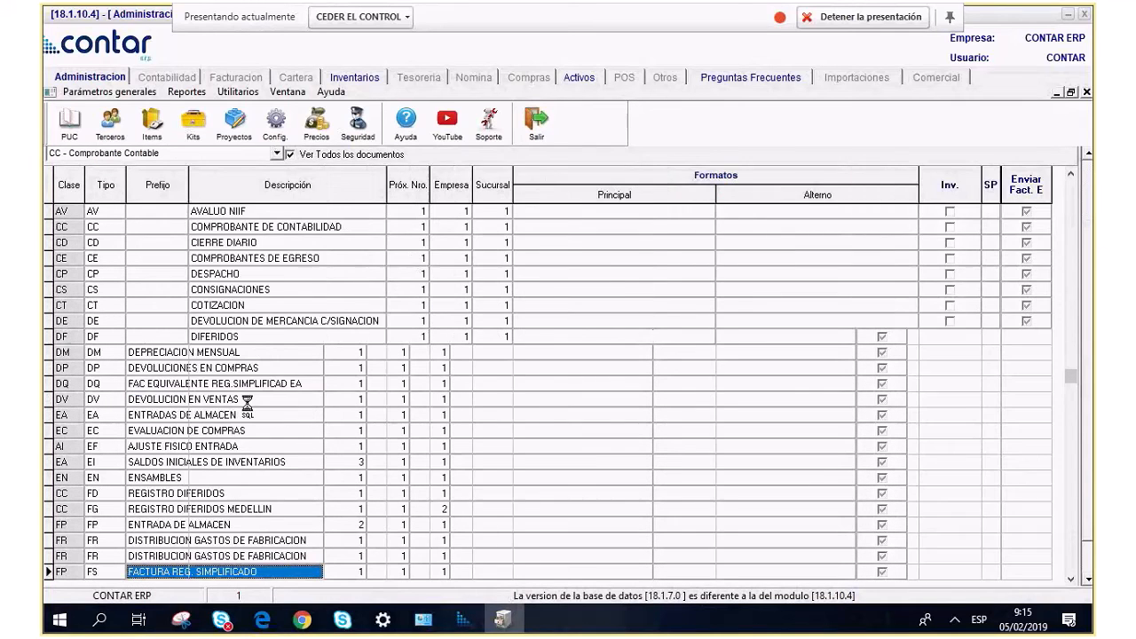
scroll(247, 403, "down", 14)
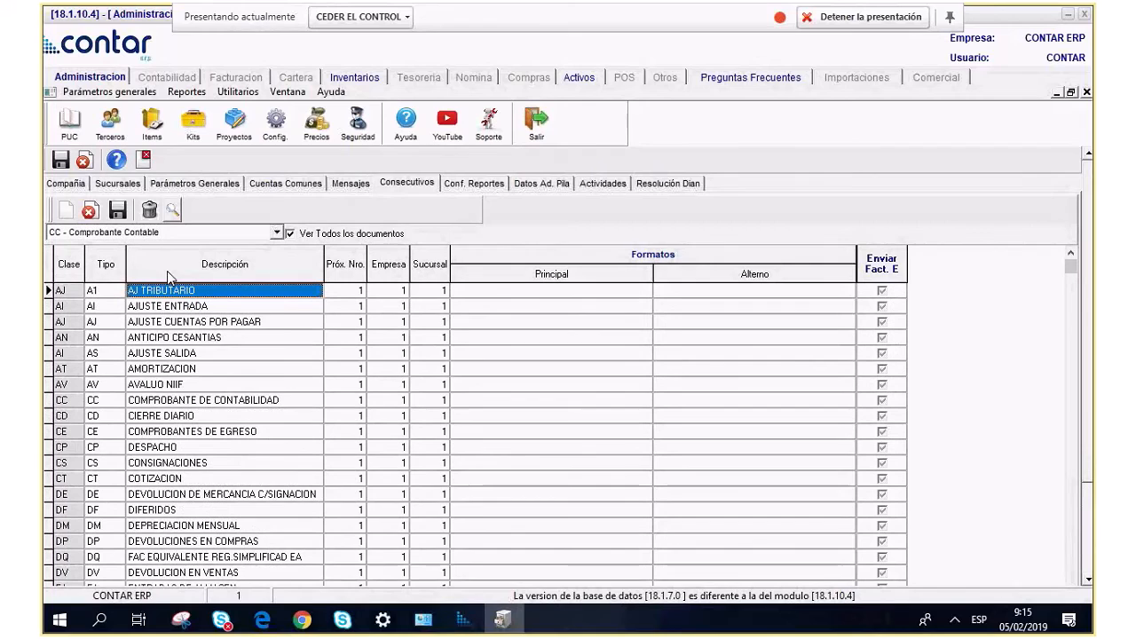
left_click(537, 187)
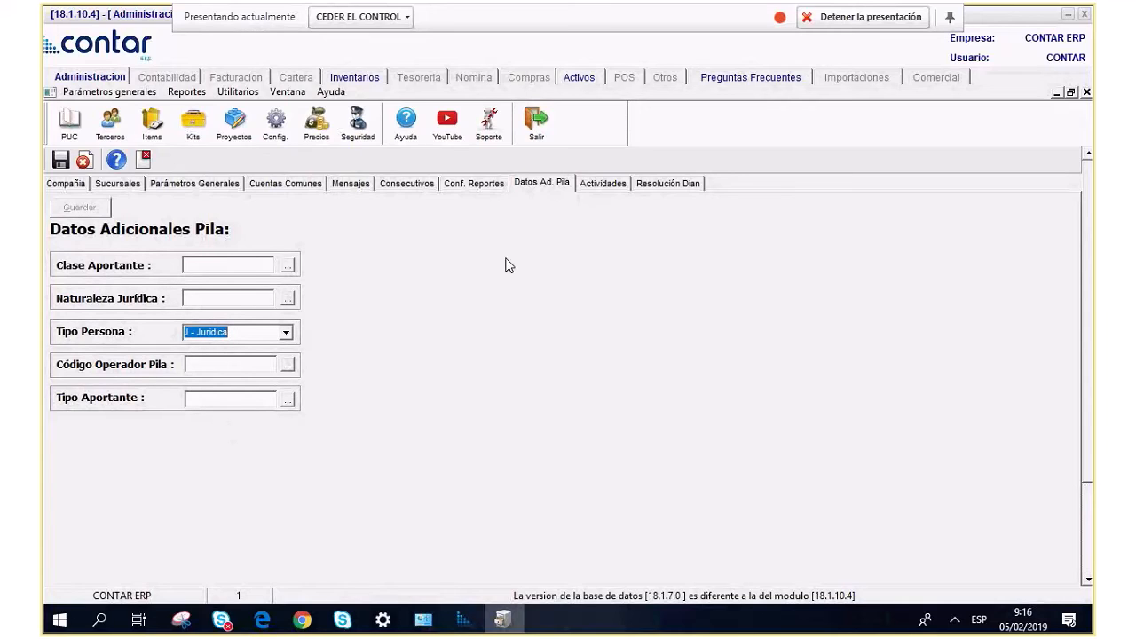
Look over the Resolución Dian settings, cancel the edit, and close the company parameters window.
left_click(649, 183)
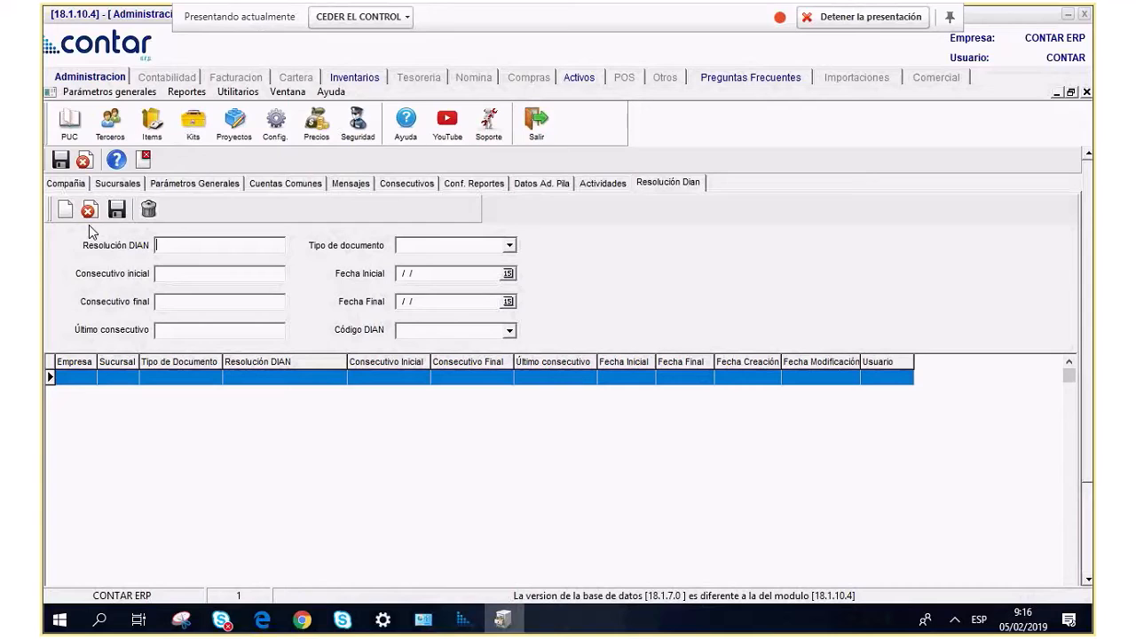
left_click(85, 160)
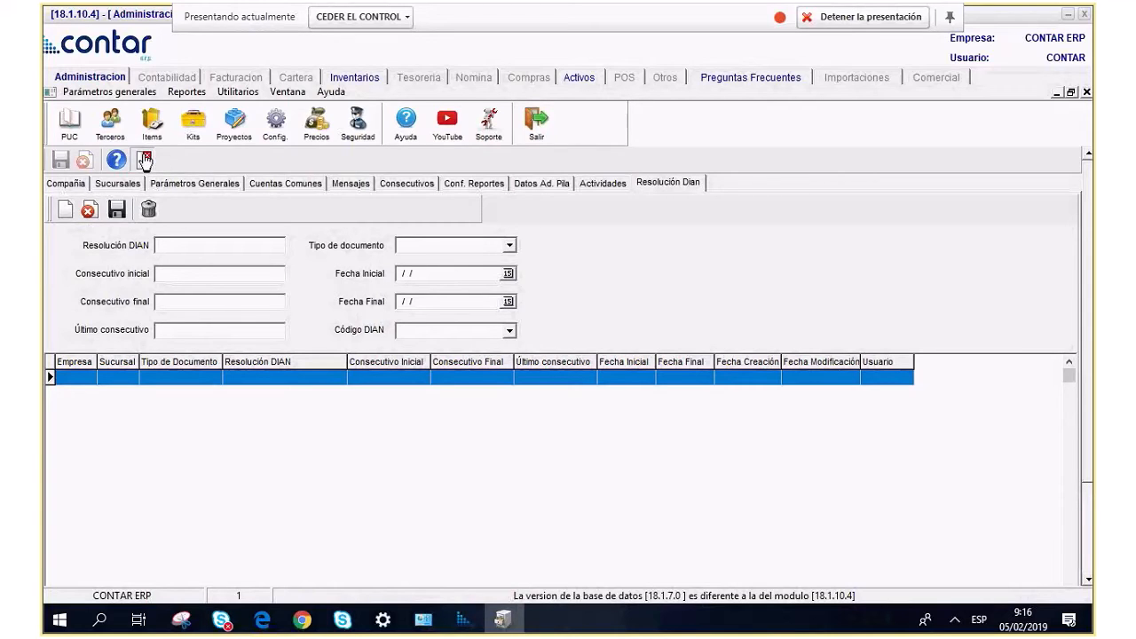
left_click(143, 160)
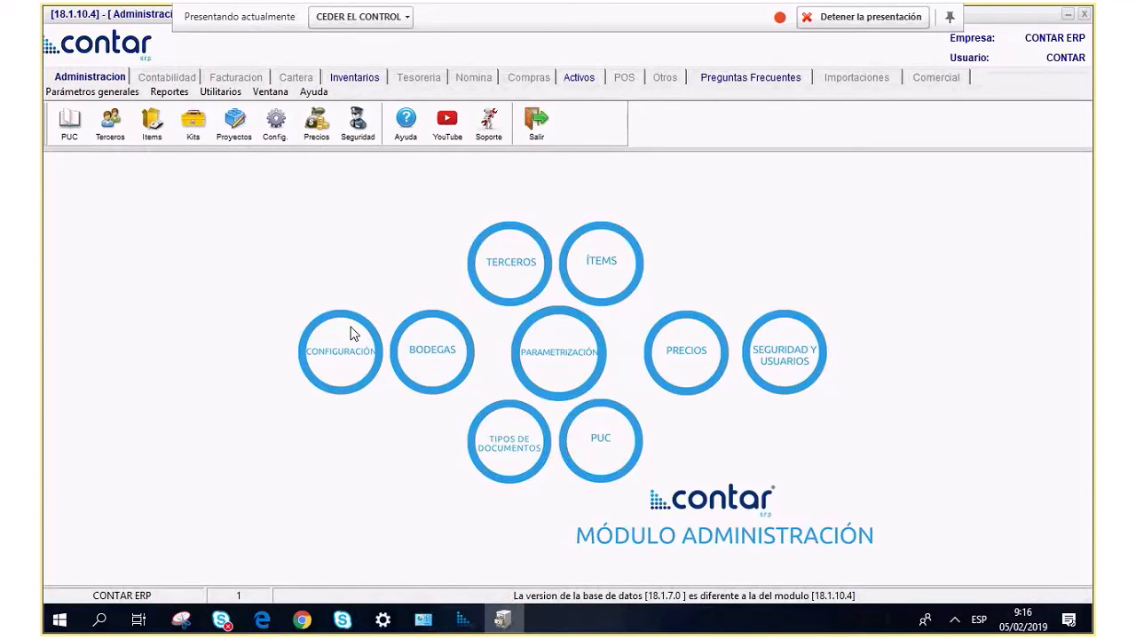
Open Notas Estados Financieros, switch the type to Estados de Resultados, and start a new note.
left_click(66, 96)
mouse_move(80, 110)
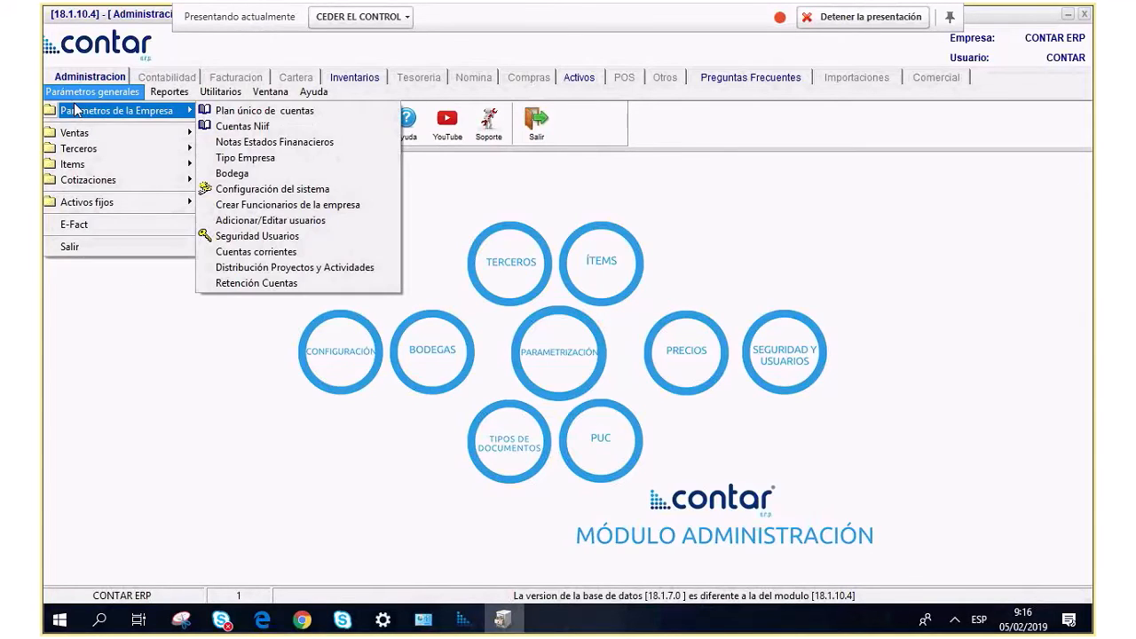
left_click(283, 149)
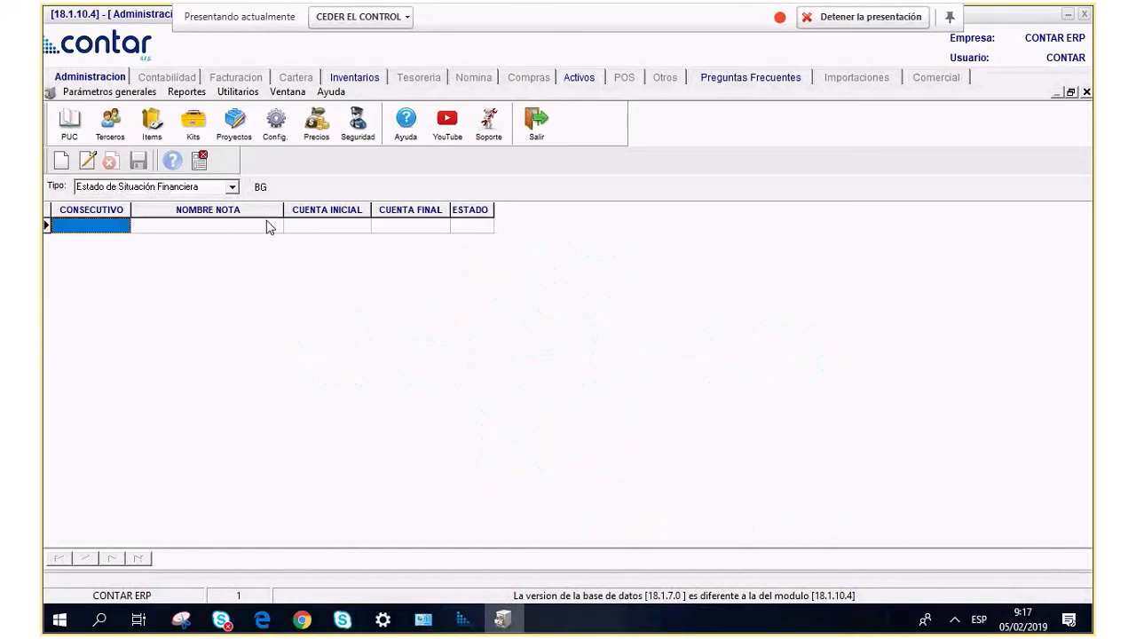
left_click(233, 189)
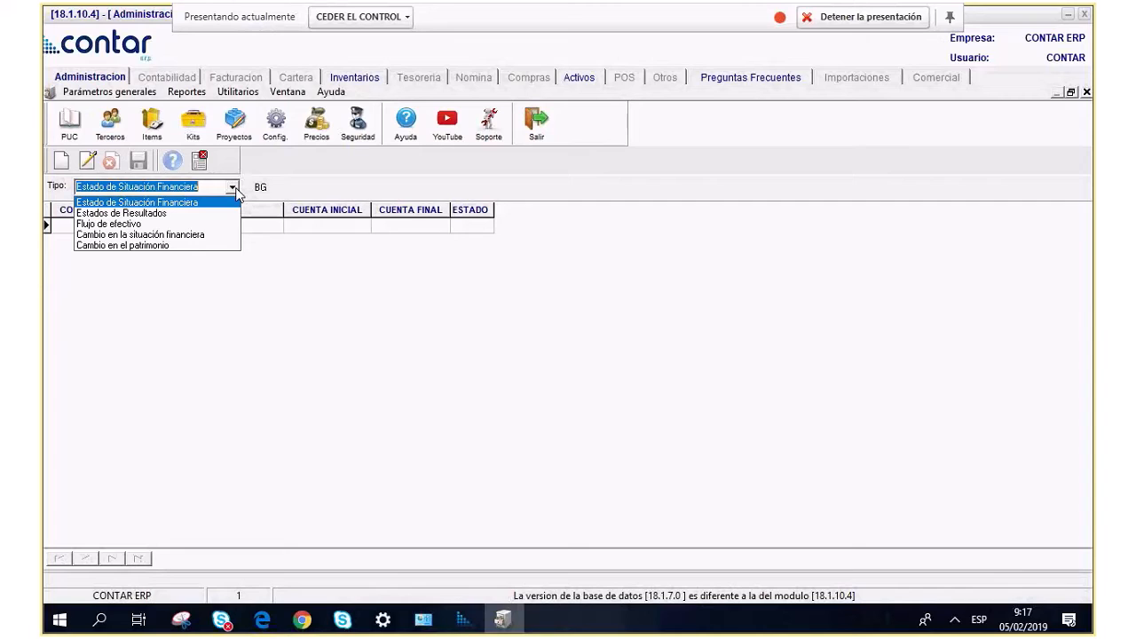
left_click(108, 216)
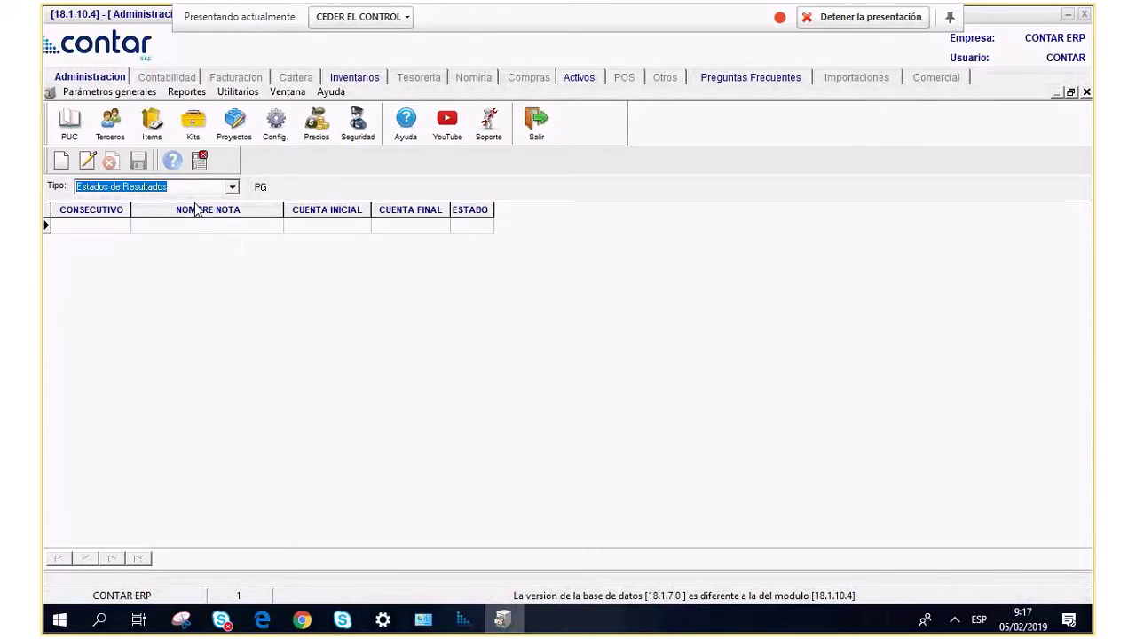
left_click(60, 159)
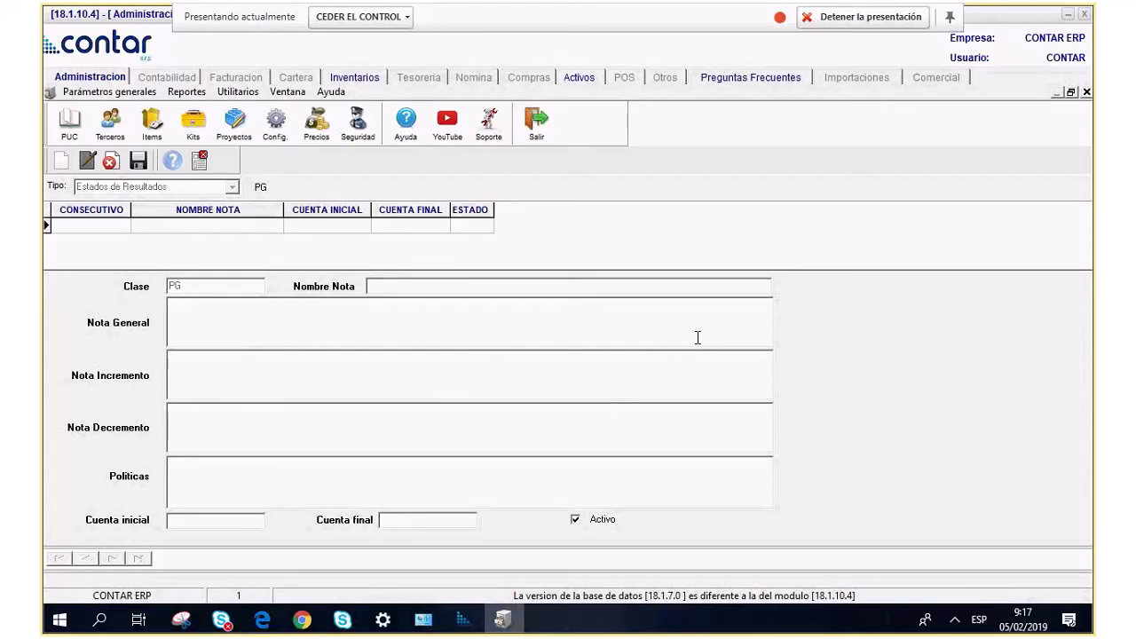
left_click(314, 427)
Close the notes form, open Tipo Empresa, and browse the existing company types.
left_click(199, 159)
left_click(92, 91)
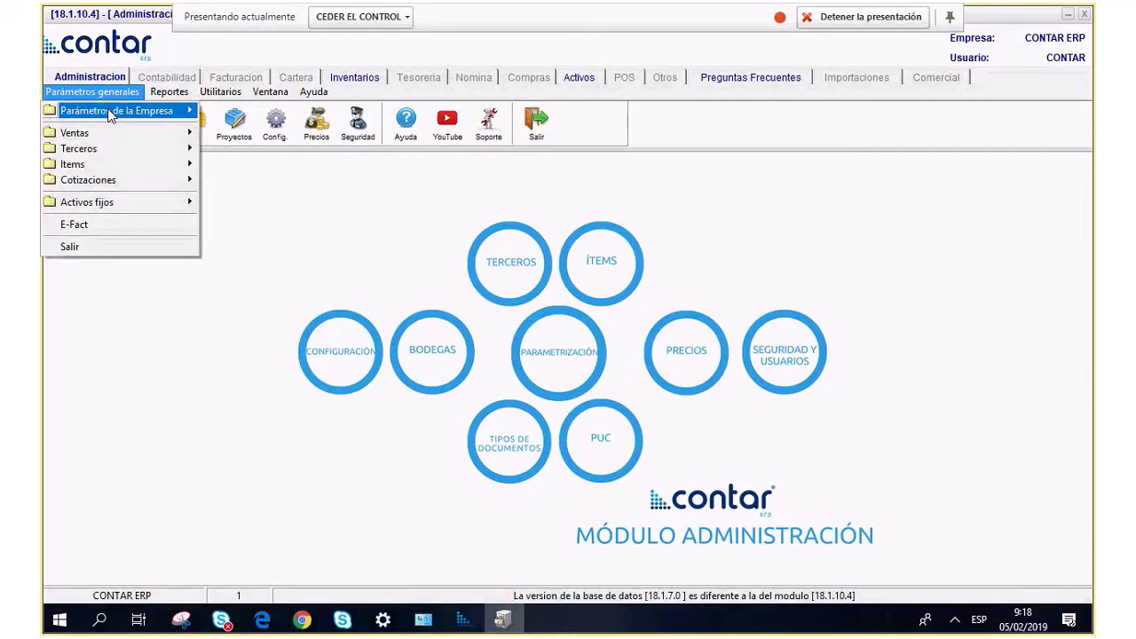
mouse_move(116, 110)
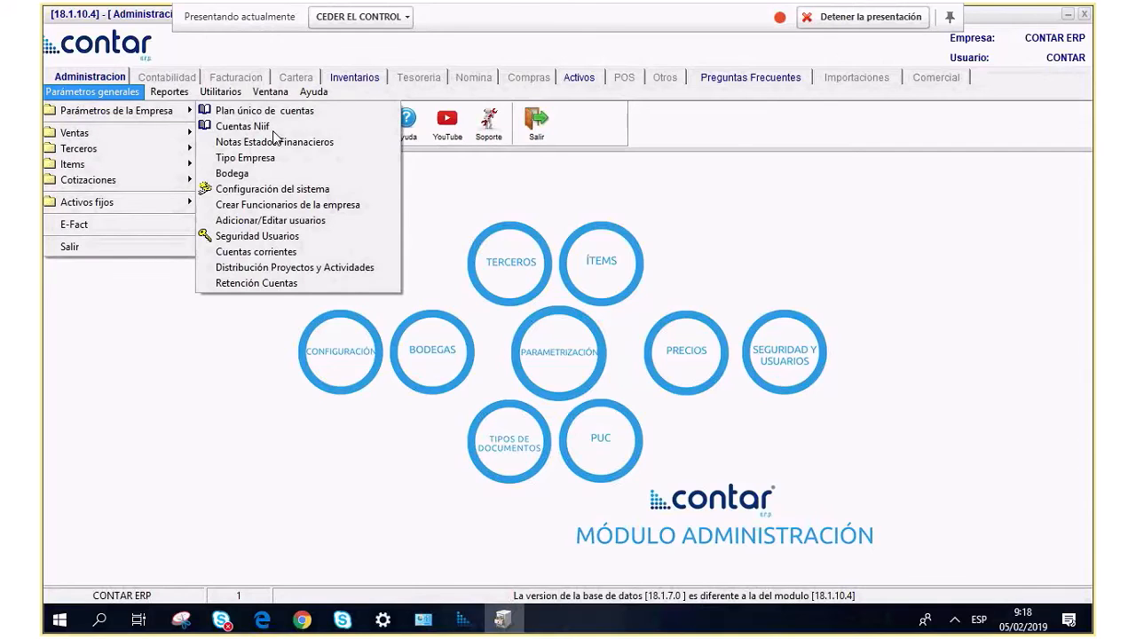
left_click(356, 160)
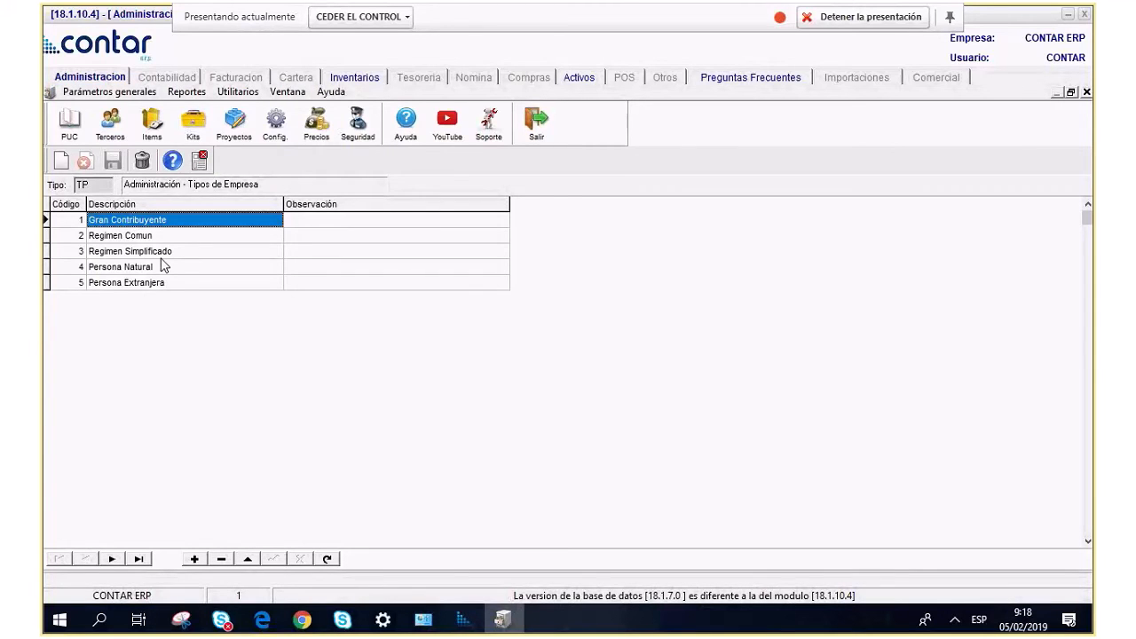
key("Down")
key("Down")
key("Down")
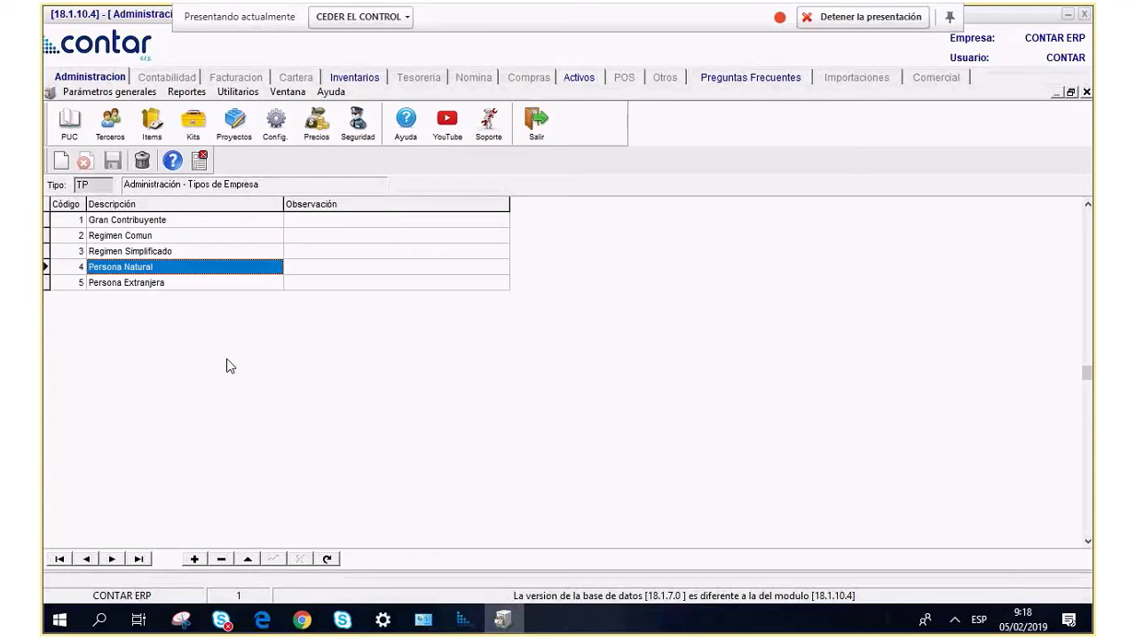
key("Up")
key("Up")
key("Up")
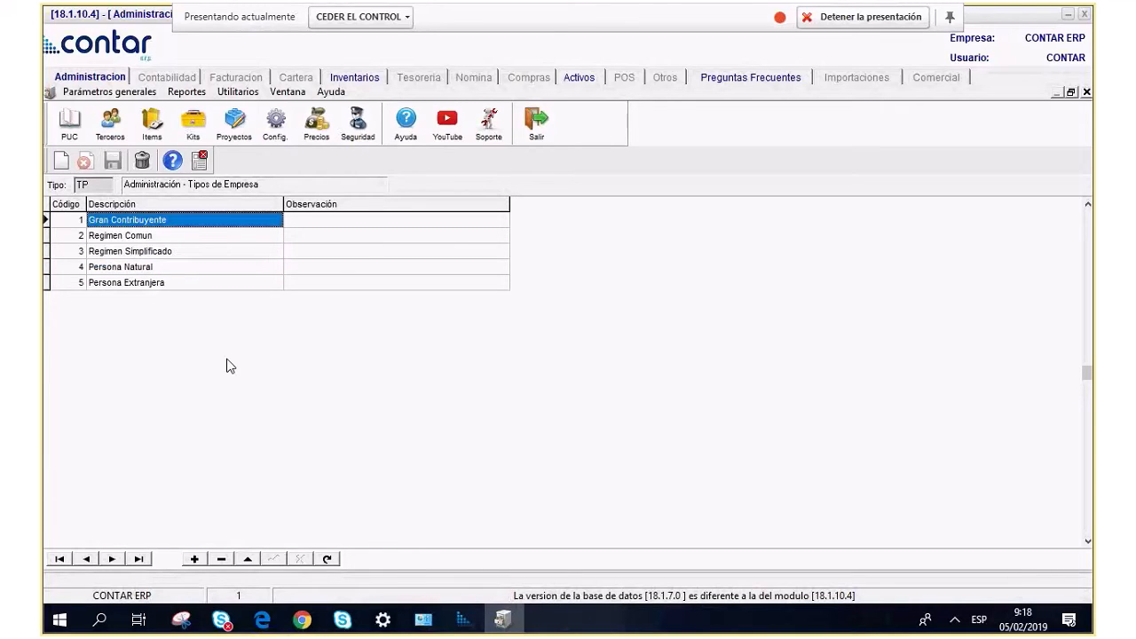
key("Down")
key("Down")
key("Down")
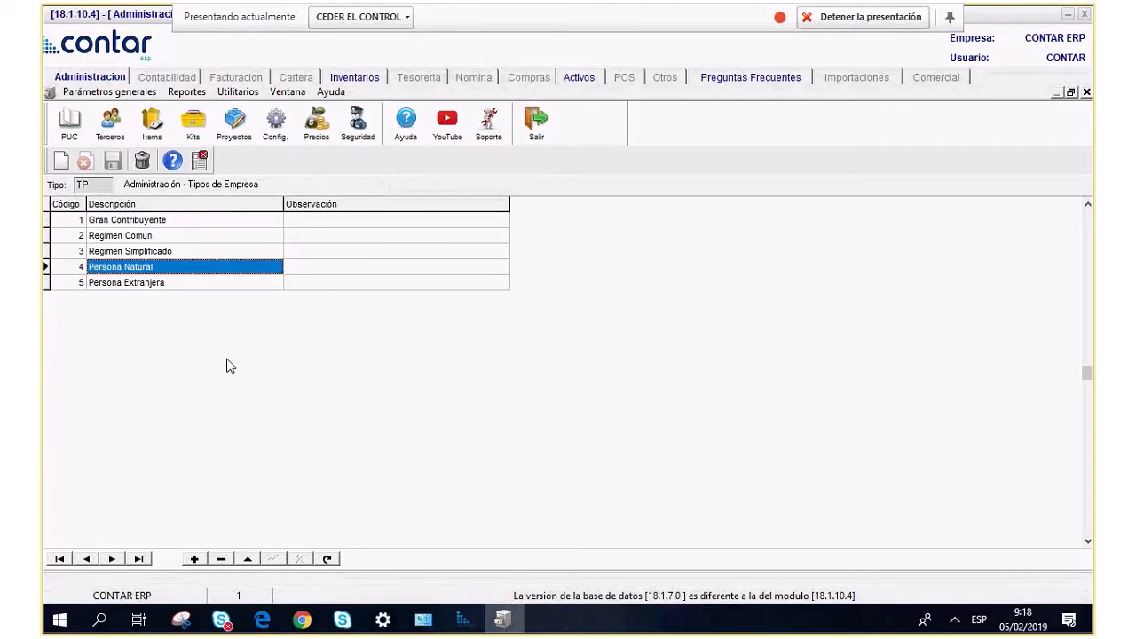
key("Down")
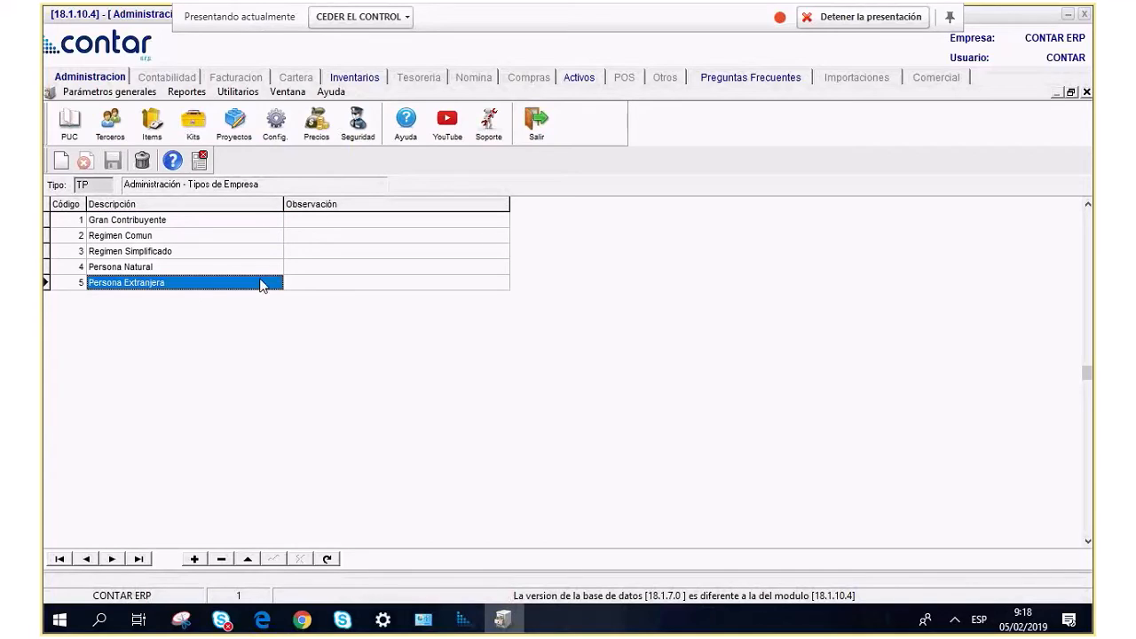
Add company type 6 'Epresa Estatal', save it, and close the list.
key("Down")
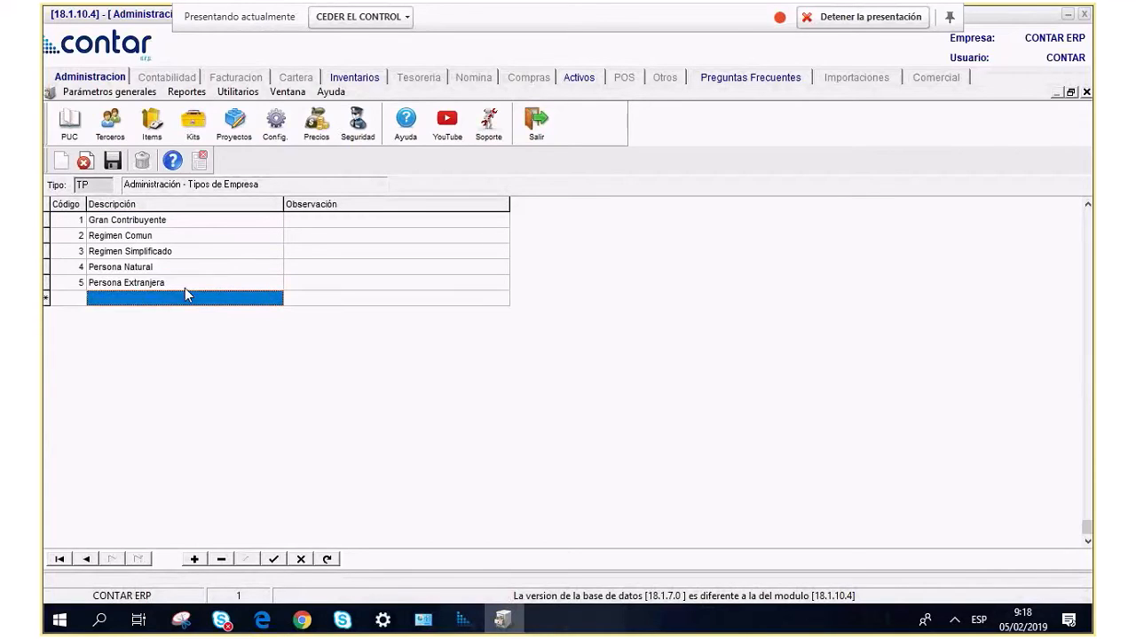
key("Left")
type("6")
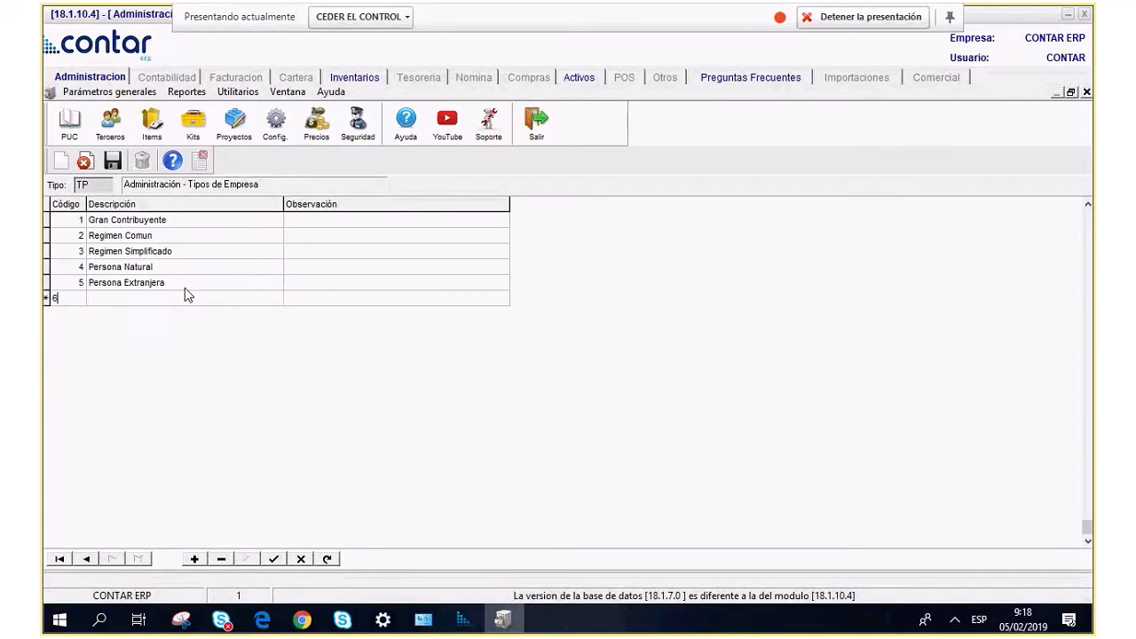
key("Tab")
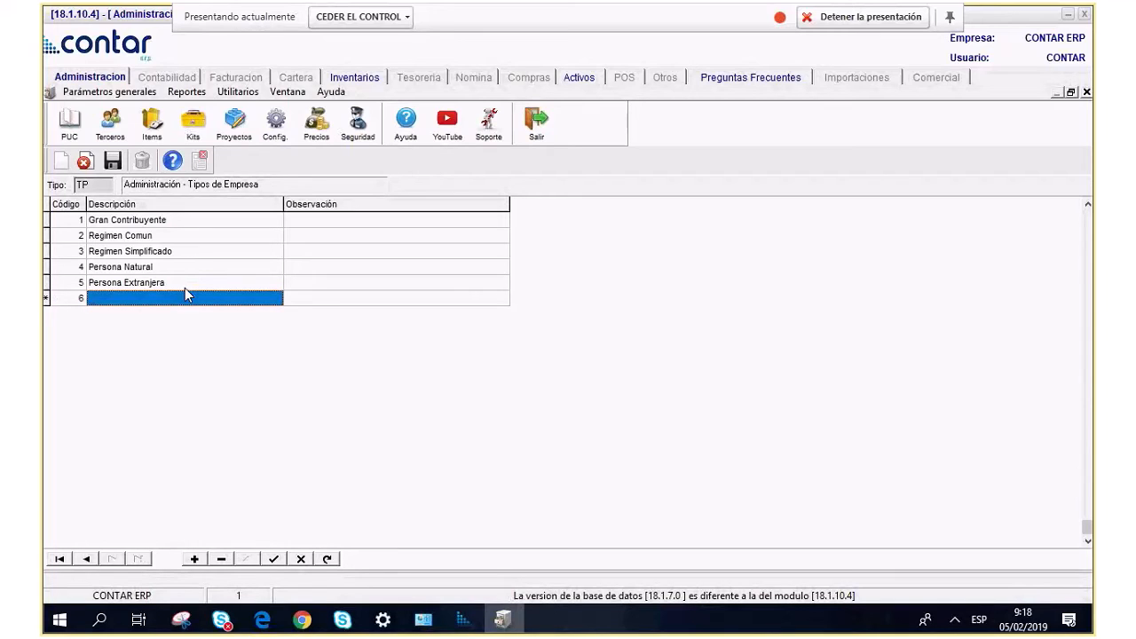
type("Epresa Estata")
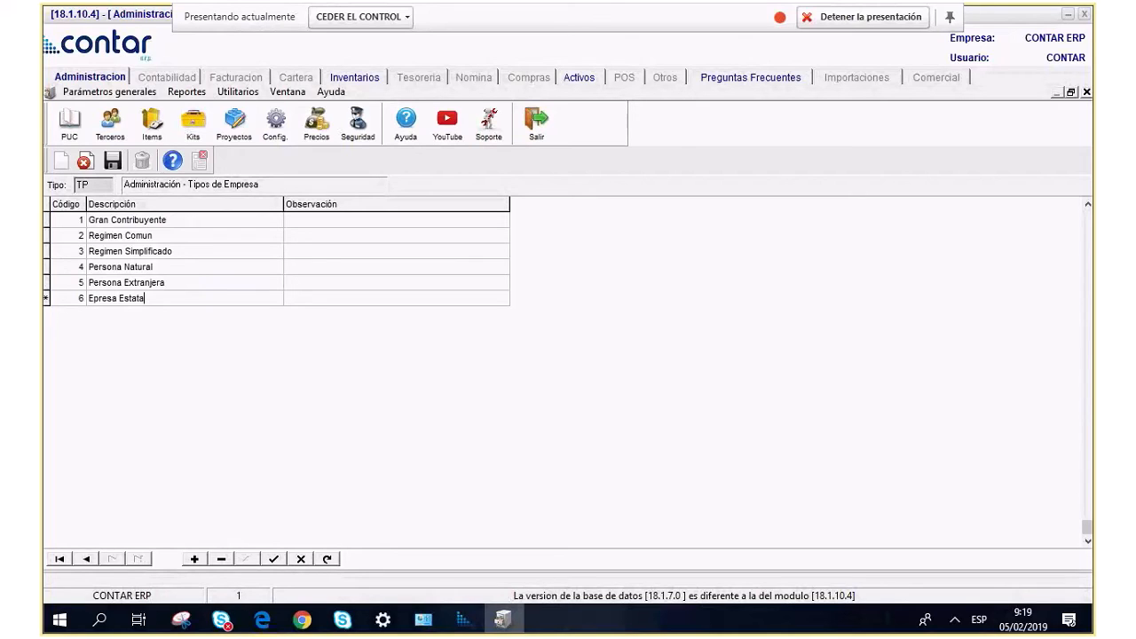
type("l")
key("Tab")
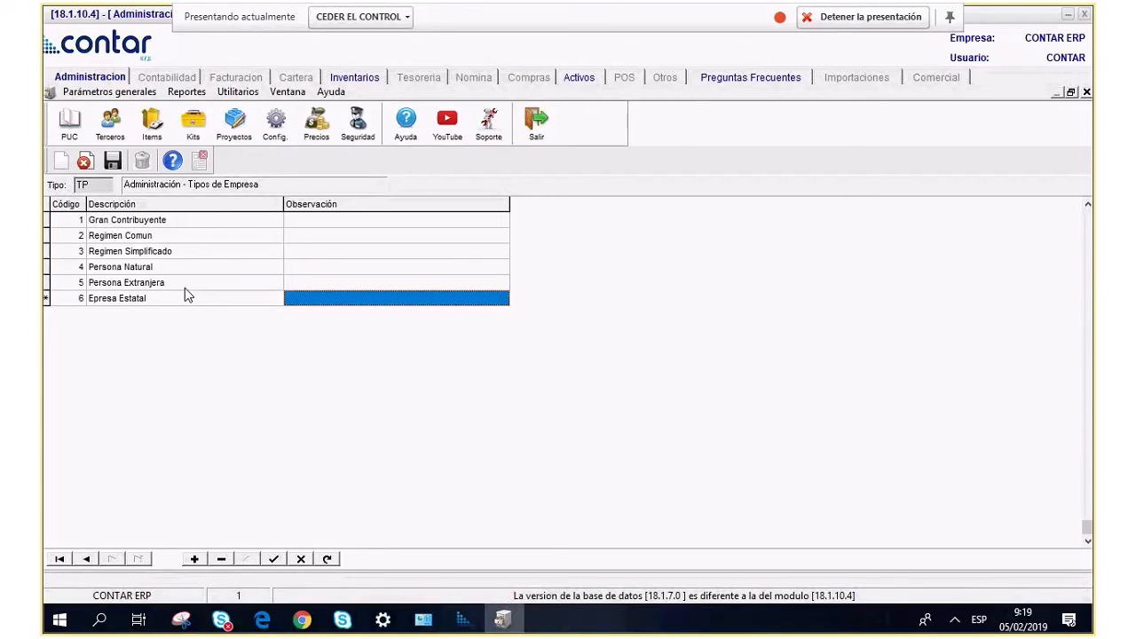
left_click(113, 162)
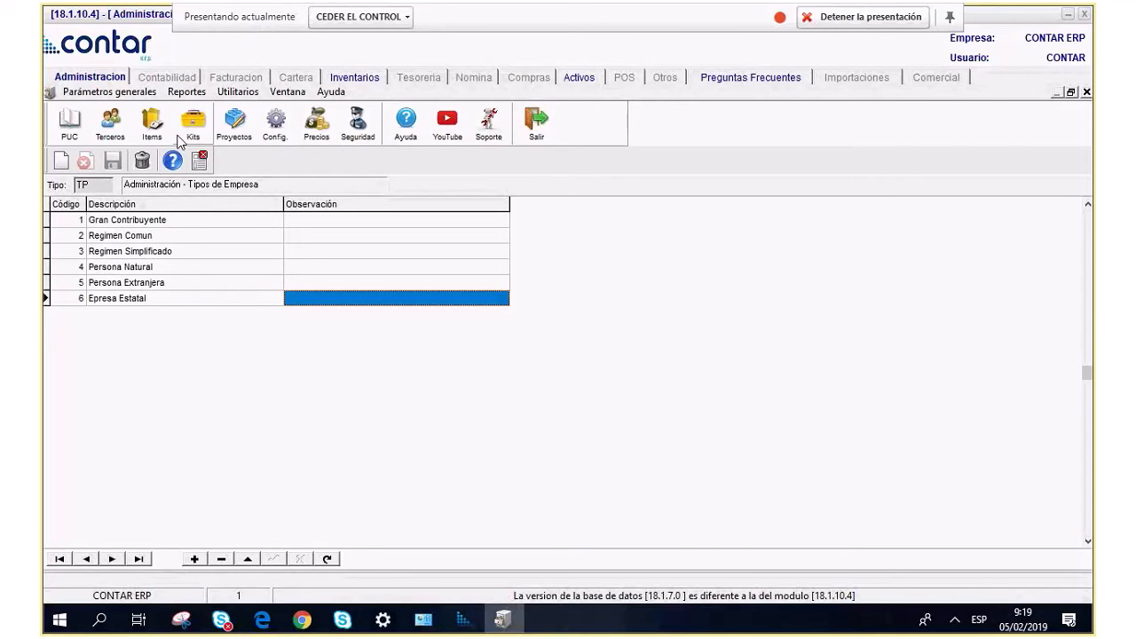
left_click(200, 160)
Open Bodegas, inspect the PRINCIPAL warehouse and its type options unchanged, then close the list.
left_click(82, 96)
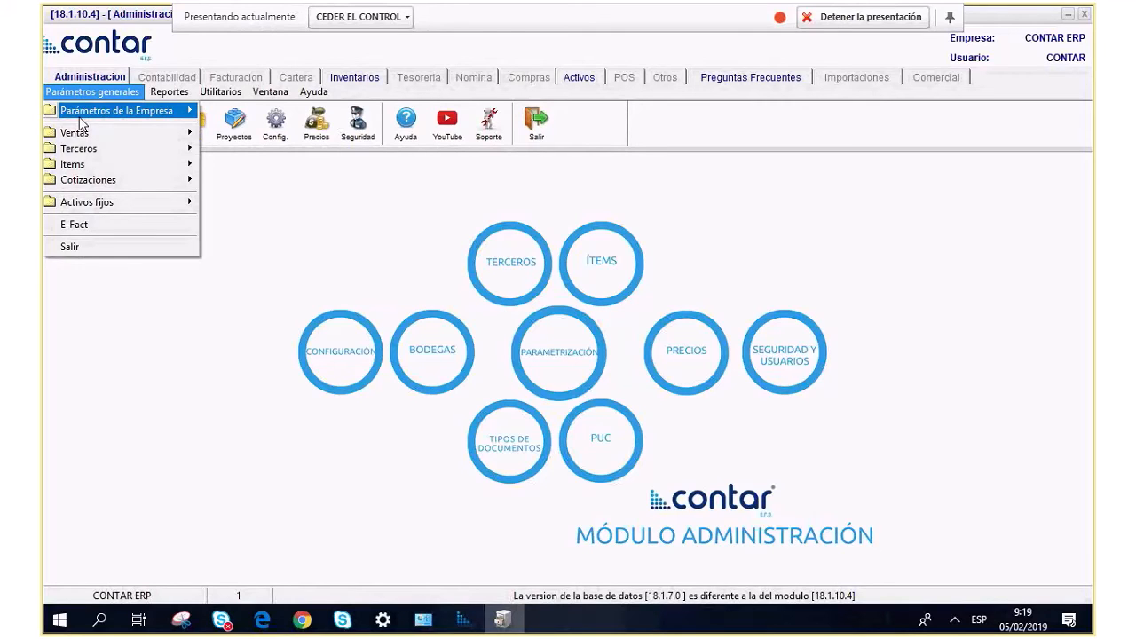
mouse_move(142, 110)
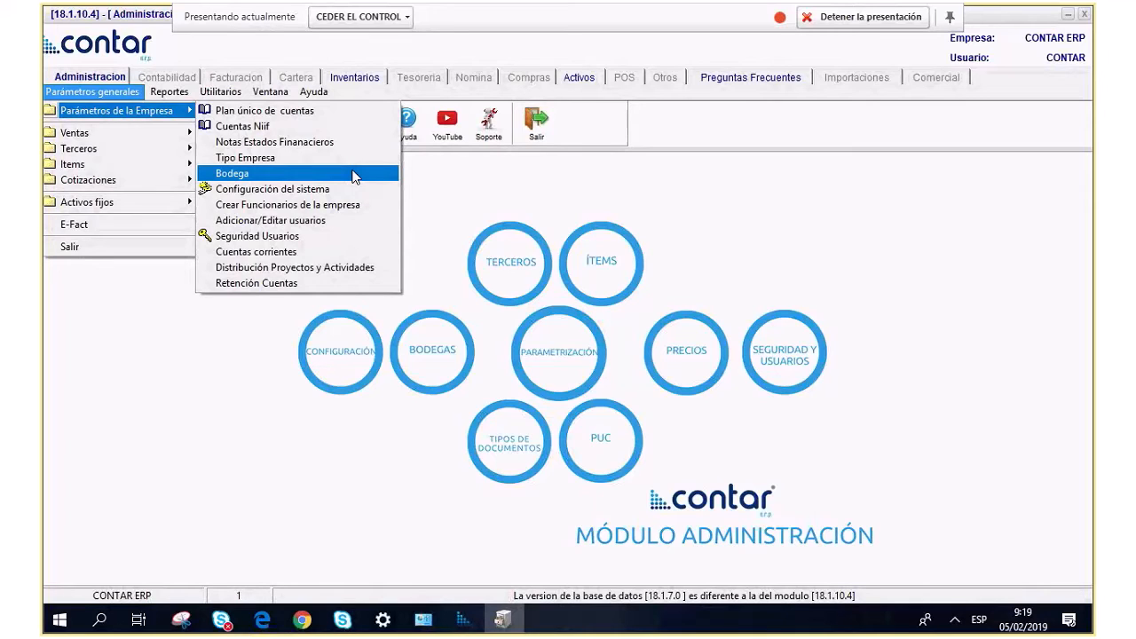
left_click(288, 183)
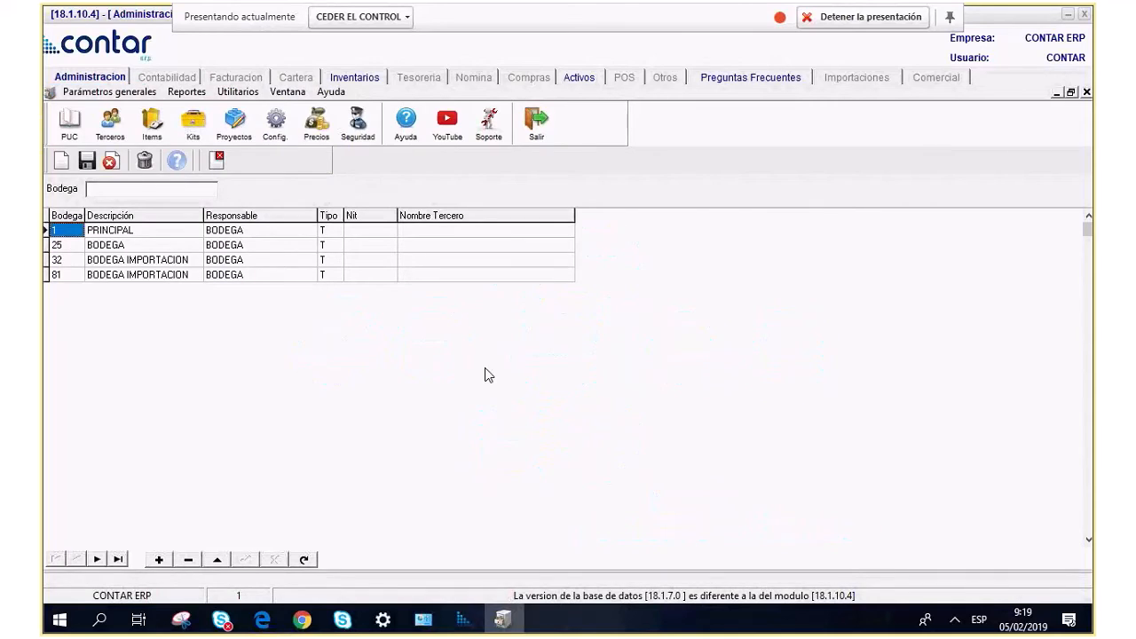
left_click(101, 232)
left_click(71, 232)
left_click(167, 234)
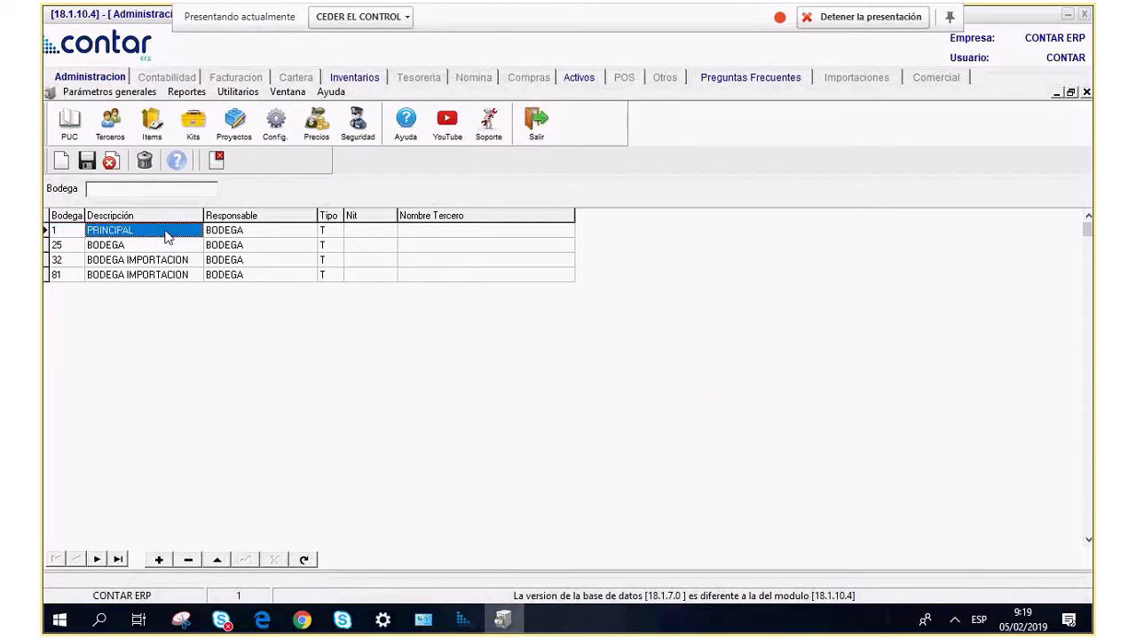
left_click(248, 234)
left_click(331, 232)
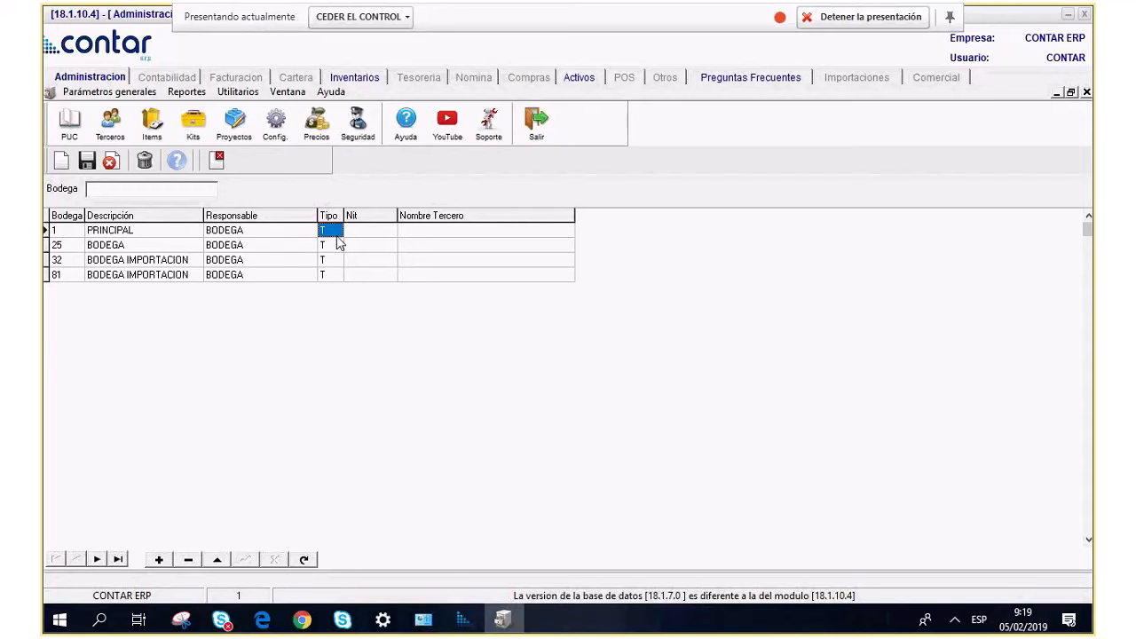
left_click(338, 233)
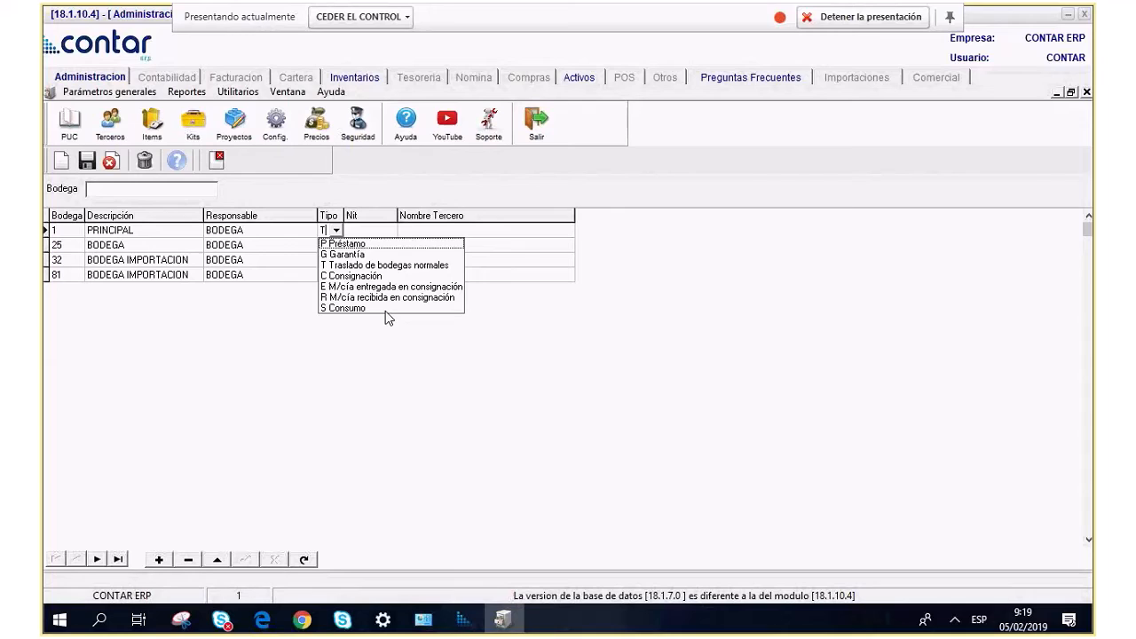
left_click(223, 249)
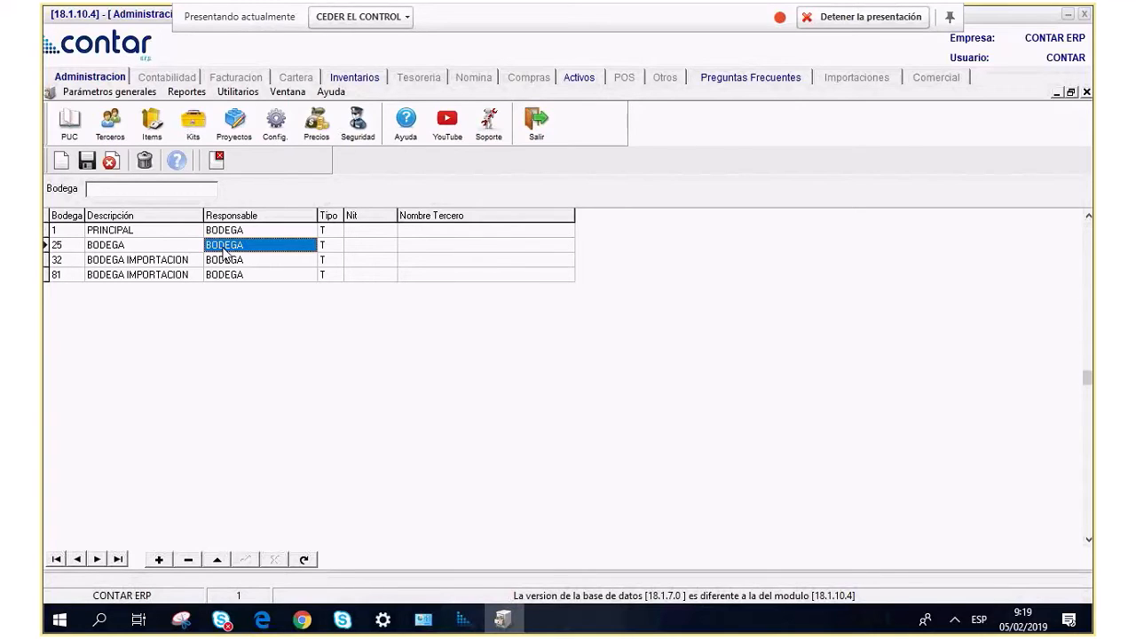
left_click(218, 162)
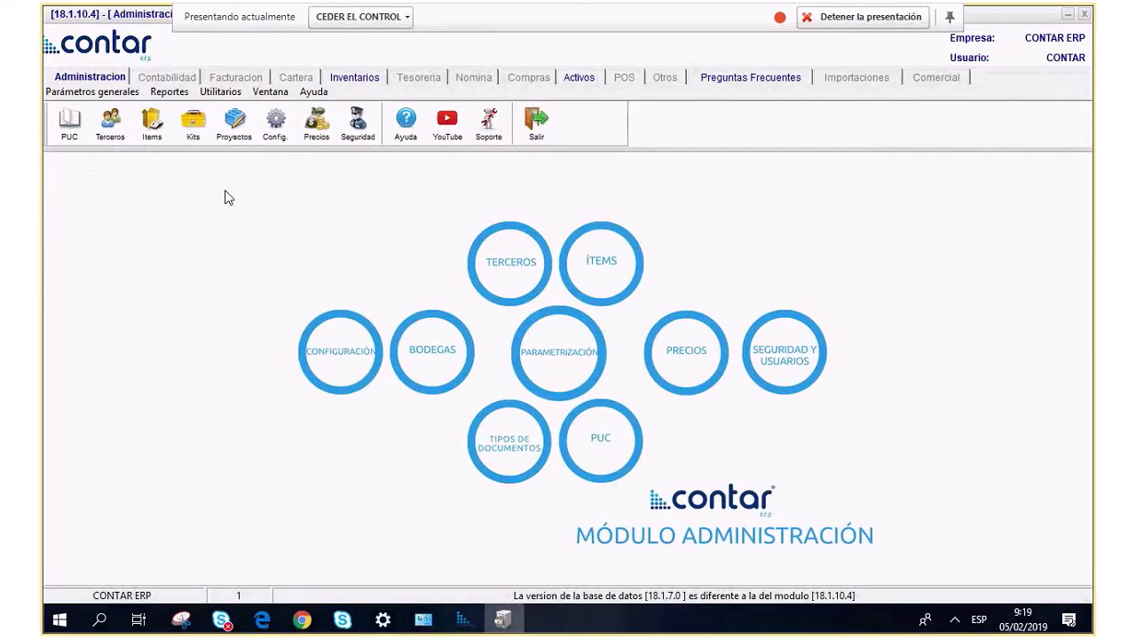
Open Crear Funcionarios and set the employee type to C Contador.
left_click(92, 92)
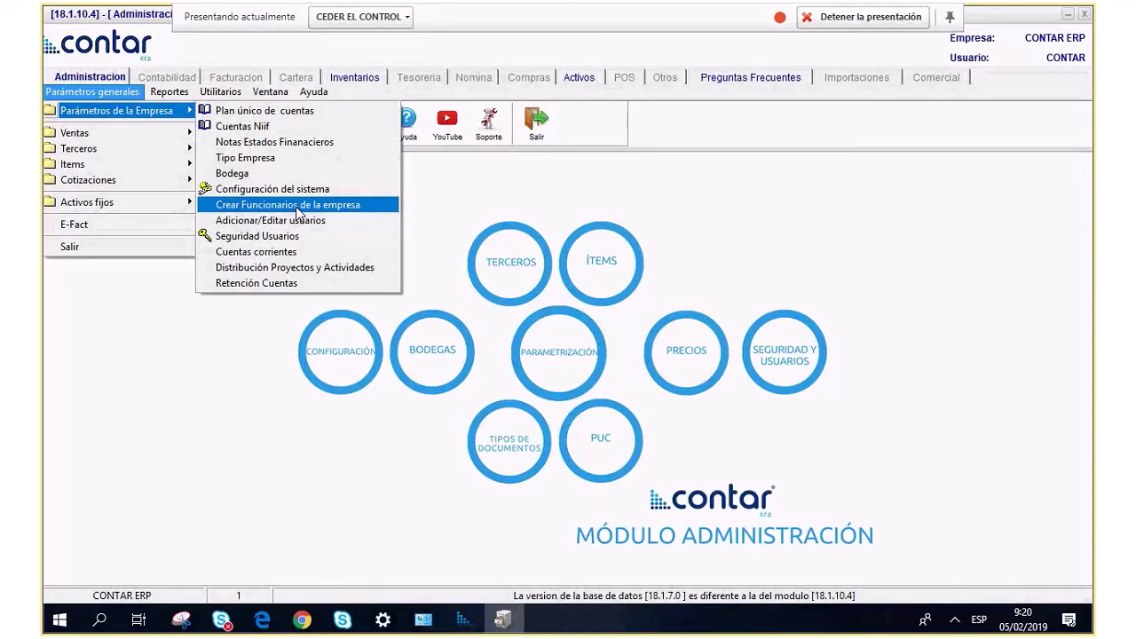
left_click(299, 209)
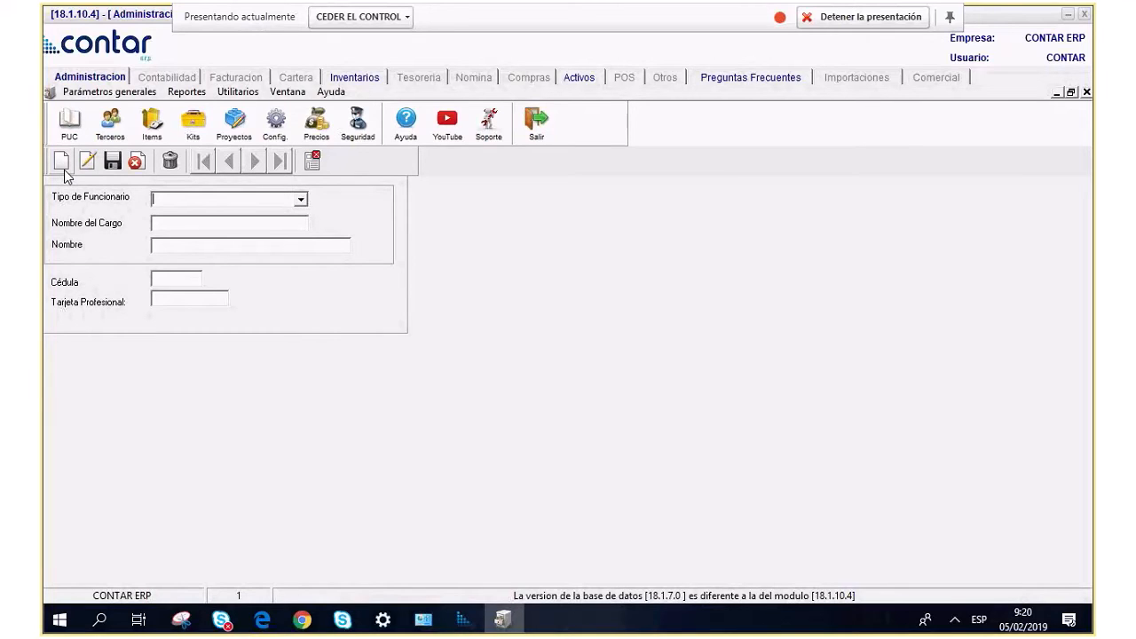
left_click(301, 201)
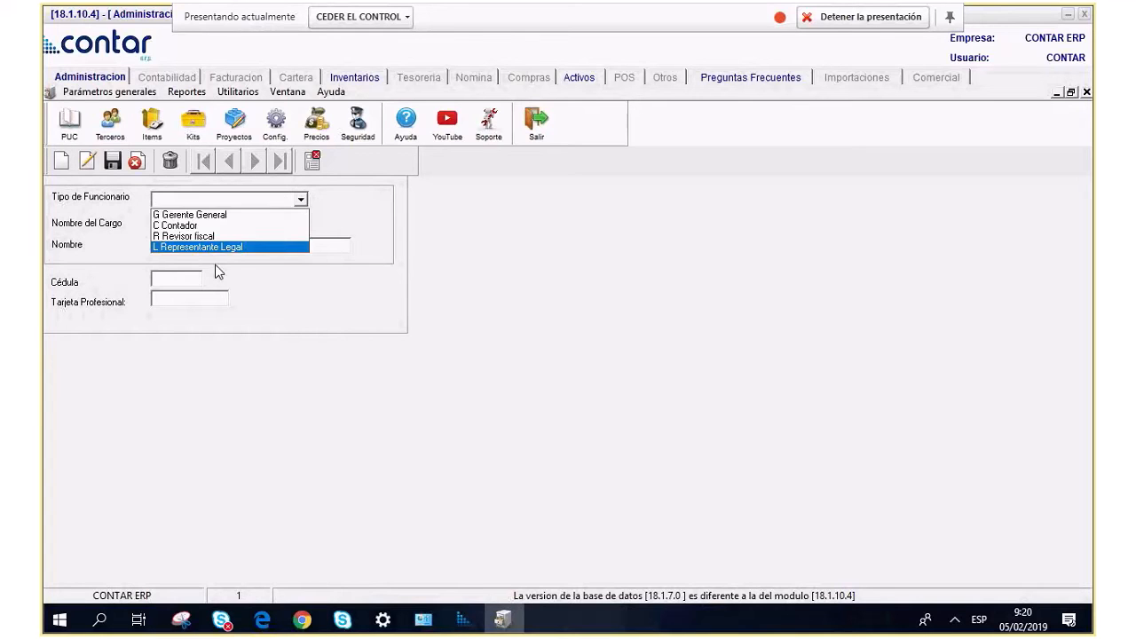
left_click(203, 227)
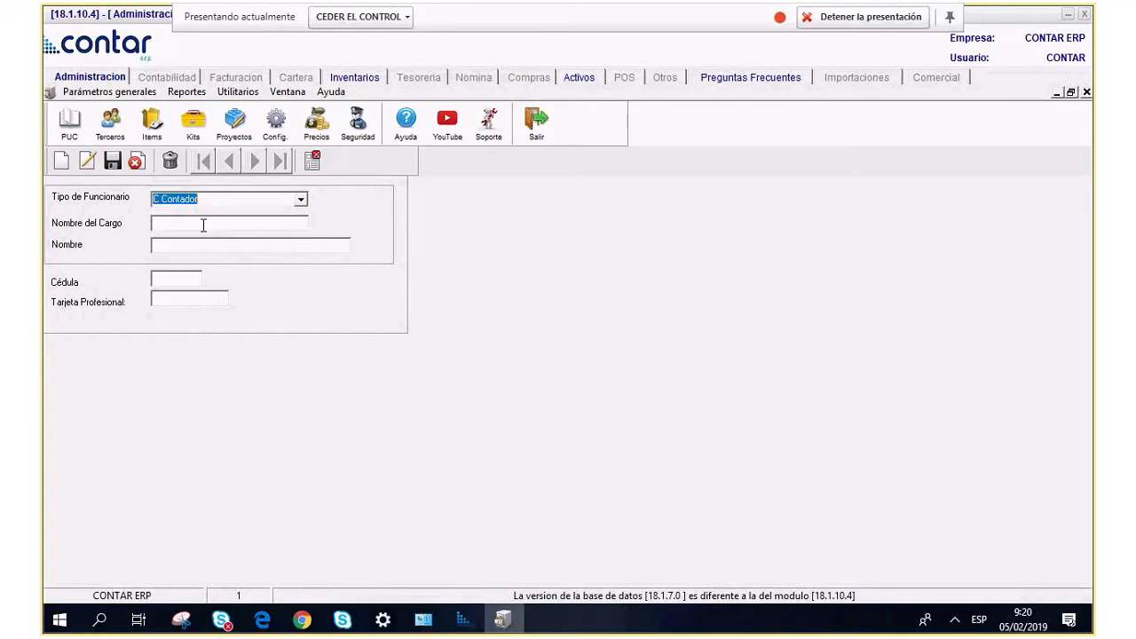
Enter the accountant's full name, ID number and professional card number, and save.
left_click(203, 225)
key("Tab")
left_click(169, 302)
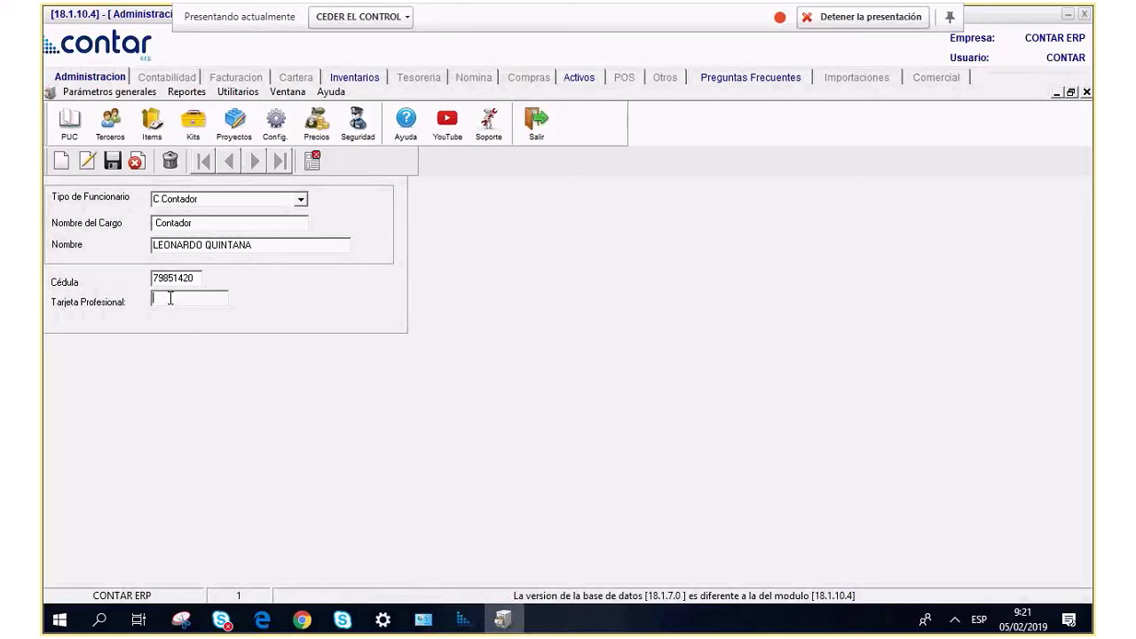
type("TP 32154")
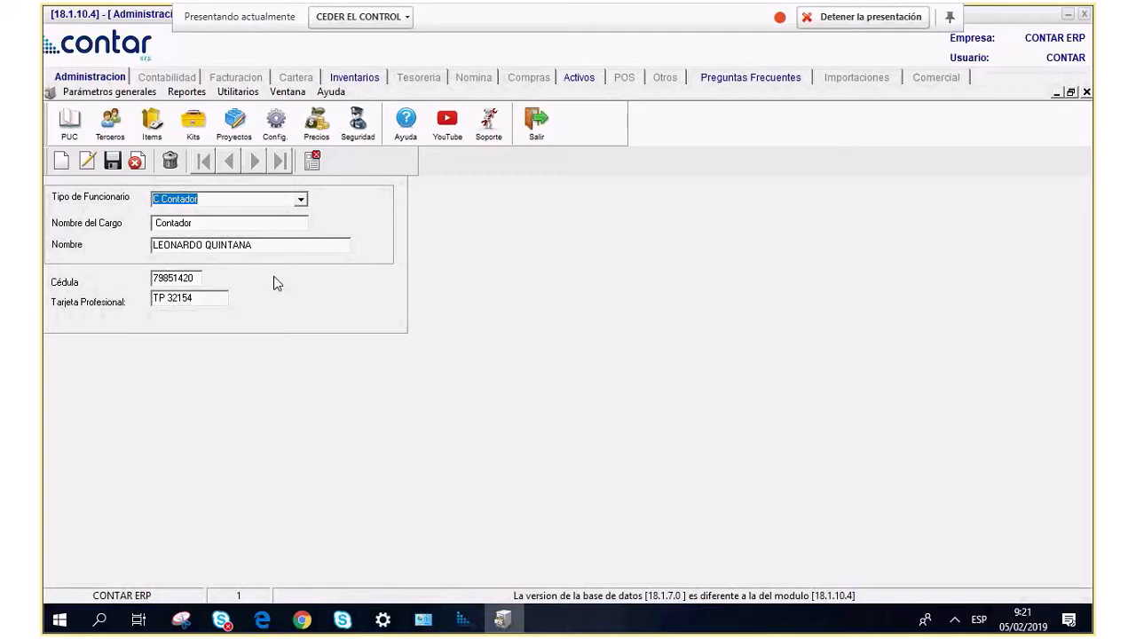
left_click(111, 162)
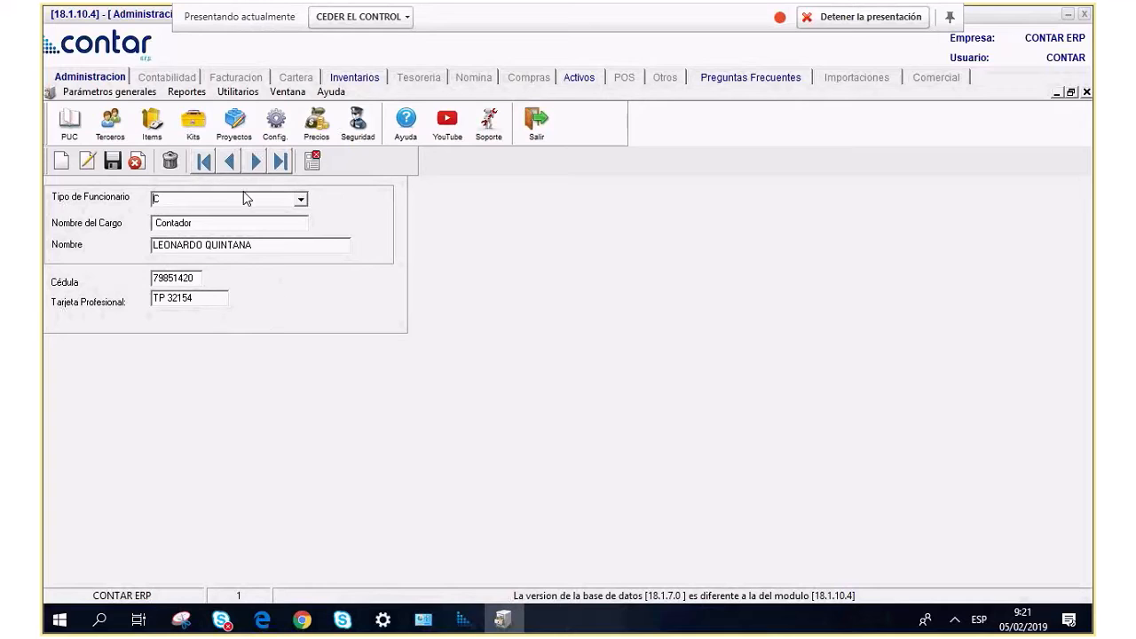
Open Adicionar/Editar usuarios, check the inactive and active users, and start a new user.
left_click(312, 161)
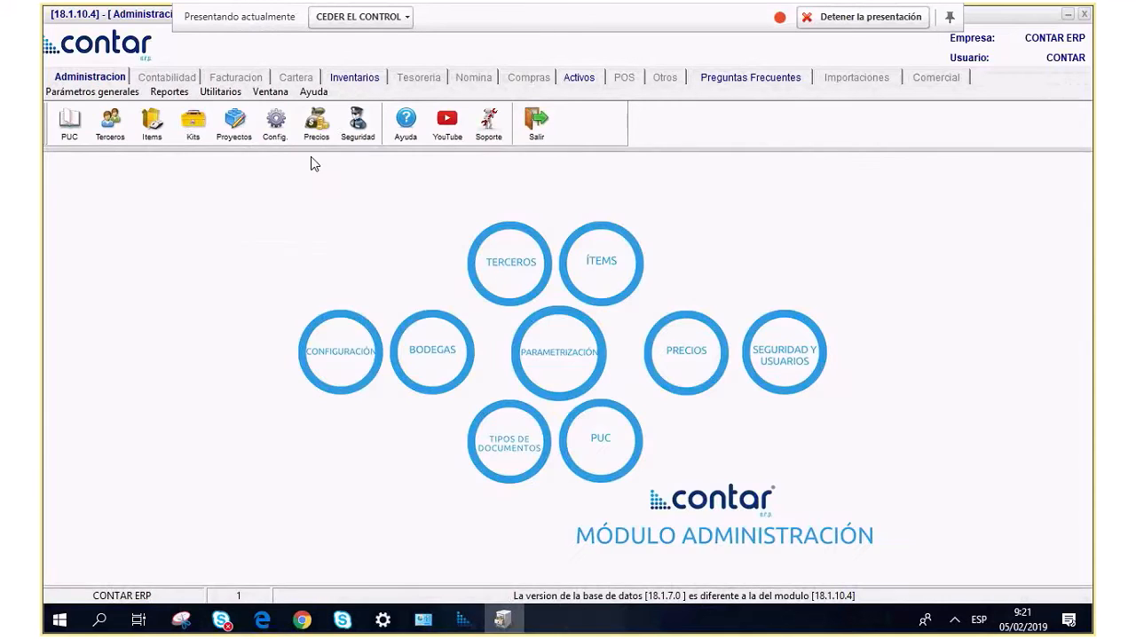
left_click(93, 91)
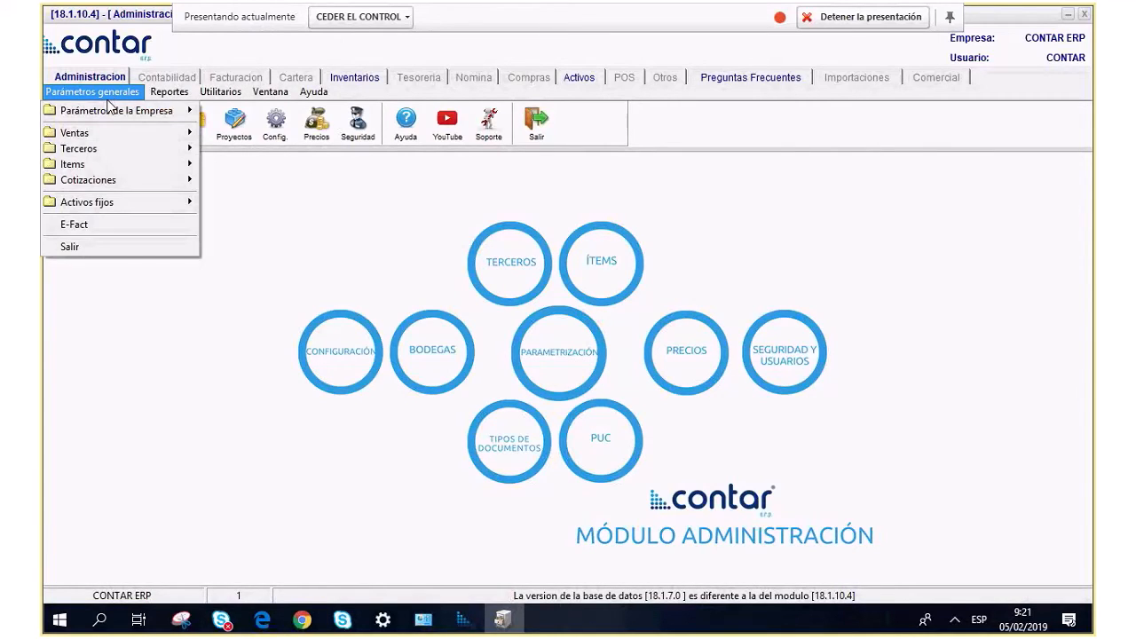
left_click(110, 109)
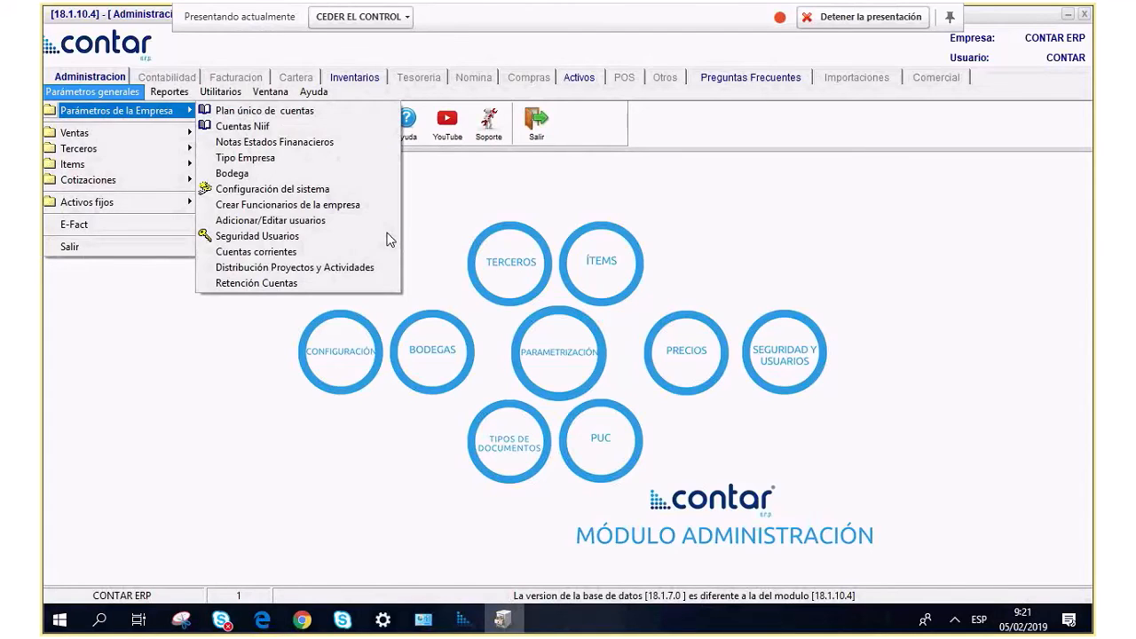
left_click(329, 224)
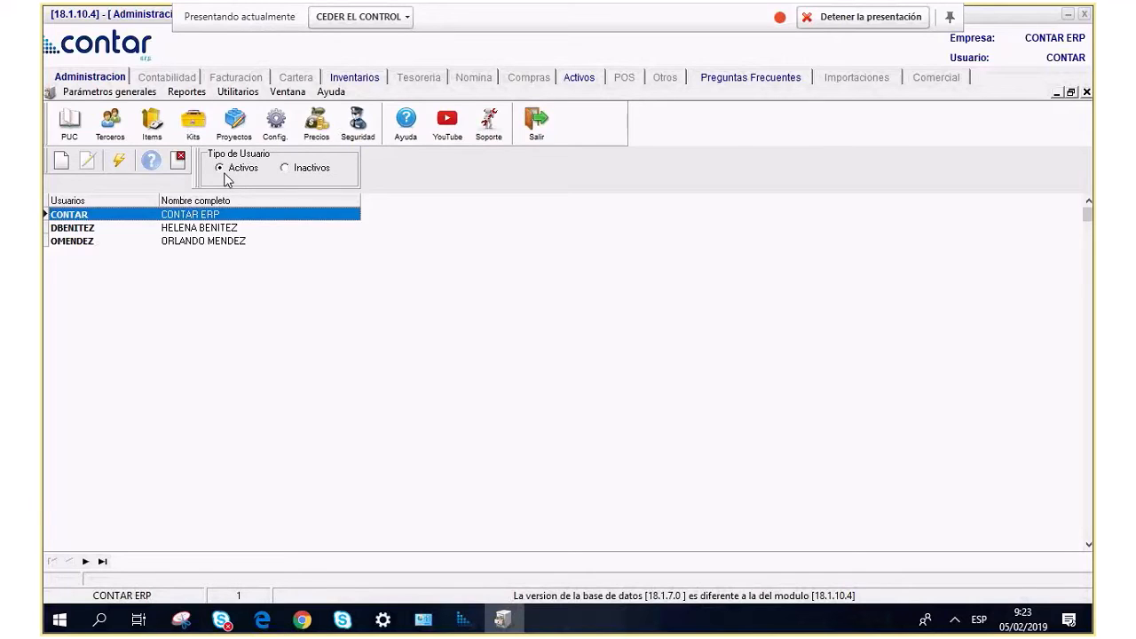
left_click(313, 169)
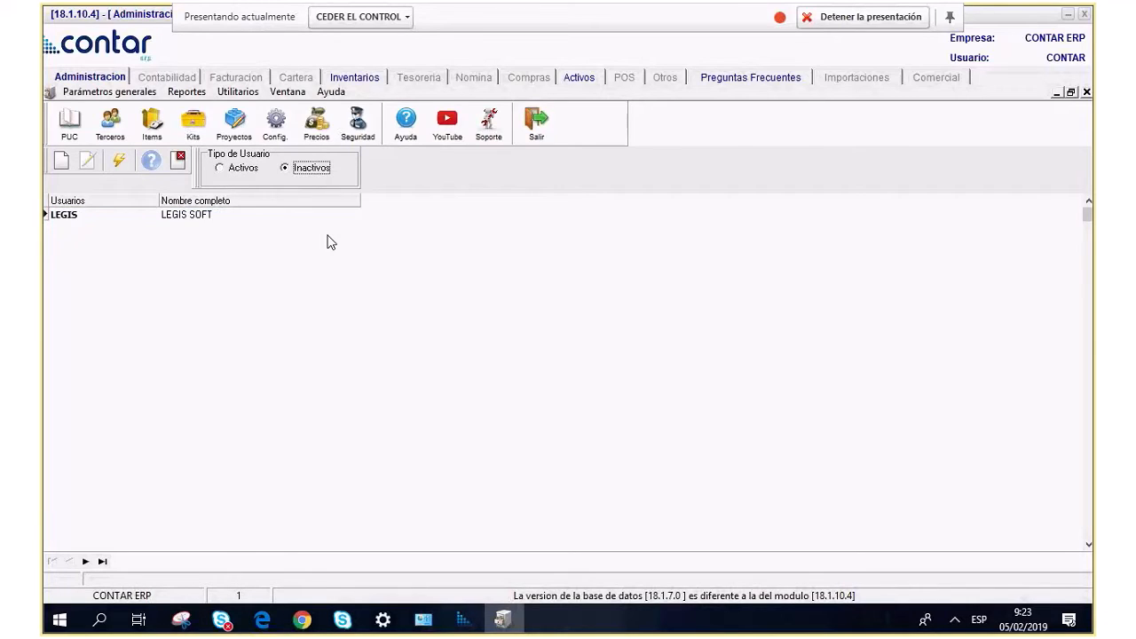
left_click(239, 168)
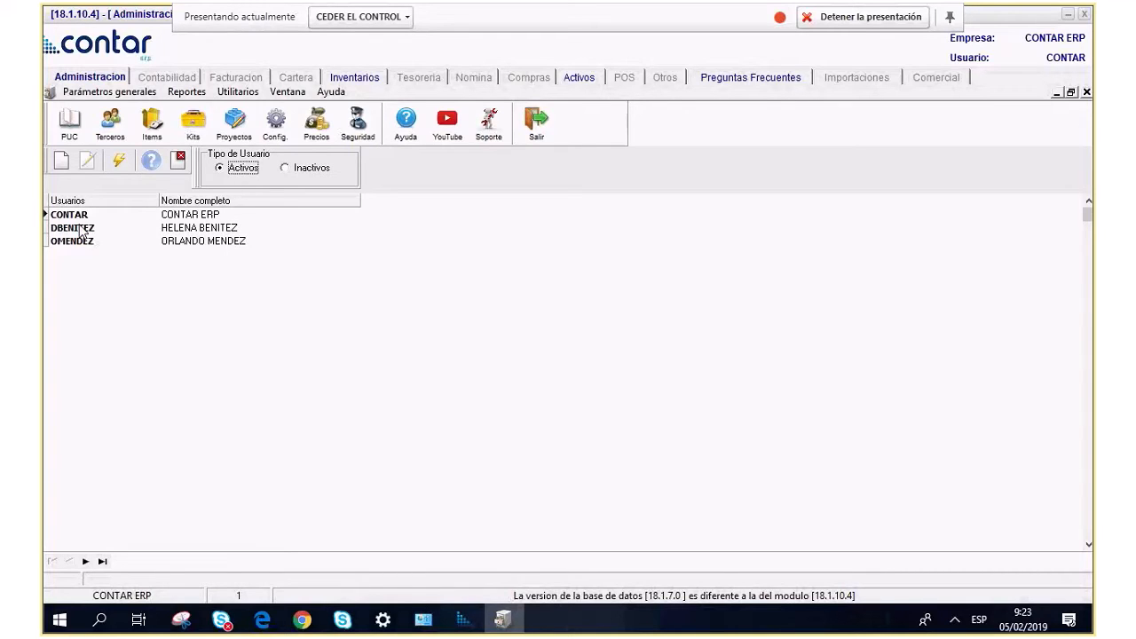
left_click(62, 162)
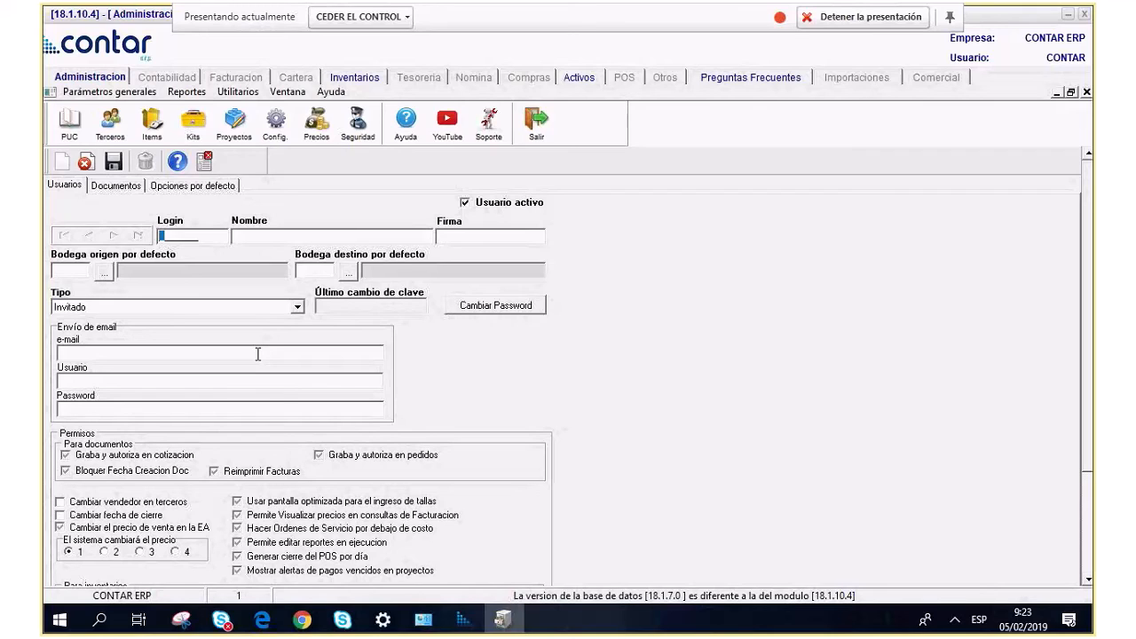
Enter login SISTEMAS and the user's full name, and set the user type to Administrador.
type("SISTEMAS")
left_click(273, 239)
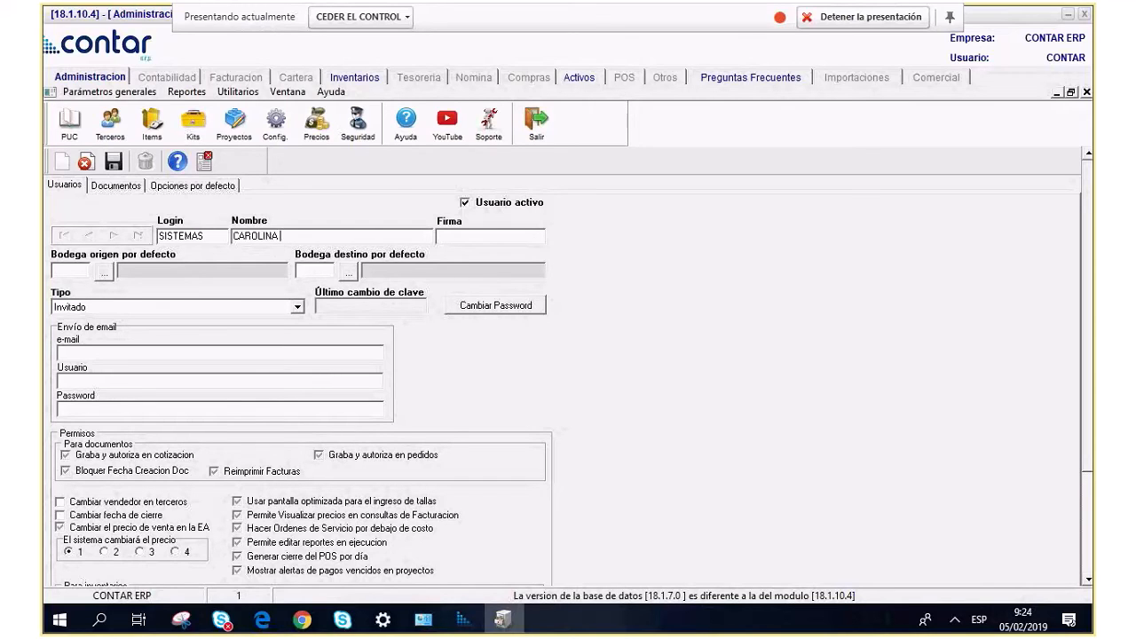
left_click(464, 237)
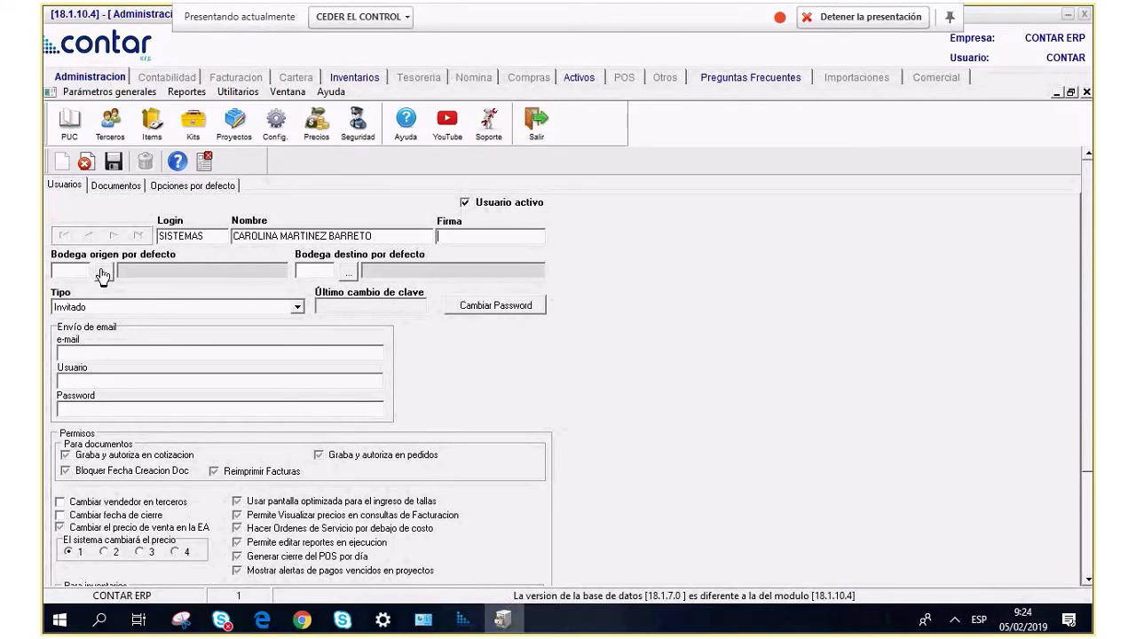
left_click(299, 308)
left_click(298, 308)
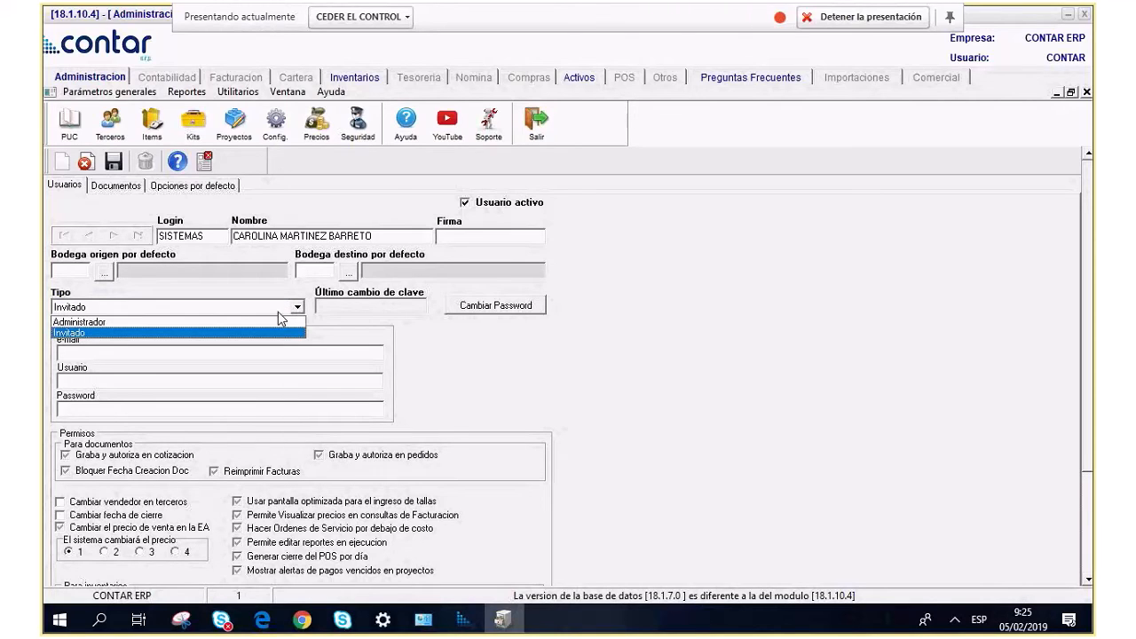
left_click(197, 322)
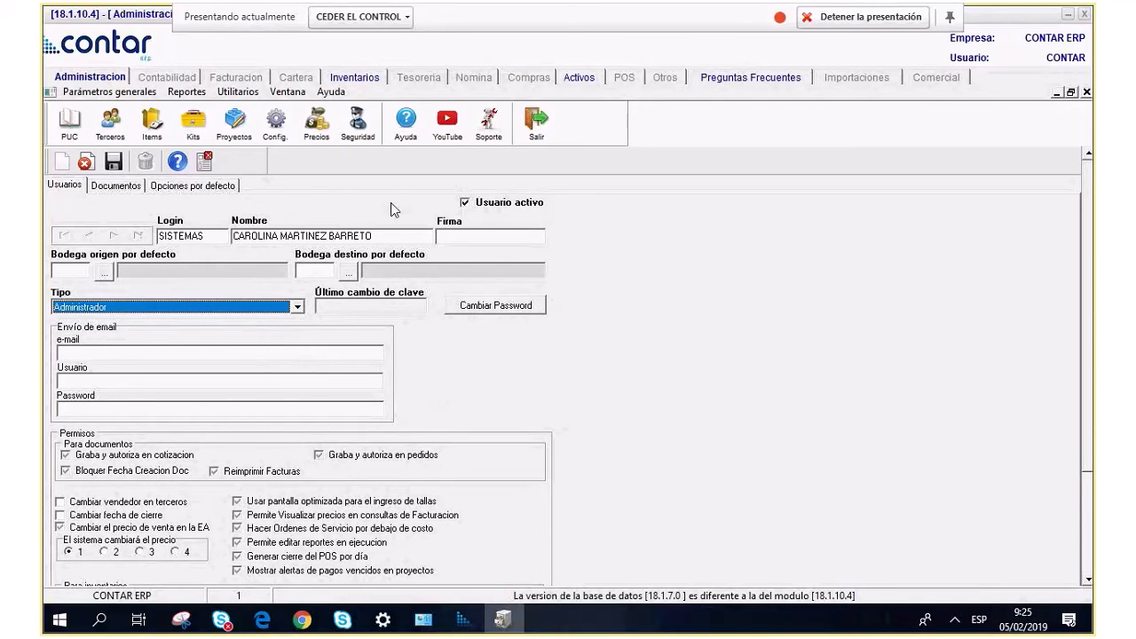
Set and reconfirm a new password for the user, then scroll through its permissions.
left_click(495, 306)
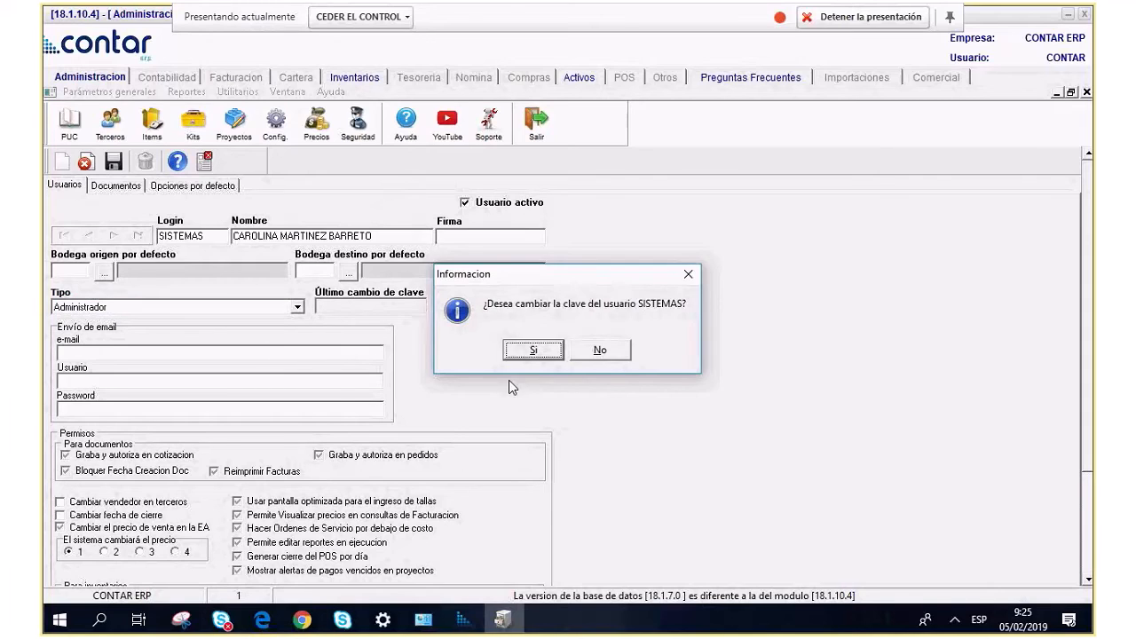
left_click(523, 351)
left_click(471, 387)
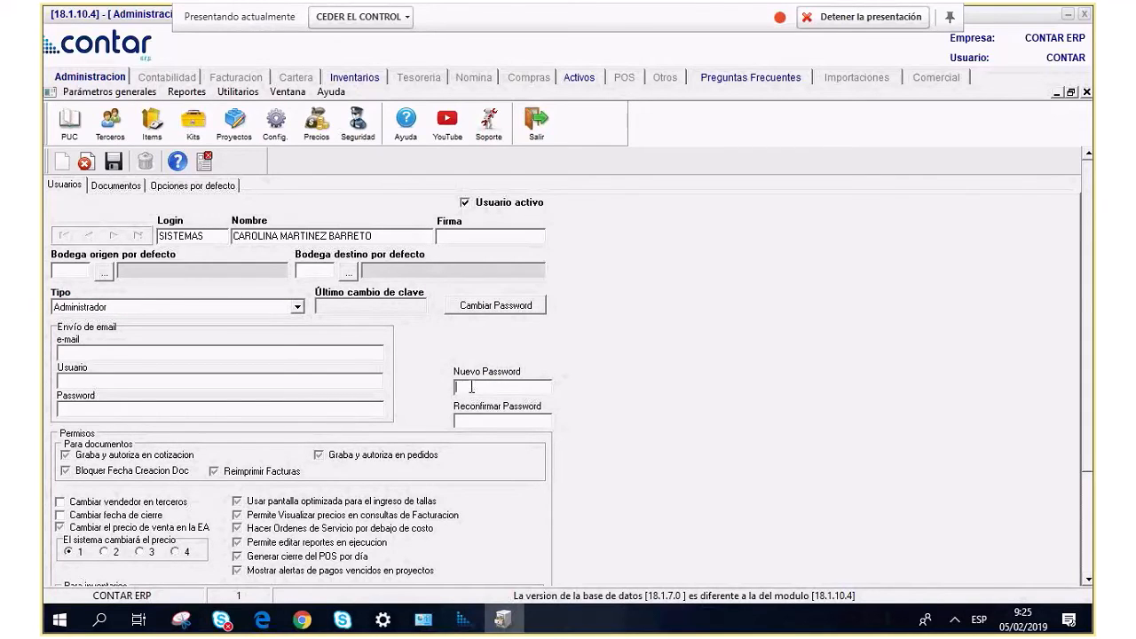
type("********")
left_click_drag(492, 386, 50, 375)
type("*******")
key("Tab")
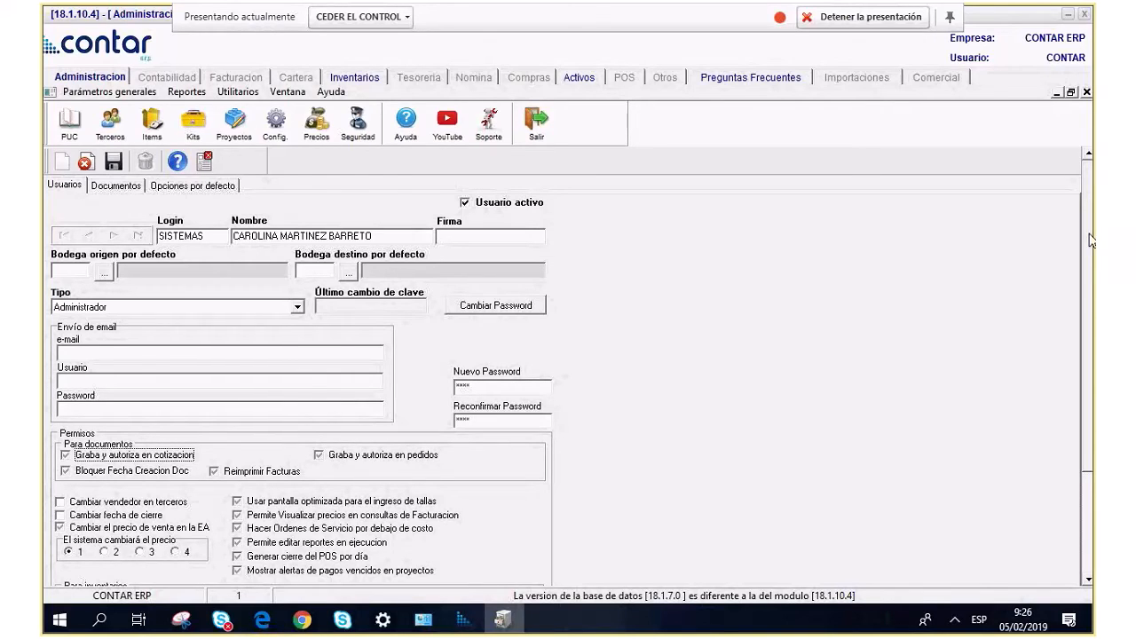
scroll(1090, 302, "down", 1)
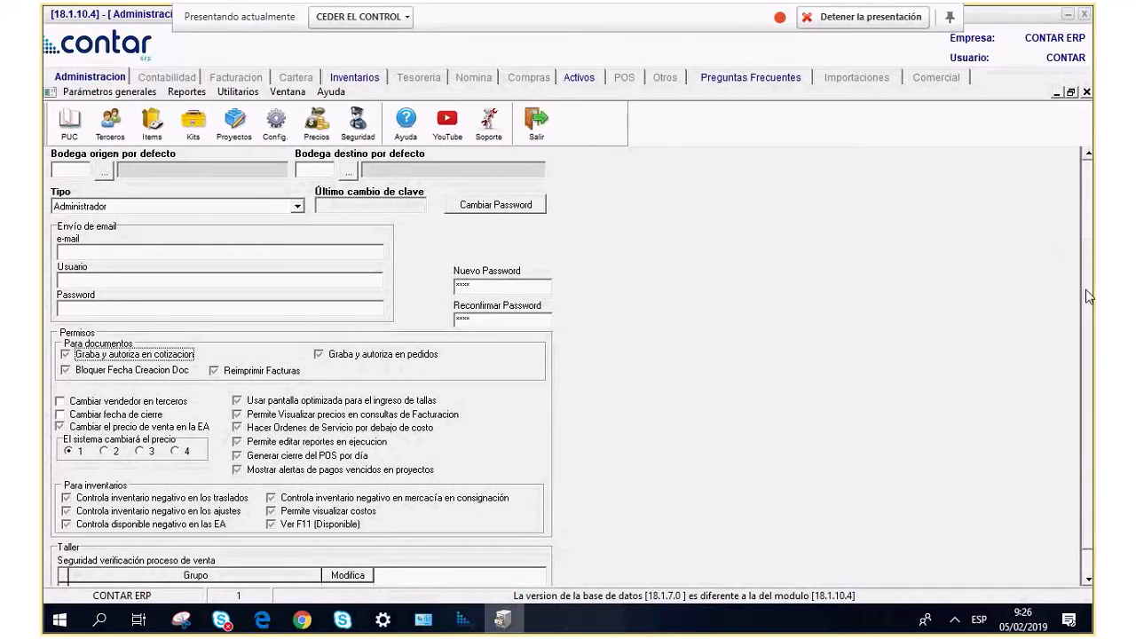
scroll(1091, 286, "down", 1)
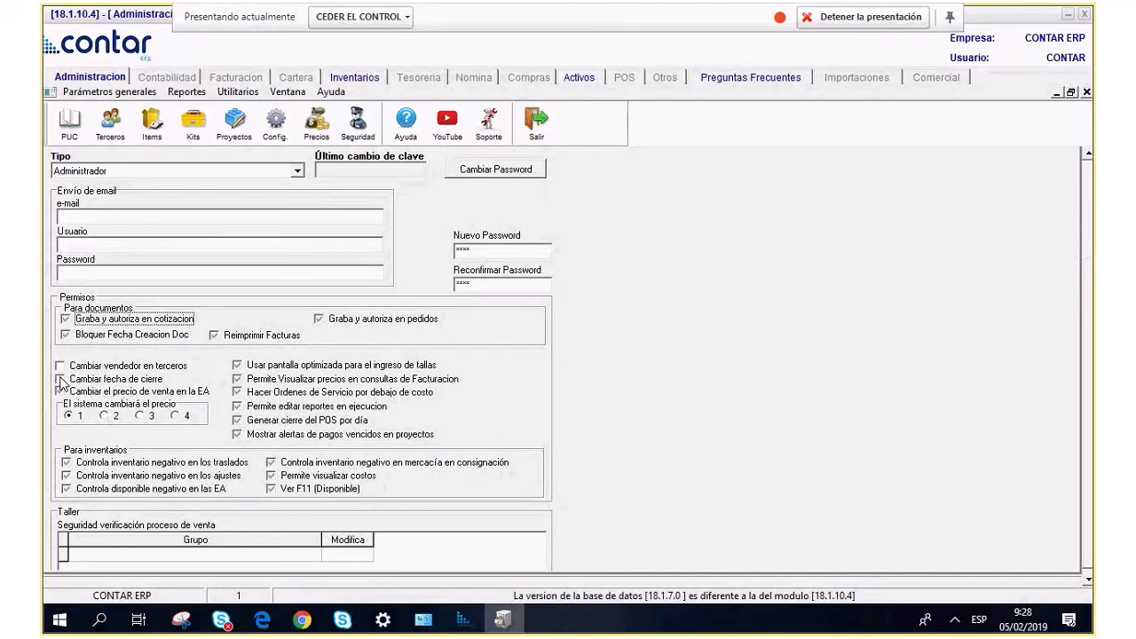
In system configuration's Cuentas Comunes, set Fecha Cierre Periodo to 31/01/2019.
left_click(286, 139)
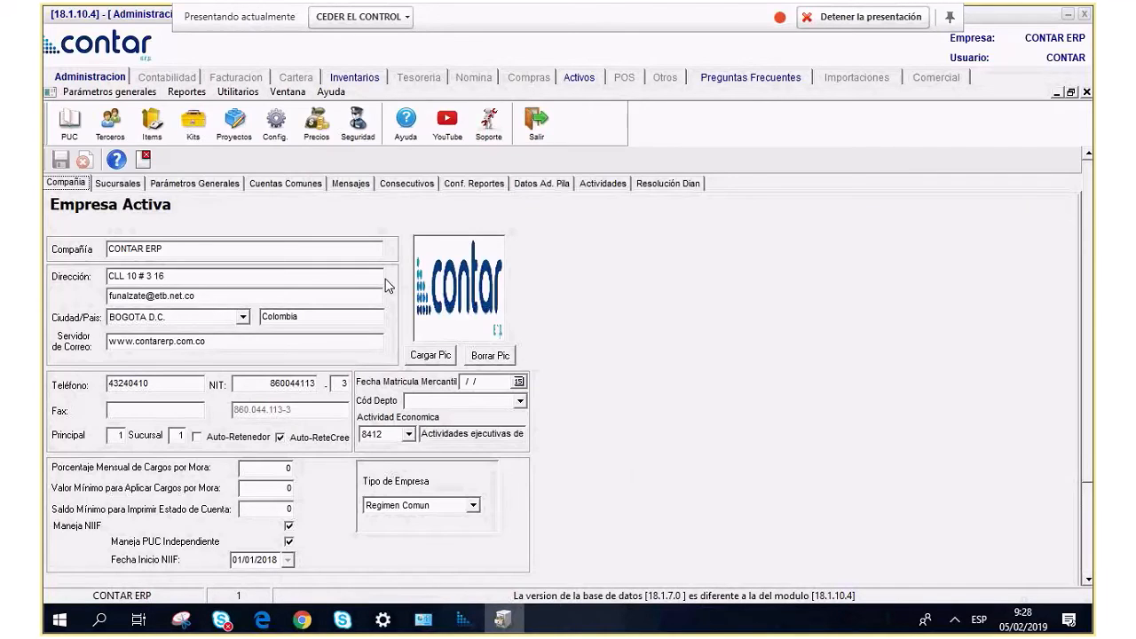
left_click(285, 182)
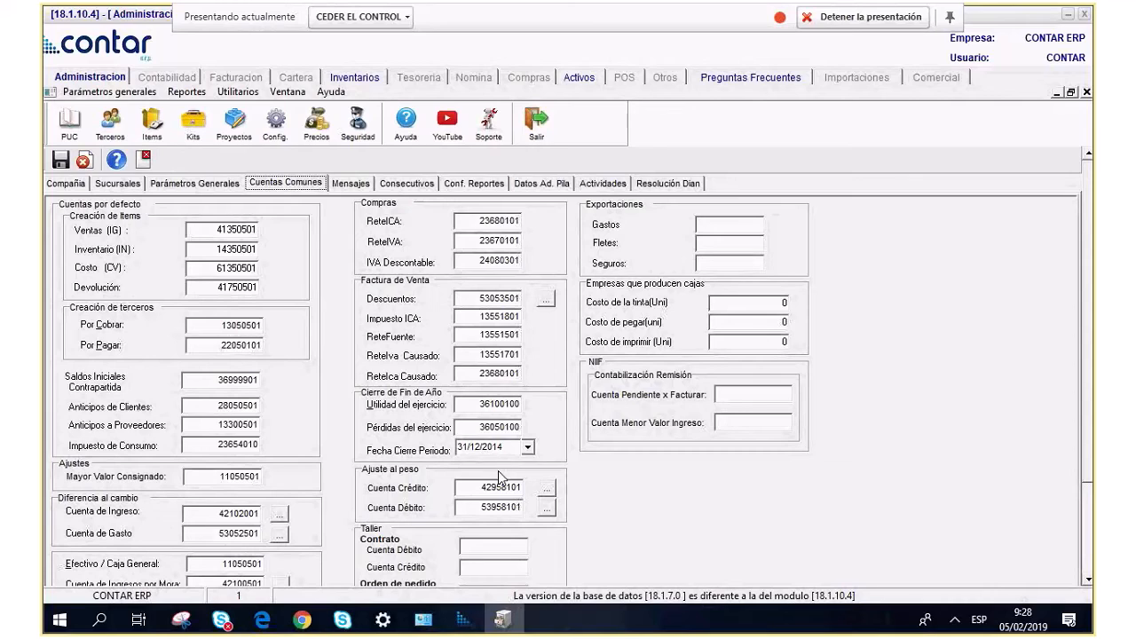
left_click(527, 447)
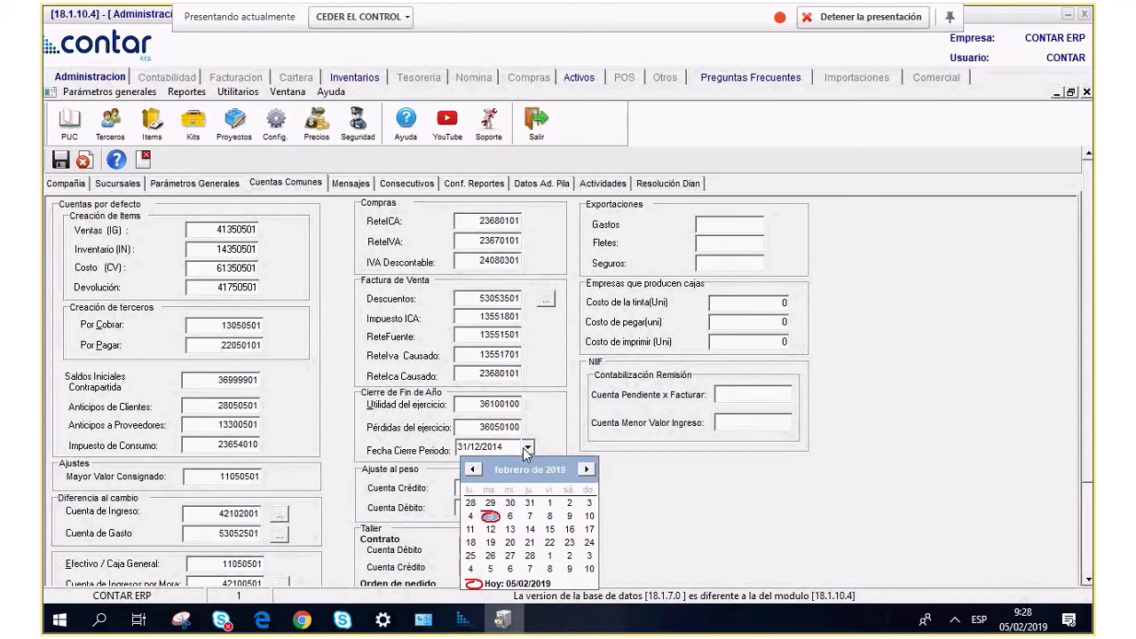
left_click(529, 502)
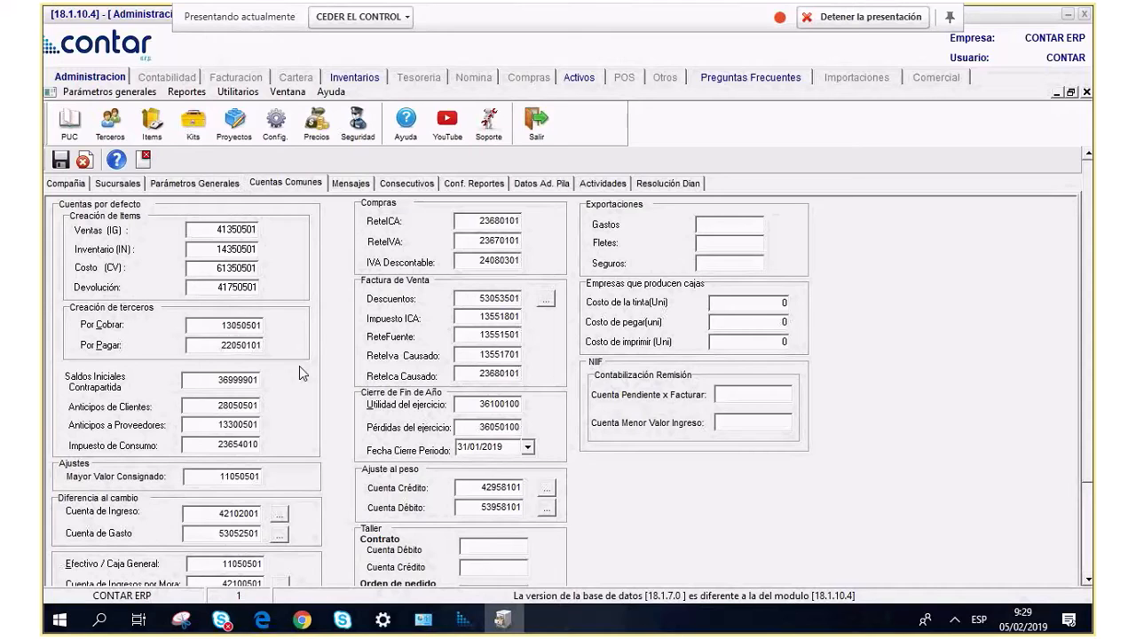
Close Parámetros Generales and show the Documentos tab of the Administracion de usuarios window.
left_click(143, 160)
left_click_drag(584, 212, 532, 207)
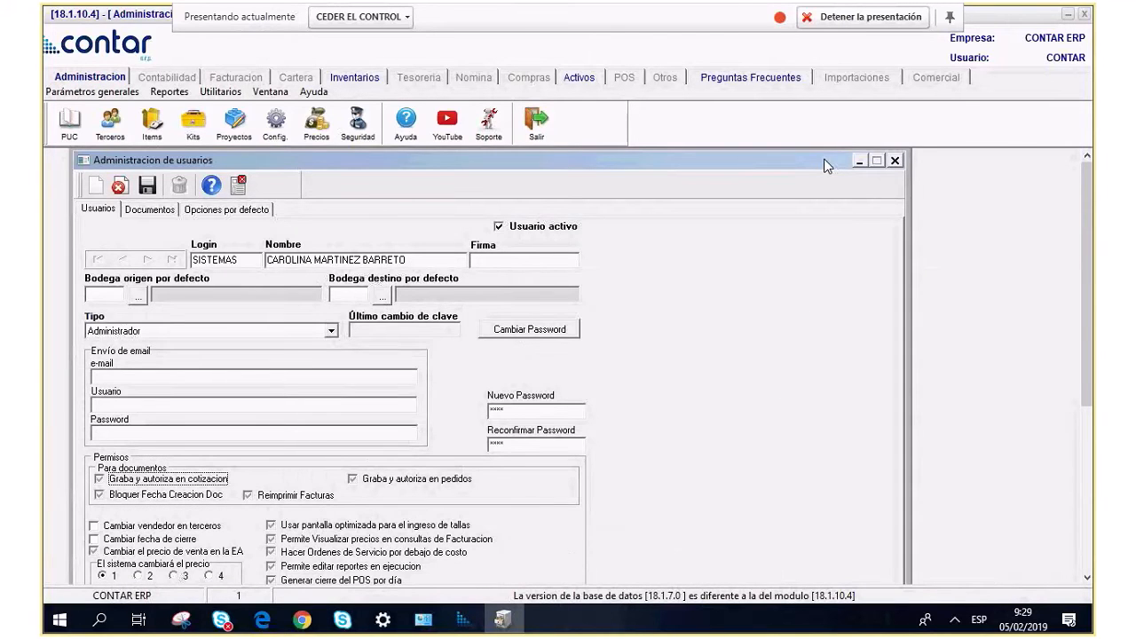
left_click_drag(824, 166, 812, 150)
key("Down")
key("Up")
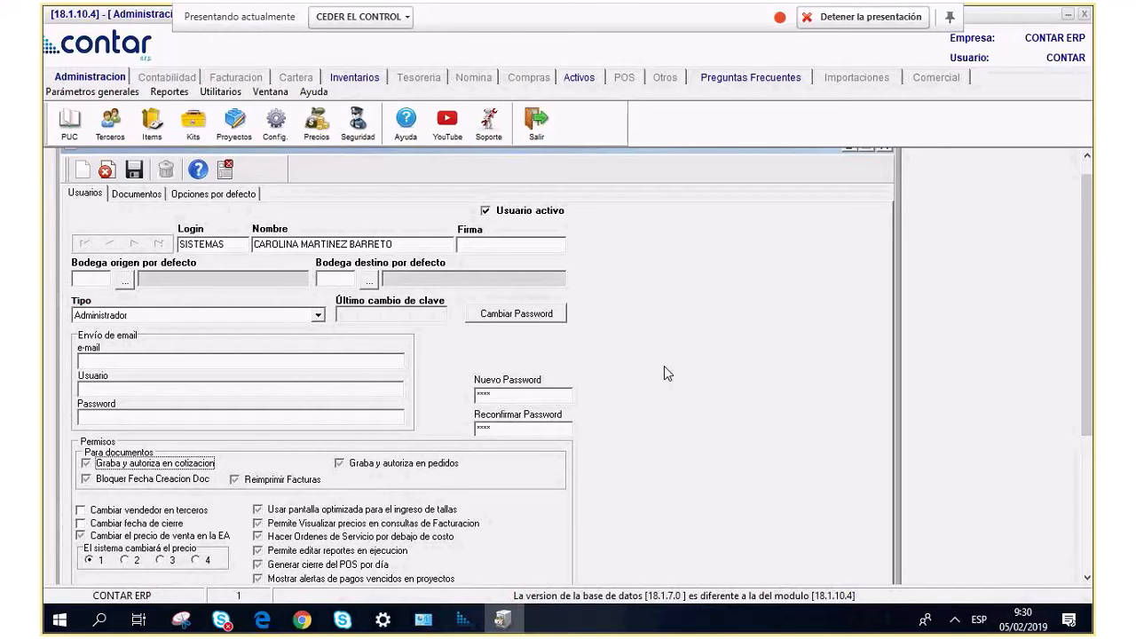
left_click(138, 194)
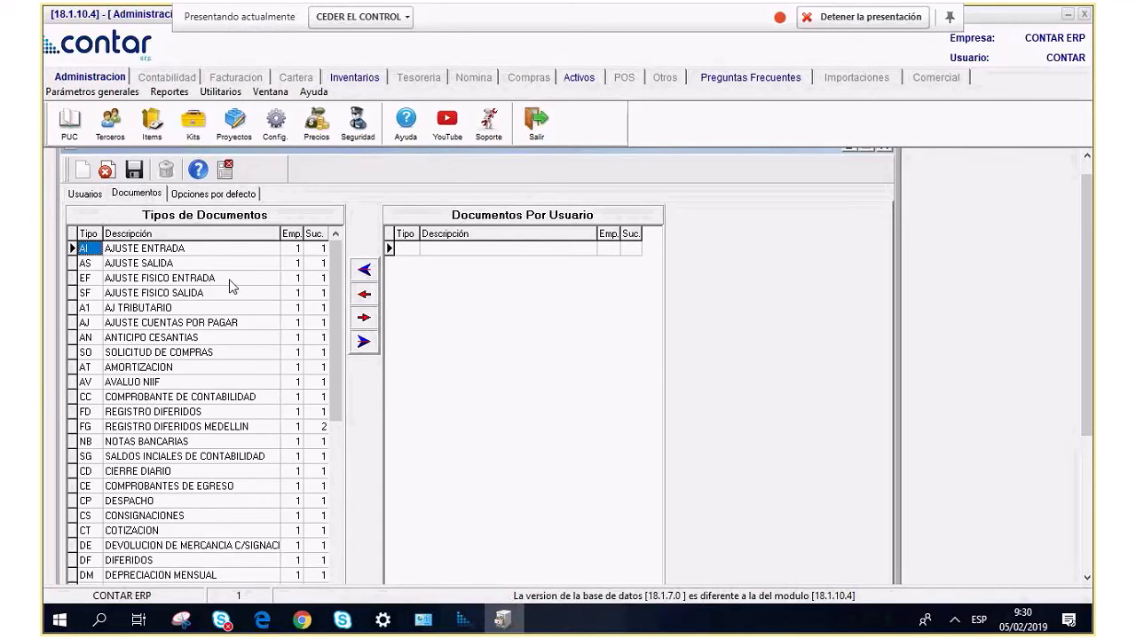
Move all Tipos de Documentos into Documentos Por Usuario, then exit the user record.
left_click(195, 270)
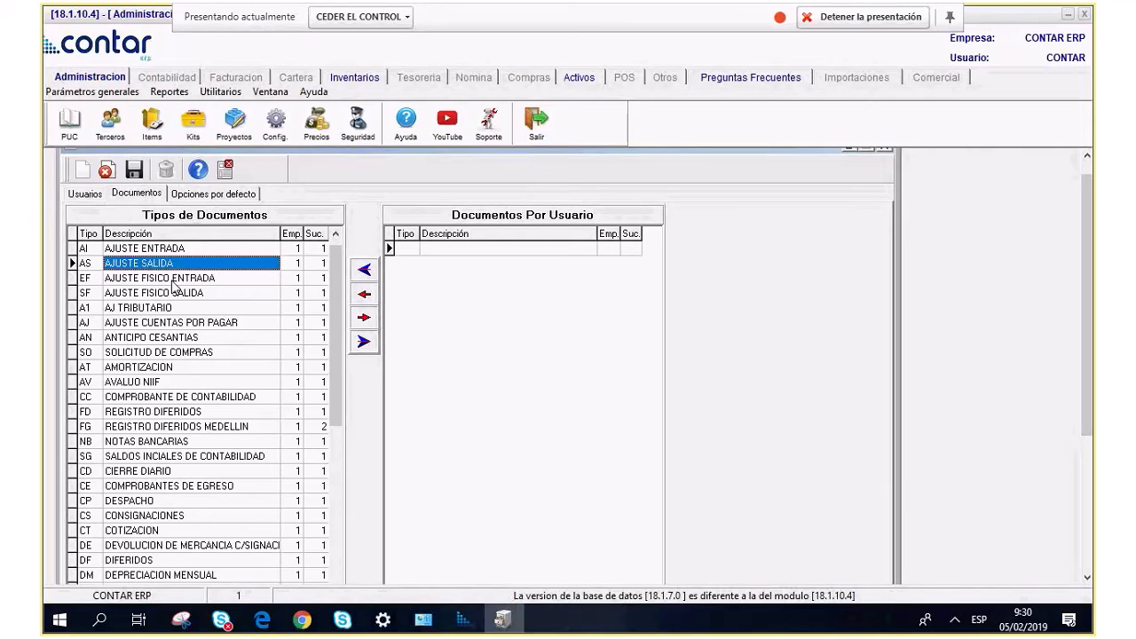
left_click(458, 349)
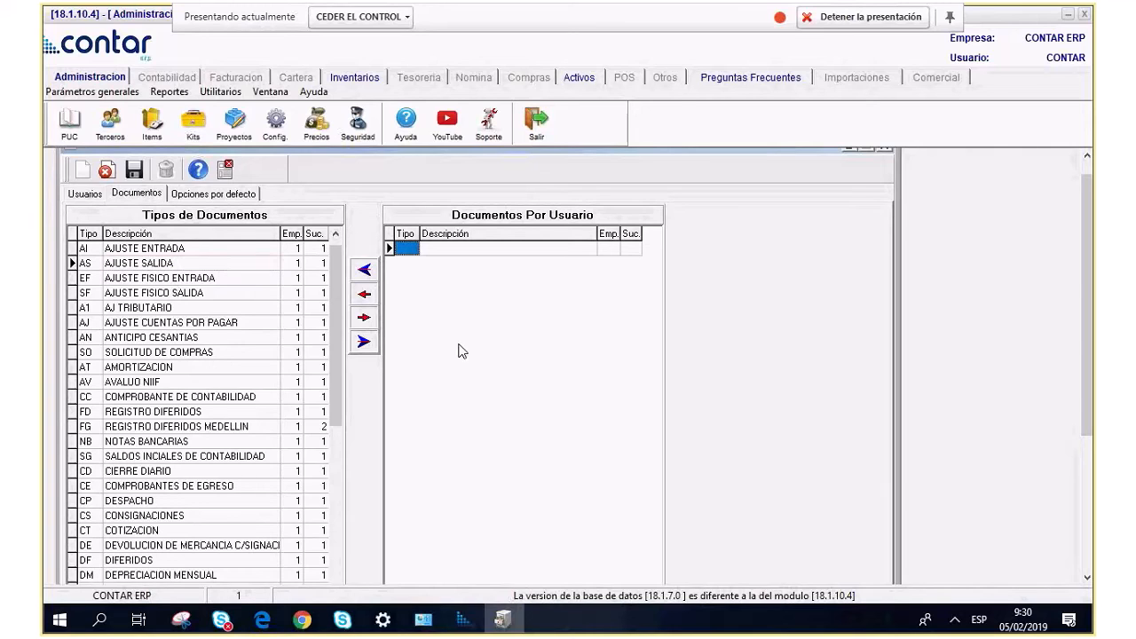
left_click(364, 345)
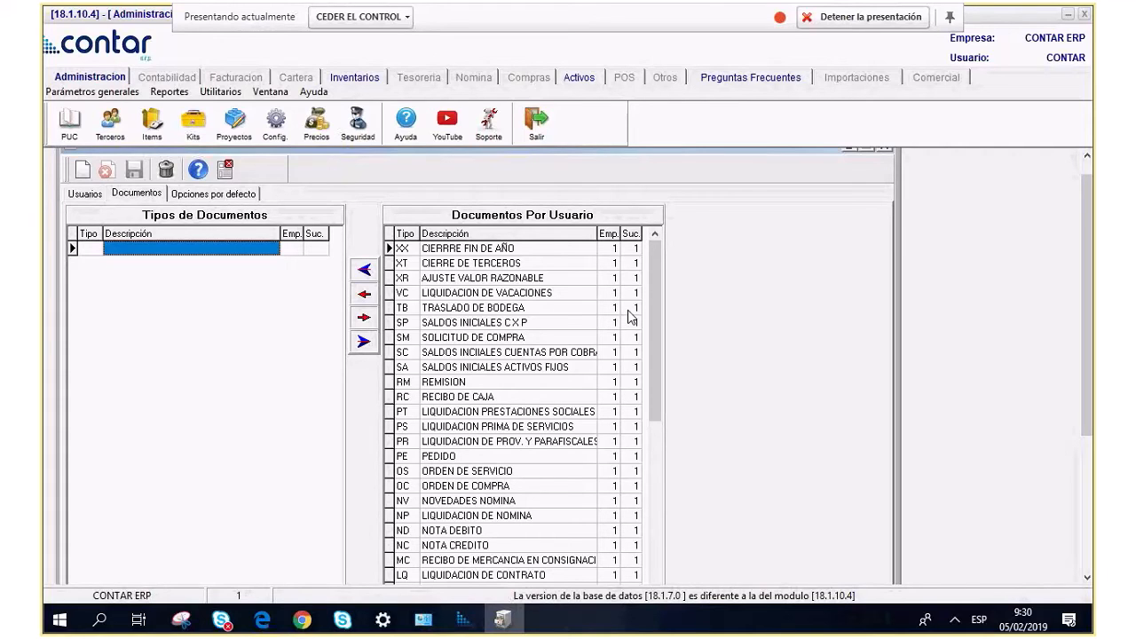
left_click(226, 170)
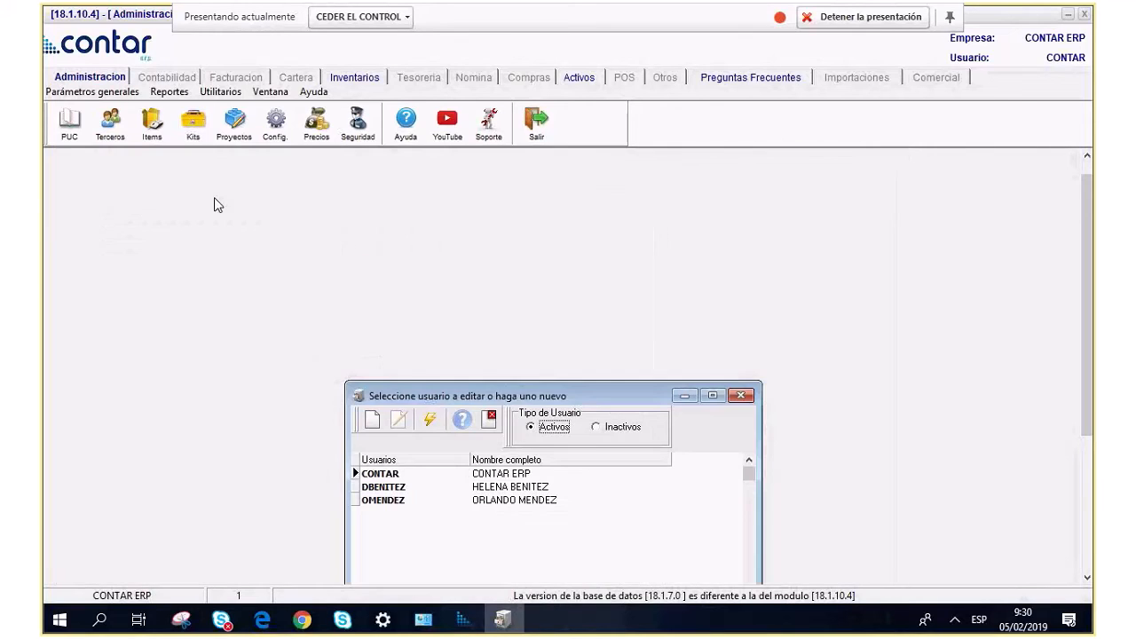
Maximize and refresh the Seleccione usuario list, select the configured user, and begin a new user.
left_click(713, 396)
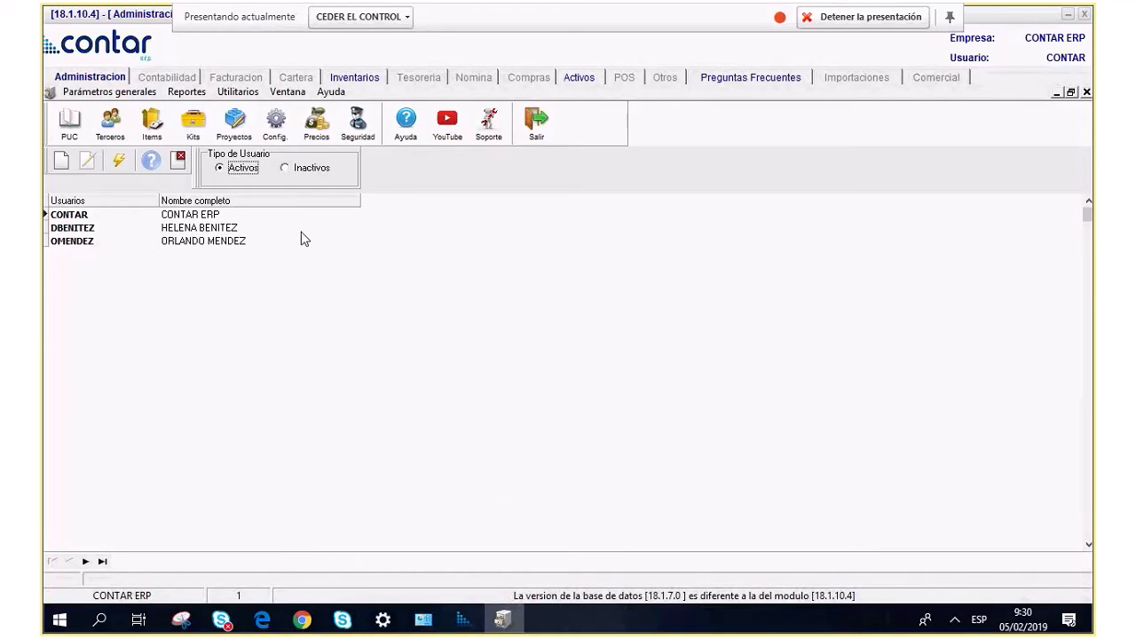
left_click(118, 160)
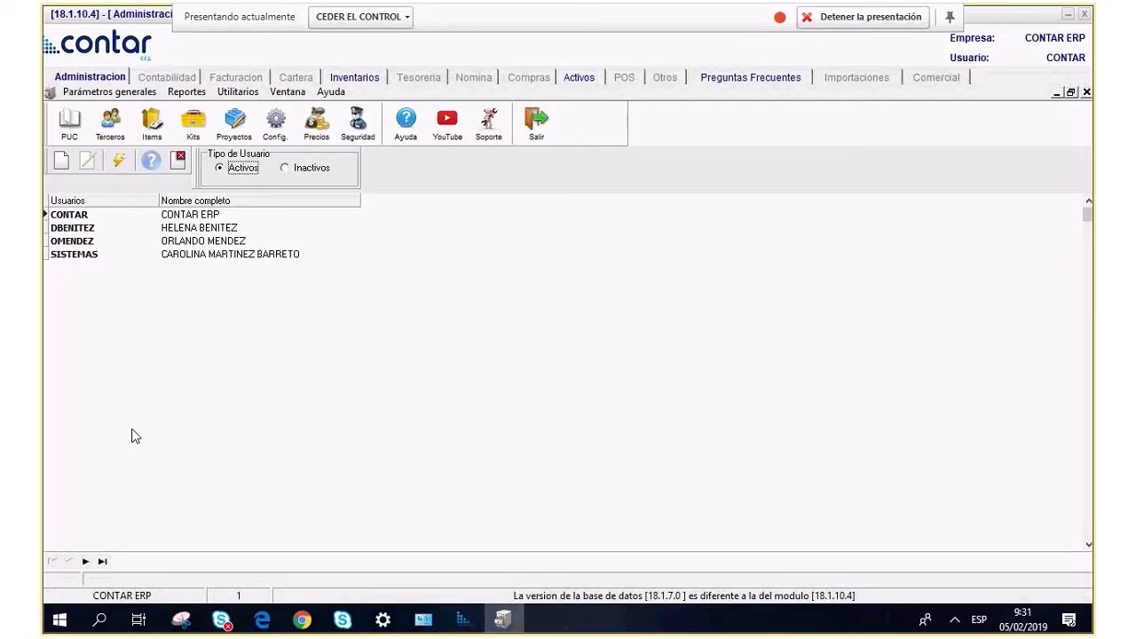
left_click(66, 257)
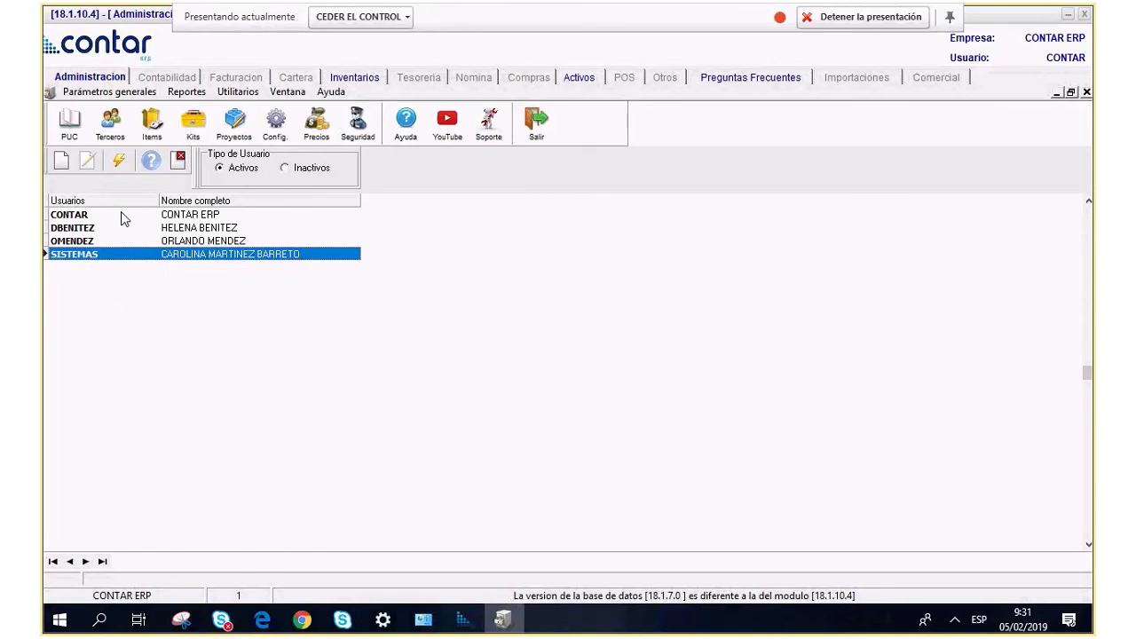
left_click(61, 161)
Enter the new user's login and full name.
left_click(191, 235)
type("AUX")
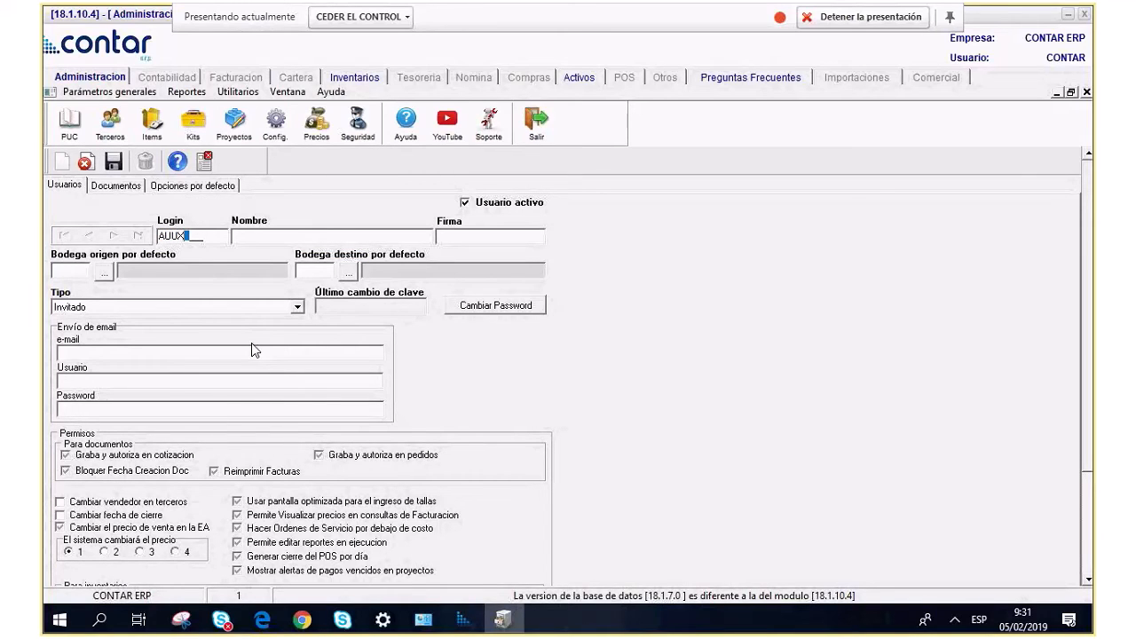
key("BackSpace")
type("UXC")
left_click(253, 237)
key("Tab")
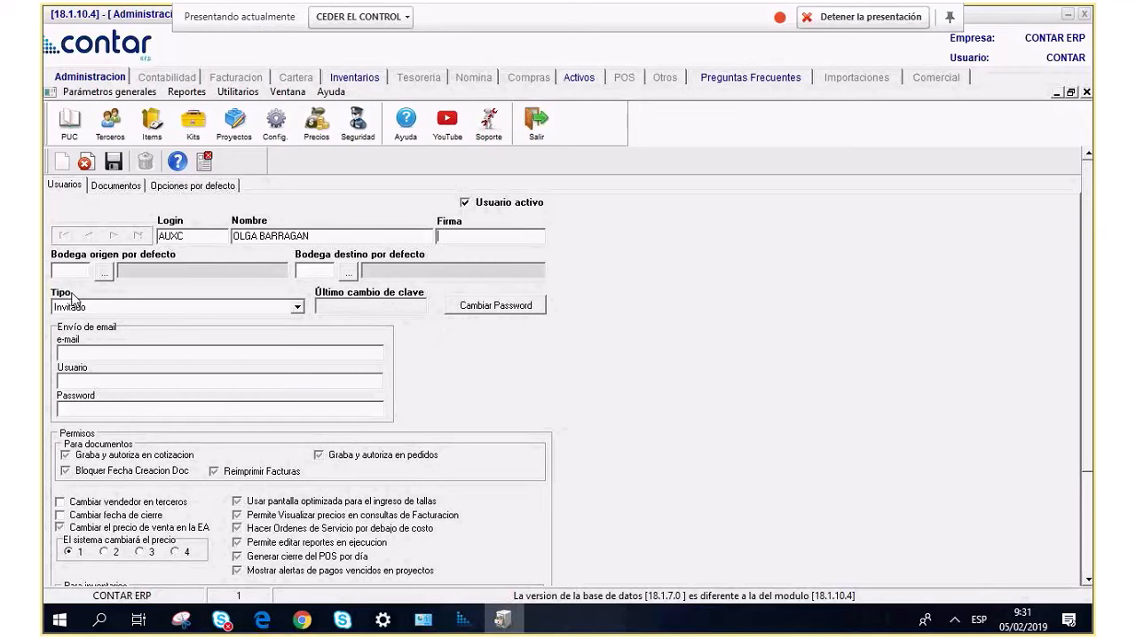
Make the user an Invitado with a new confirmed password, and show its Documentos page.
left_click(98, 306)
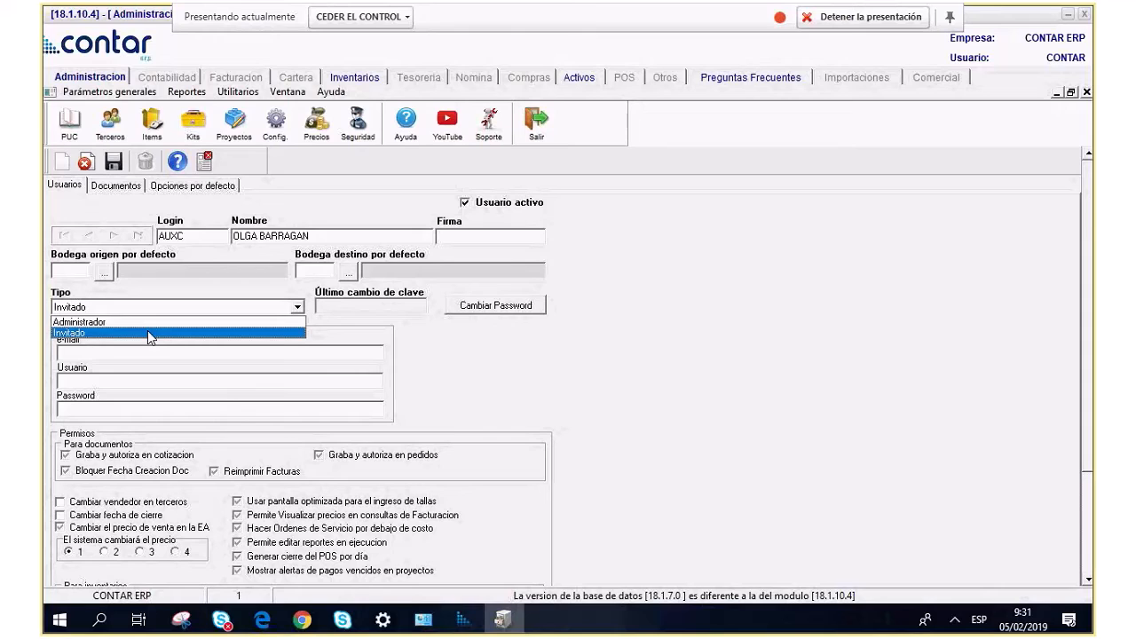
left_click(148, 330)
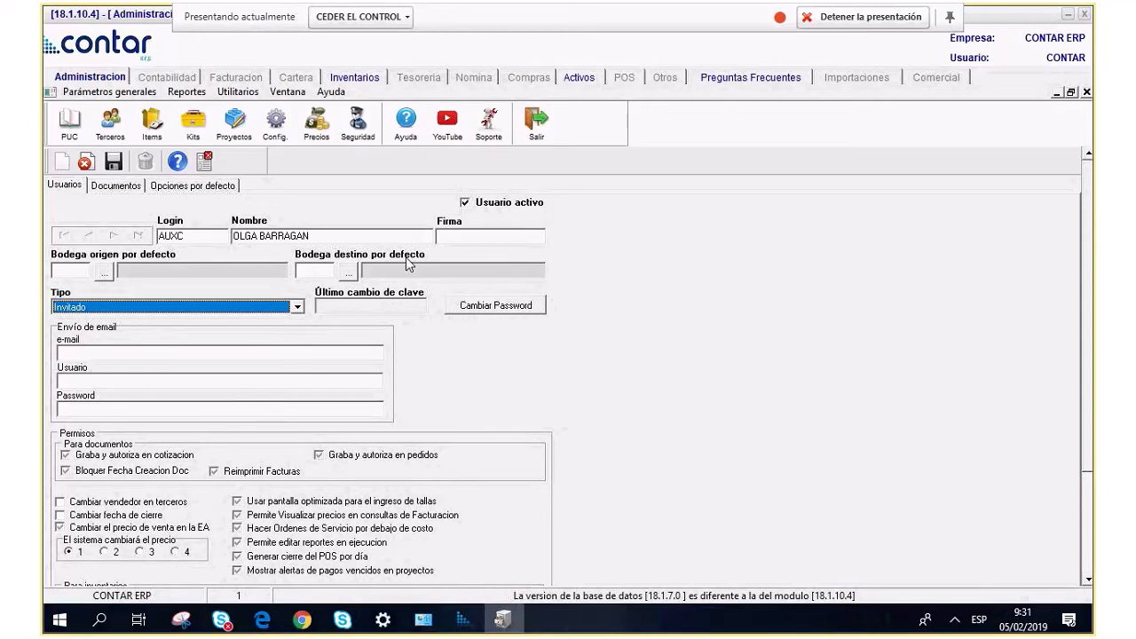
left_click(495, 305)
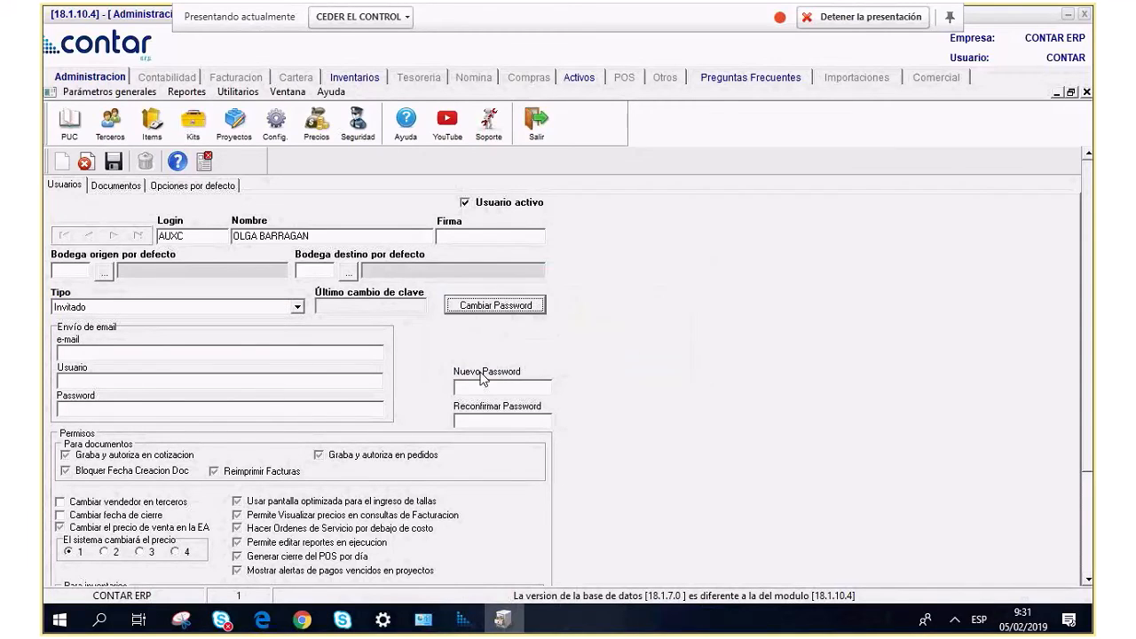
left_click(469, 388)
type("*")
key("Tab")
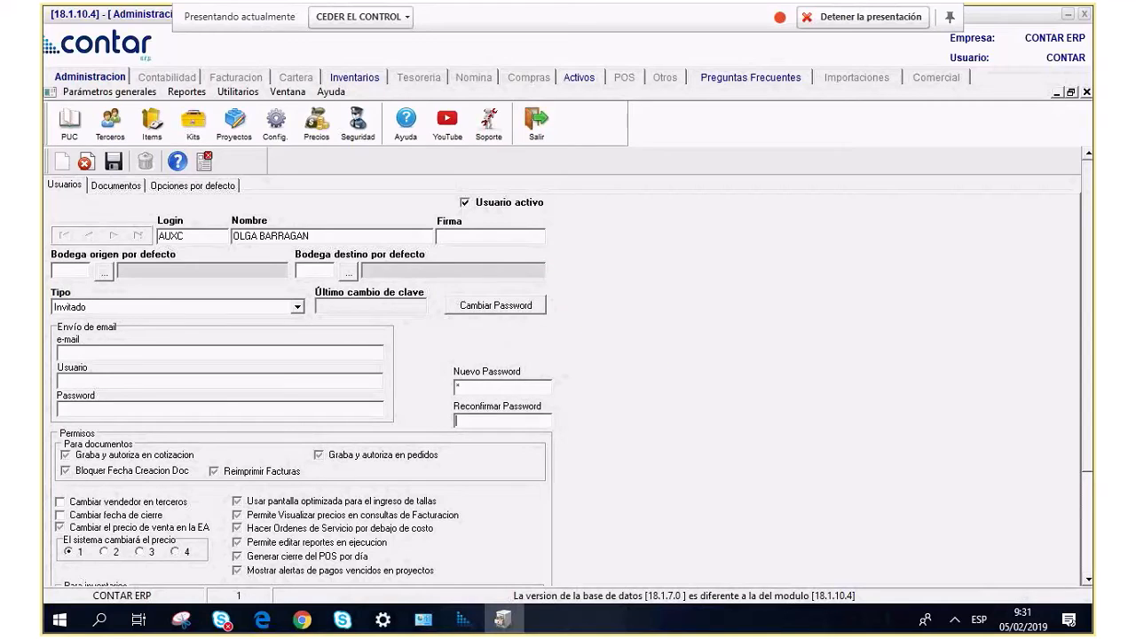
type("*")
key("Tab")
left_click(124, 187)
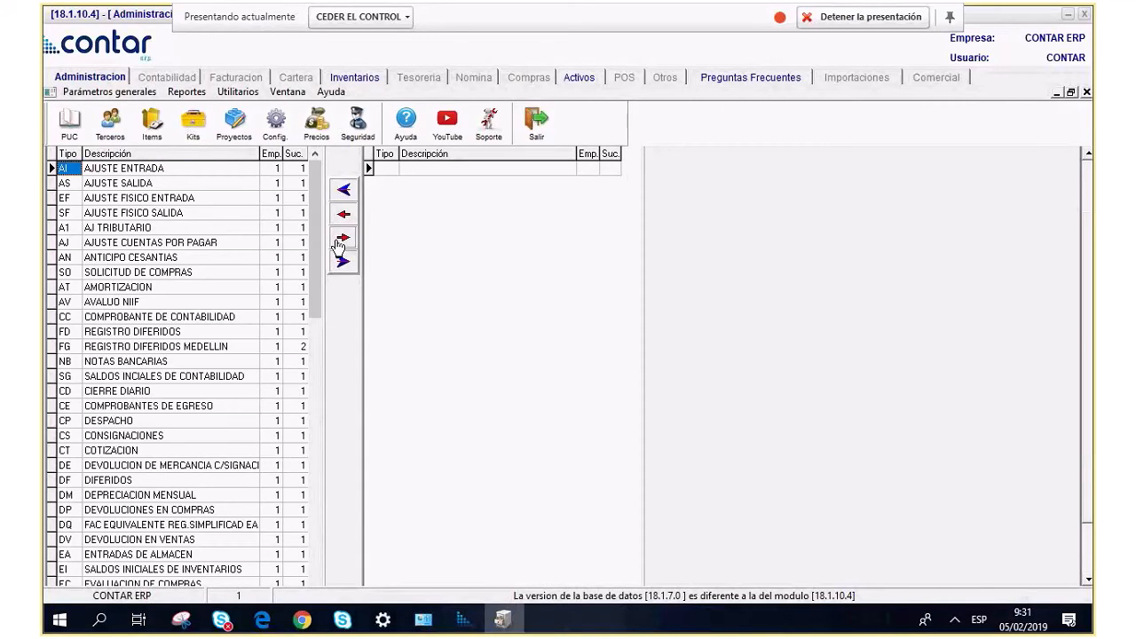
Assign AJUSTE CUENTAS POR PAGAR and another document type to the user with the red arrow.
left_click(213, 243)
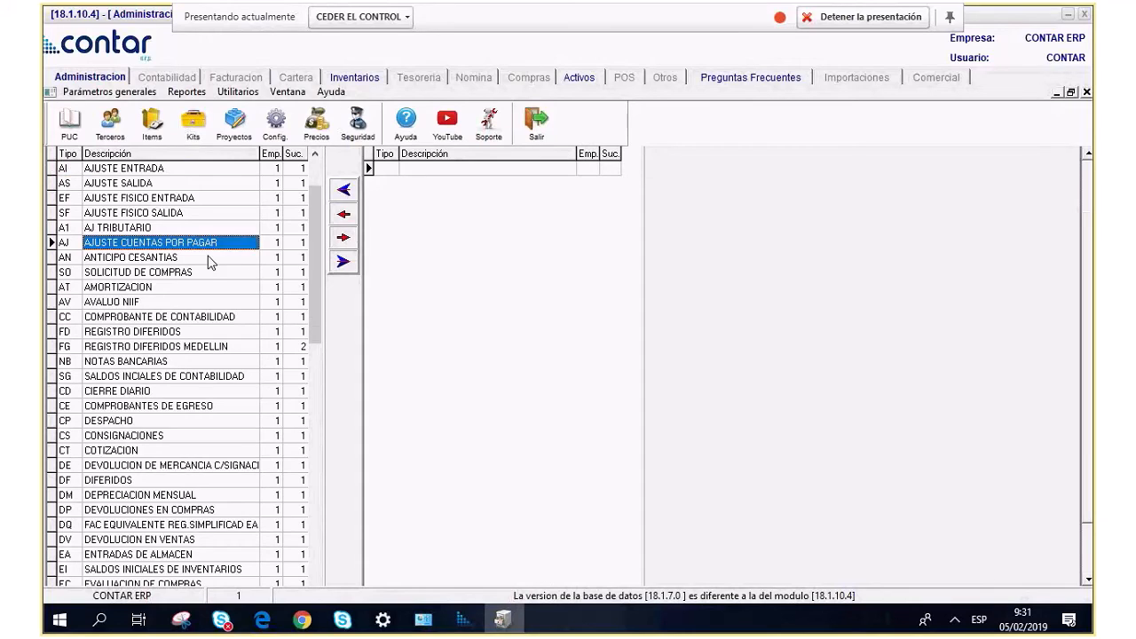
left_click(351, 241)
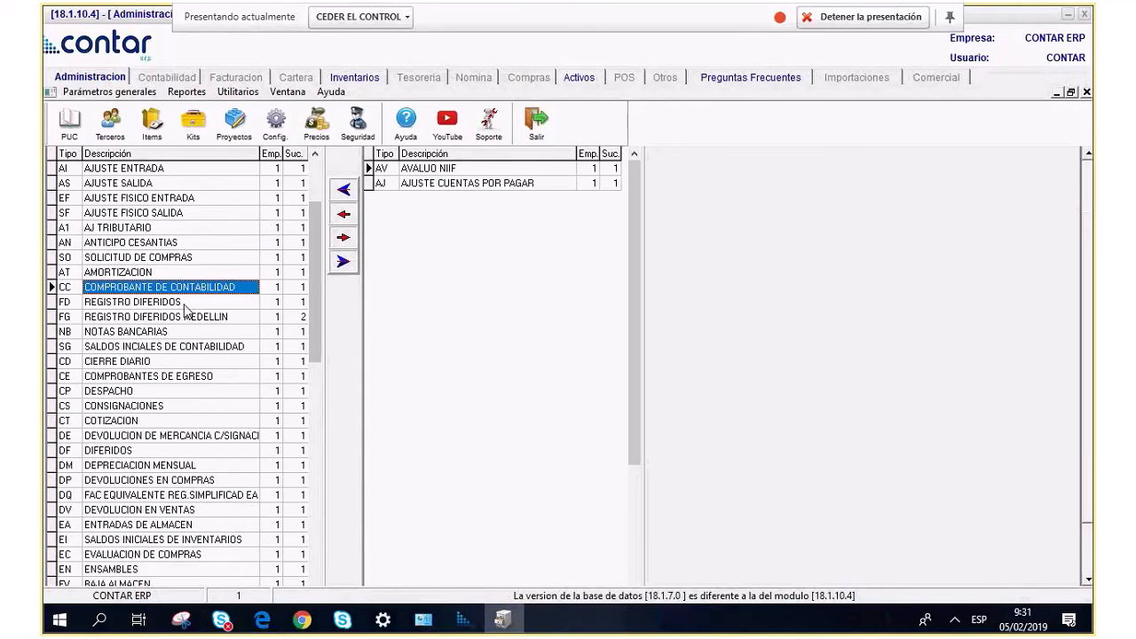
left_click(184, 314)
left_click(349, 242)
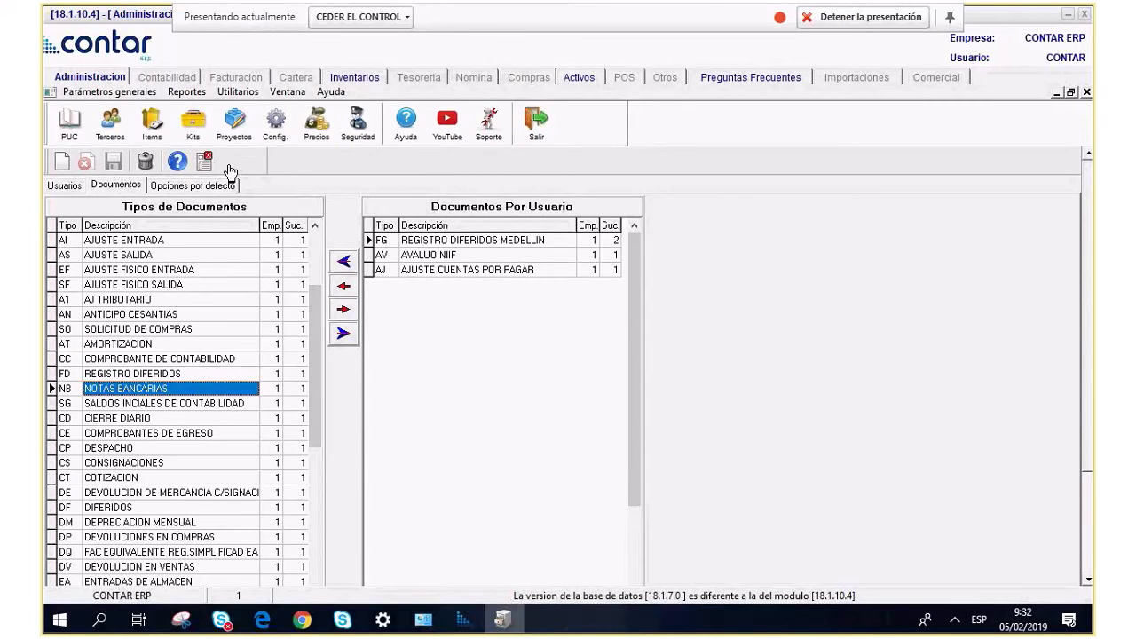
Back on the Usuarios page, save the new user's record and close the form.
left_click(78, 186)
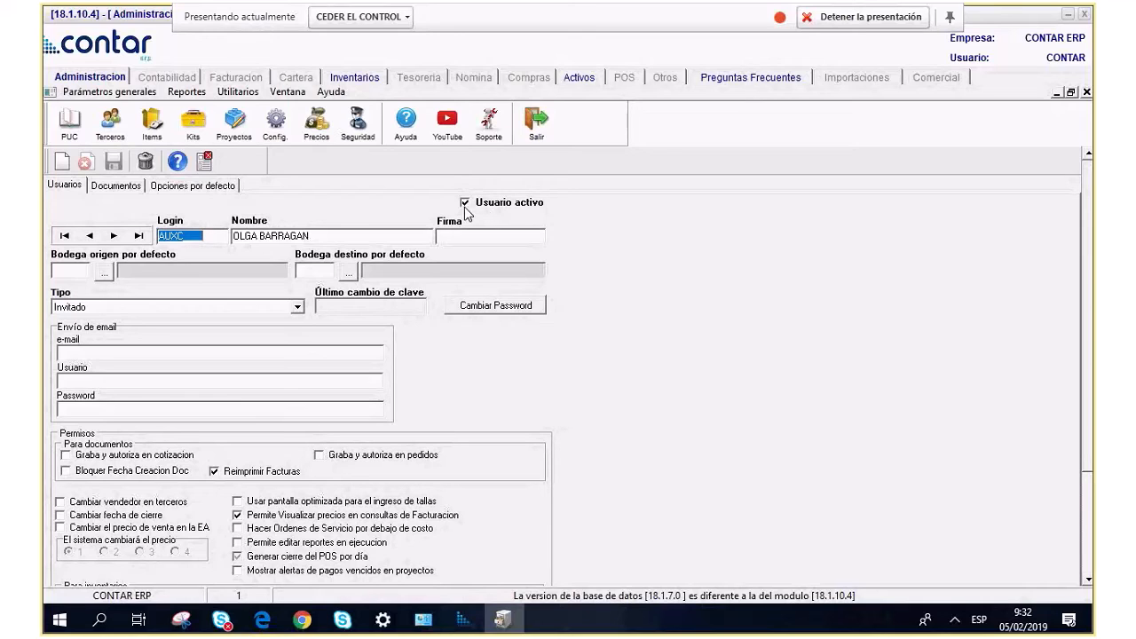
left_click(465, 210)
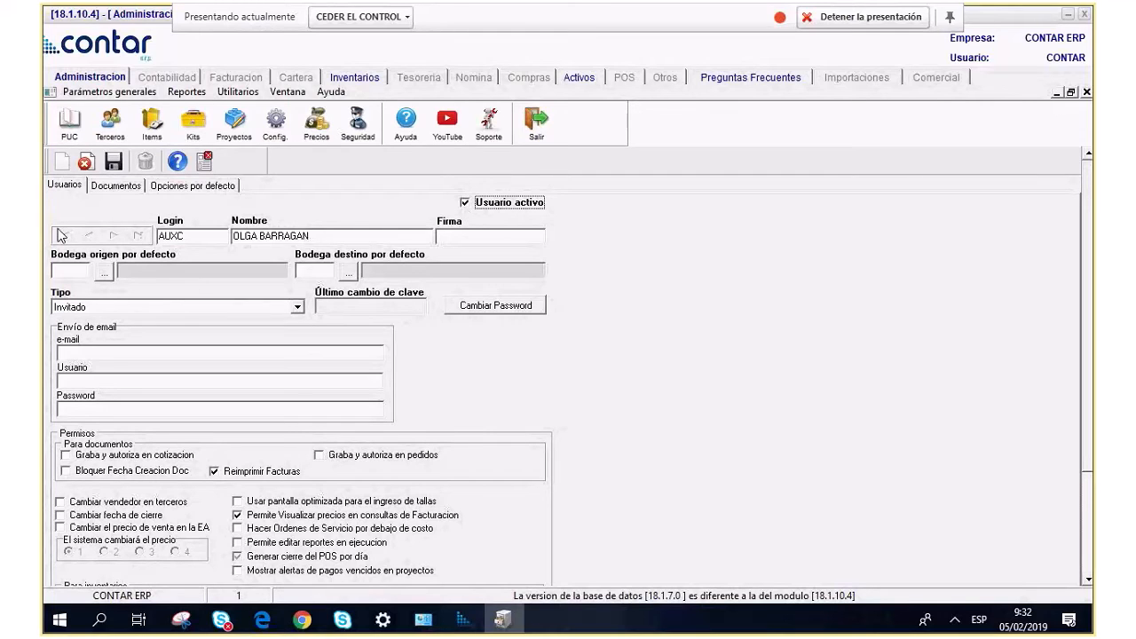
left_click(114, 161)
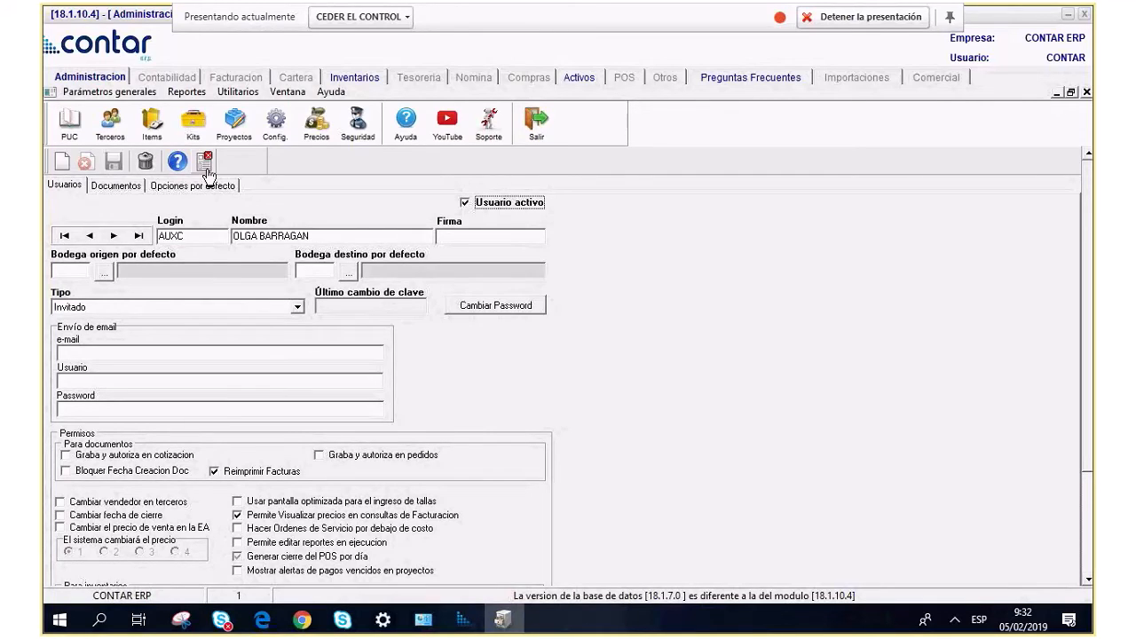
left_click(205, 162)
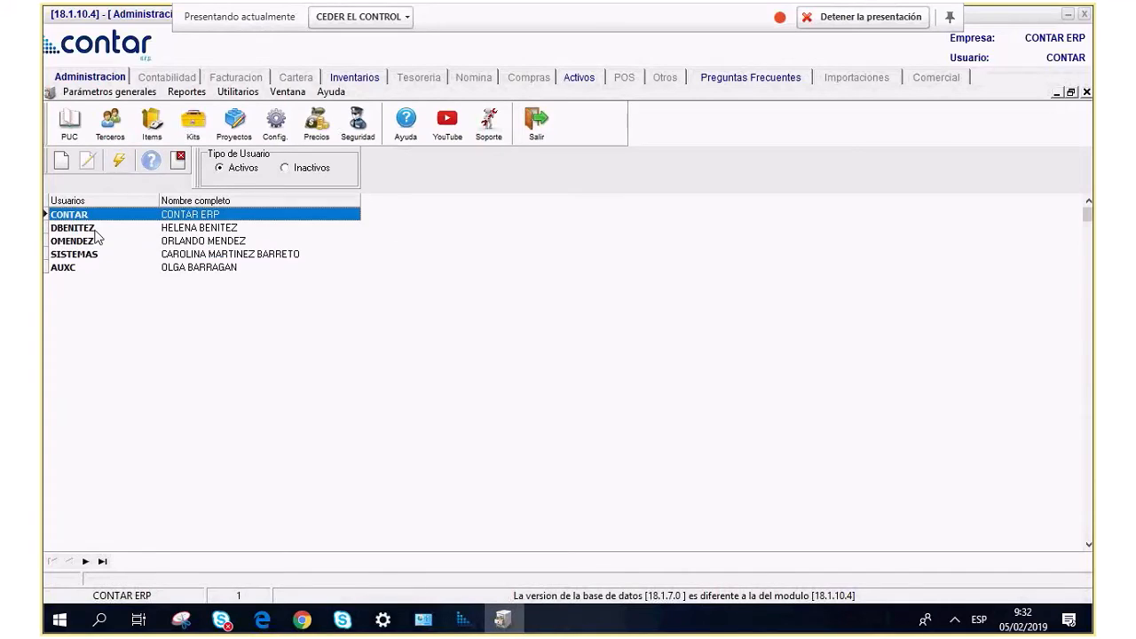
Select the new user, close the Usuarios list, and go to the Parámetros generales menu.
left_click(78, 269)
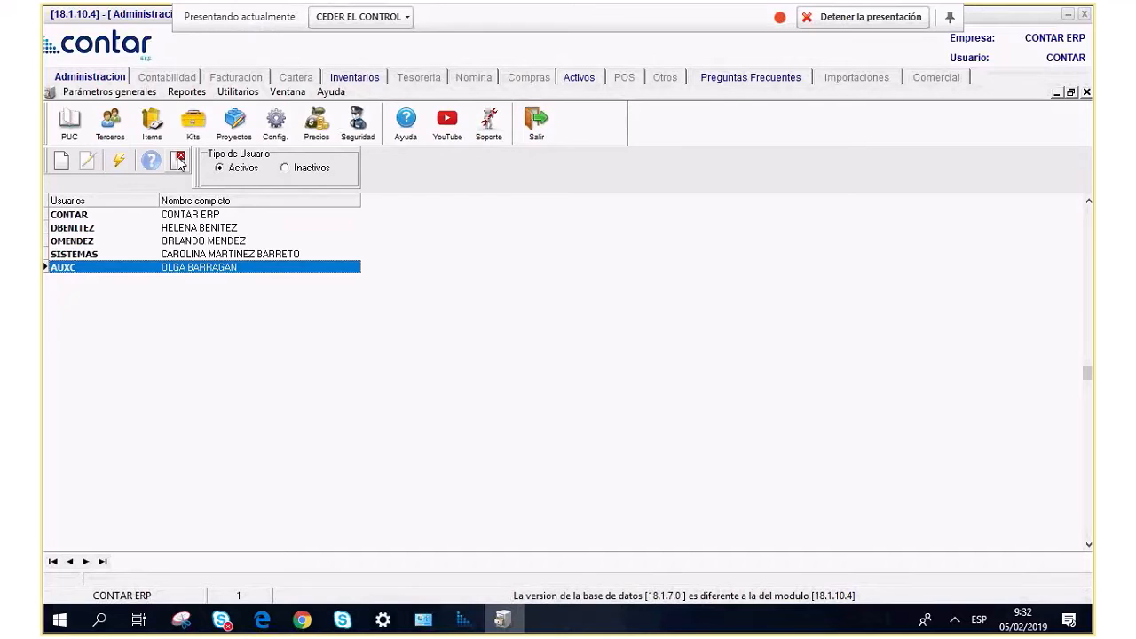
left_click(178, 161)
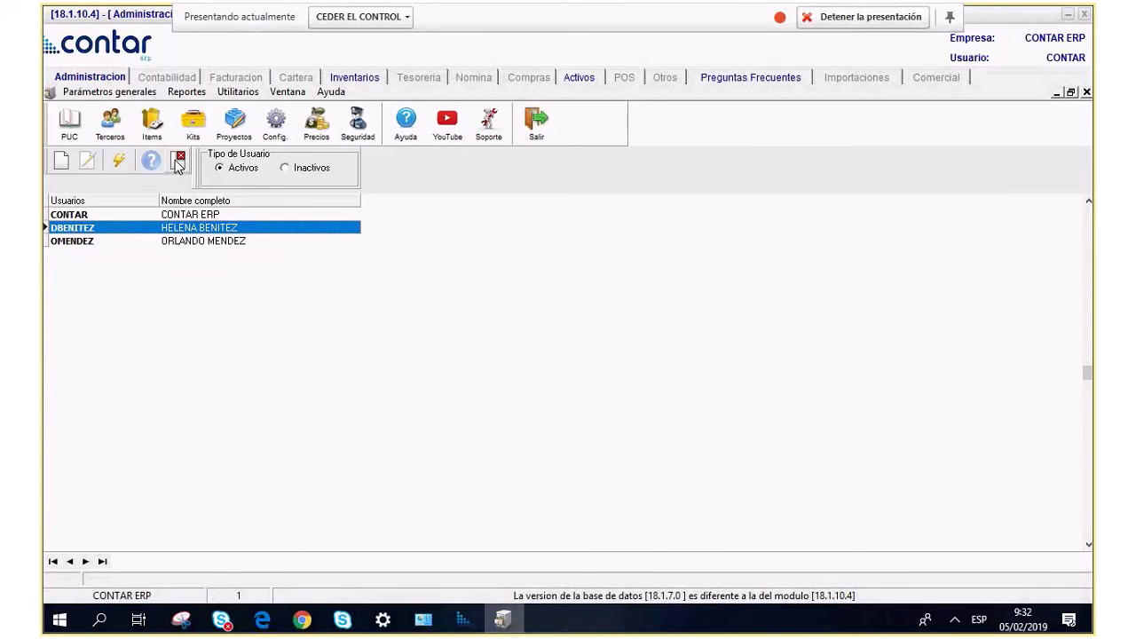
left_click(178, 162)
left_click(93, 91)
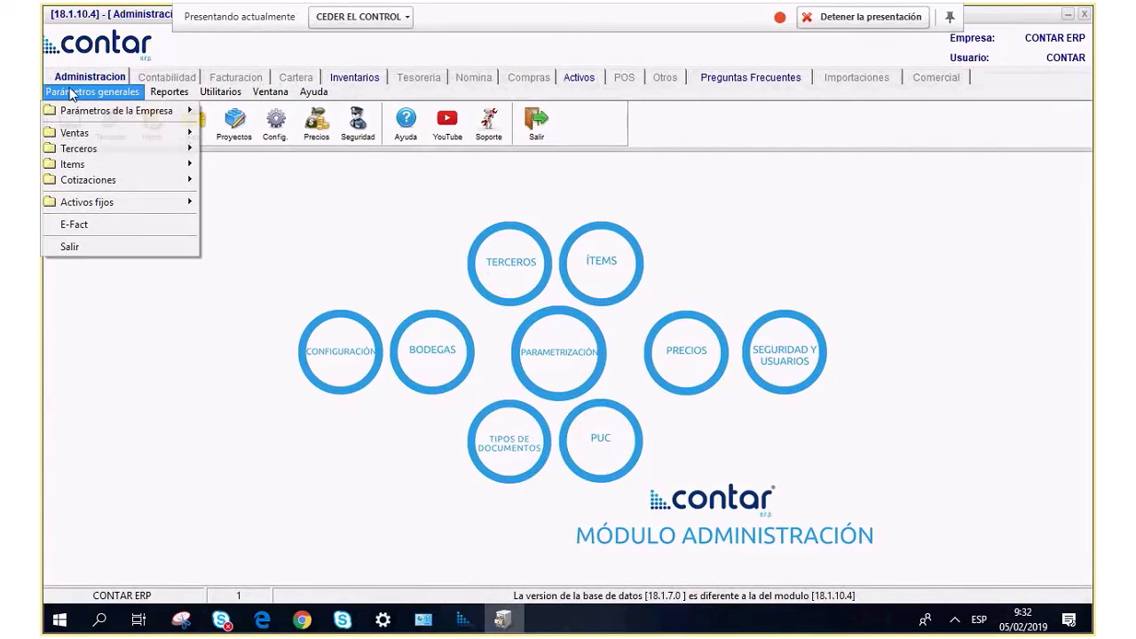
Open the Seguridad user list and edit the last user's Activos Fijos permissions.
mouse_move(170, 122)
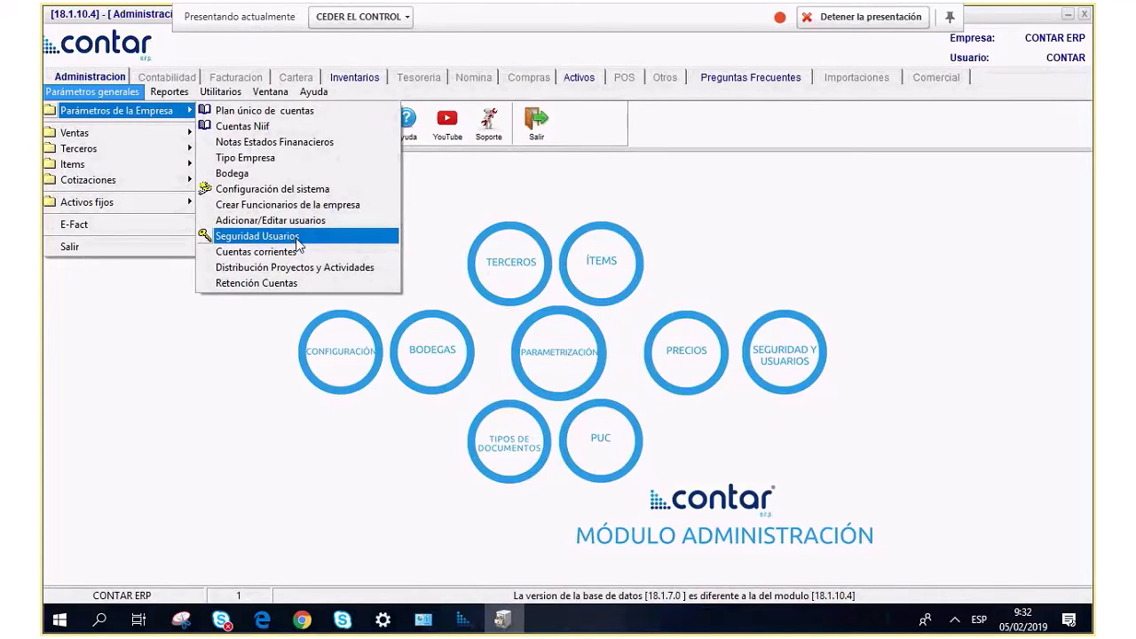
left_click(589, 247)
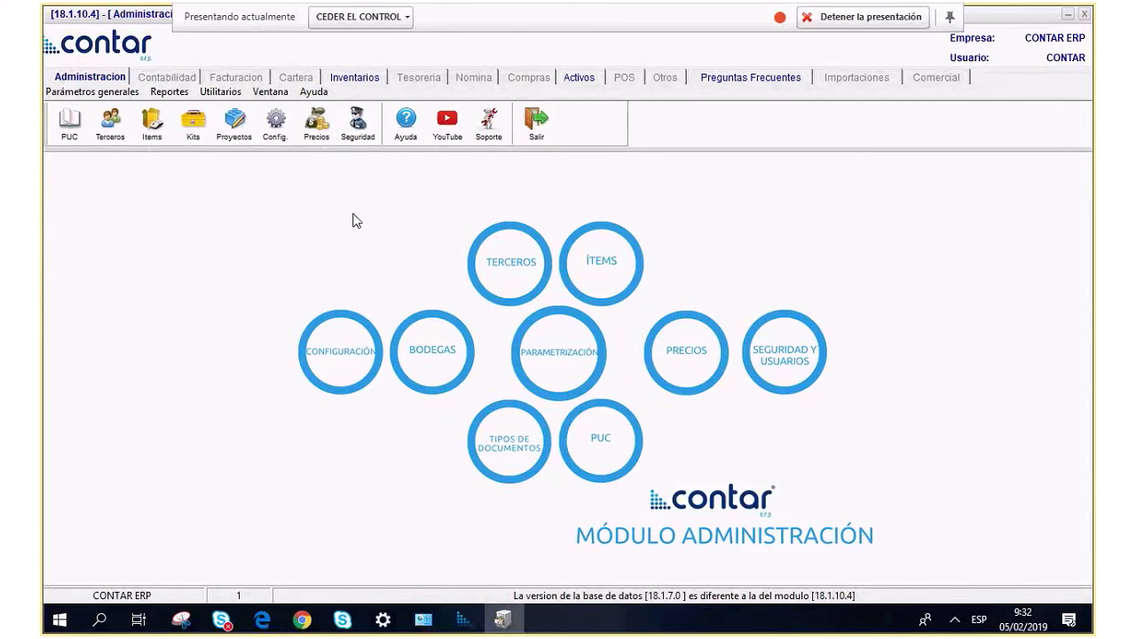
left_click(356, 128)
mouse_move(299, 634)
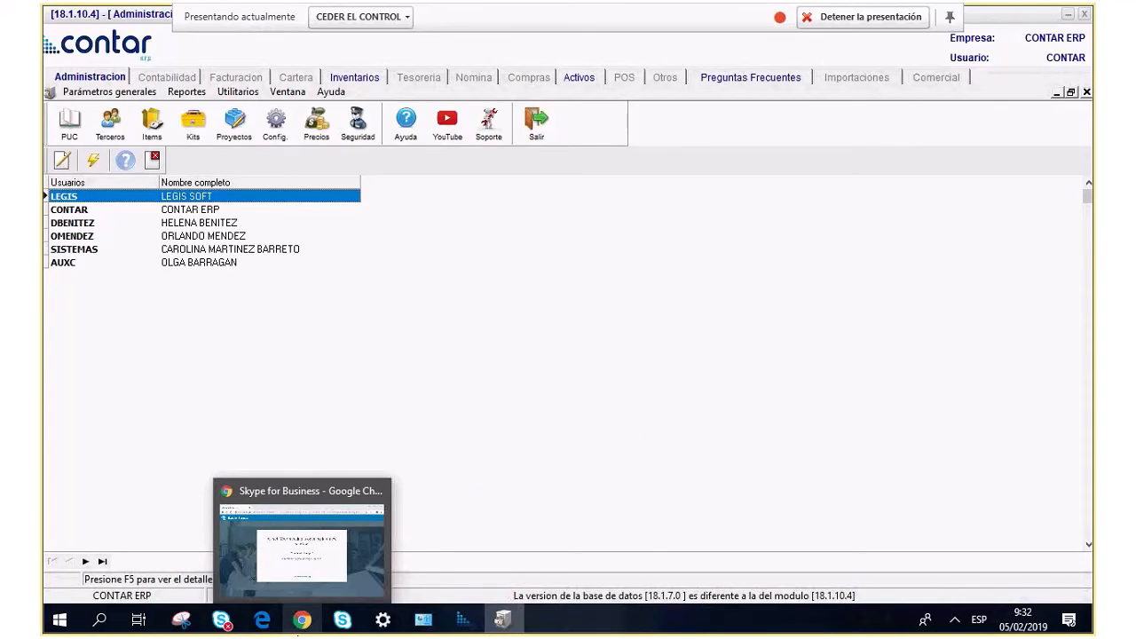
left_click(81, 266)
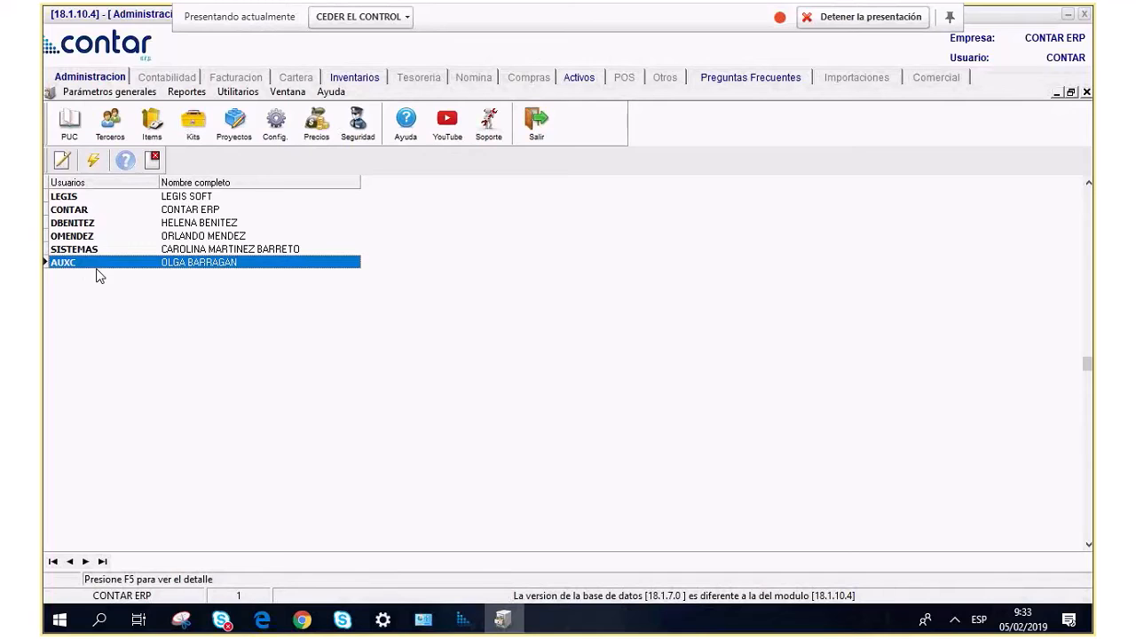
left_click(62, 160)
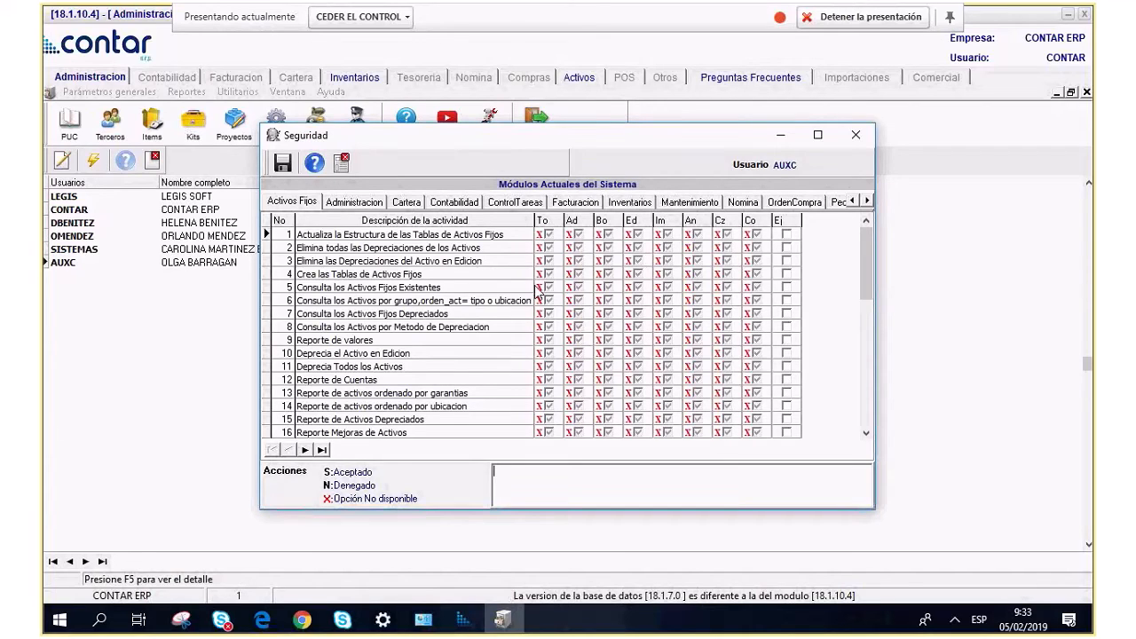
Grant Ej on the first Activos Fijos activity and save the permission.
left_click(351, 206)
left_click(786, 236)
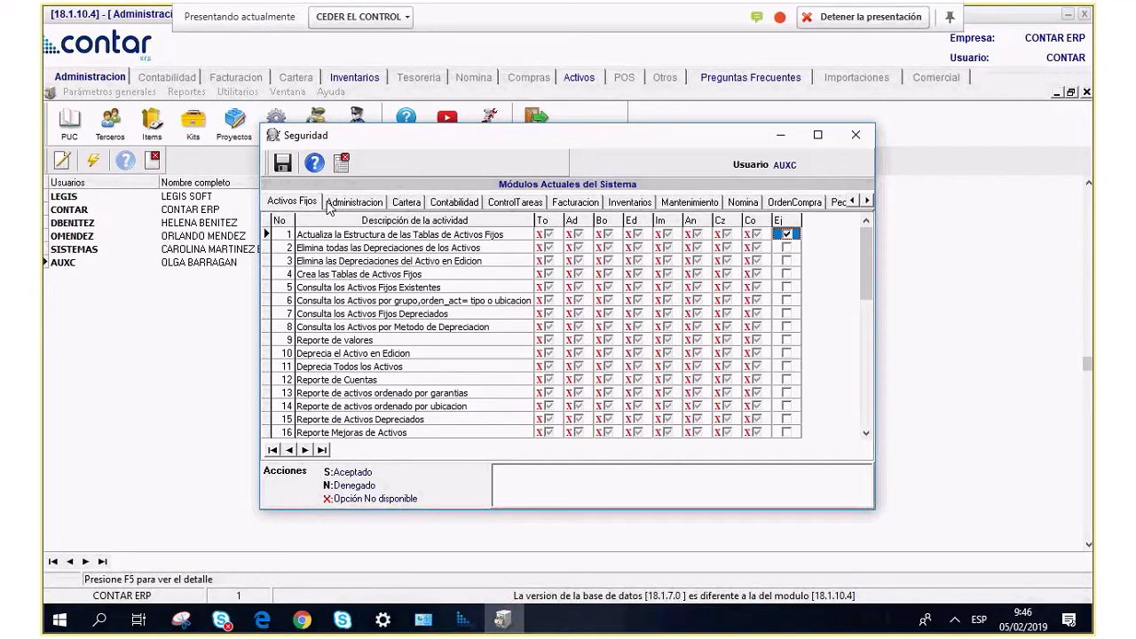
left_click(283, 163)
Review the Administracion, Cartera, Contabilidad and ControlTareas permissions, then close Seguridad.
left_click(354, 202)
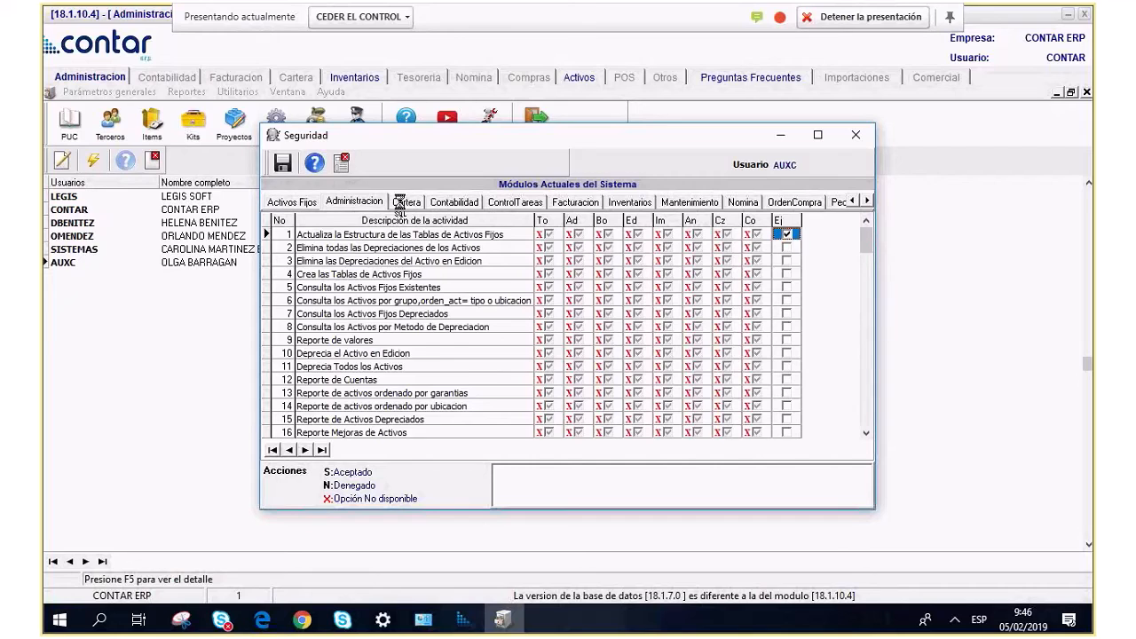
left_click(406, 203)
left_click(453, 202)
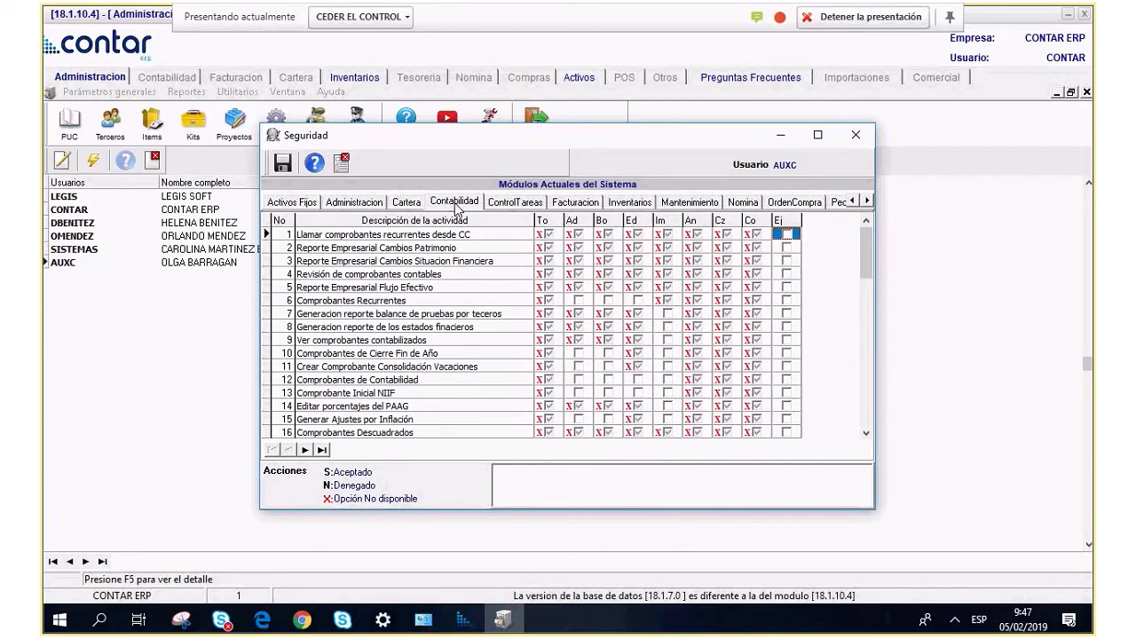
left_click(515, 202)
left_click(855, 135)
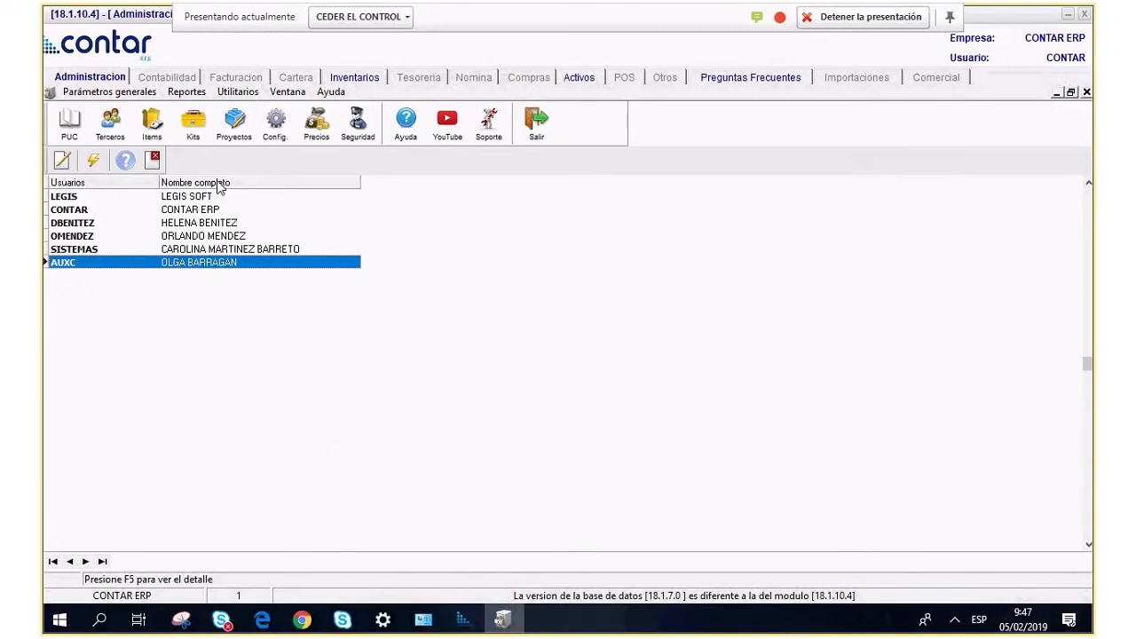
Close the Usuarios list and open the Parámetros de la Empresa > Cuentas corrientes bank list.
left_click(152, 167)
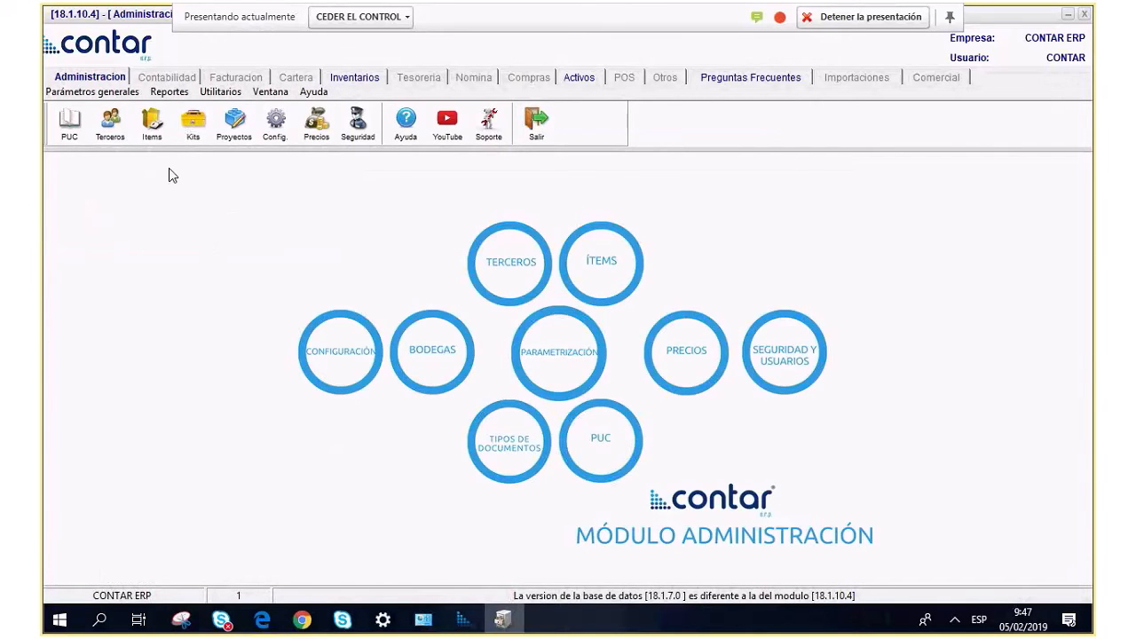
left_click(78, 93)
mouse_move(73, 113)
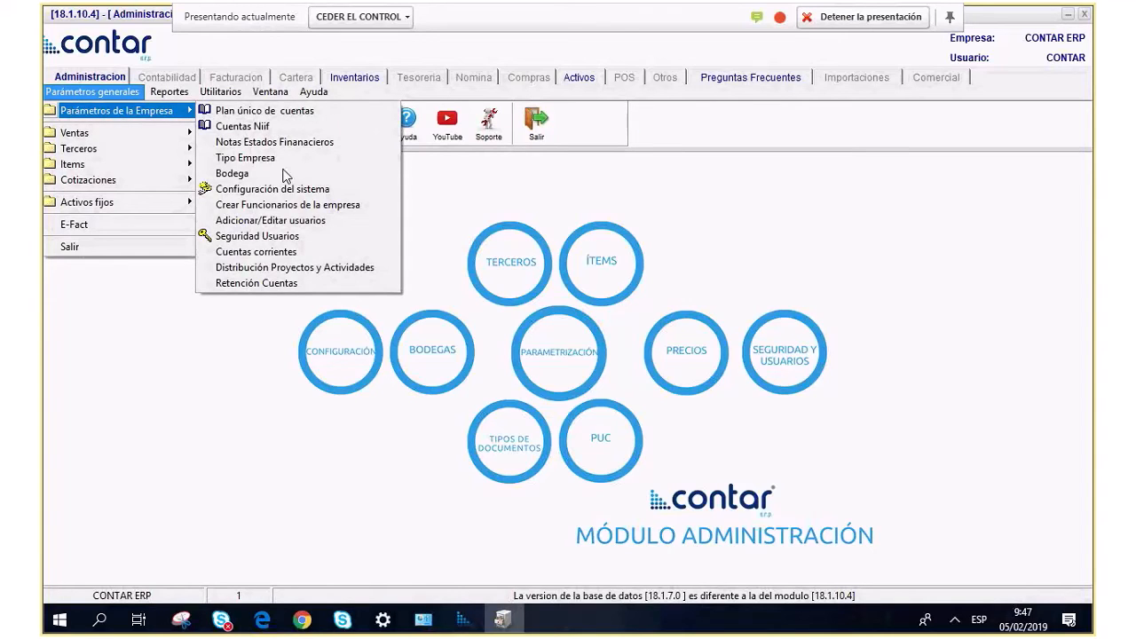
left_click(282, 253)
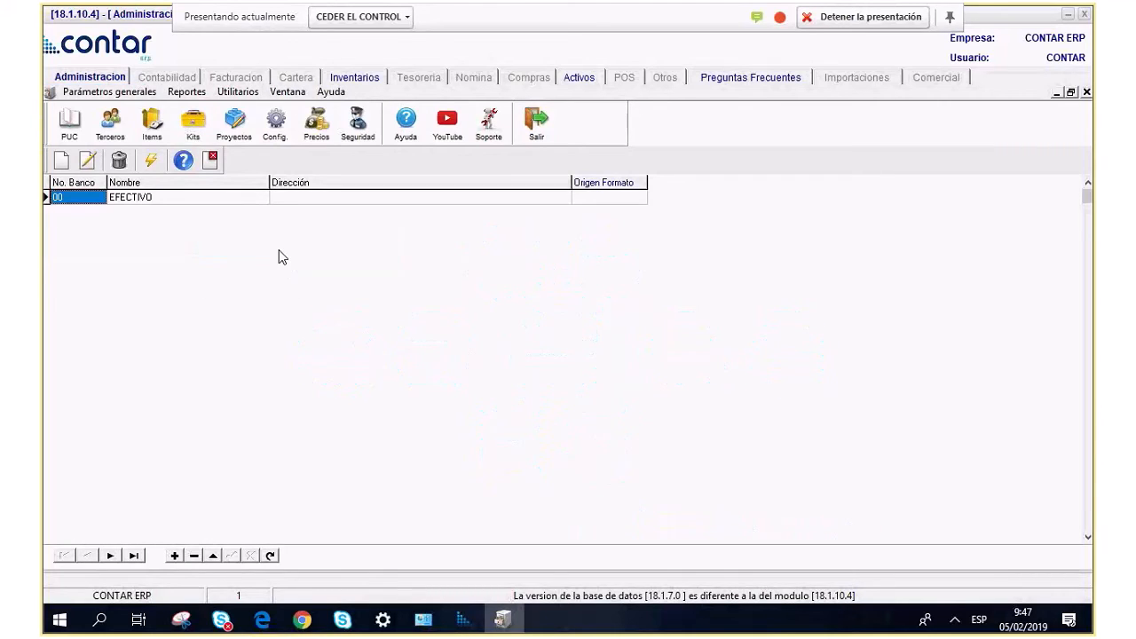
Inspect the EFECTIVO bank record's Agencia and Código fields, then close it and the bank list.
left_click(182, 197)
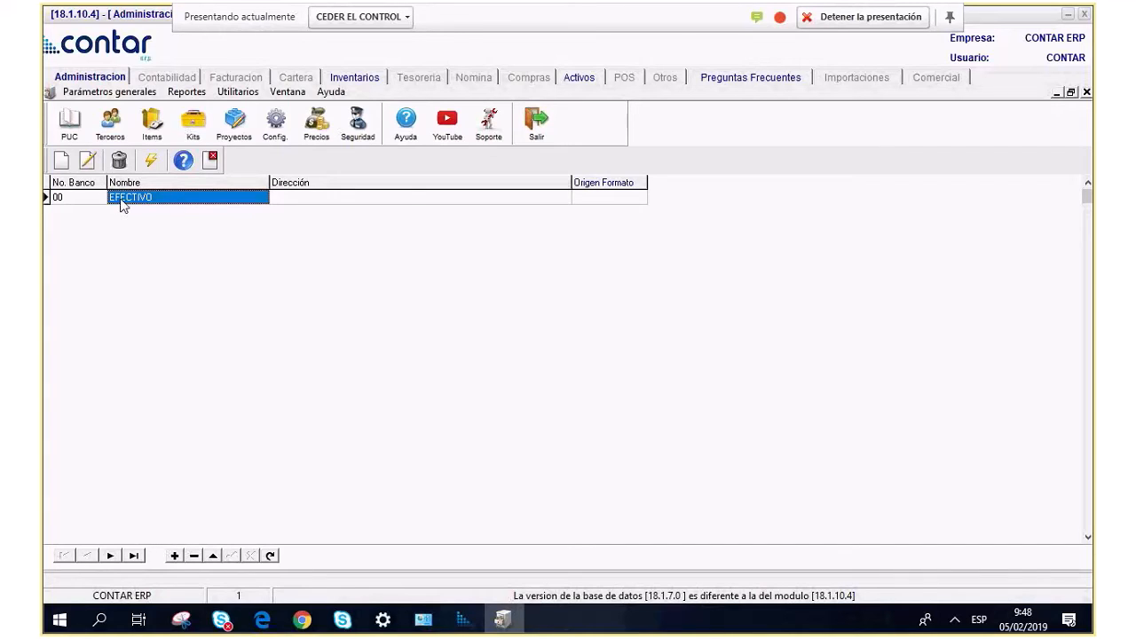
left_click(86, 160)
left_click(175, 240)
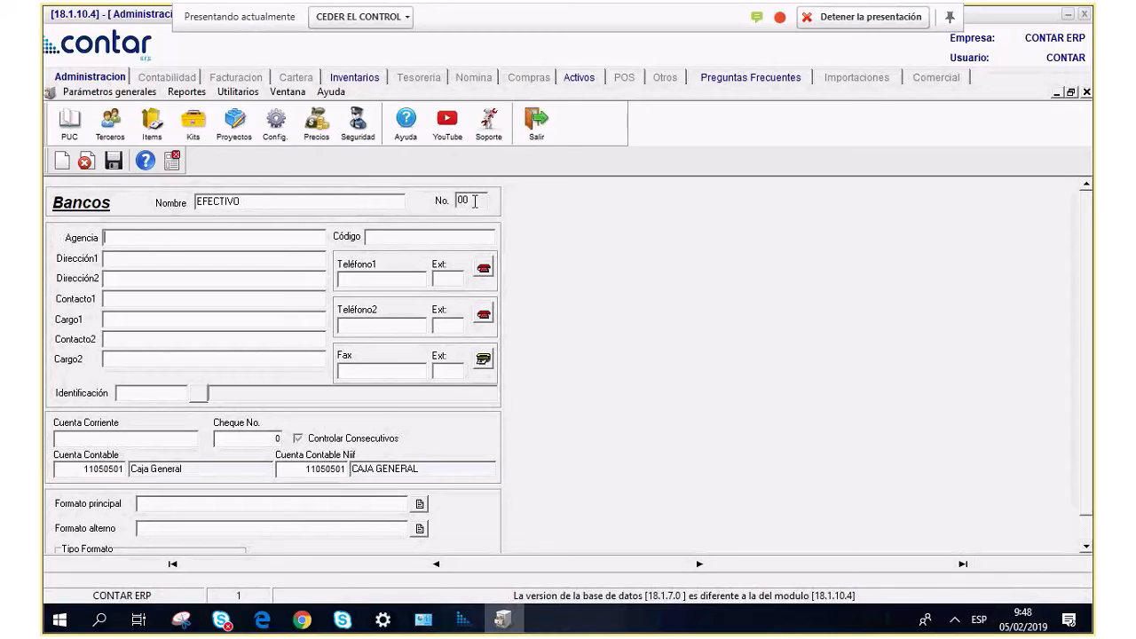
left_click(387, 235)
left_click(172, 159)
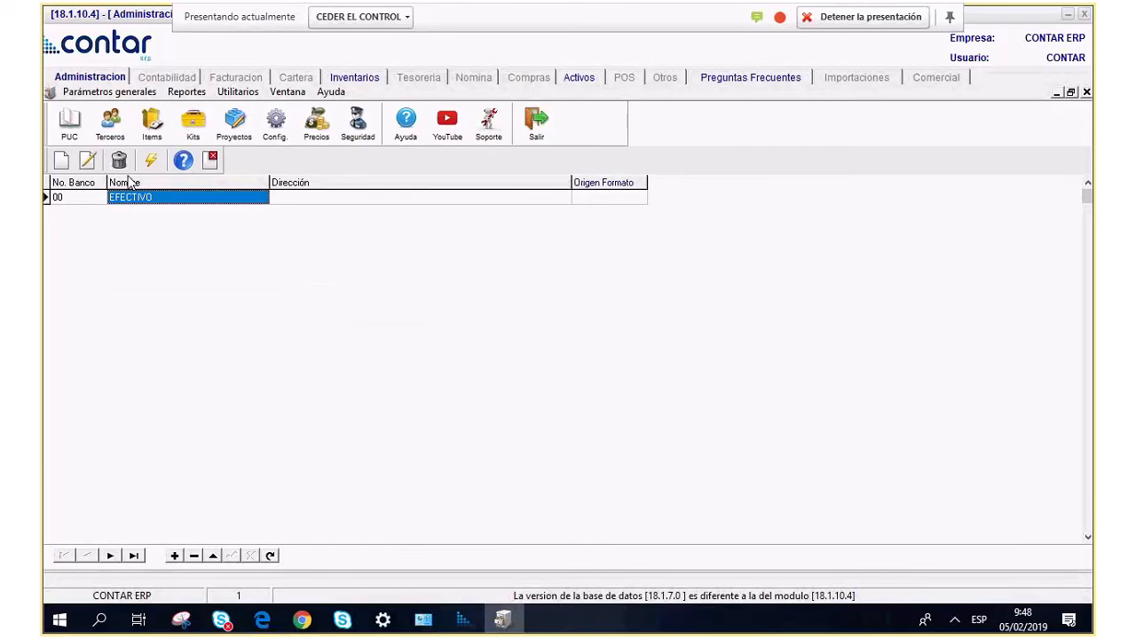
left_click(210, 160)
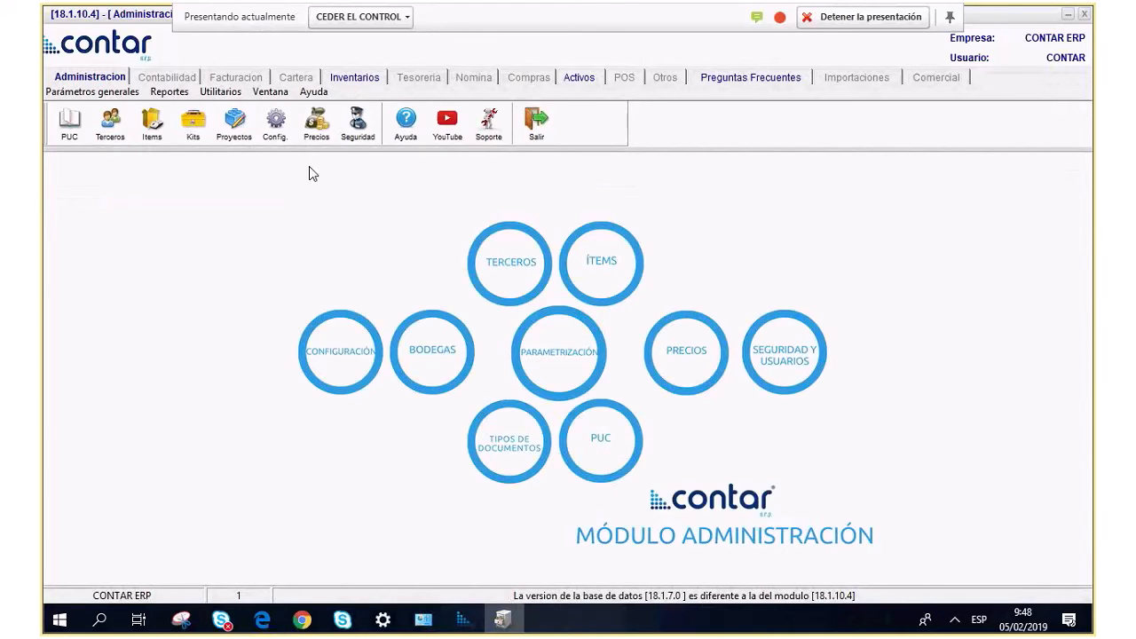
Open the Retenciones withholding table from Parámetros generales > Terceros.
left_click(71, 94)
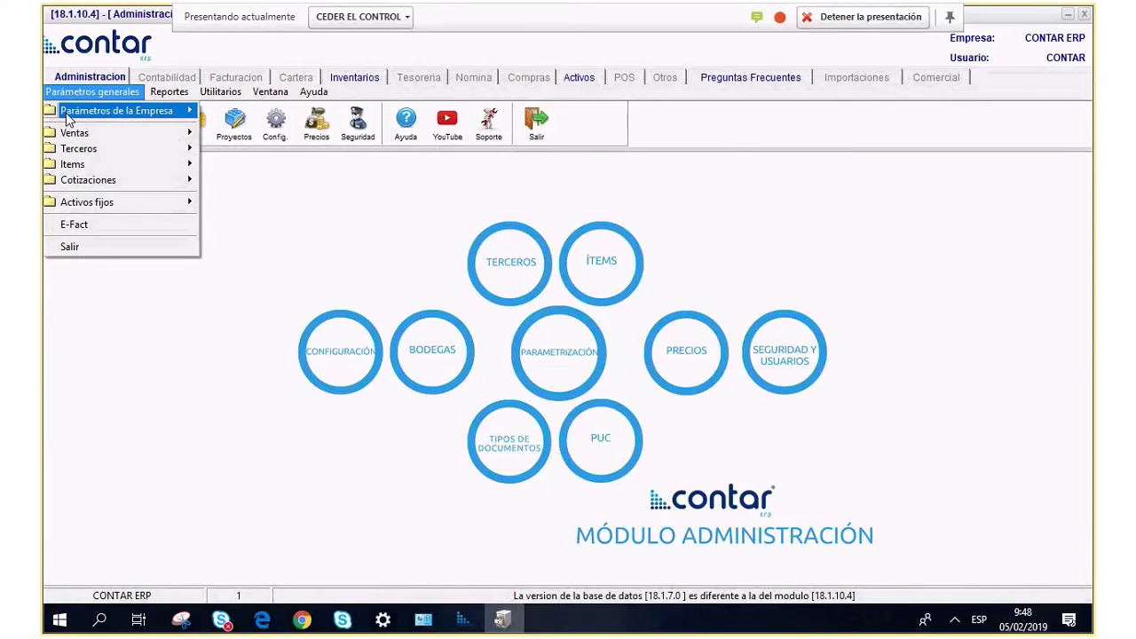
mouse_move(72, 154)
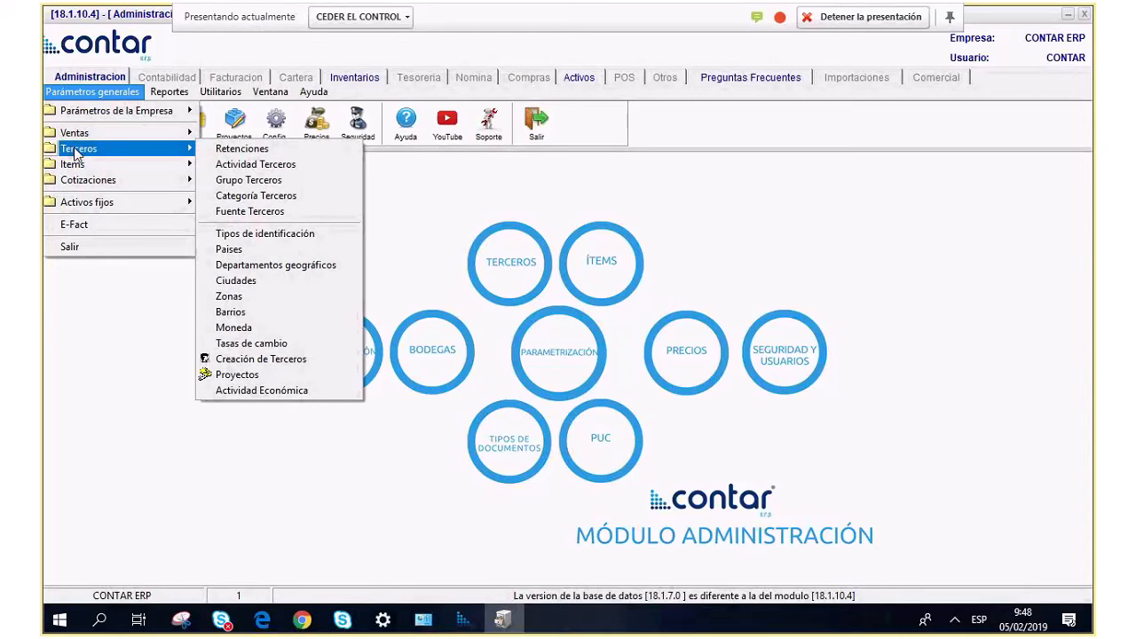
left_click(233, 151)
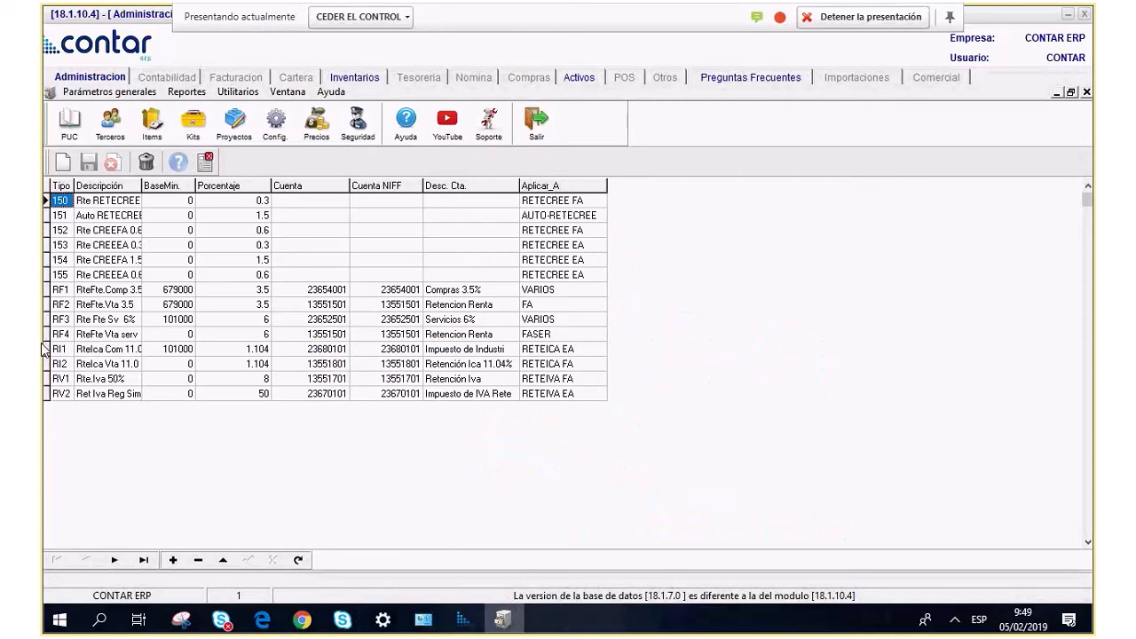
Review the RF1 and RF2 withholding rates and append a blank row below RV2.
left_click(153, 232)
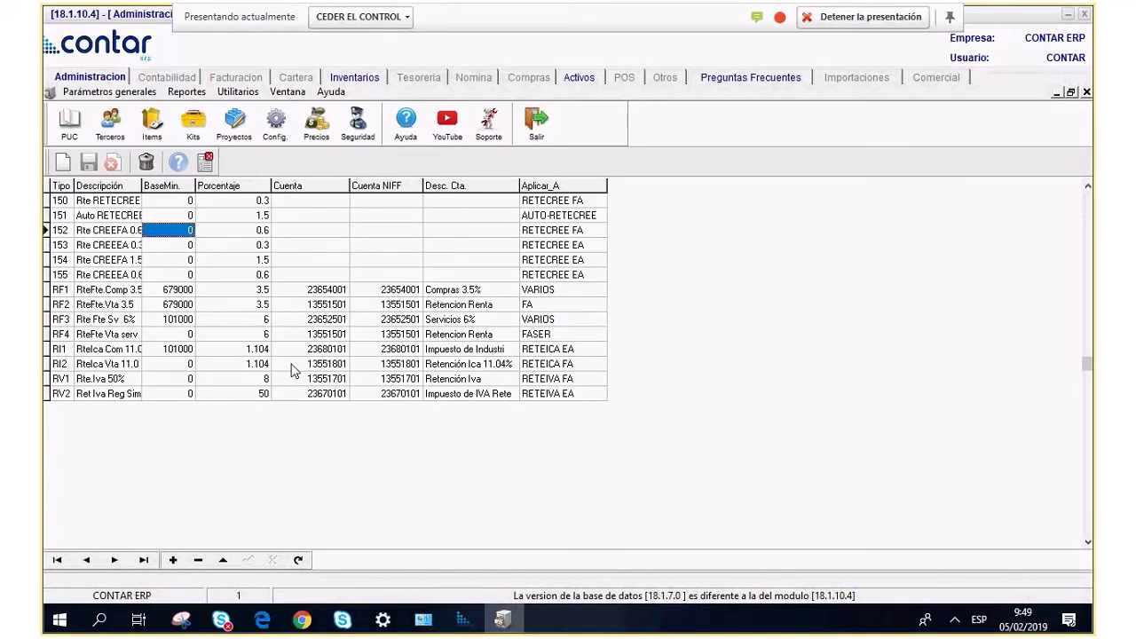
key("Down")
key("Down")
key("Down")
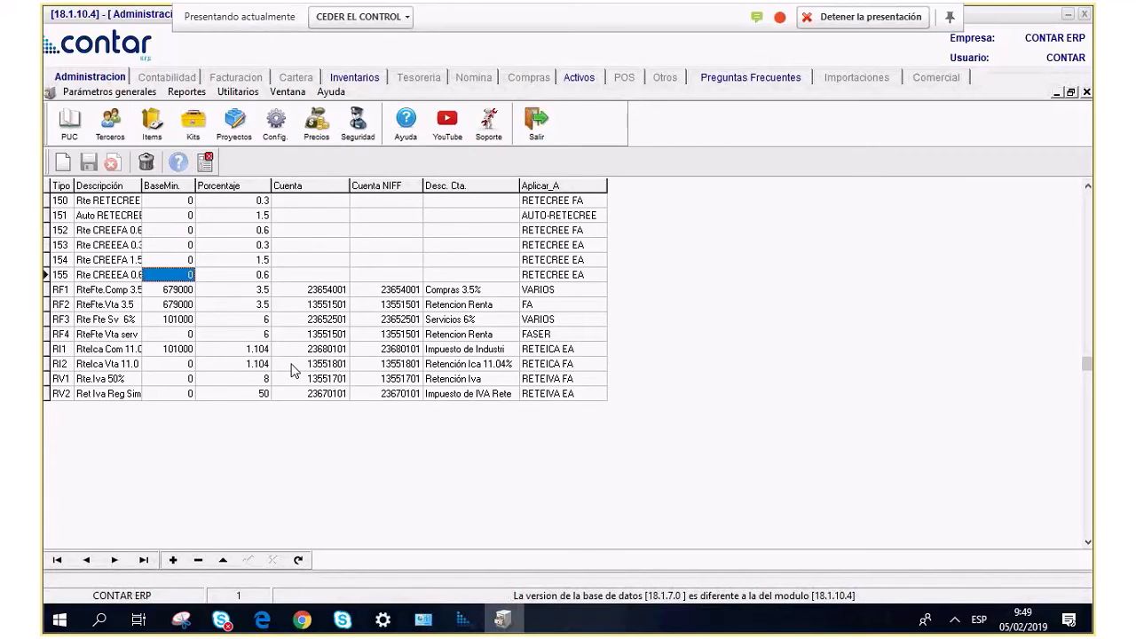
key("Home")
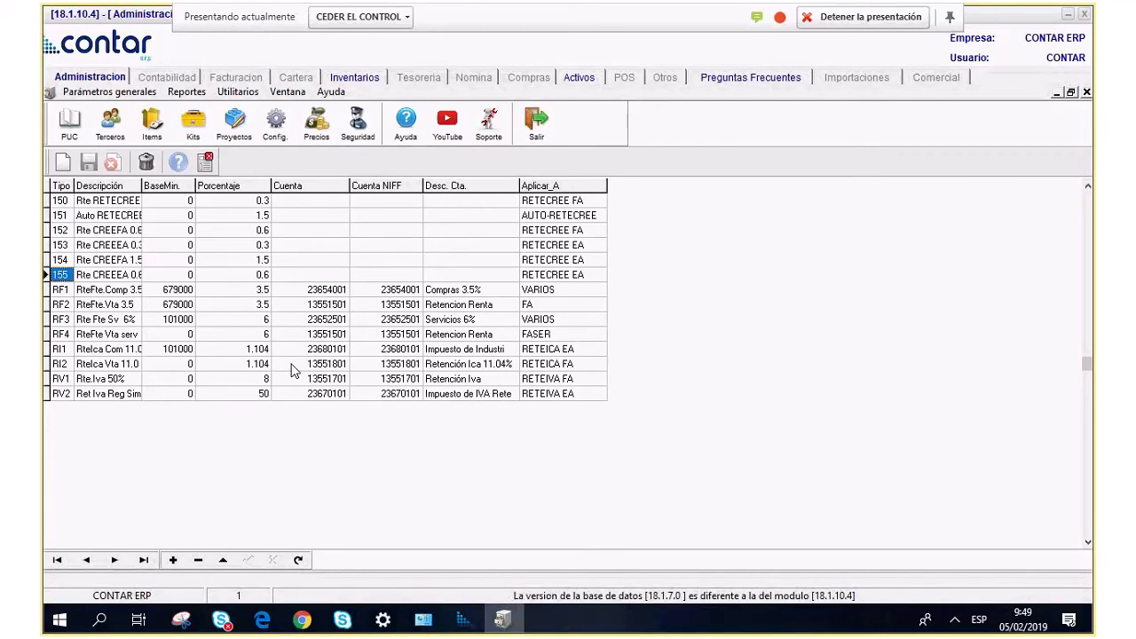
key("Down")
key("Right")
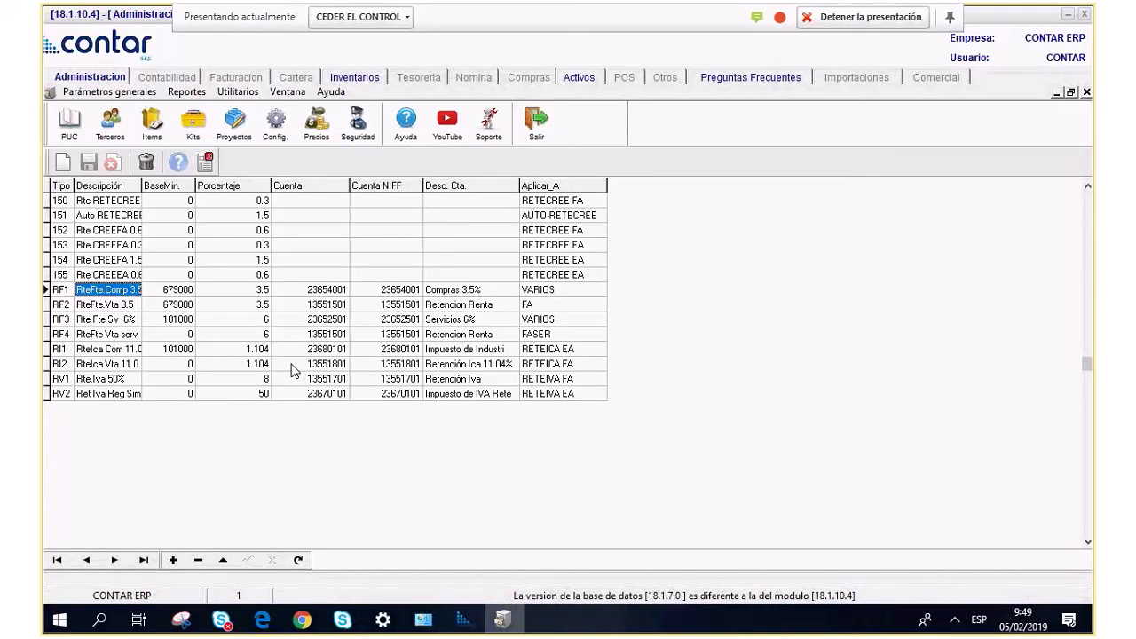
key("Down")
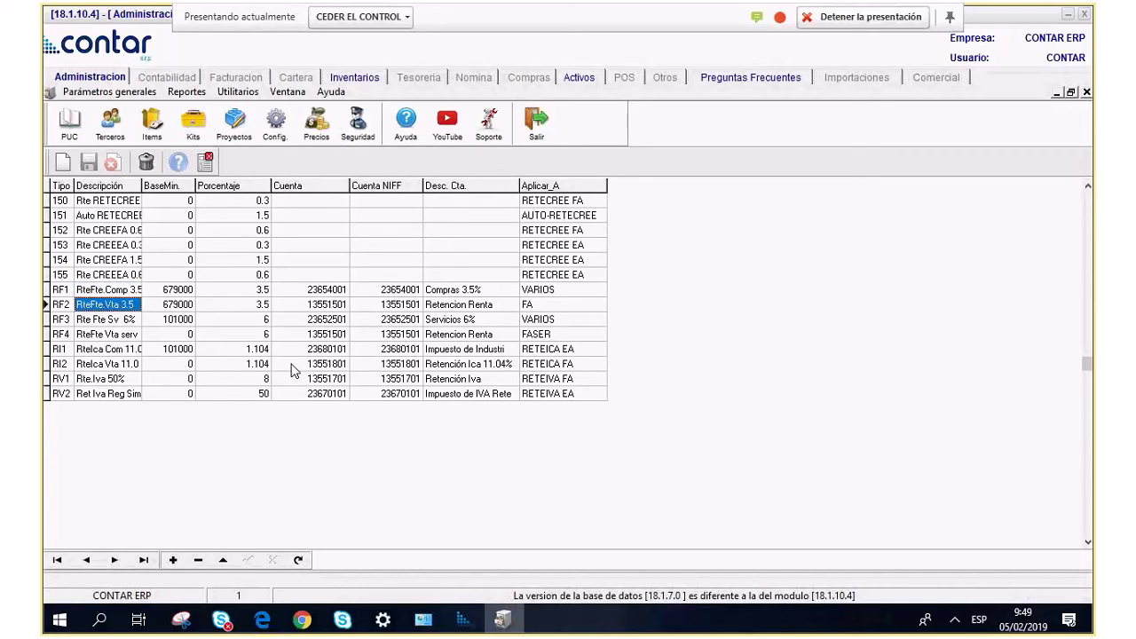
key("Right")
key("Right")
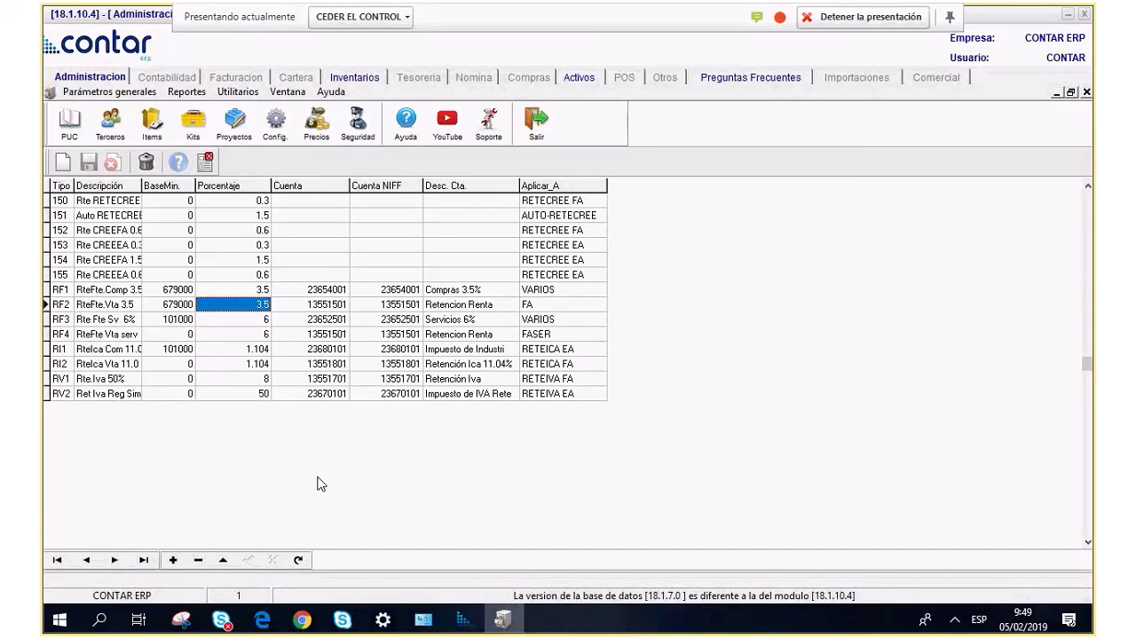
key("Left")
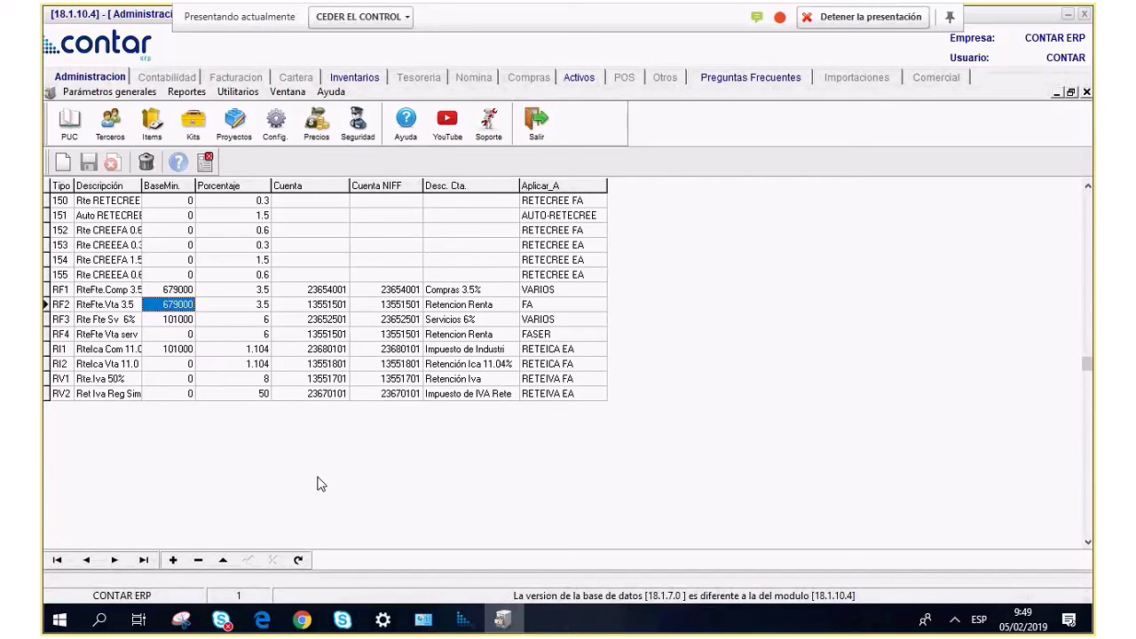
key("Down")
key("Down")
key("Down")
key("Down")
key("Down")
key("Down")
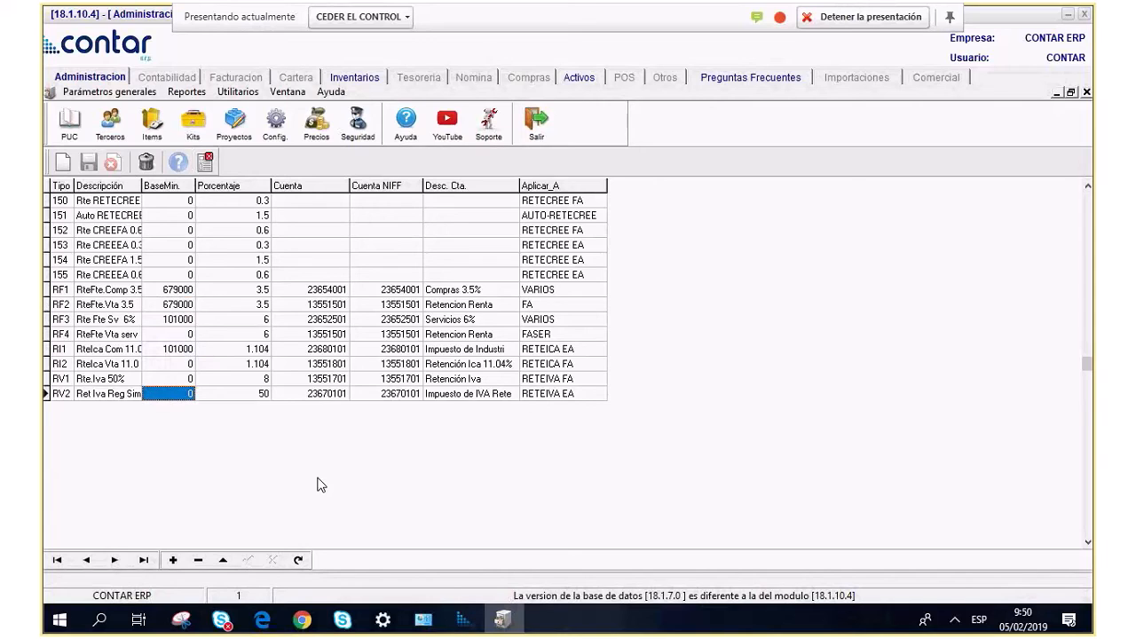
key("Down")
left_click(67, 411)
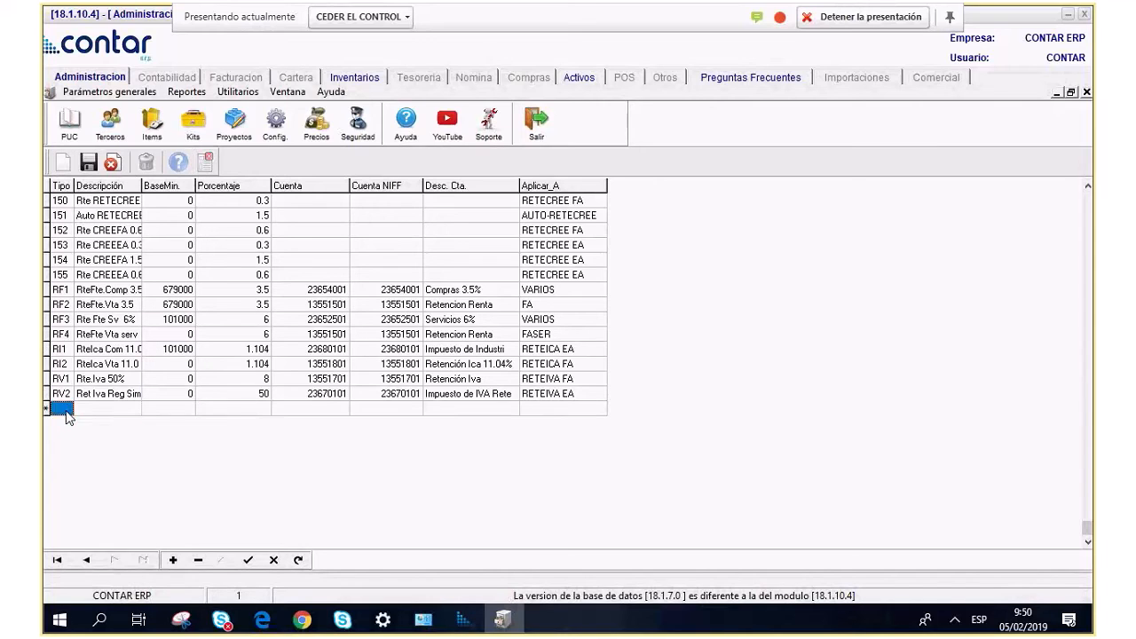
Enter withholding type 158 with description 'RT VTA 2.5%'.
type("158")
key("Tab")
type("RETENCION ")
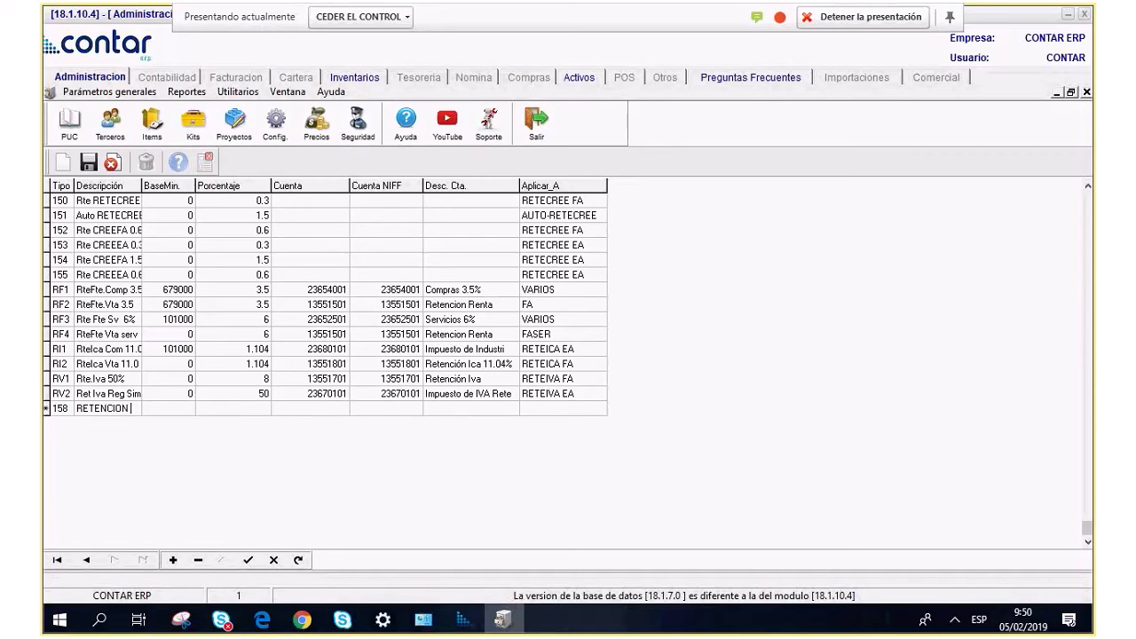
type("VENTA")
left_click(172, 408)
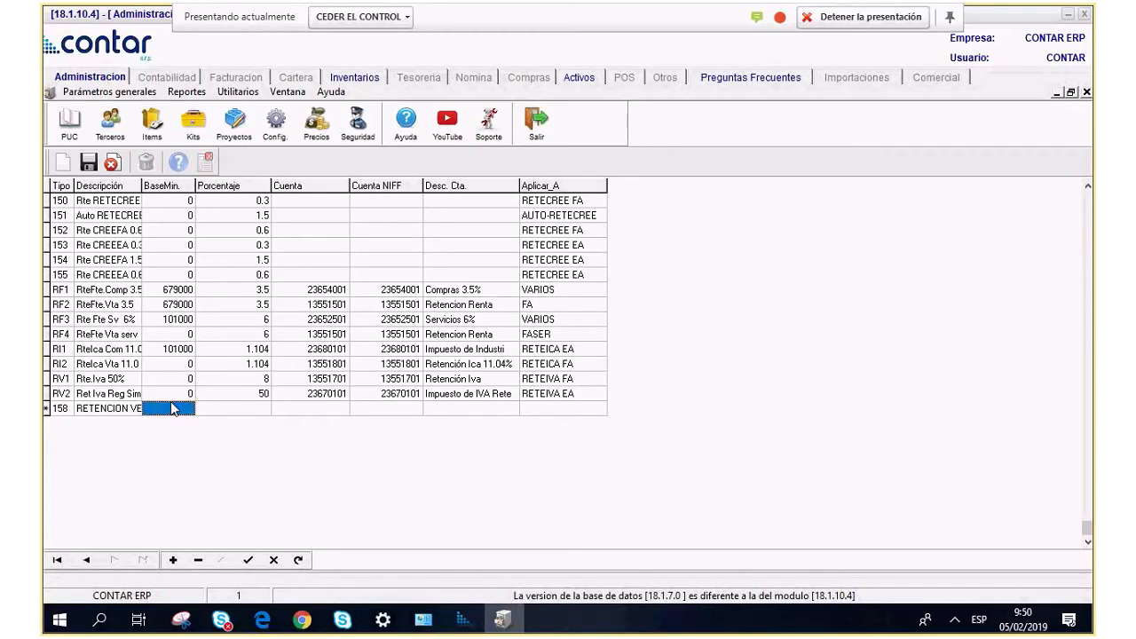
left_click(119, 409)
type("RT VTA")
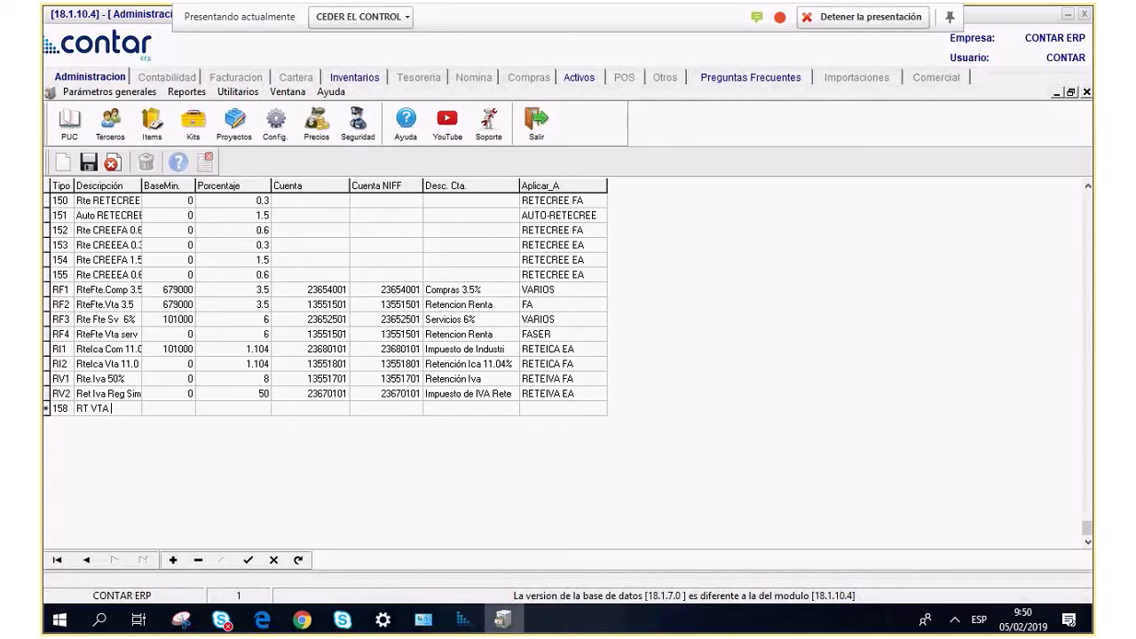
type(" 2.5%")
left_click(184, 409)
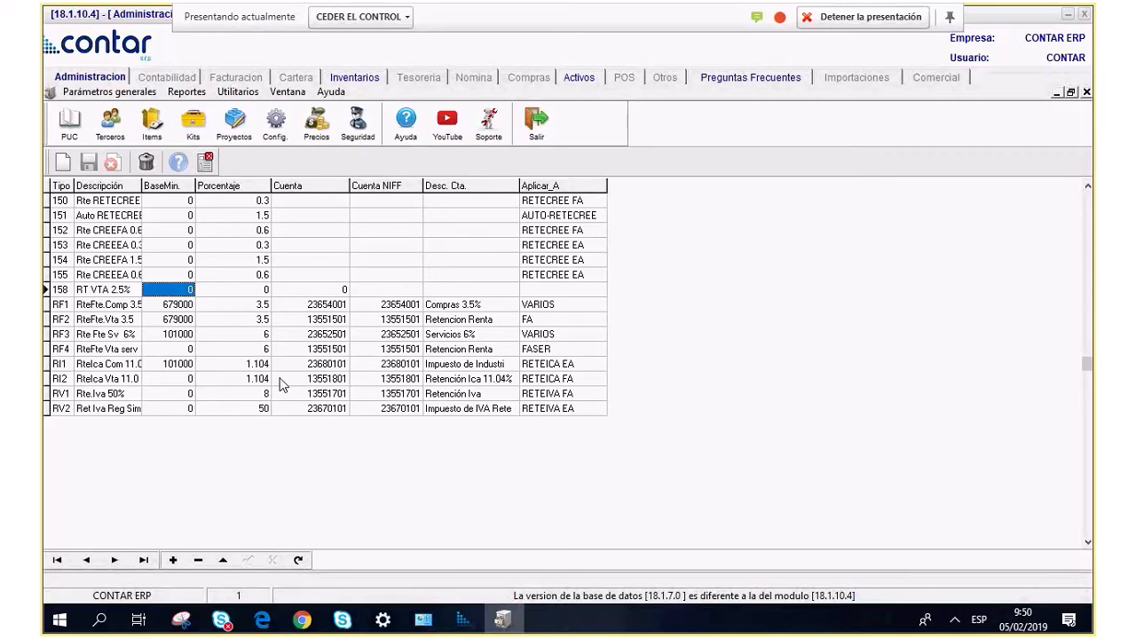
Give row 158 a 2.5 percent rate and account 13551501 Retencion Renta.
key("Tab")
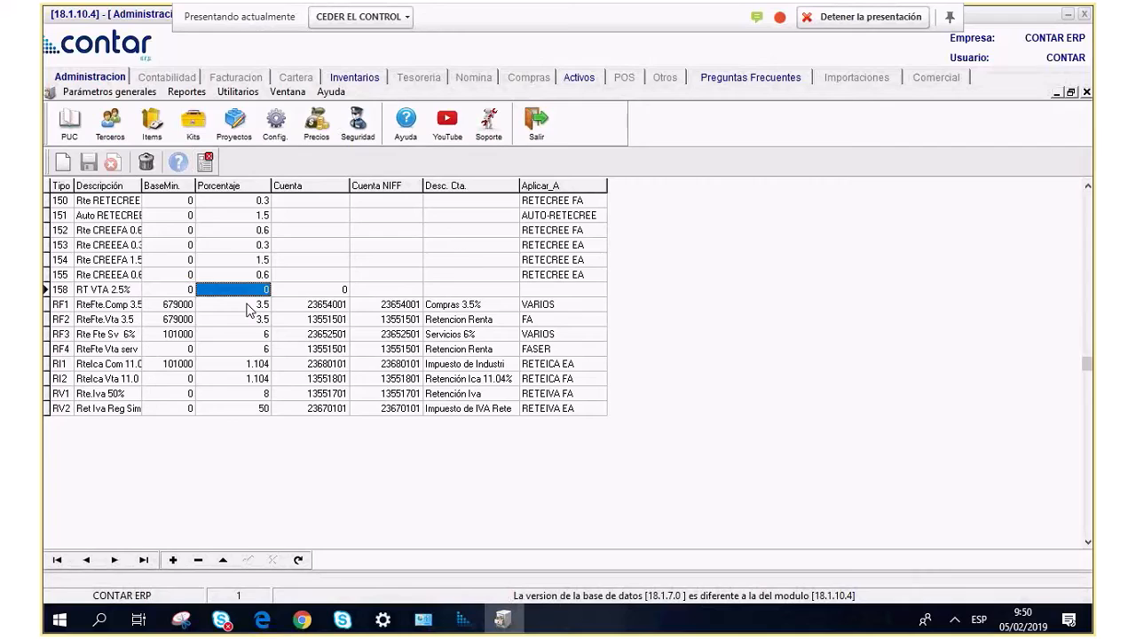
type("2.5")
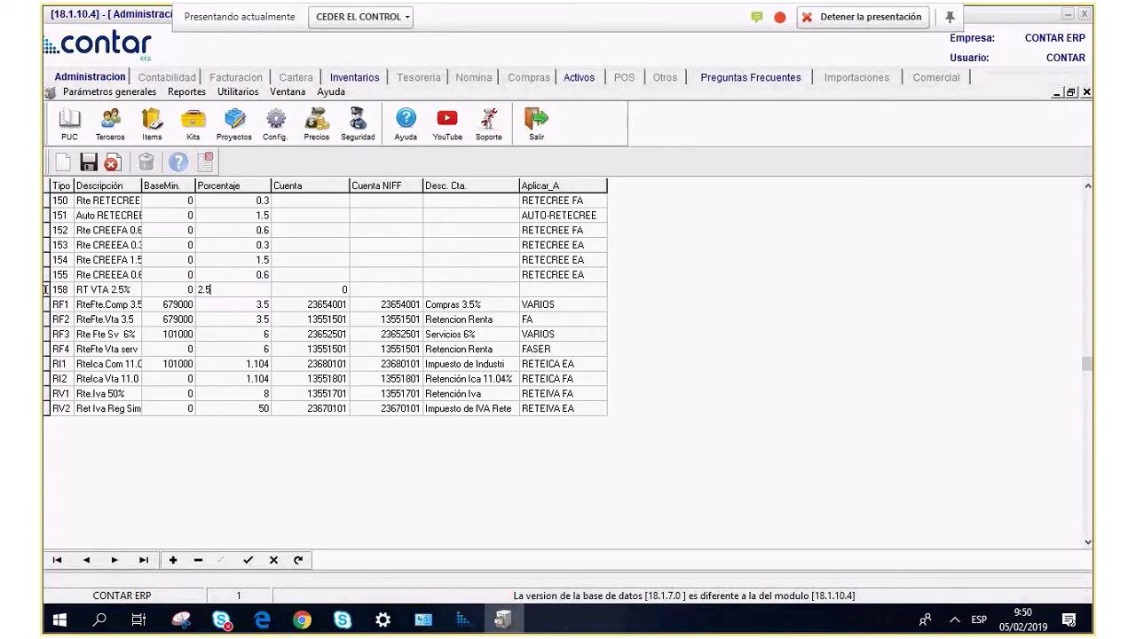
left_click(317, 304)
left_click(320, 292)
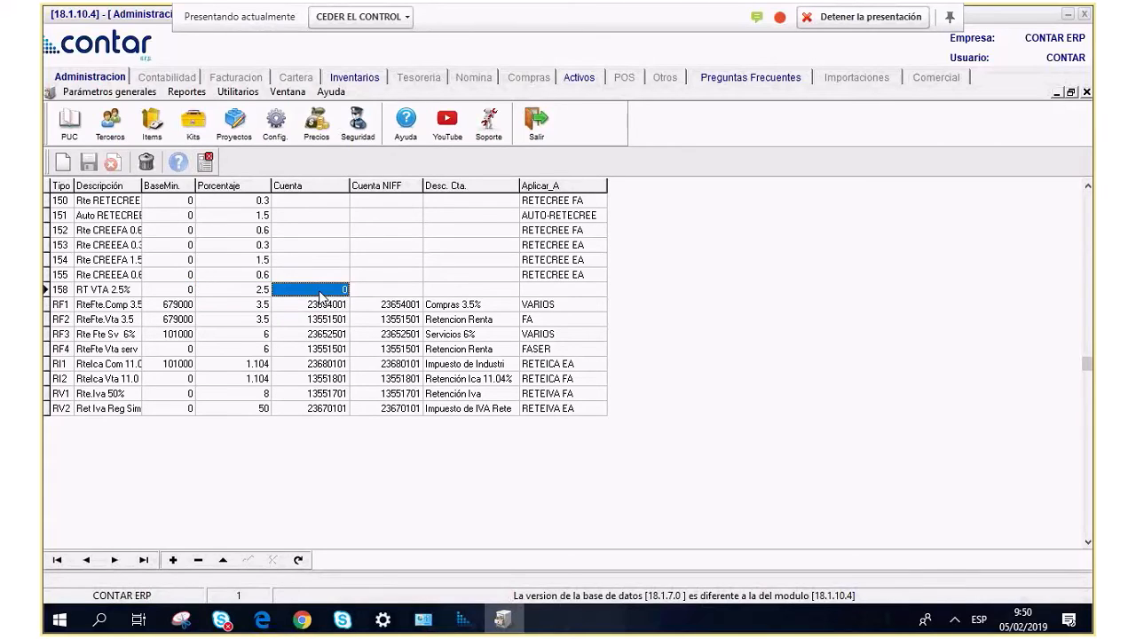
double_click(320, 294)
type("13")
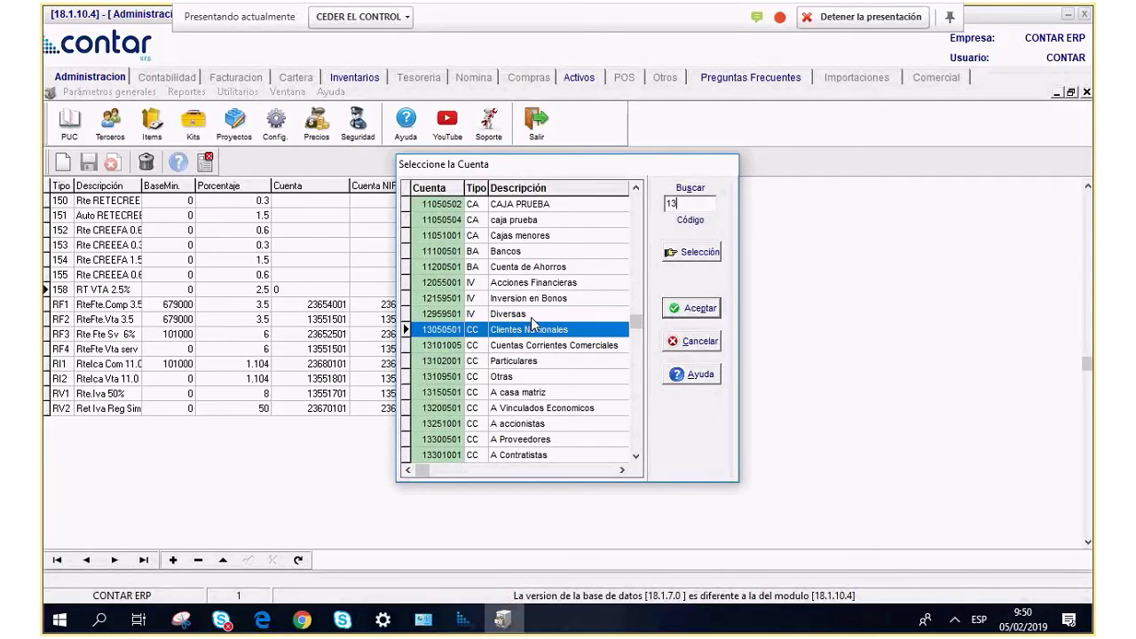
type("5515")
key("Return")
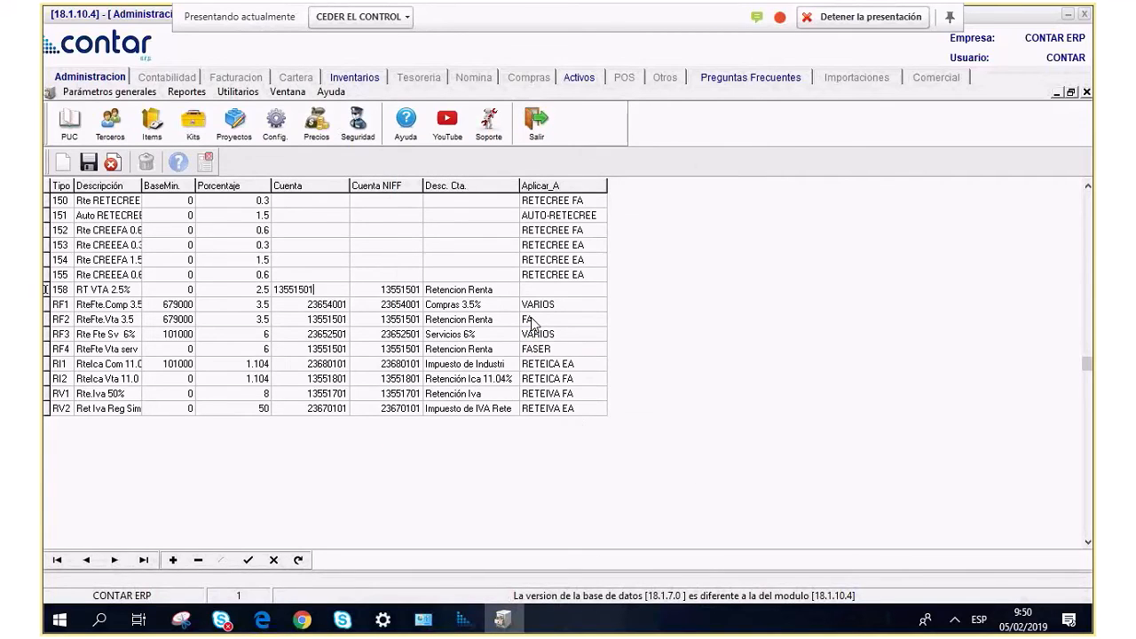
Make withholding 158 apply to FA.
key("Tab")
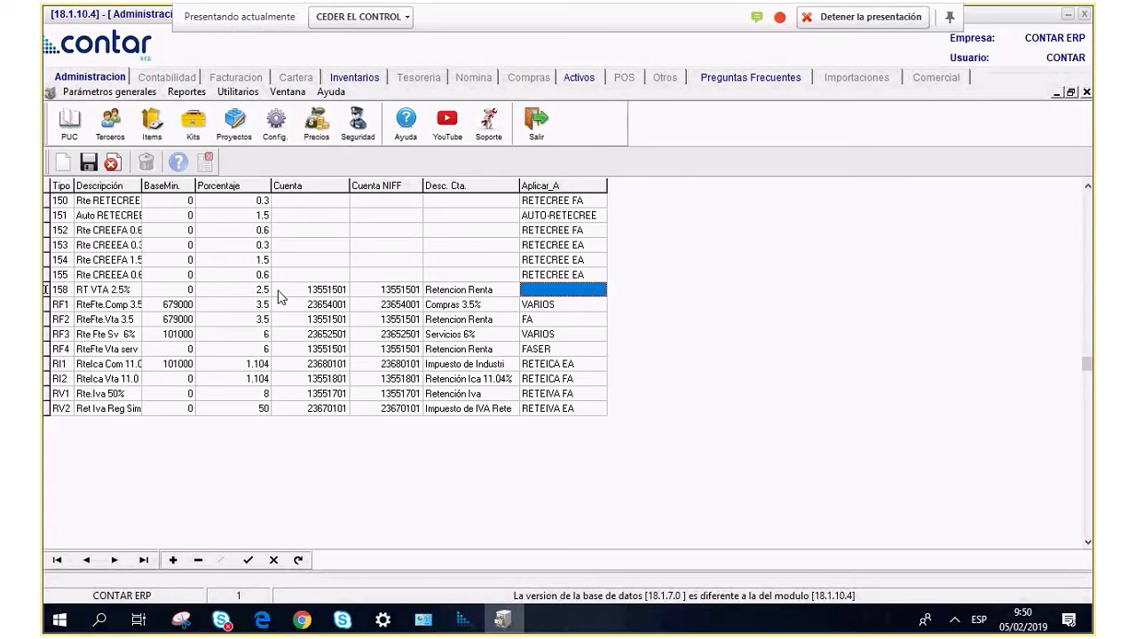
left_click(601, 289)
mouse_move(614, 327)
left_mouse_down()
mouse_move(619, 344)
mouse_move(614, 332)
left_mouse_up()
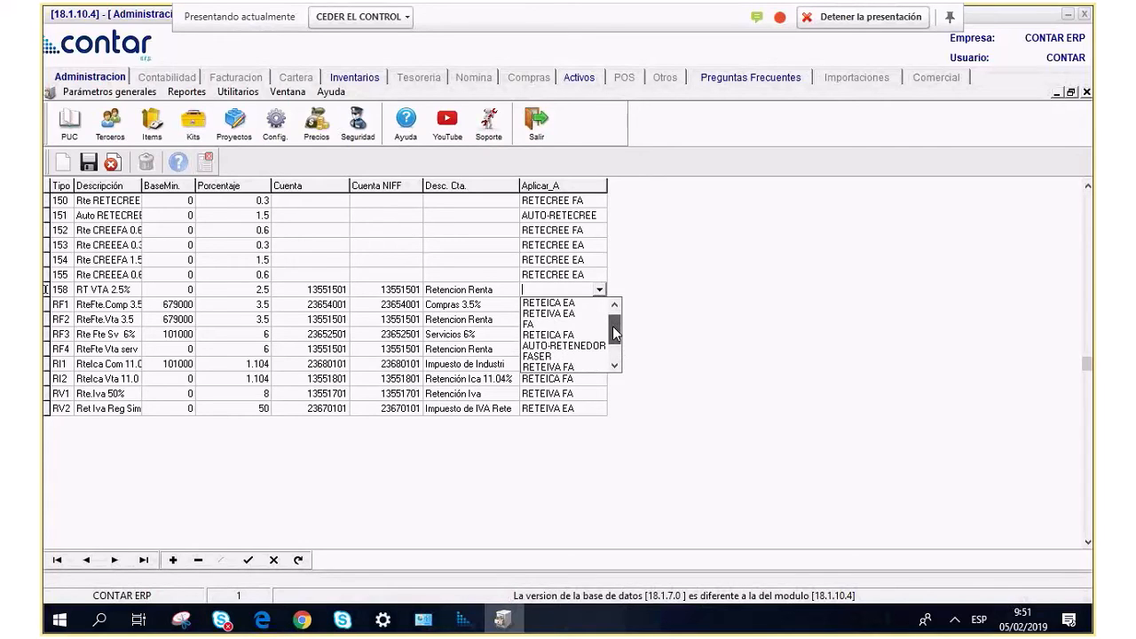
left_click(541, 323)
left_click(461, 291)
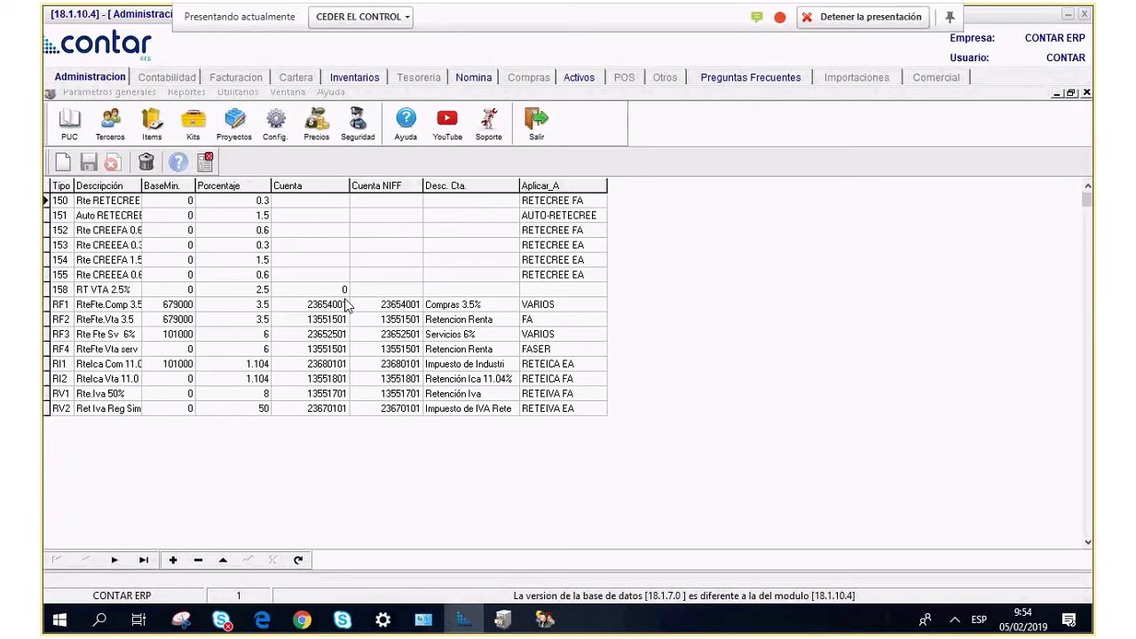
Inspect RF1's account and its Aplicar_A options.
left_click(311, 306)
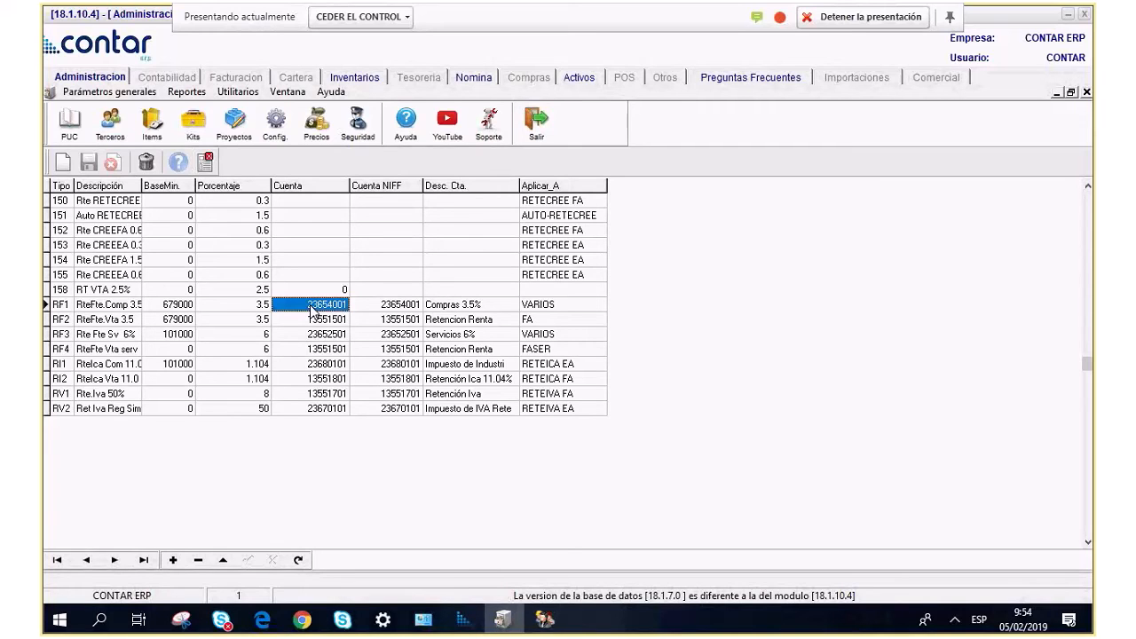
left_click(548, 308)
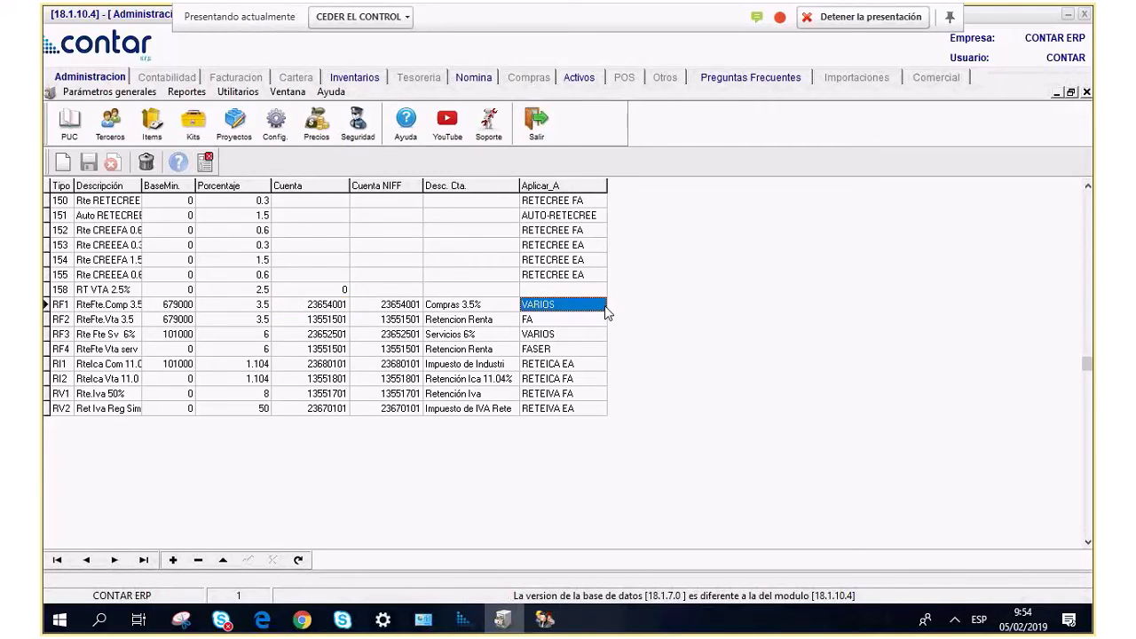
left_click(604, 308)
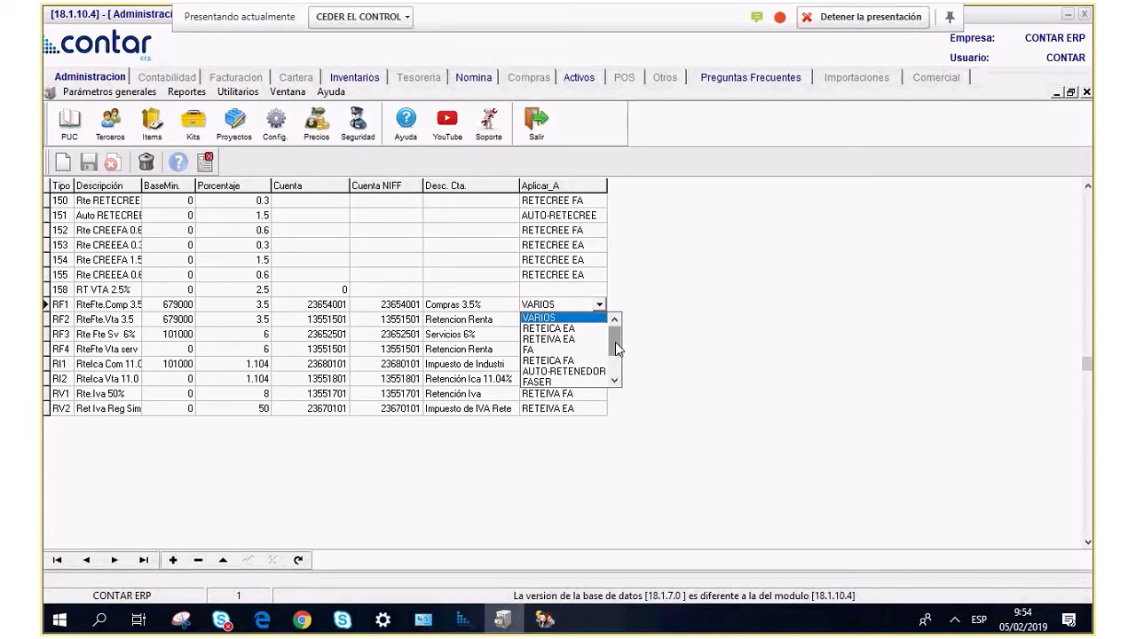
left_click_drag(617, 349, 614, 368)
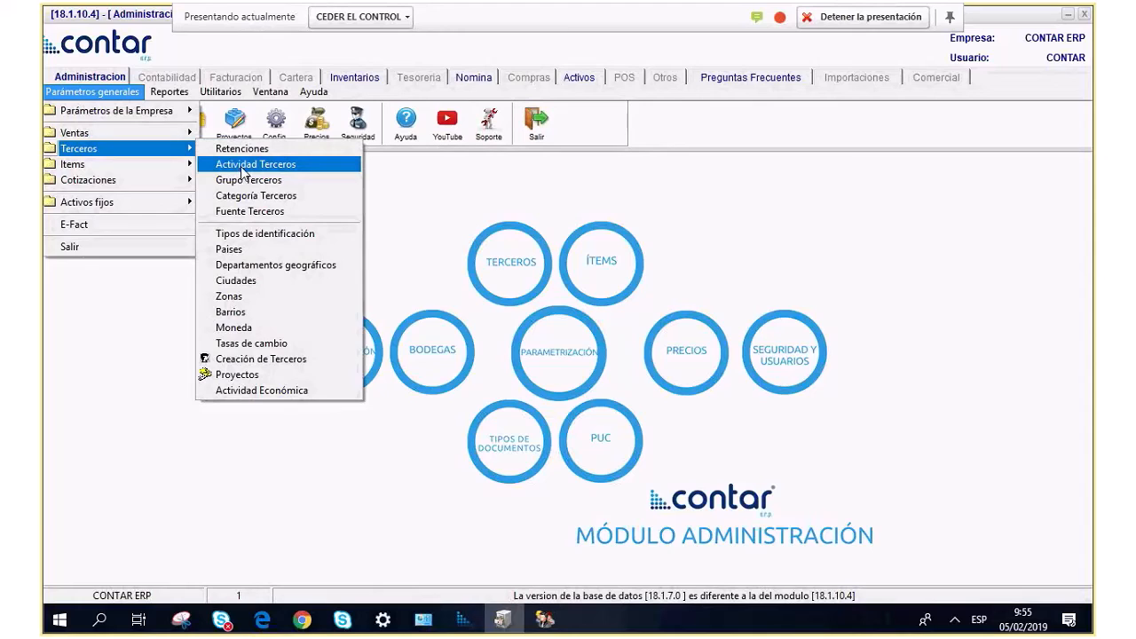
Review the third-party activities, starting from Comercializador, and close the list.
left_click(242, 169)
left_click(235, 222)
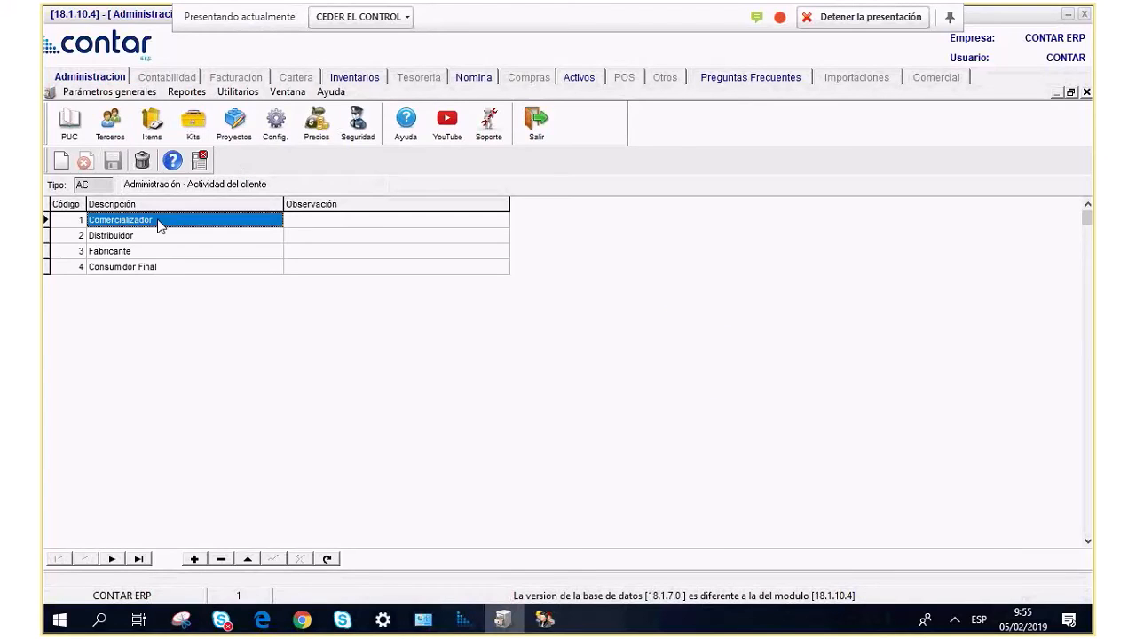
key("Down")
key("Down")
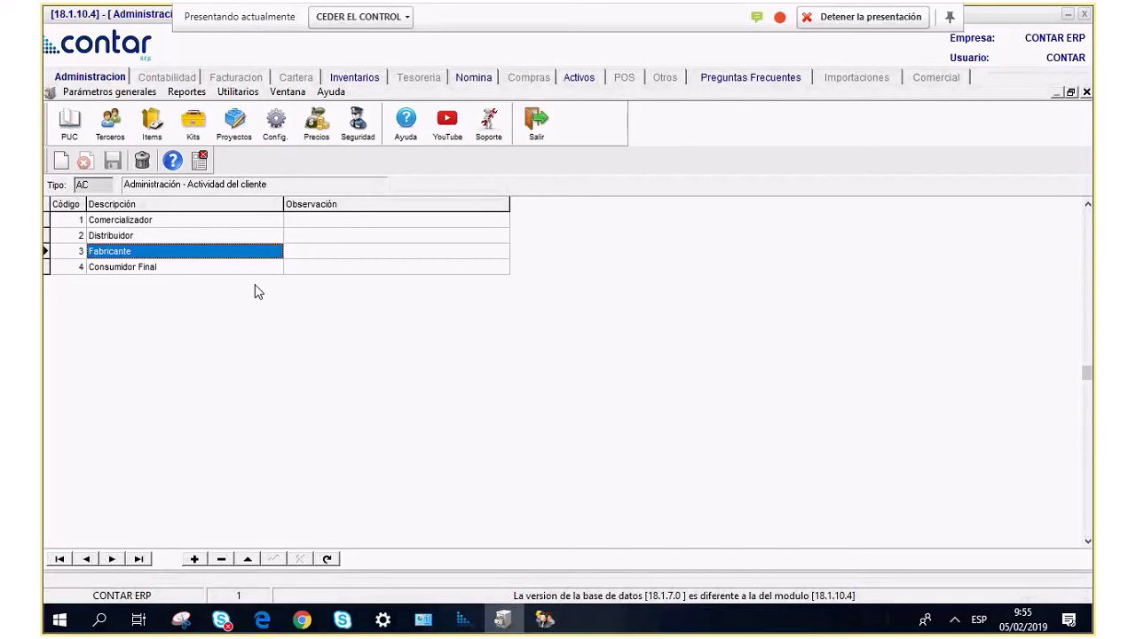
key("Down")
key("Up")
key("Up")
key("Up")
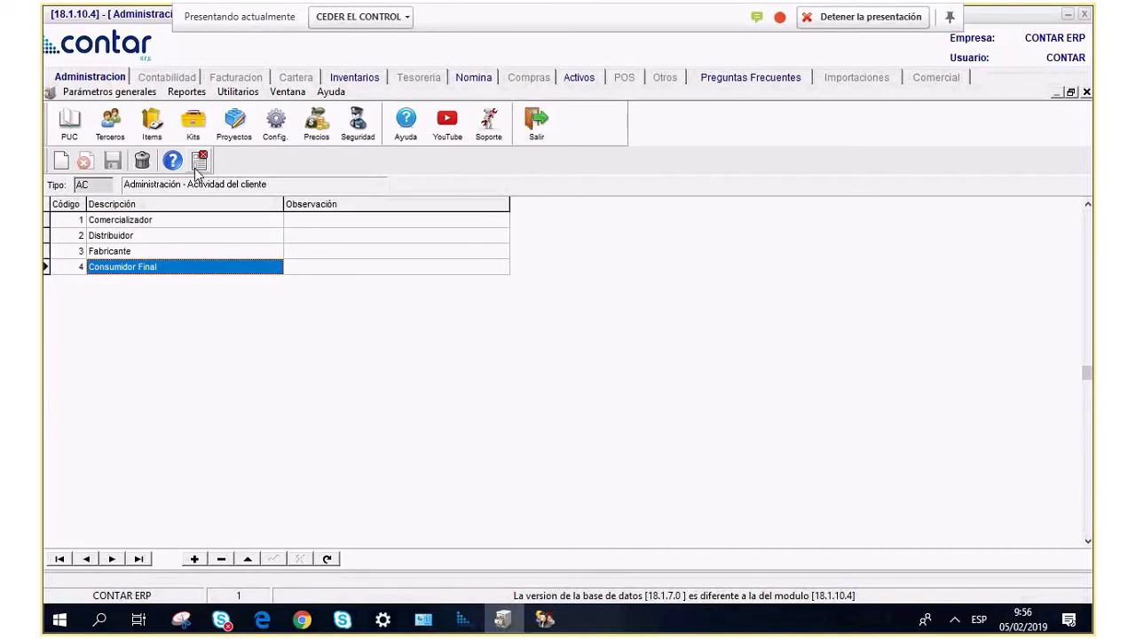
left_click(199, 163)
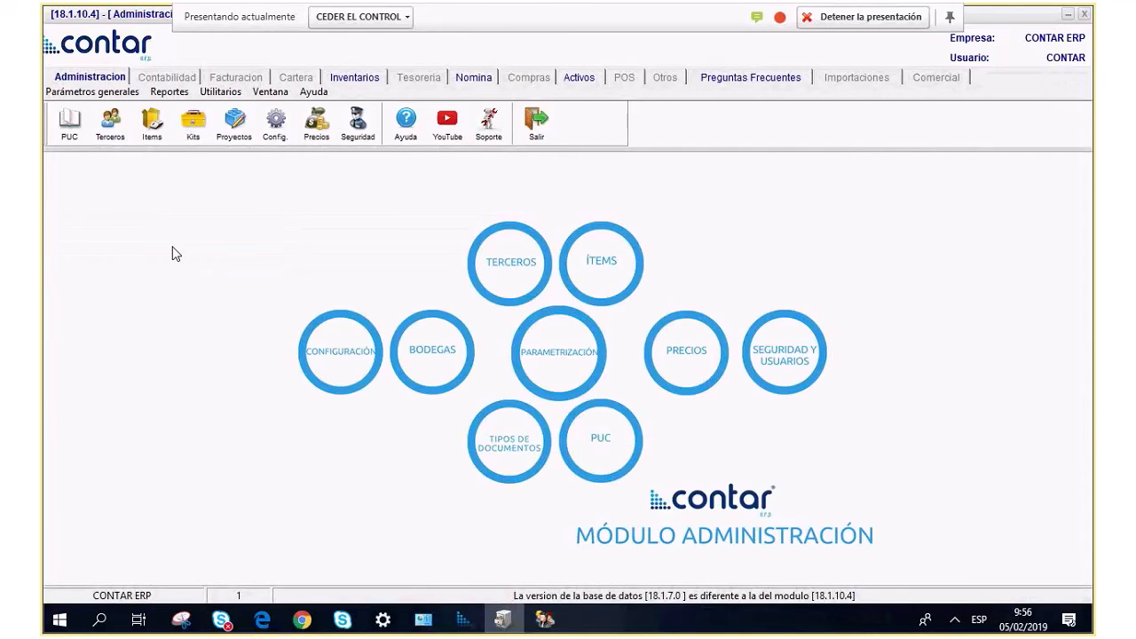
Browse the third-party groups down to Almacenes de Cadena, discarding the blank row, and close.
left_click(92, 91)
mouse_move(116, 148)
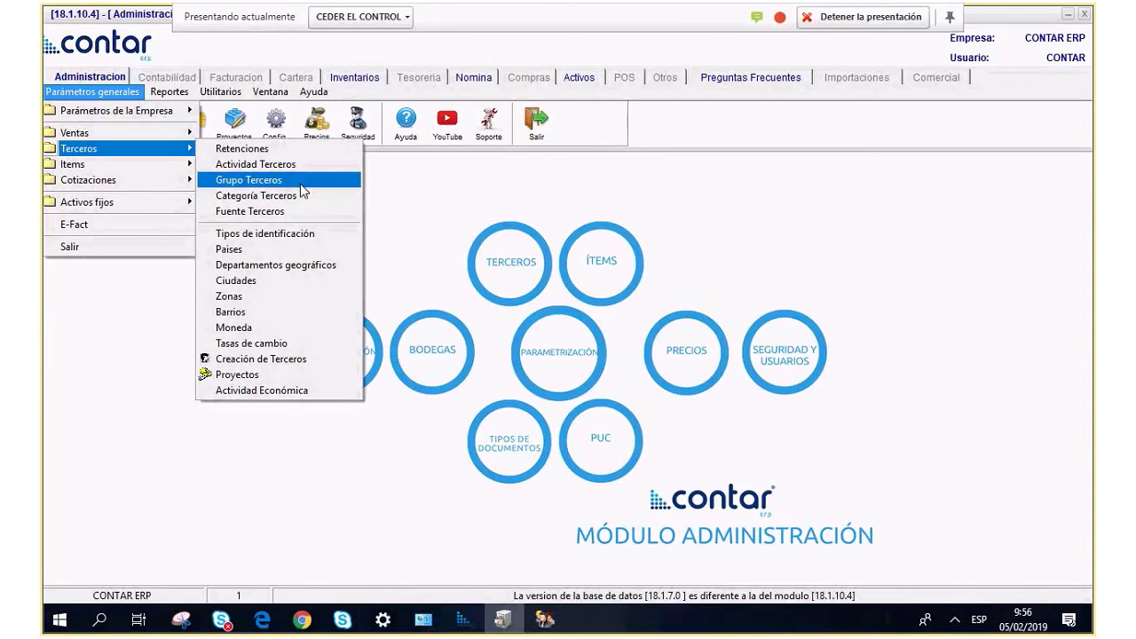
left_click(300, 184)
left_click(266, 236)
key("Down")
key("Down")
key("Down")
key("Down")
key("Down")
key("Down")
key("Down")
key("Down")
key("Down")
key("Up")
key("Up")
key("Up")
key("Up")
key("Up")
key("Up")
key("Up")
key("Up")
key("Up")
key("Up")
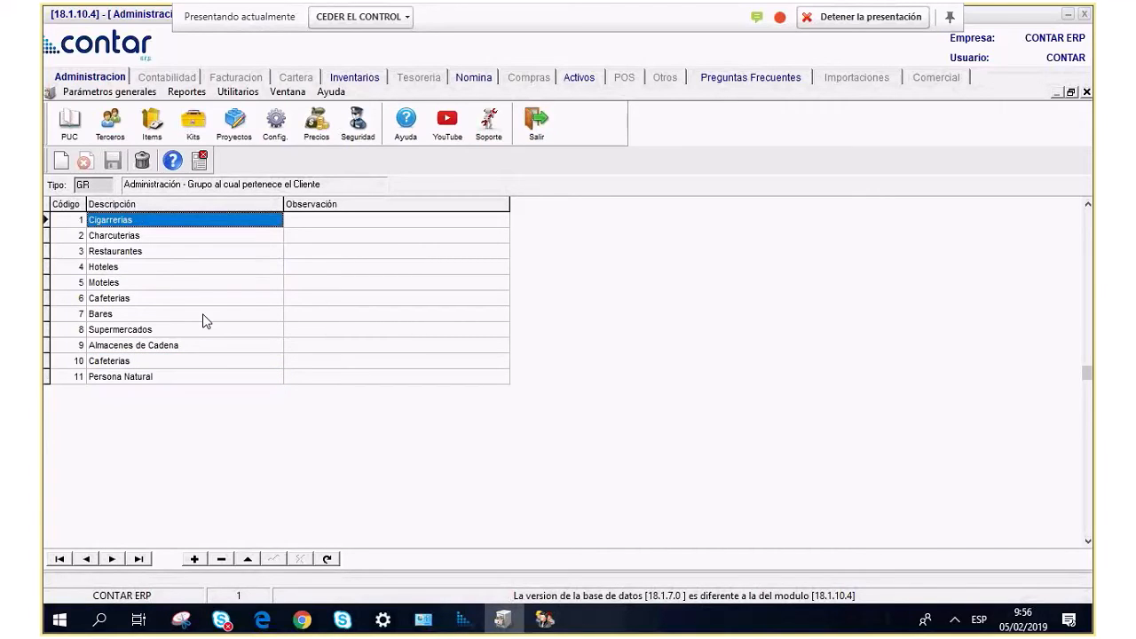
key("Down")
key("Down")
key("Down")
key("Down")
key("Down")
key("Down")
key("Down")
key("Down")
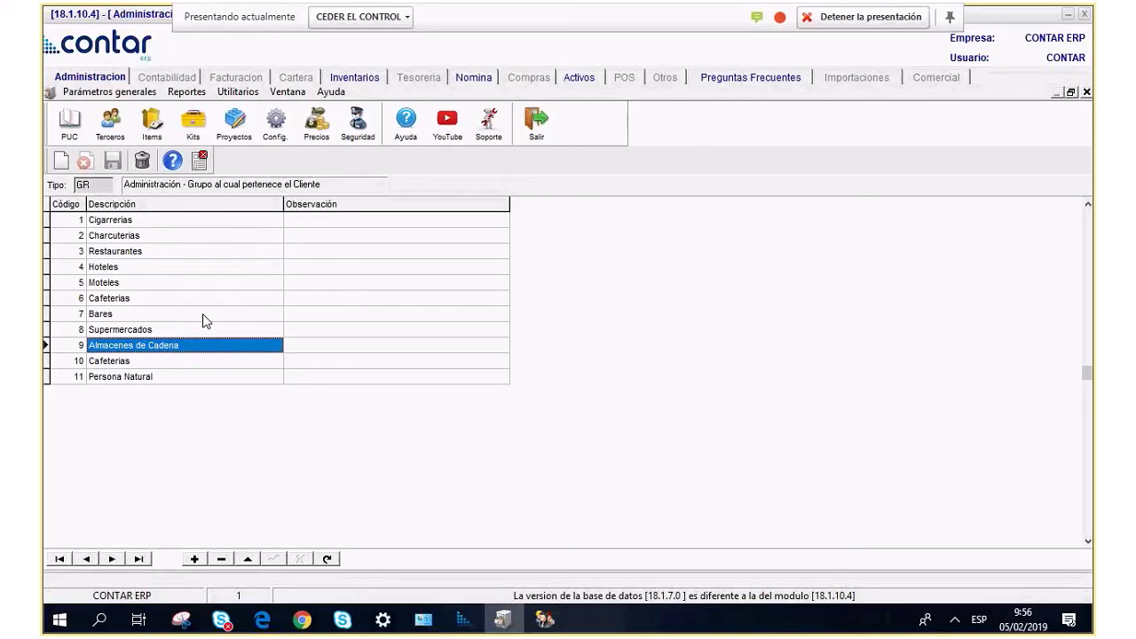
key("Down")
key("Down")
key("Down")
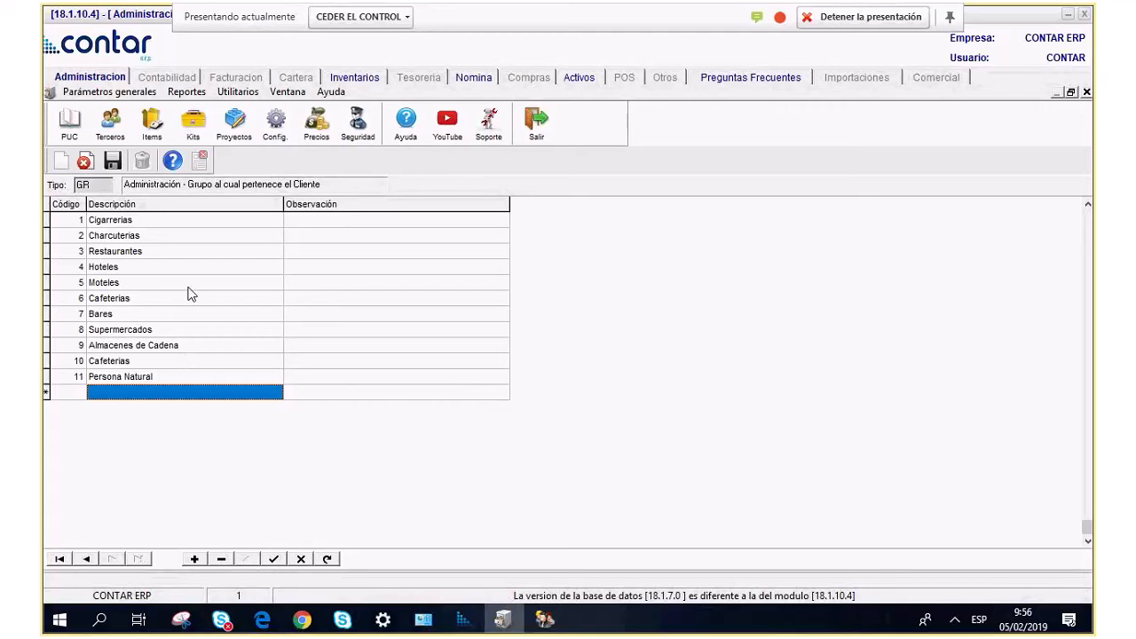
key("Up")
left_click(202, 165)
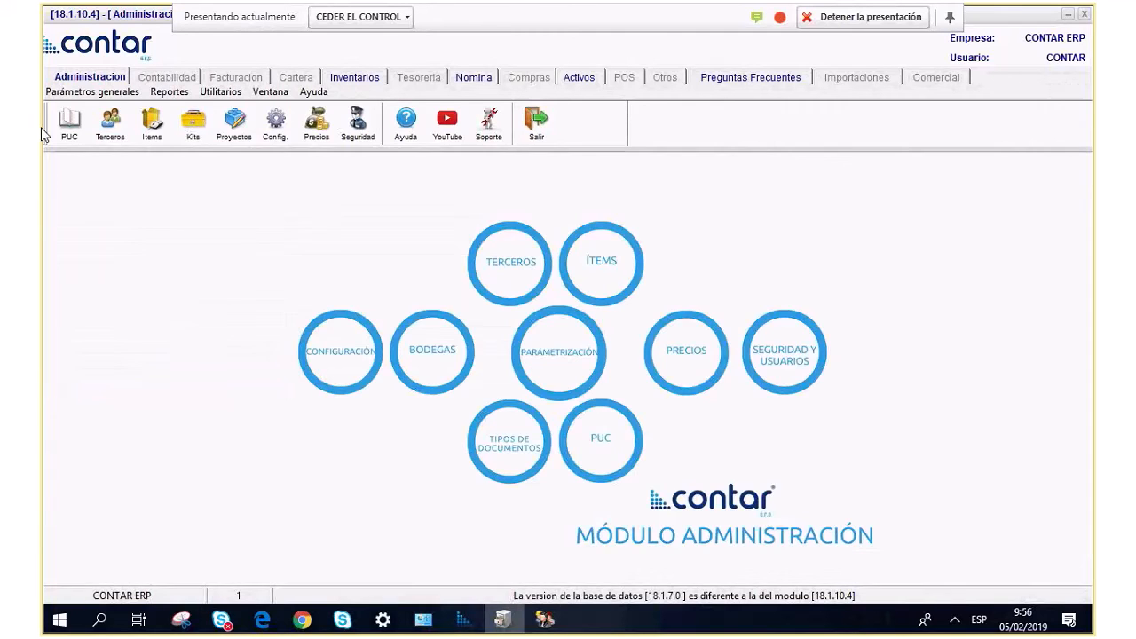
Review the third-party categories from Microempresa to Supermercado and close the list.
left_click(92, 92)
mouse_move(133, 148)
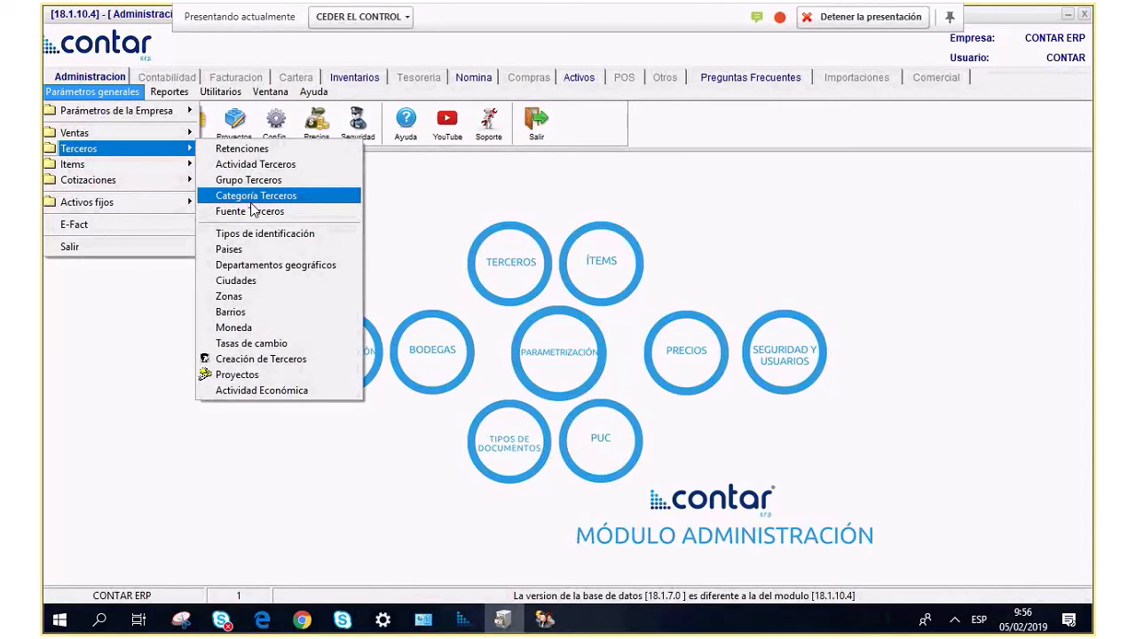
left_click(254, 197)
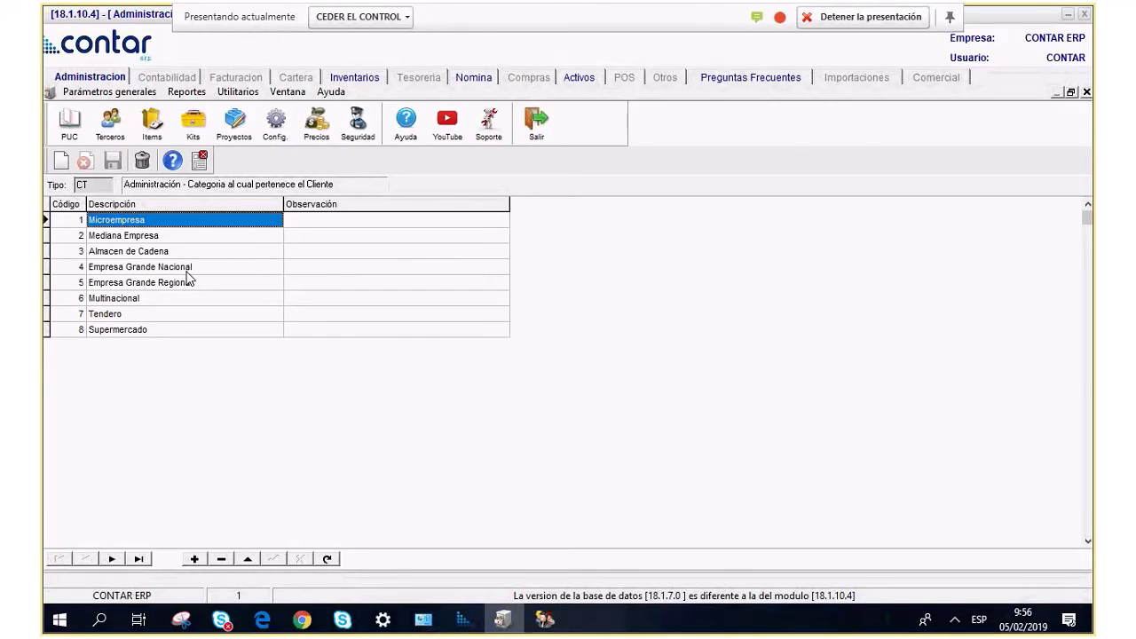
key("Down")
key("Down")
key("Down")
key("Down")
key("Down")
key("Down")
key("Down")
key("Up")
key("Up")
key("Up")
key("Up")
key("Up")
key("Up")
key("Up")
left_click(200, 160)
Step through the customer contact sources to Referido and close the list.
left_click(104, 92)
mouse_move(80, 148)
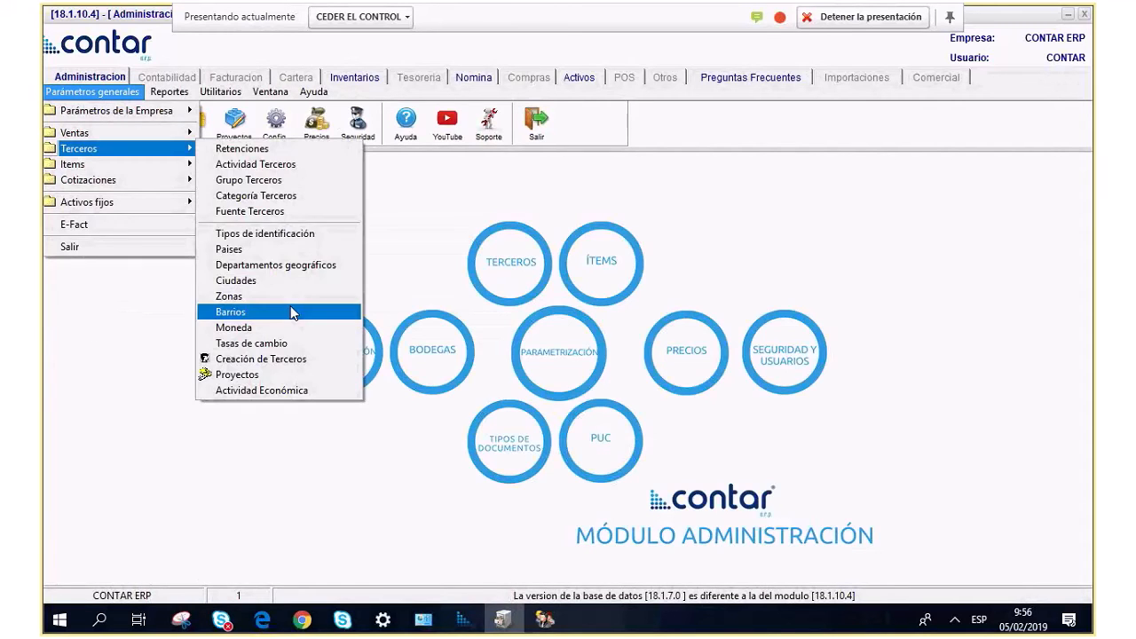
left_click(296, 217)
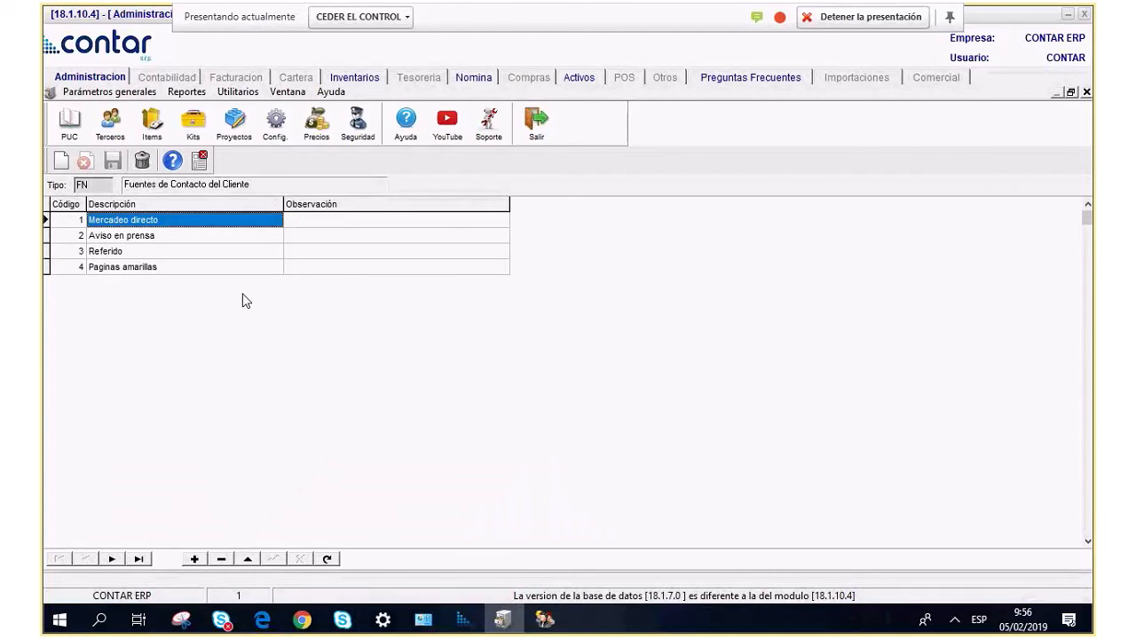
key("Down")
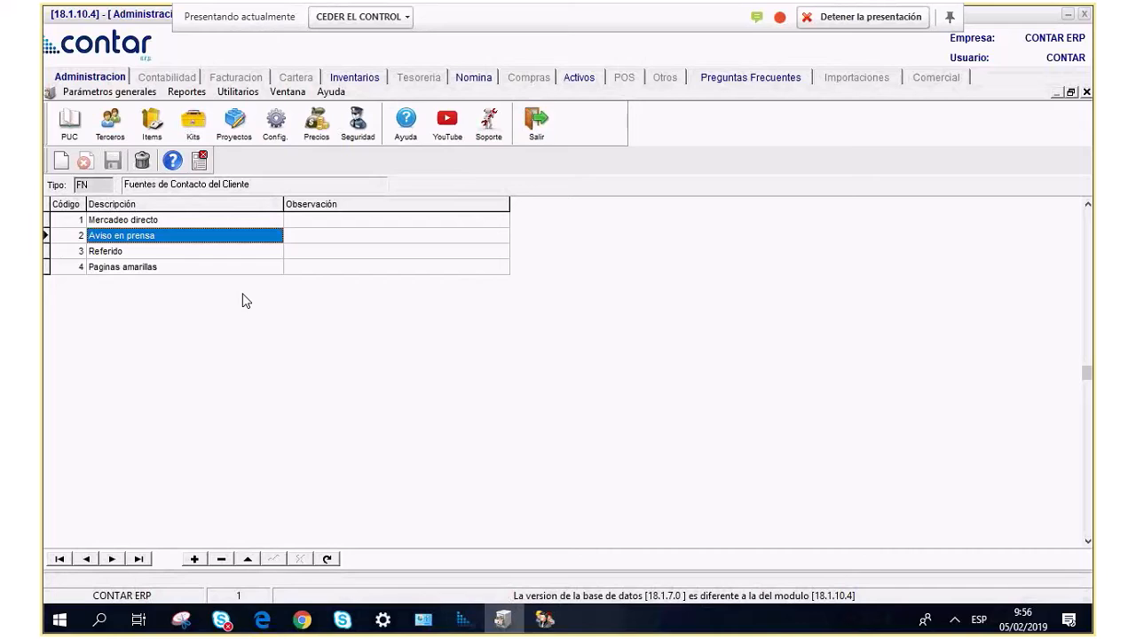
key("Down")
key("Down")
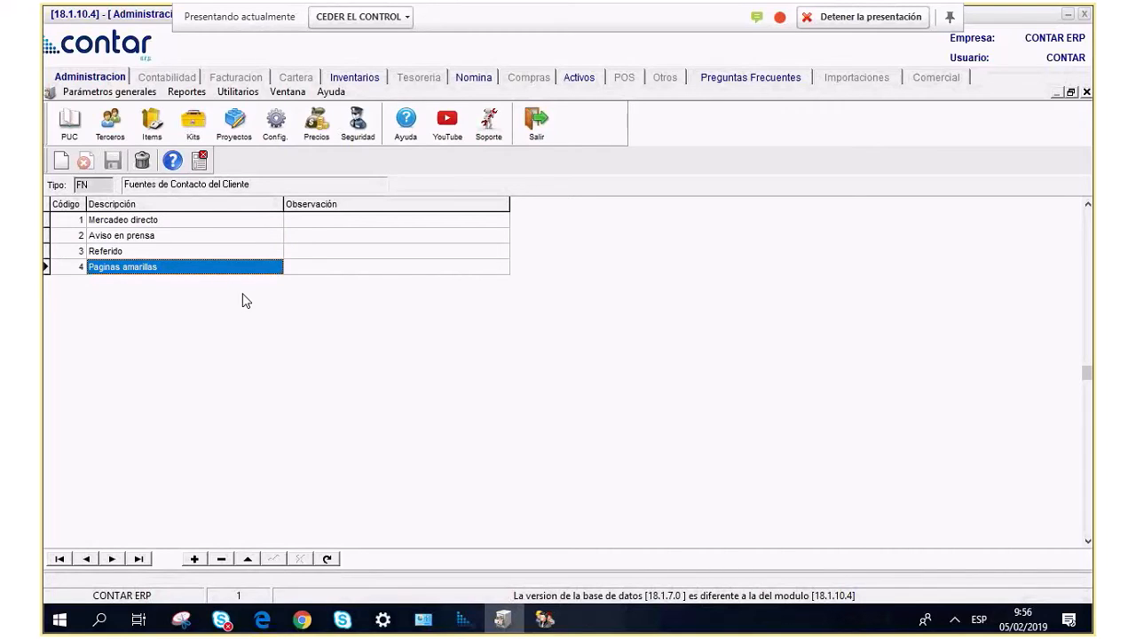
left_click(200, 161)
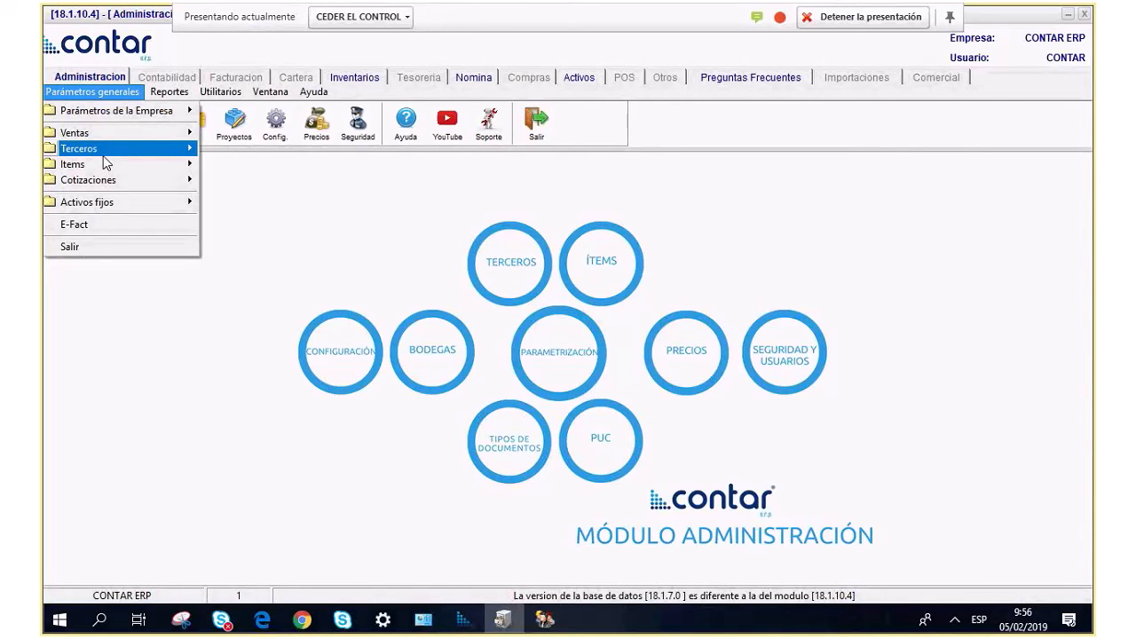
Assign CEDULA DE CIUDADANIA (DIAN 13) to CC, save, then review NIT and CE.
mouse_move(105, 148)
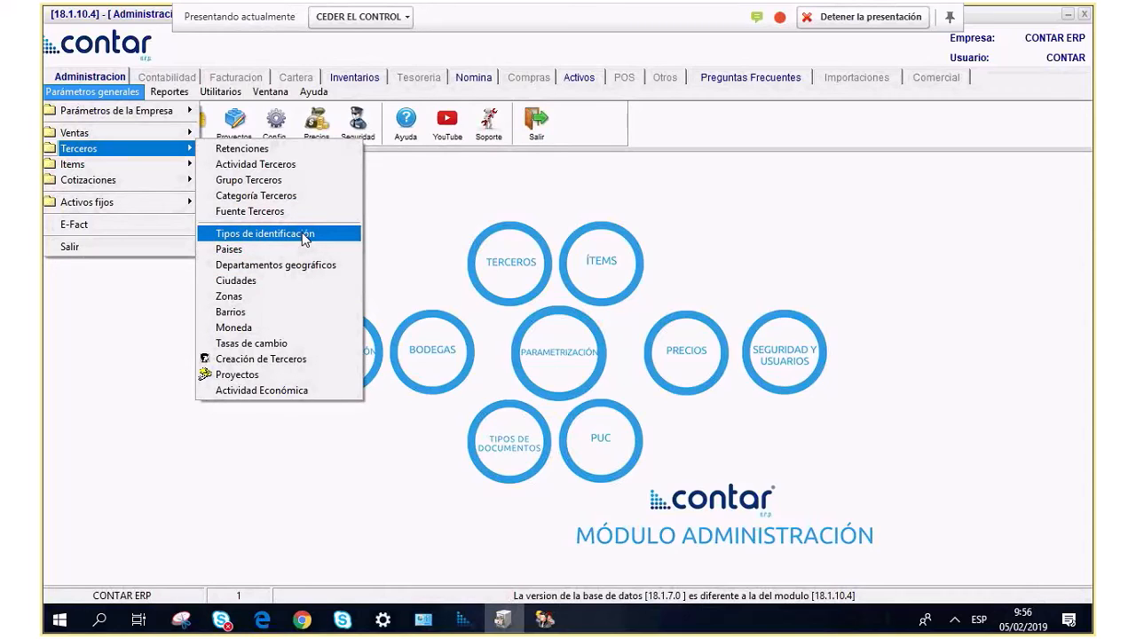
left_click(305, 234)
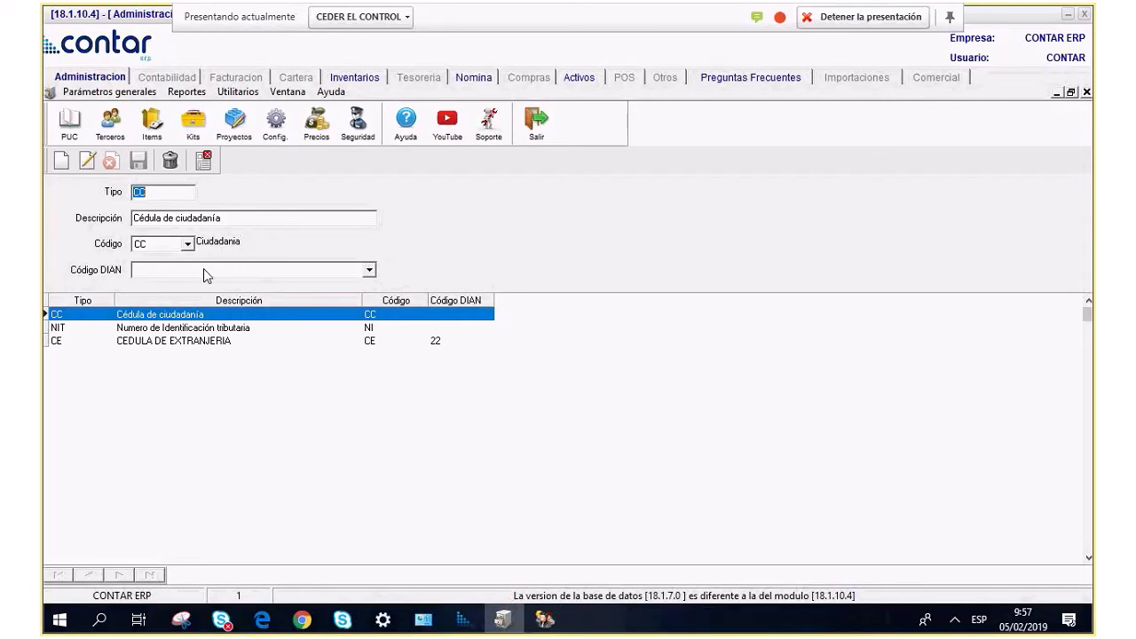
left_click(165, 192)
left_click(369, 271)
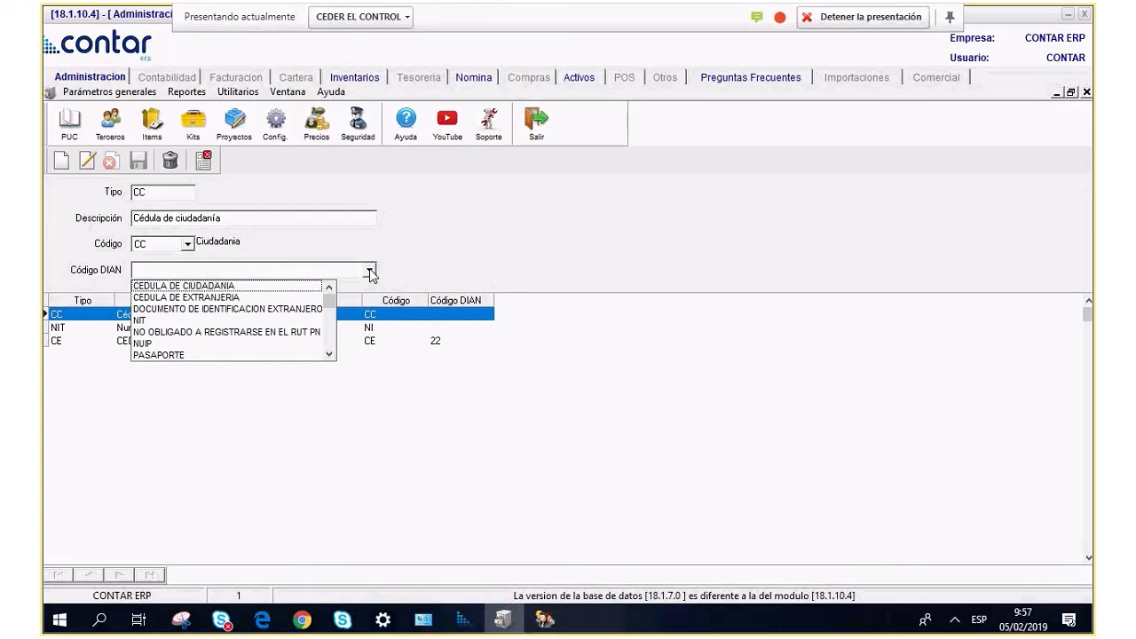
left_click(201, 286)
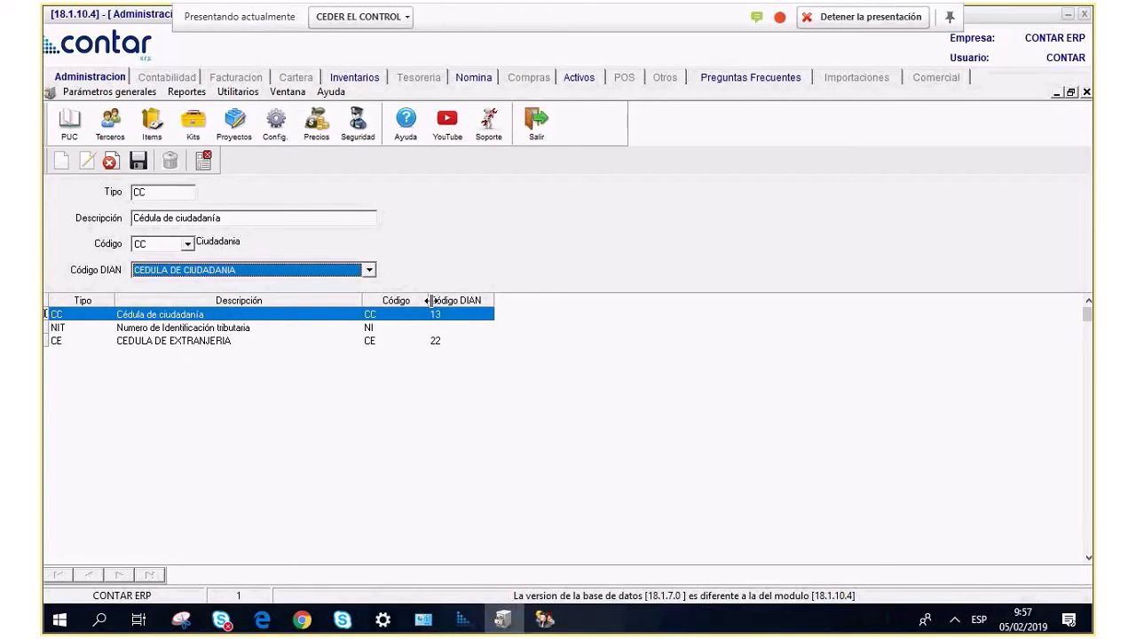
left_click(139, 160)
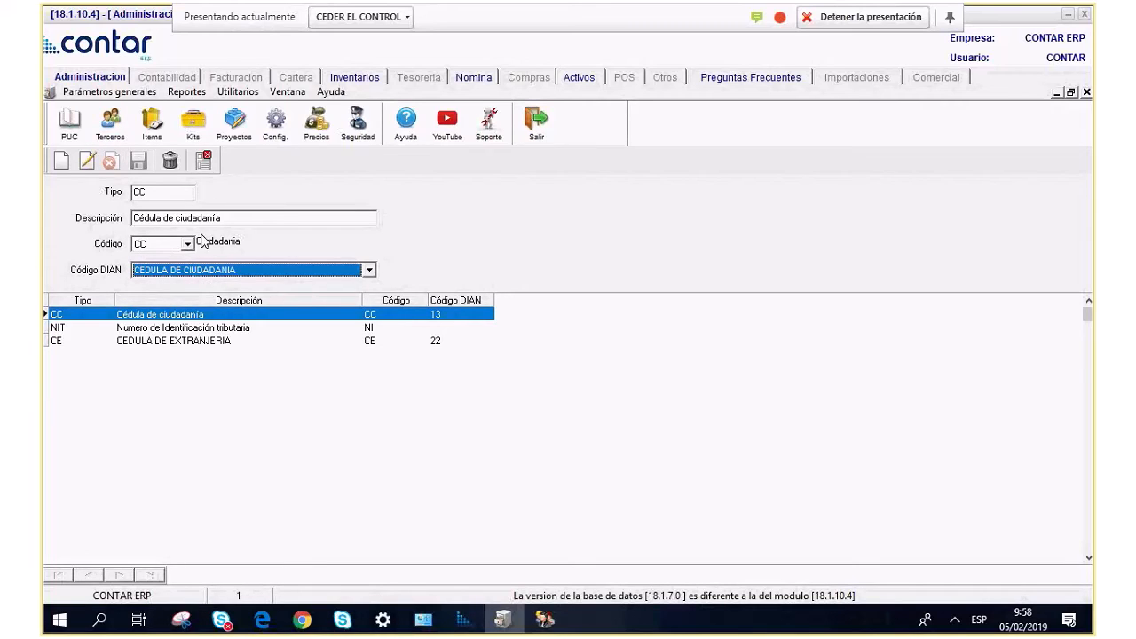
left_click(142, 328)
left_click(147, 342)
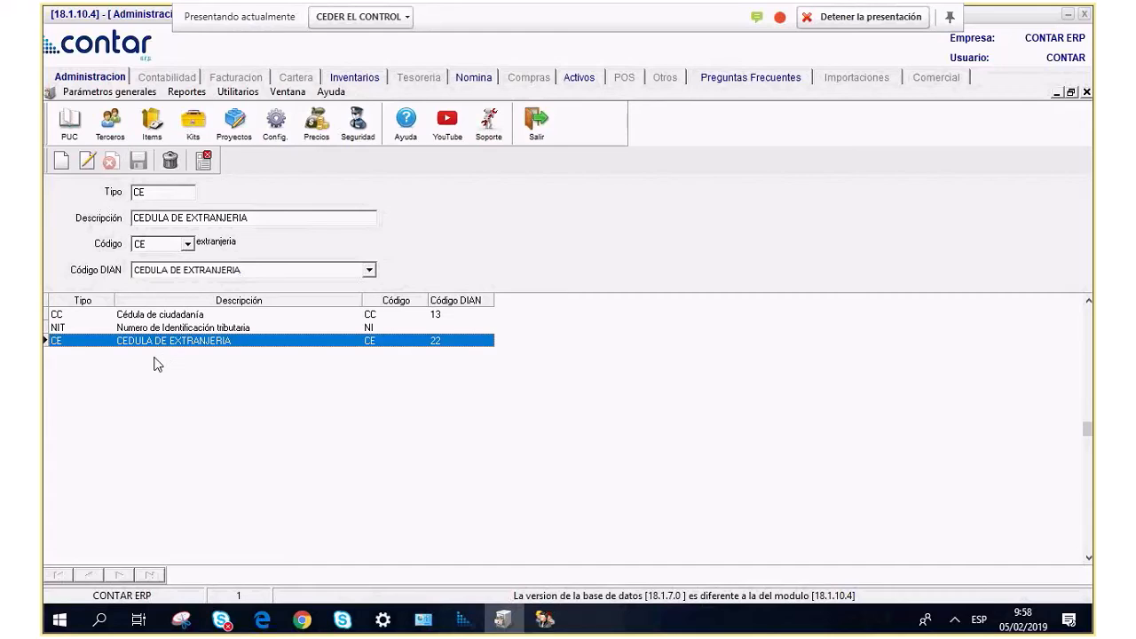
Create identification type PA PASAPORTE with DIAN type PASAPORTE (41), save it, and close the form.
left_click(61, 161)
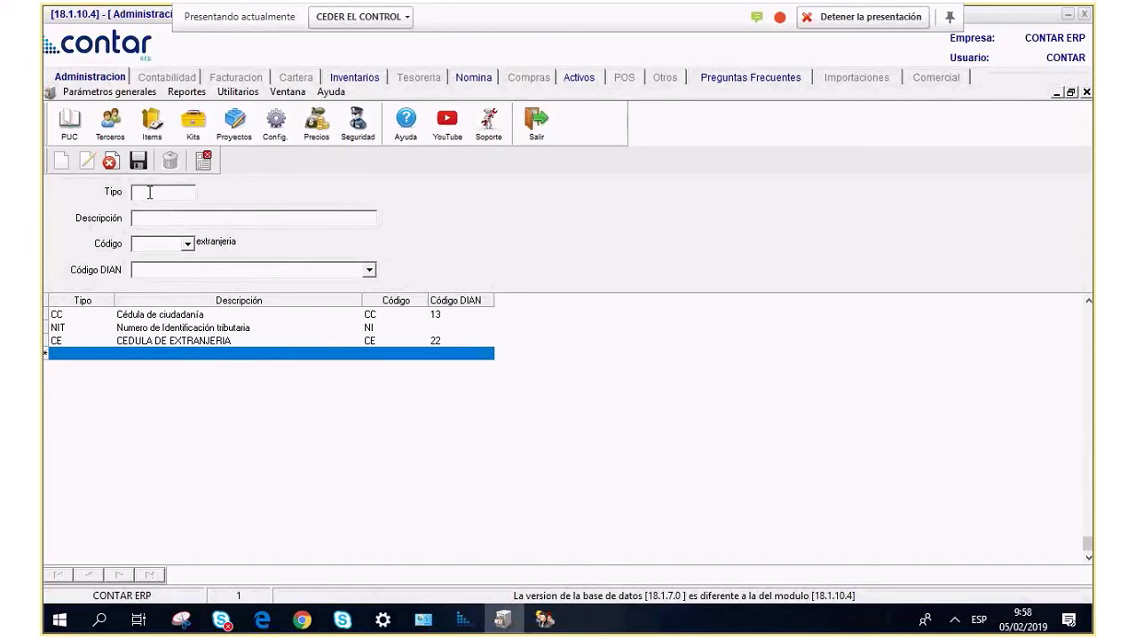
type("PA")
left_click(170, 222)
type("PASAPORTE")
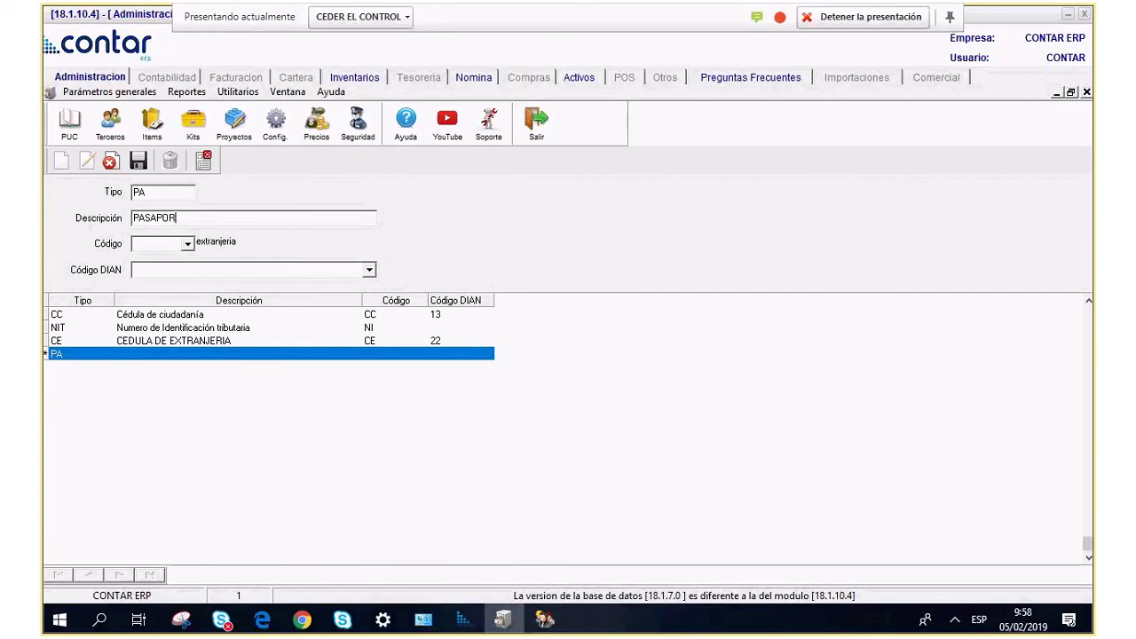
left_click(187, 243)
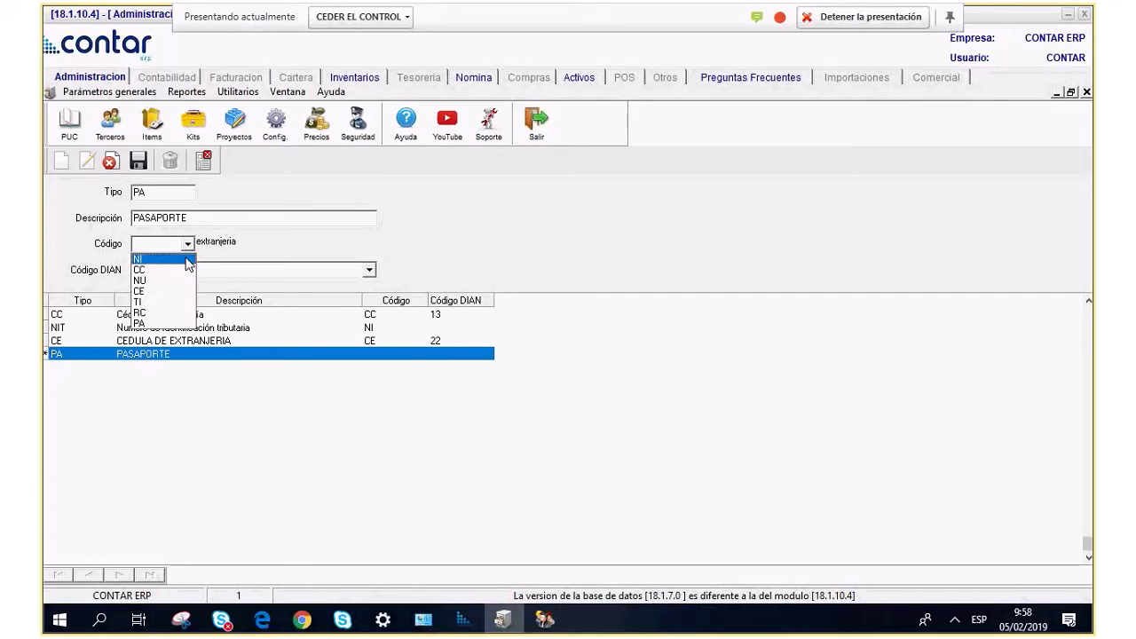
left_click(164, 325)
left_click(368, 270)
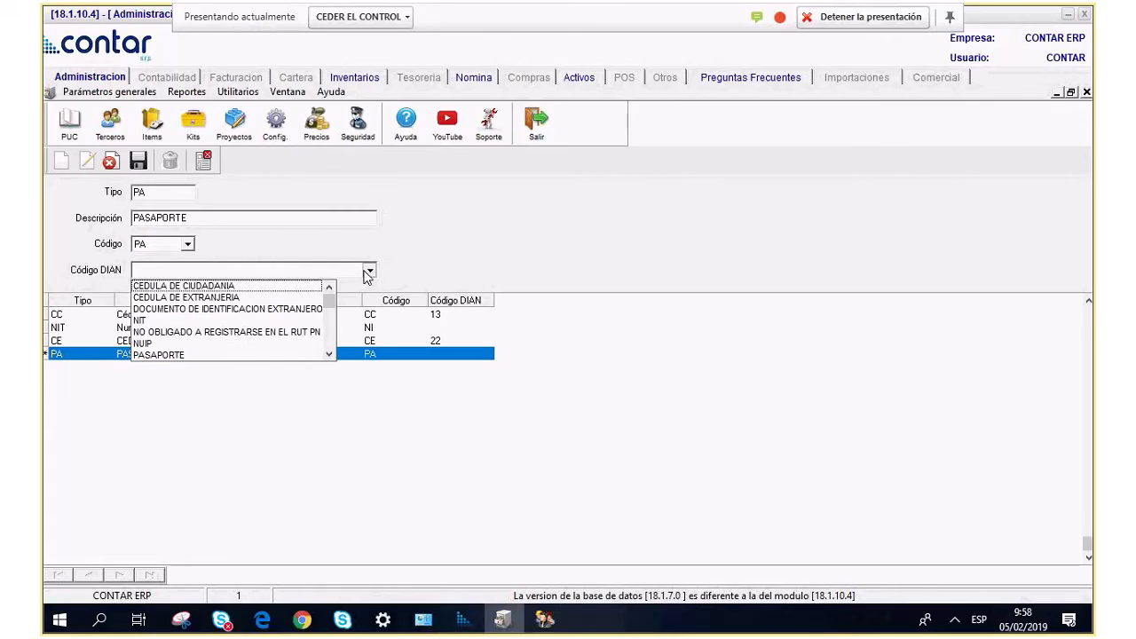
left_click(155, 355)
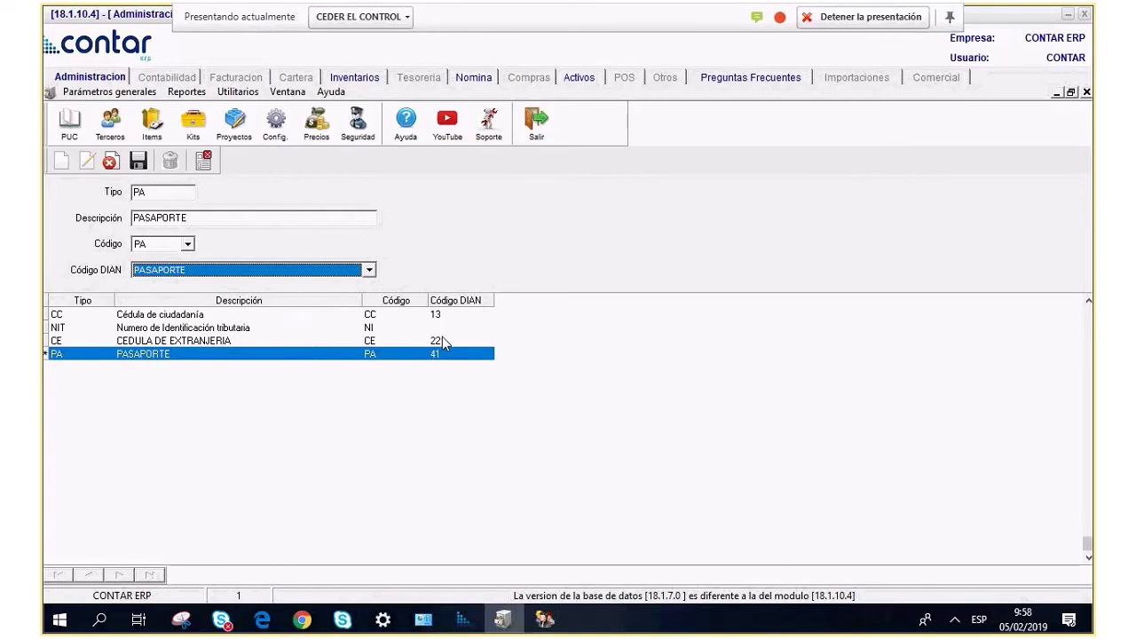
key("Tab")
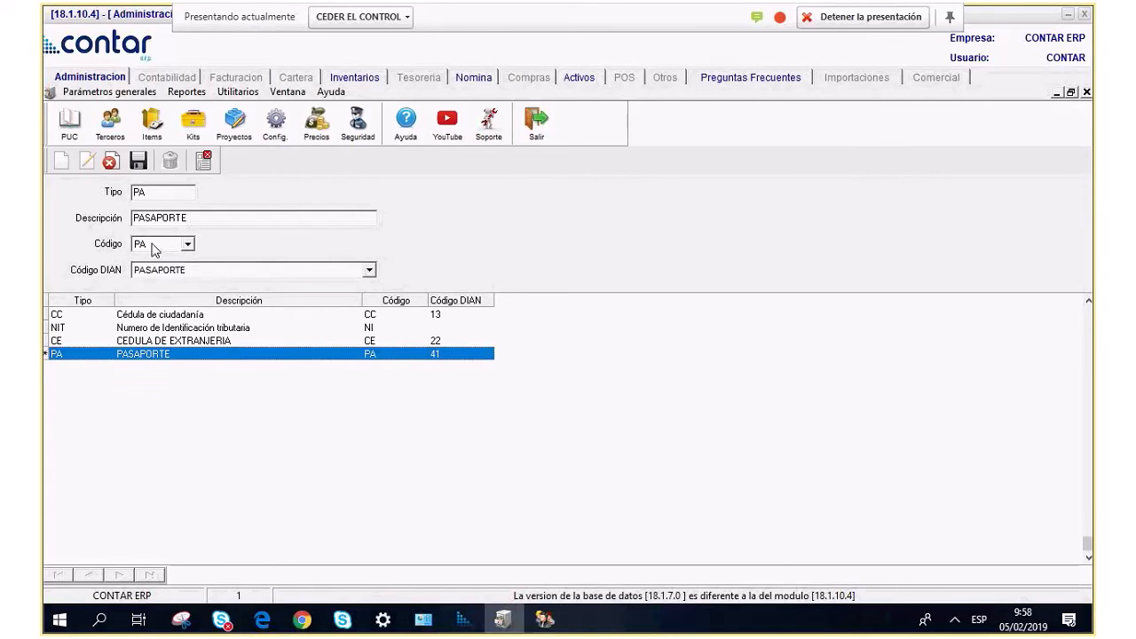
left_click(138, 162)
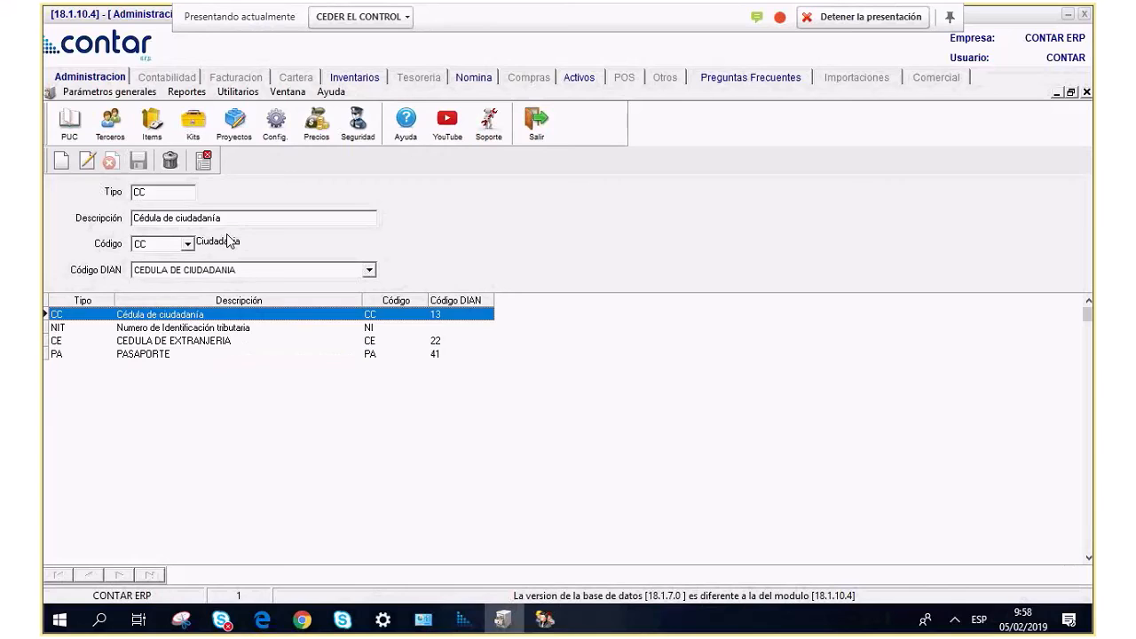
left_click(204, 160)
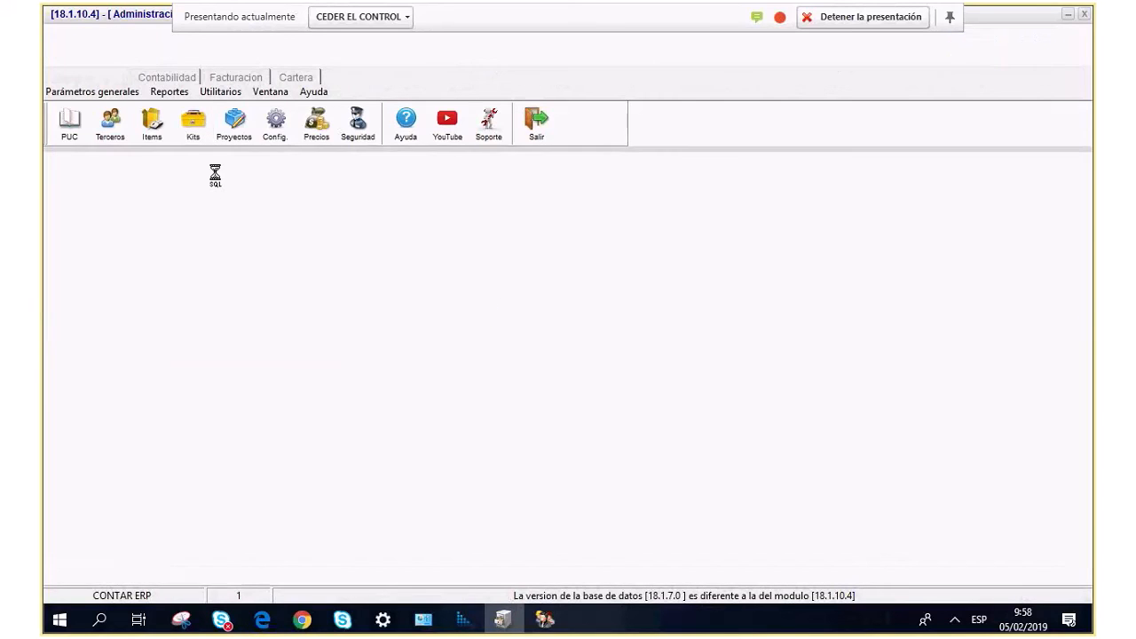
In Países, set COLOMBIA's DIAN country code to CO, save, and close the form.
left_click(92, 91)
mouse_move(84, 149)
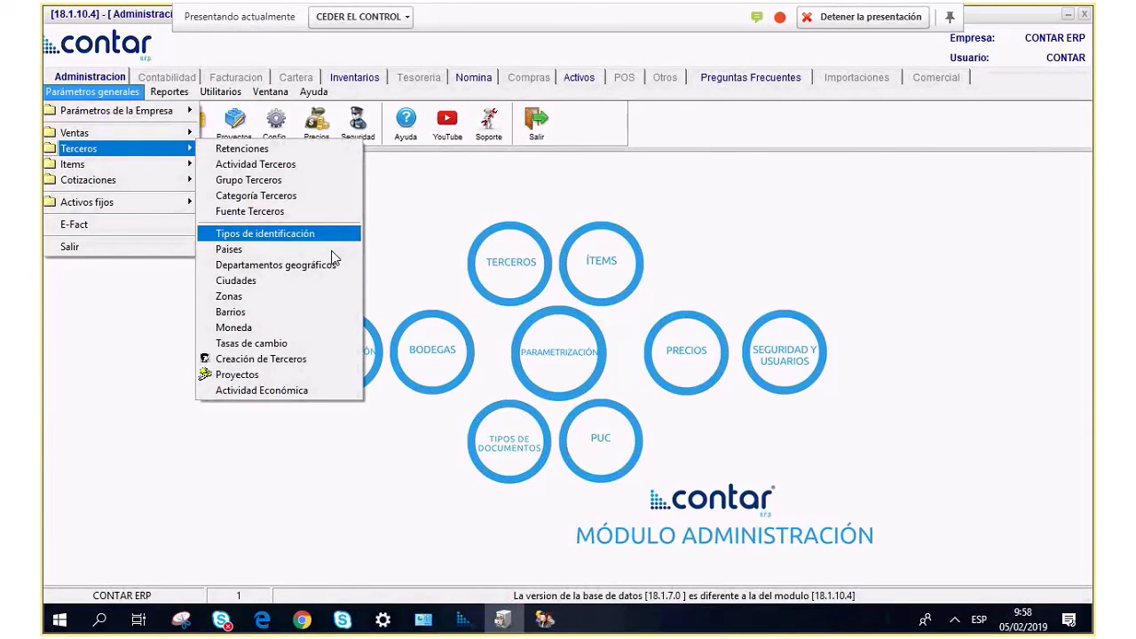
left_click(274, 250)
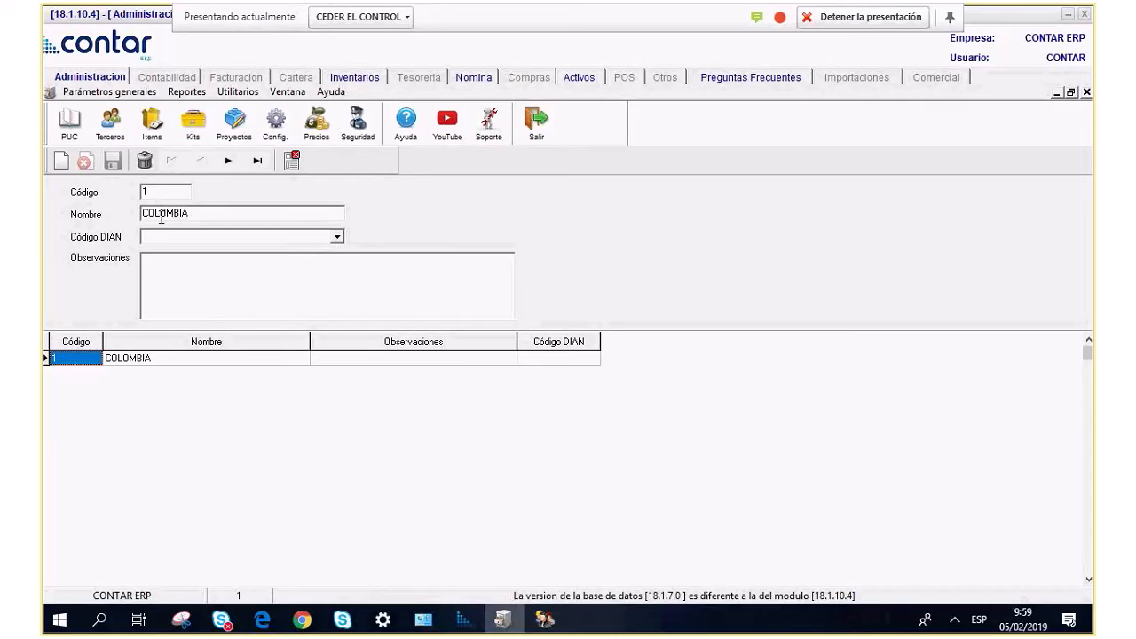
left_click(337, 238)
scroll(202, 276, "down", 12)
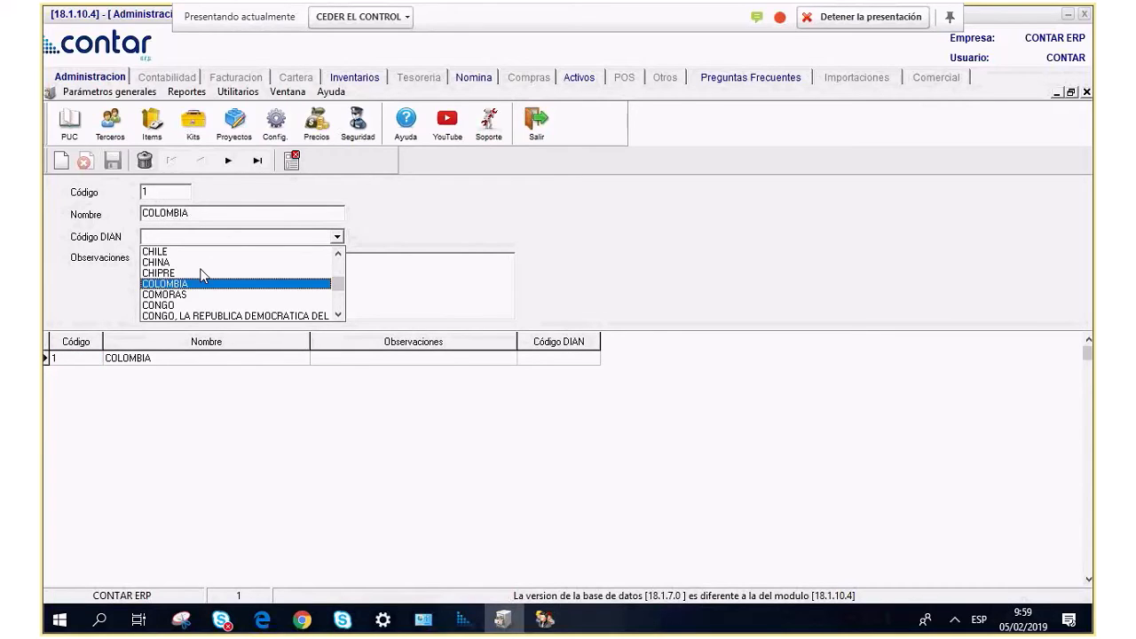
left_click(234, 285)
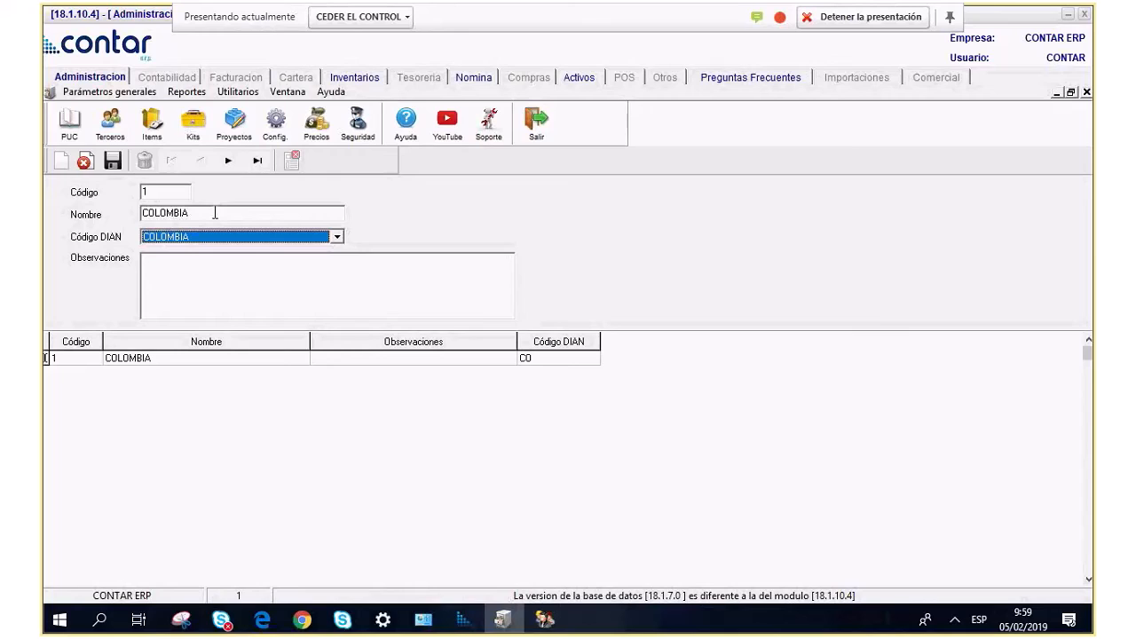
left_click(118, 163)
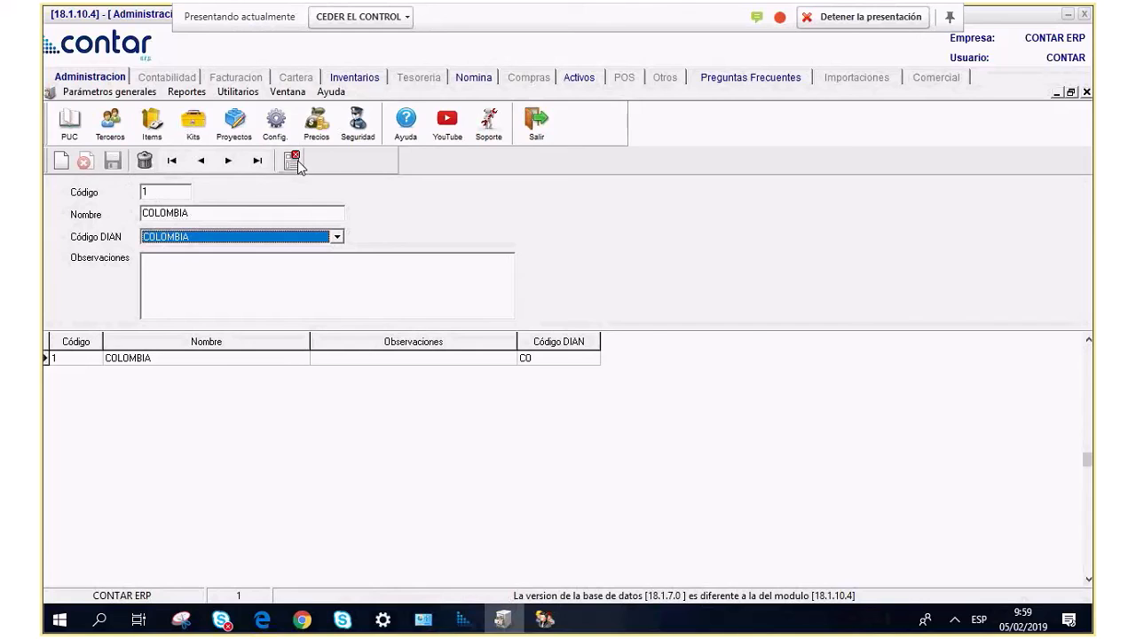
left_click(293, 161)
left_click(93, 92)
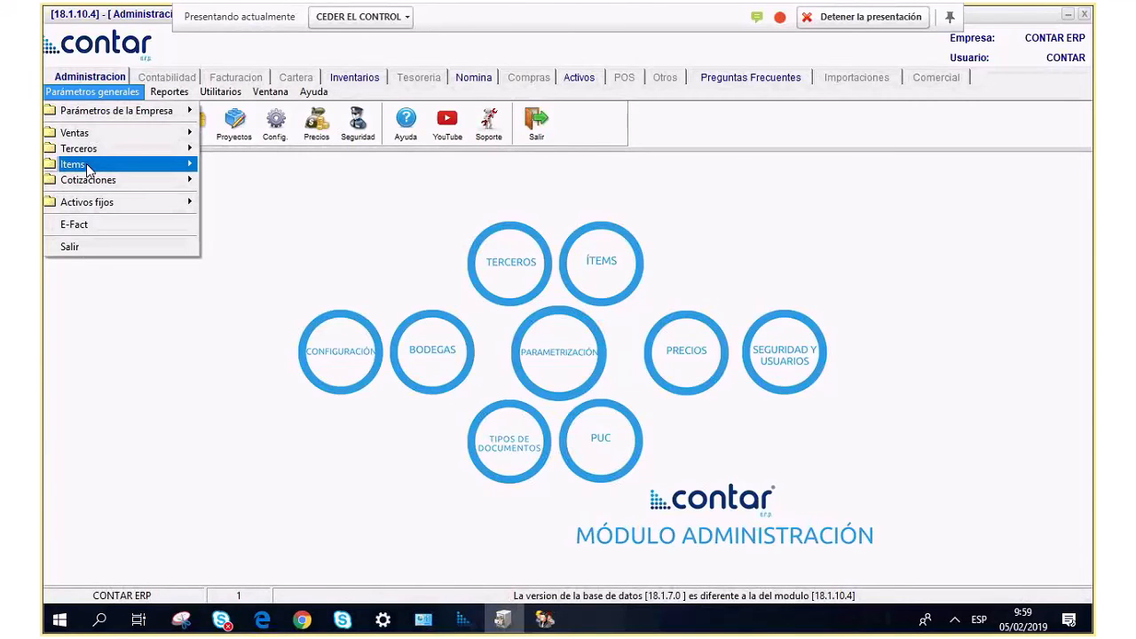
mouse_move(89, 148)
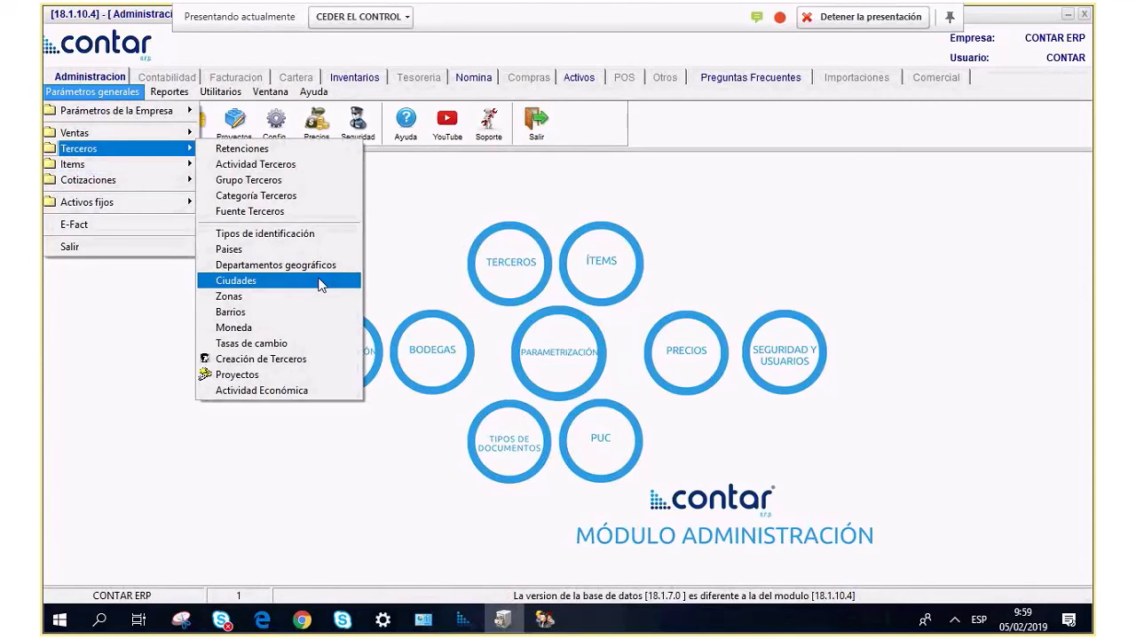
left_click(232, 296)
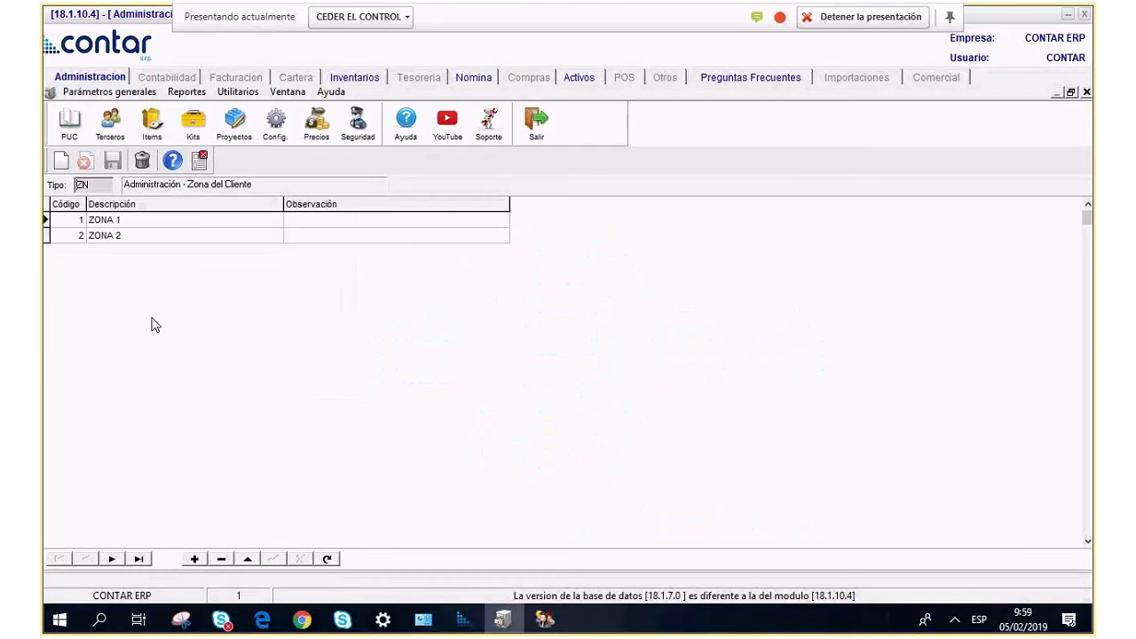
left_click(139, 222)
left_click(144, 236)
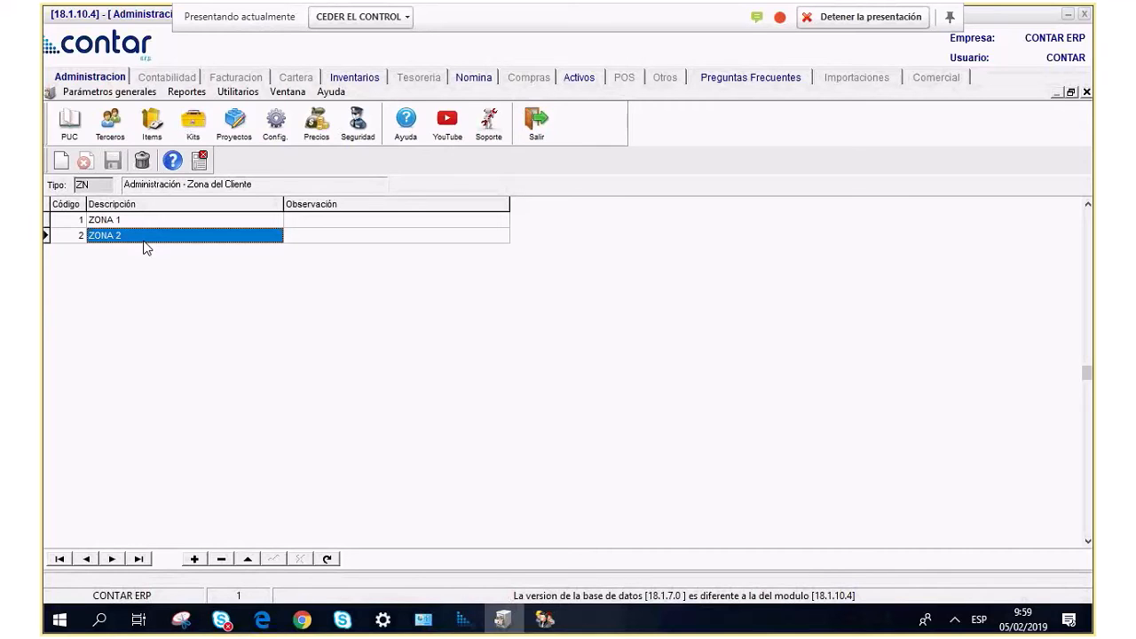
left_click(109, 91)
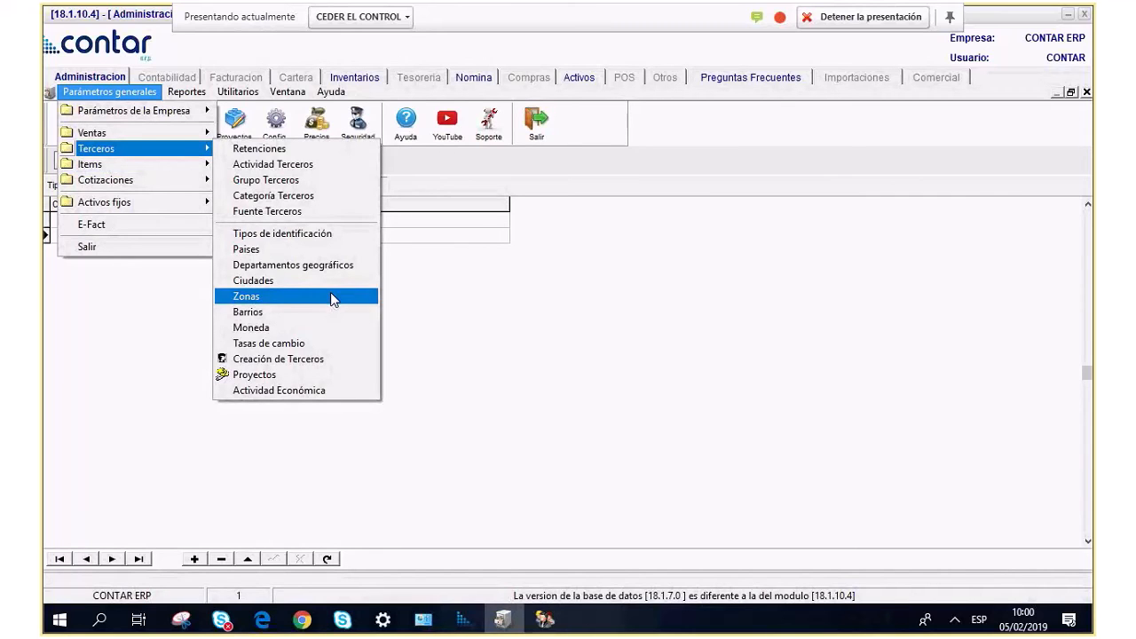
left_click(330, 295)
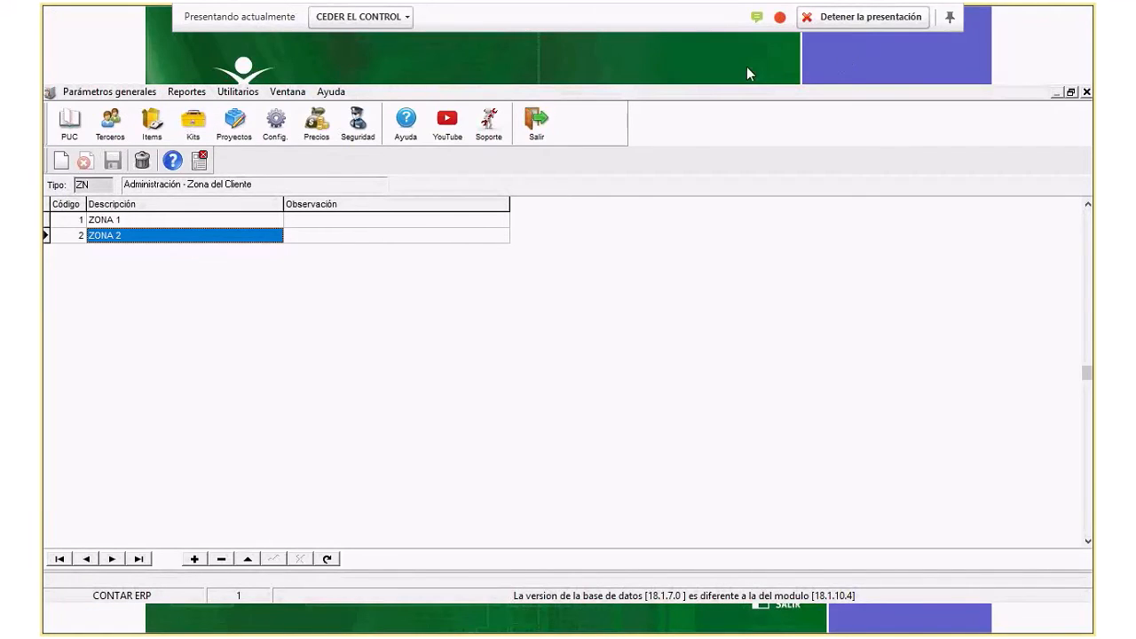
left_click(201, 165)
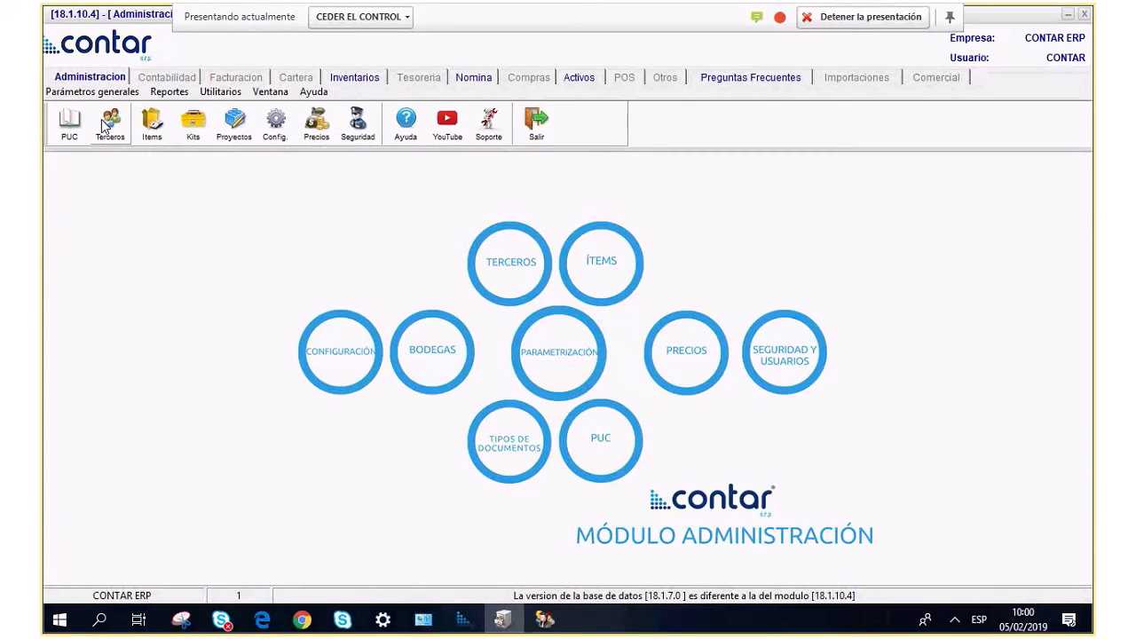
Open currency DOLAR AMERICANO for editing and mark it as foreign.
left_click(92, 92)
mouse_move(88, 148)
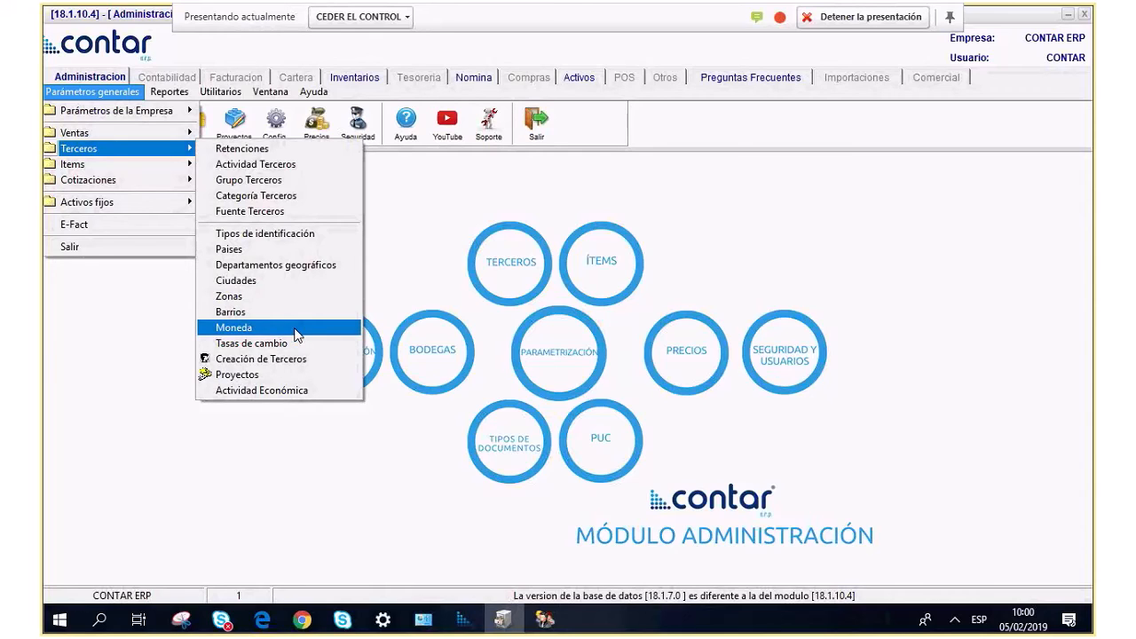
left_click(297, 333)
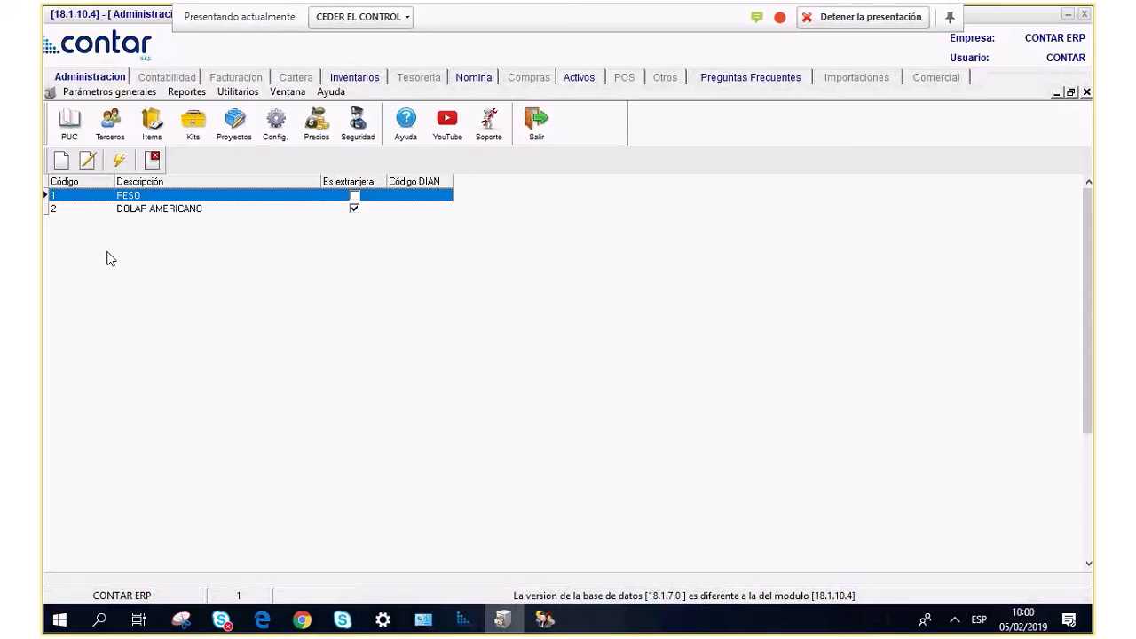
left_click(136, 210)
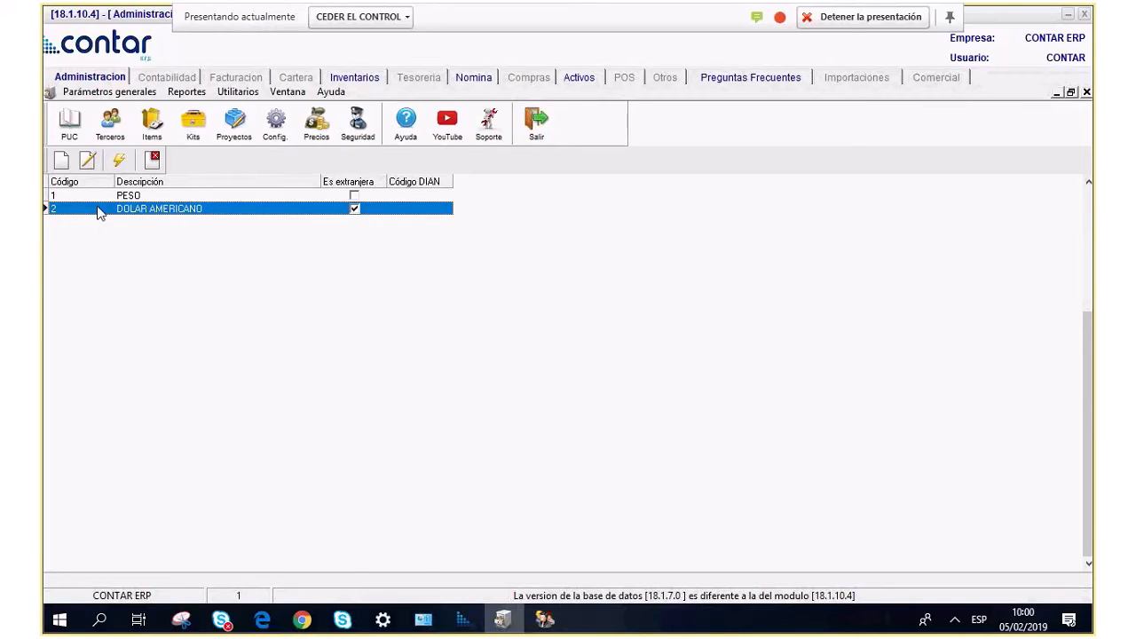
left_click(87, 160)
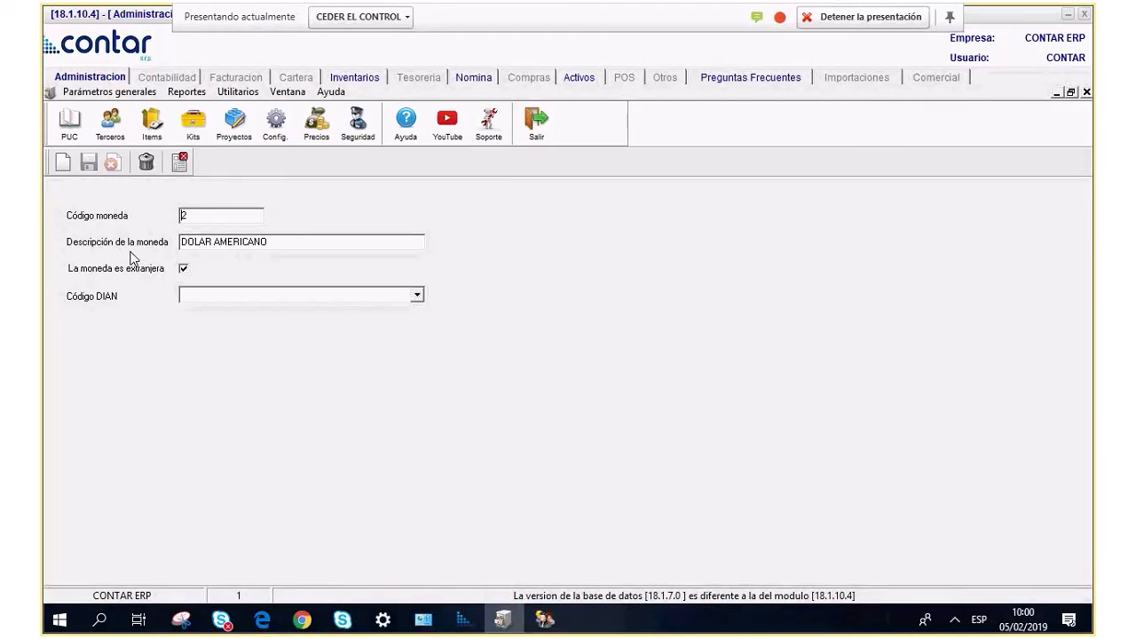
left_click_drag(213, 219, 145, 251)
key("Tab")
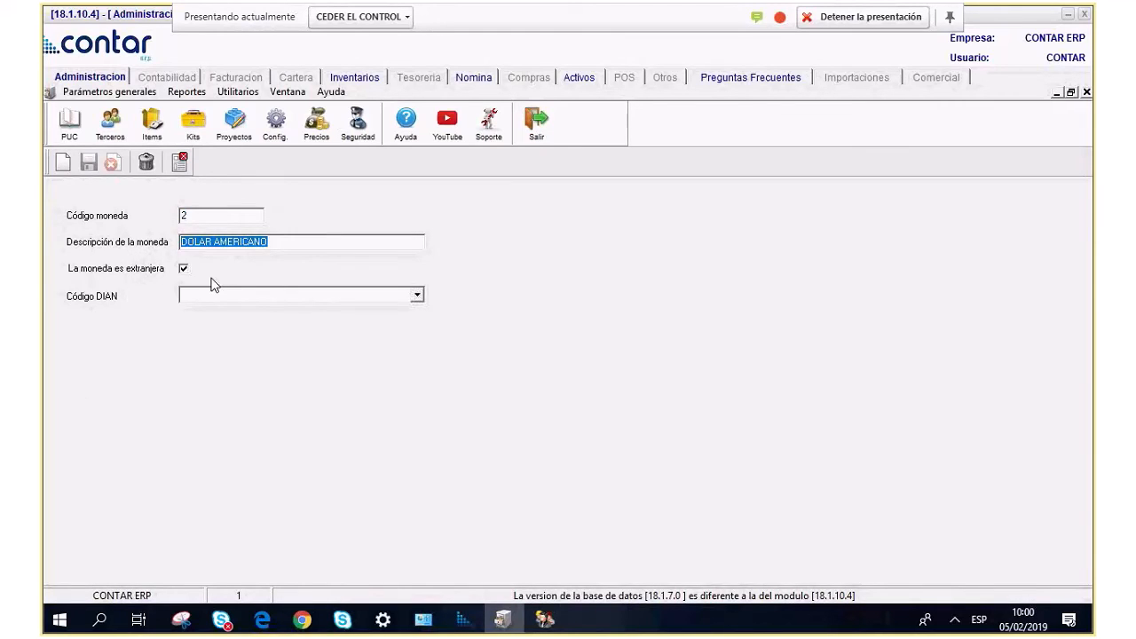
left_click(182, 269)
Set its DIAN code to DOLAR ESTADOUNIDENSE, save, and close the currency list.
left_click(417, 295)
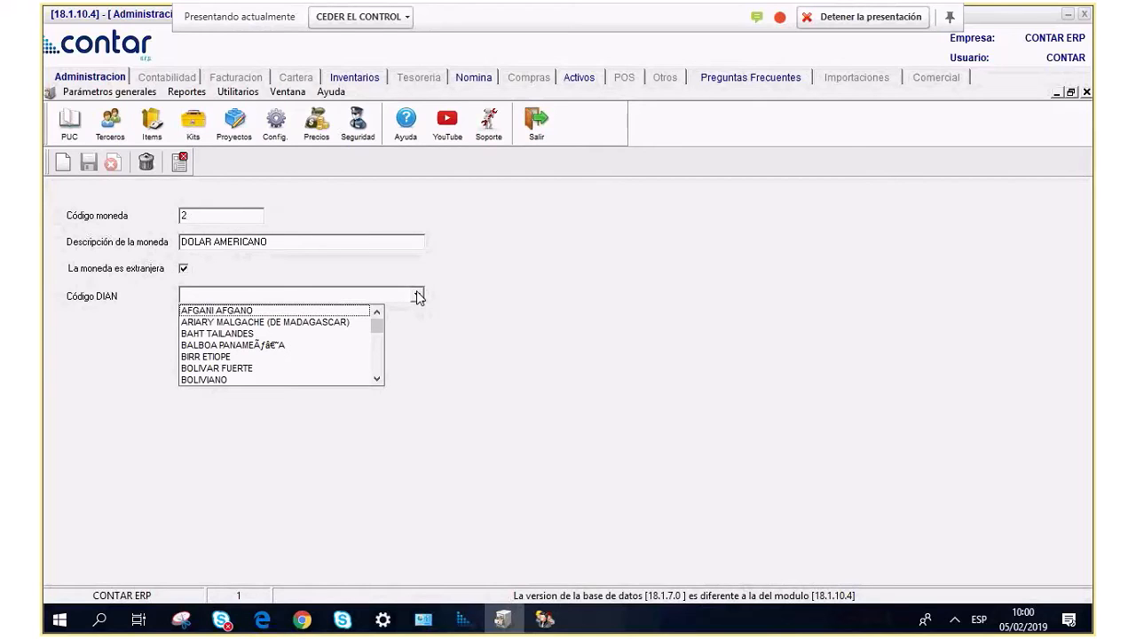
type("dol")
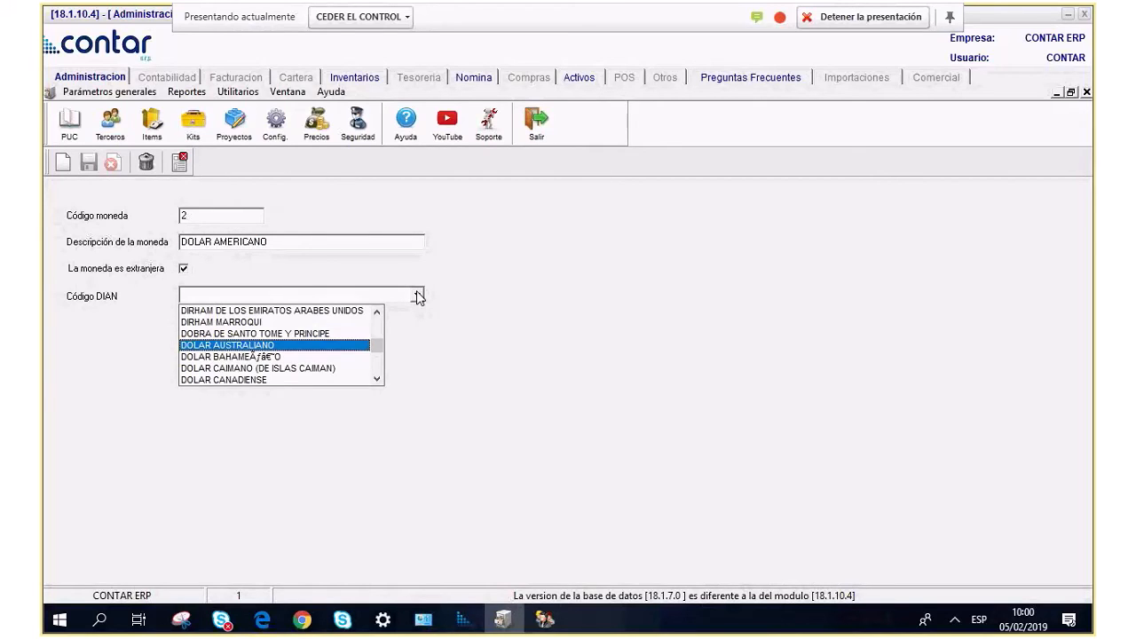
left_click(377, 379)
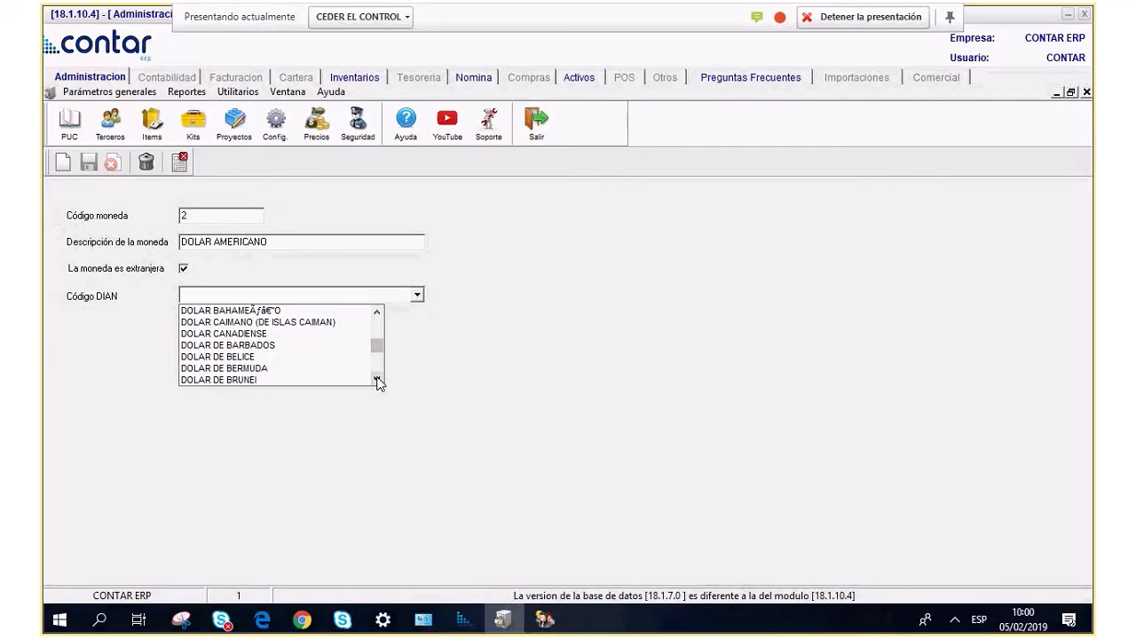
left_click(377, 380)
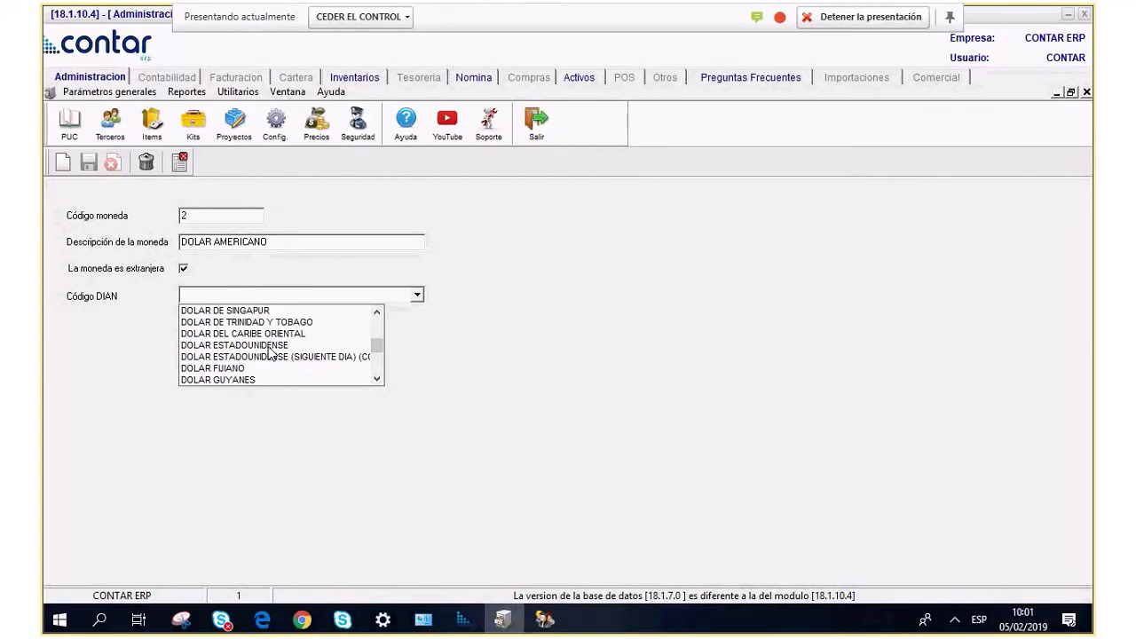
left_click(268, 346)
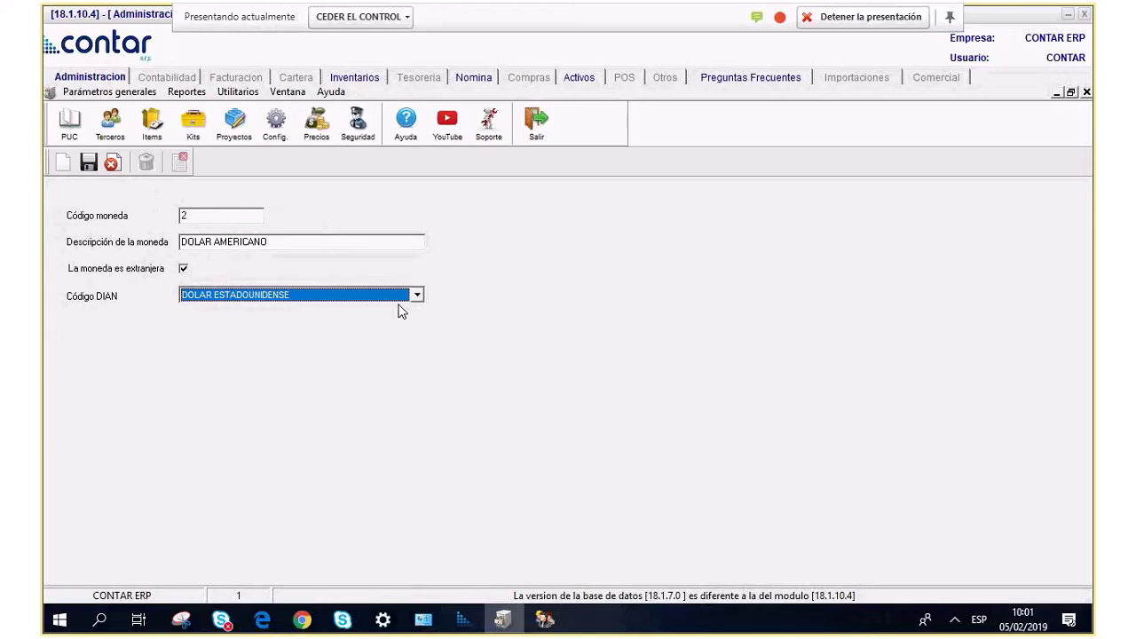
left_click(89, 163)
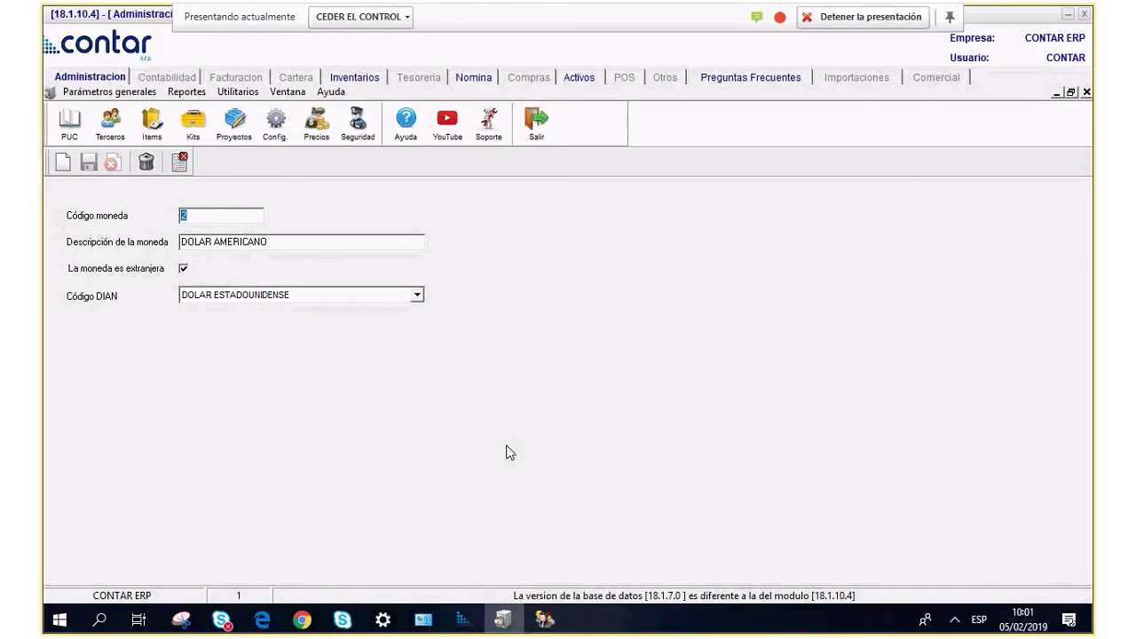
left_click(180, 160)
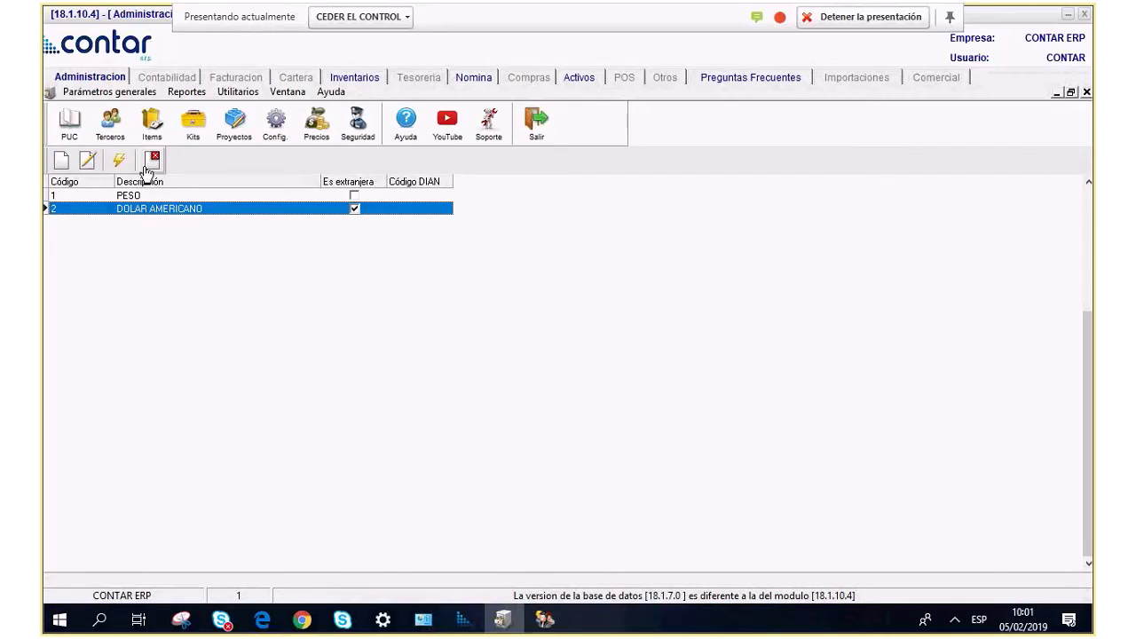
left_click(147, 162)
left_click(92, 92)
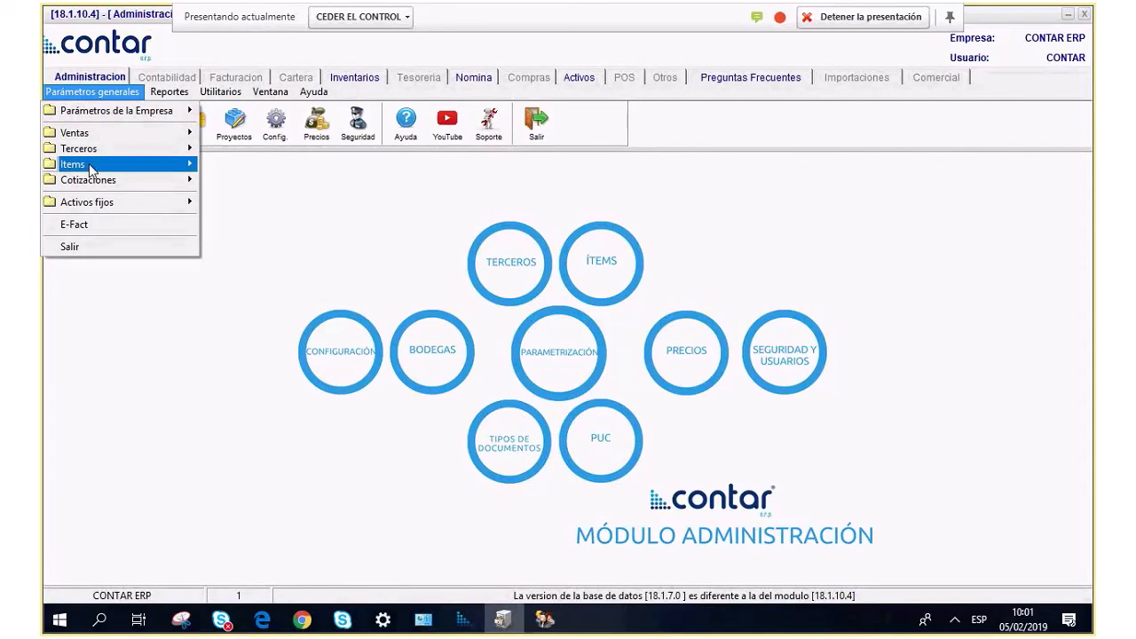
mouse_move(98, 148)
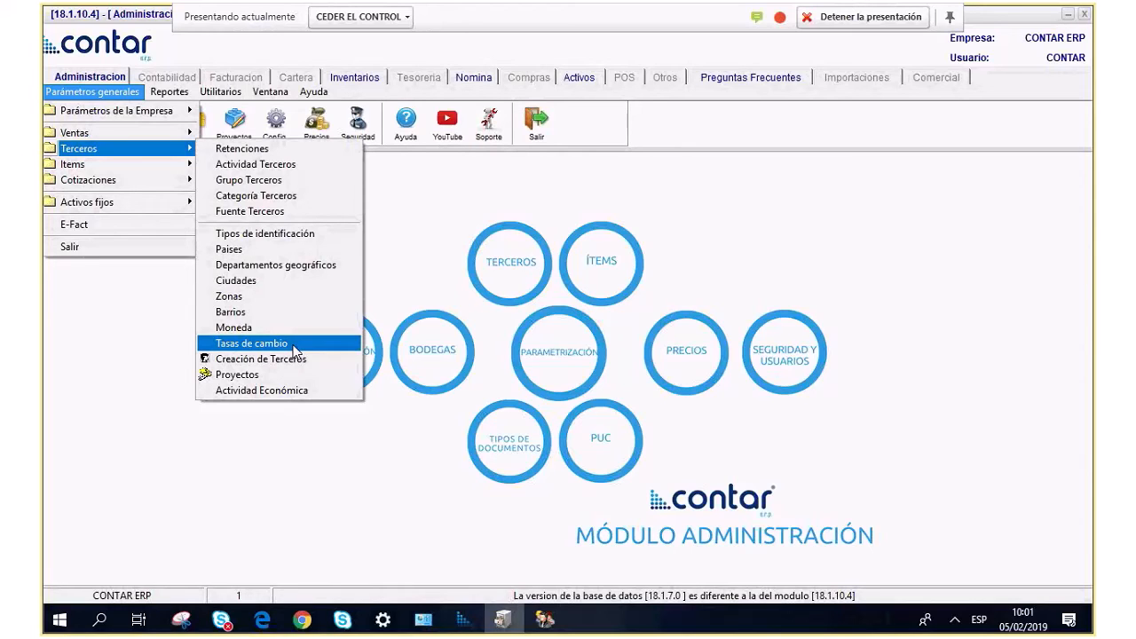
left_click(293, 345)
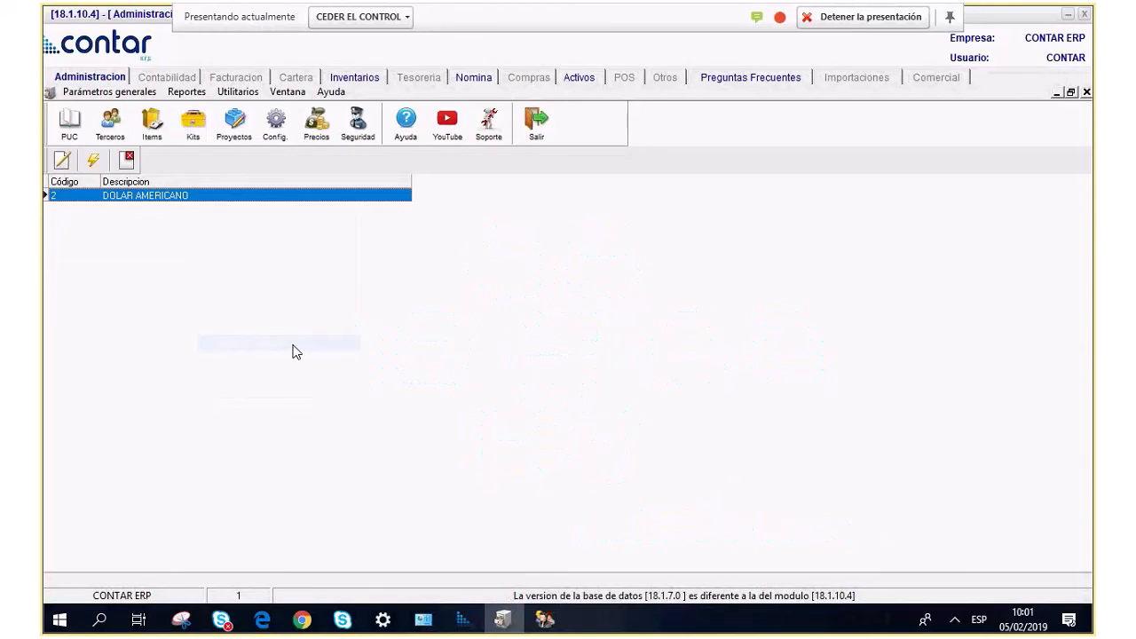
double_click(110, 197)
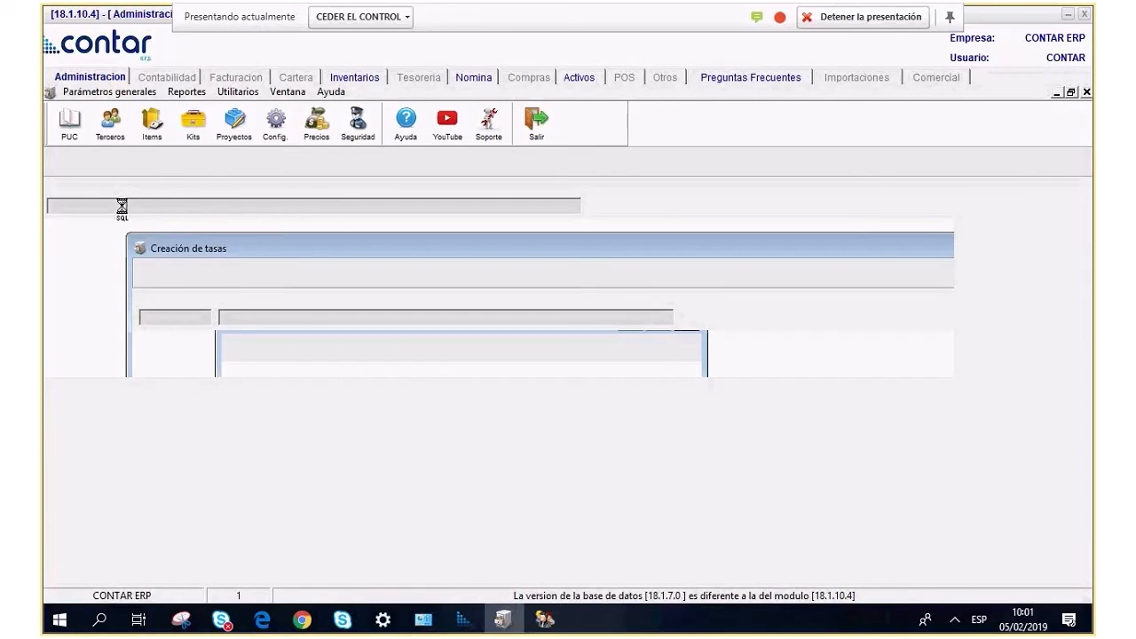
left_click(74, 243)
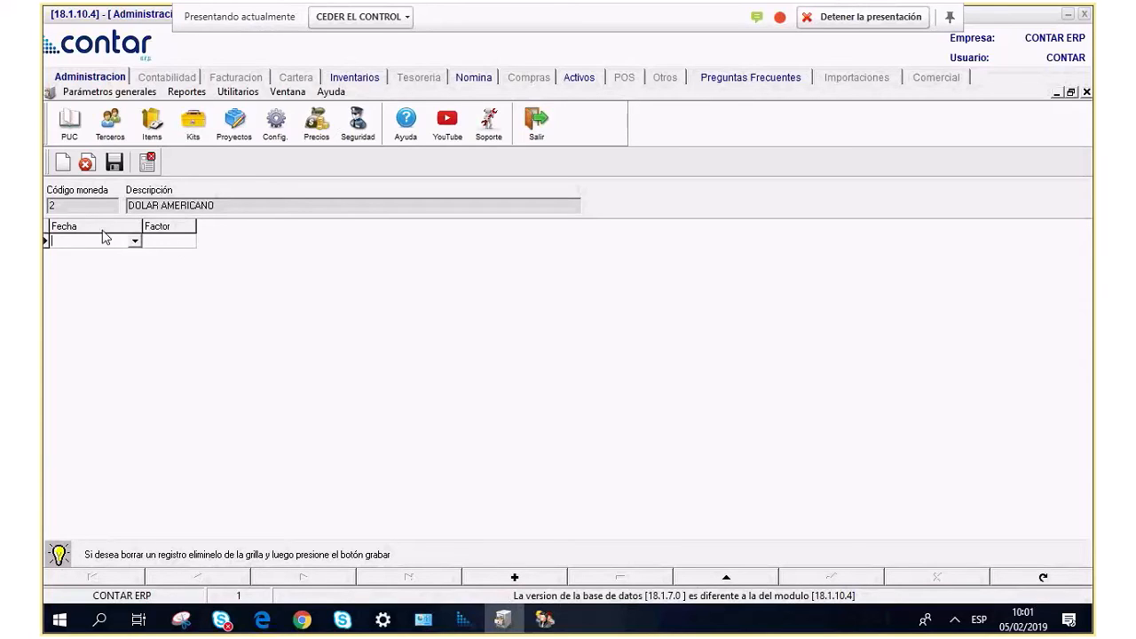
left_click(134, 241)
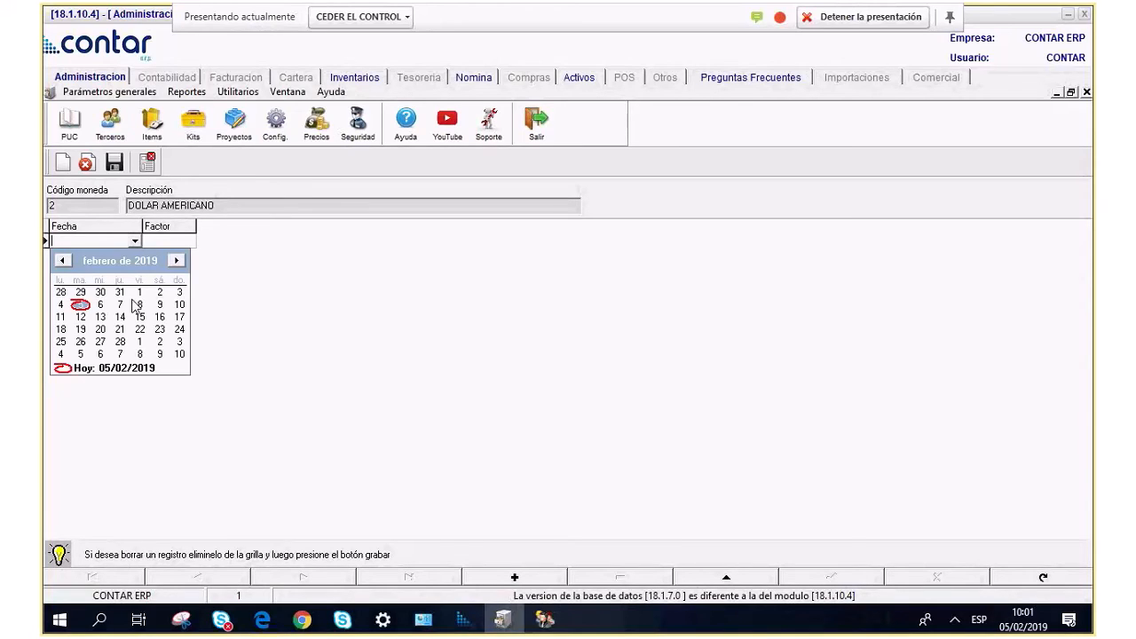
left_click(120, 304)
left_click(167, 242)
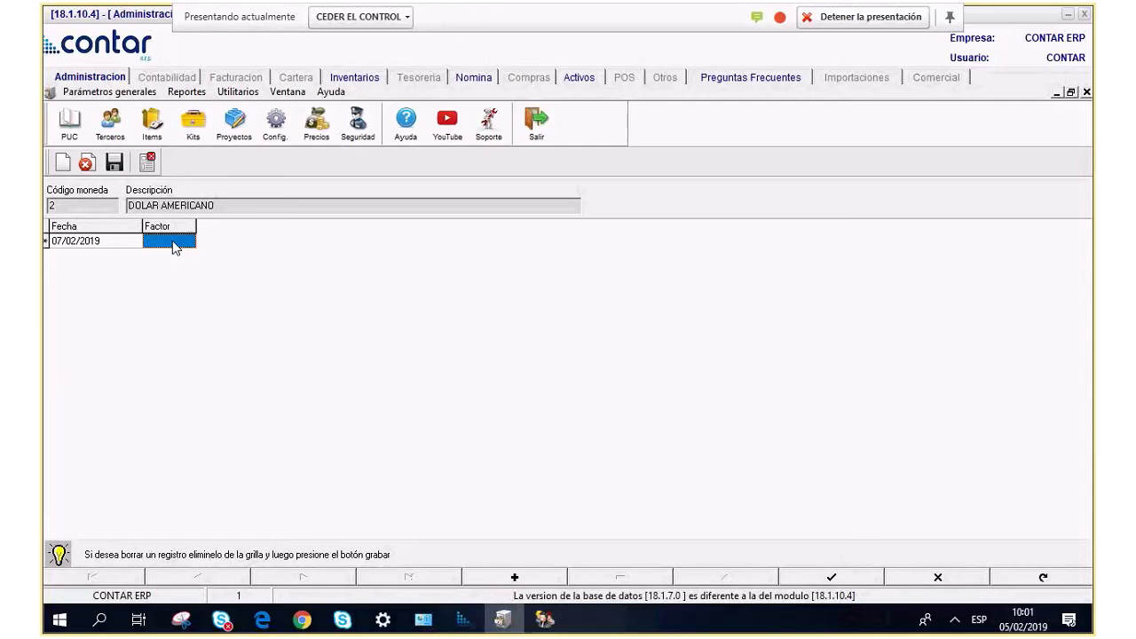
left_click(152, 165)
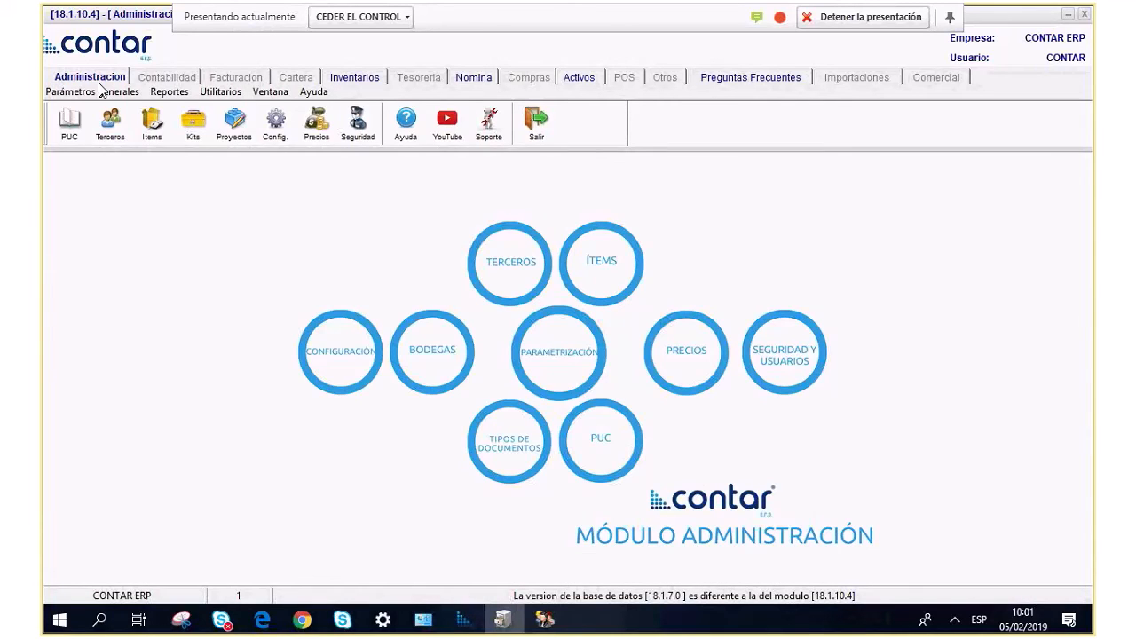
Open the Proyectos list from Parámetros generales > Terceros.
left_click(101, 92)
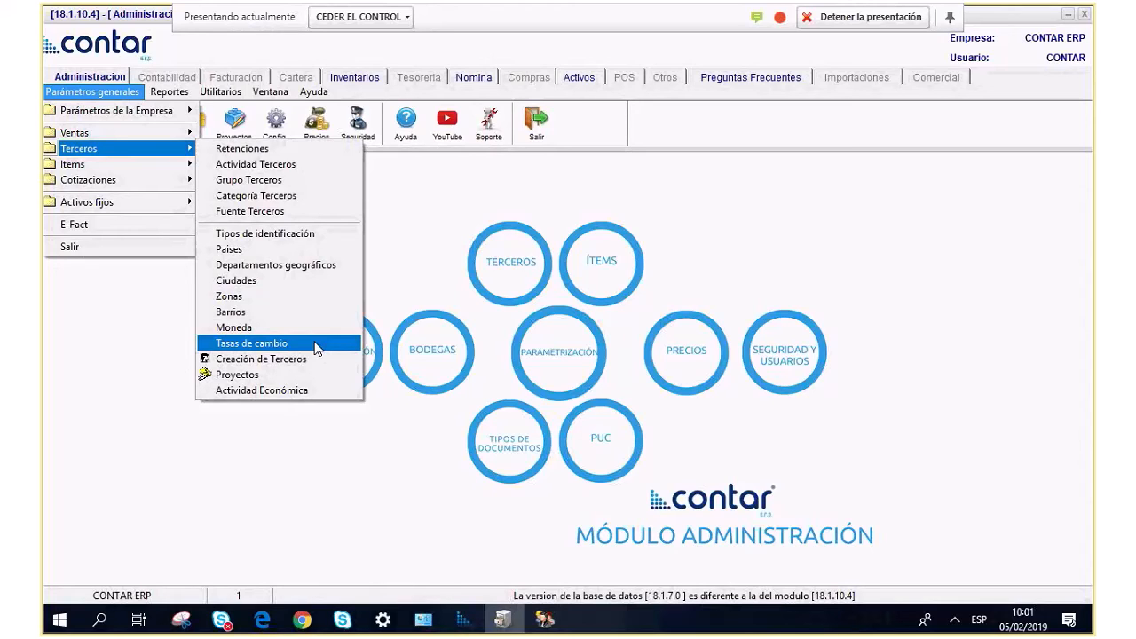
left_click(281, 380)
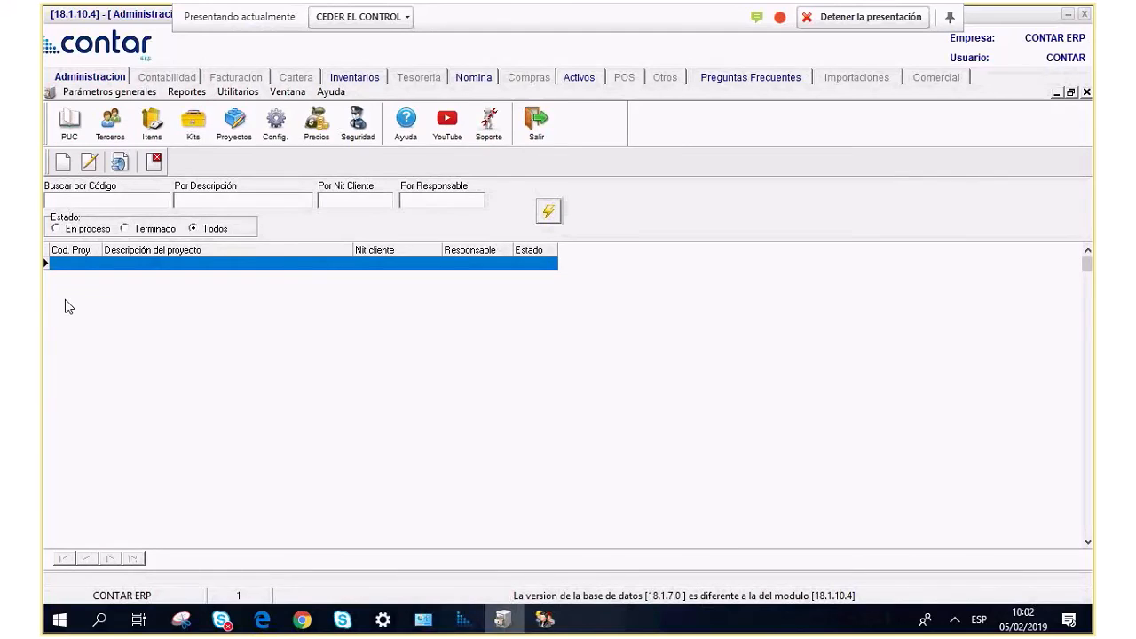
Create project 025 'OBRA HIDROITUANGO' with status En proceso.
left_click(82, 164)
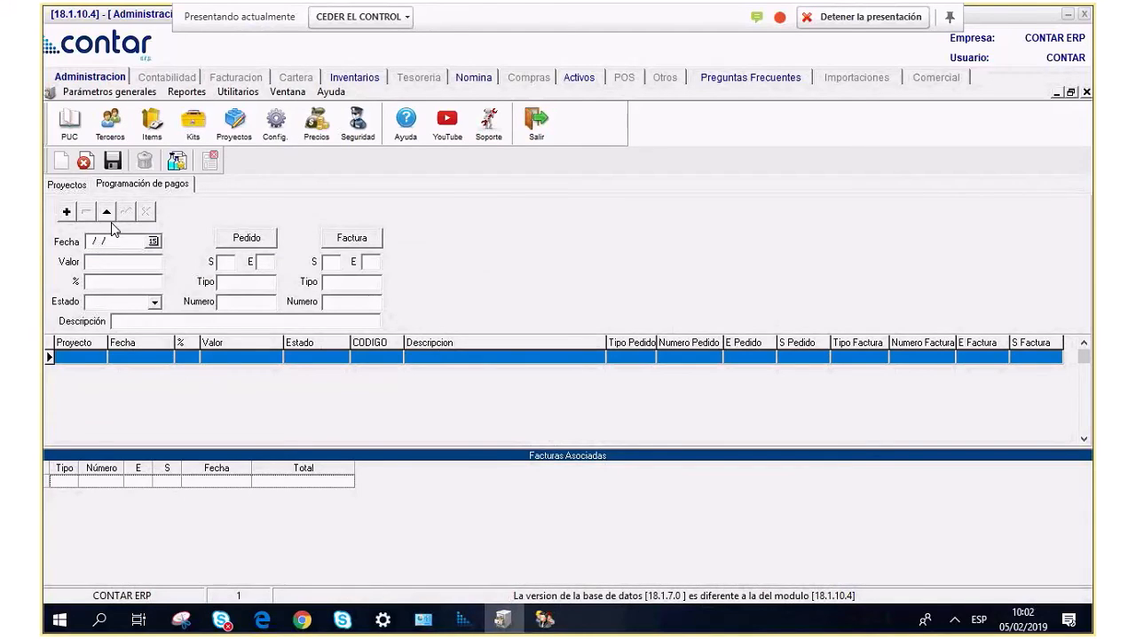
left_click(67, 184)
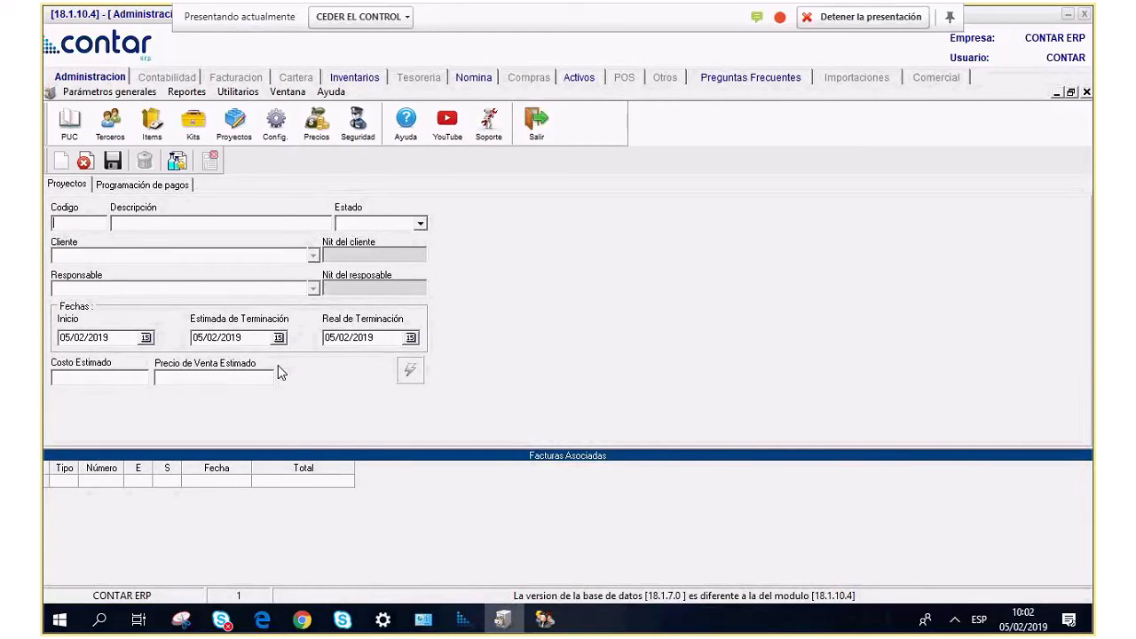
type("025")
left_click(157, 226)
type("OBRA HIDROITUANGO")
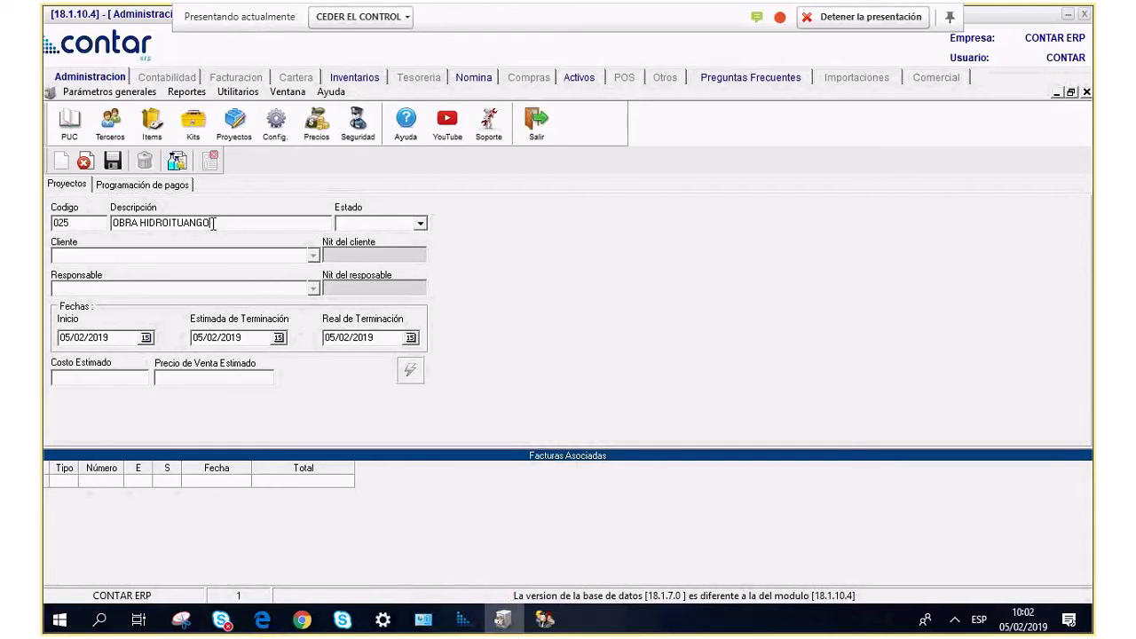
left_click(421, 223)
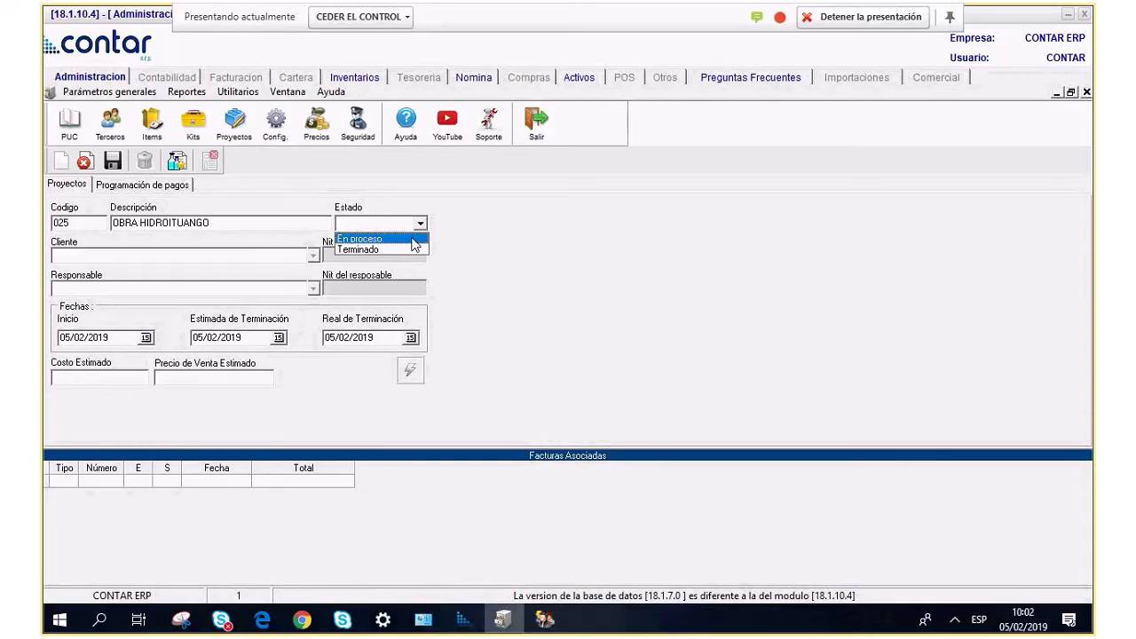
left_click(412, 239)
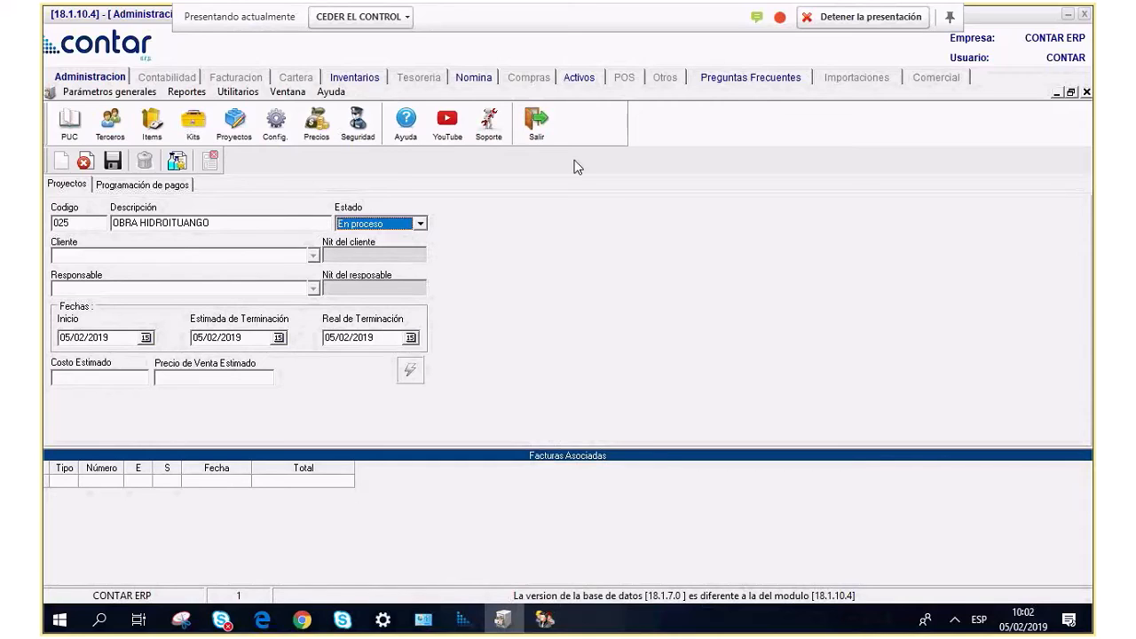
Set CLIENTES MOSTRADOR as the project client and the matching company as responsible.
left_click(90, 257)
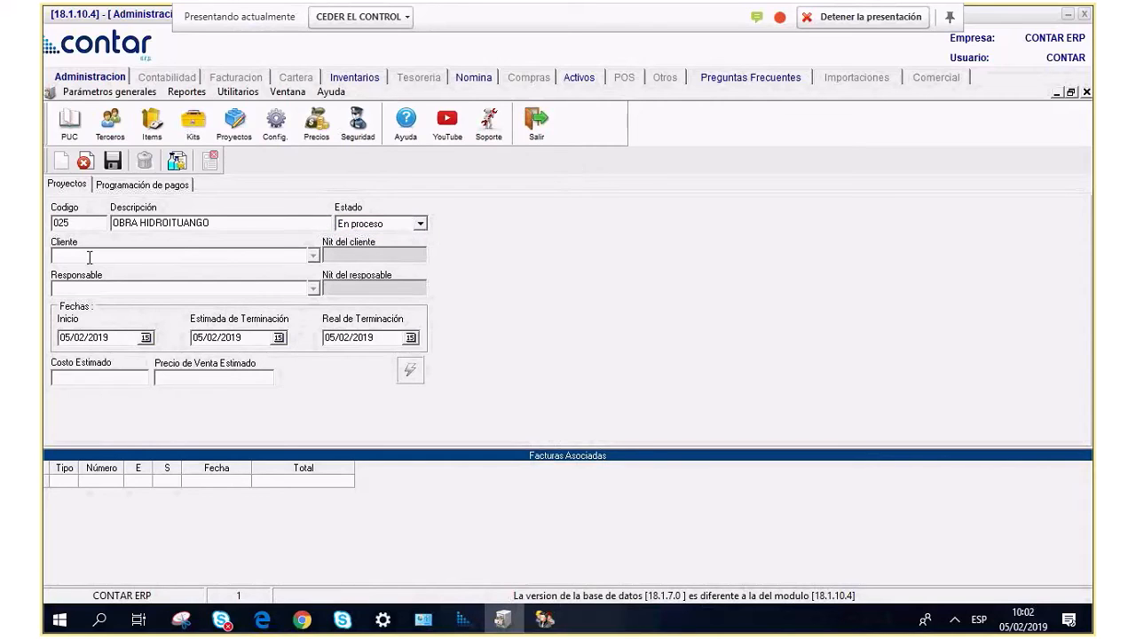
type("%")
key("Down")
key("Return")
type("%")
key("Return")
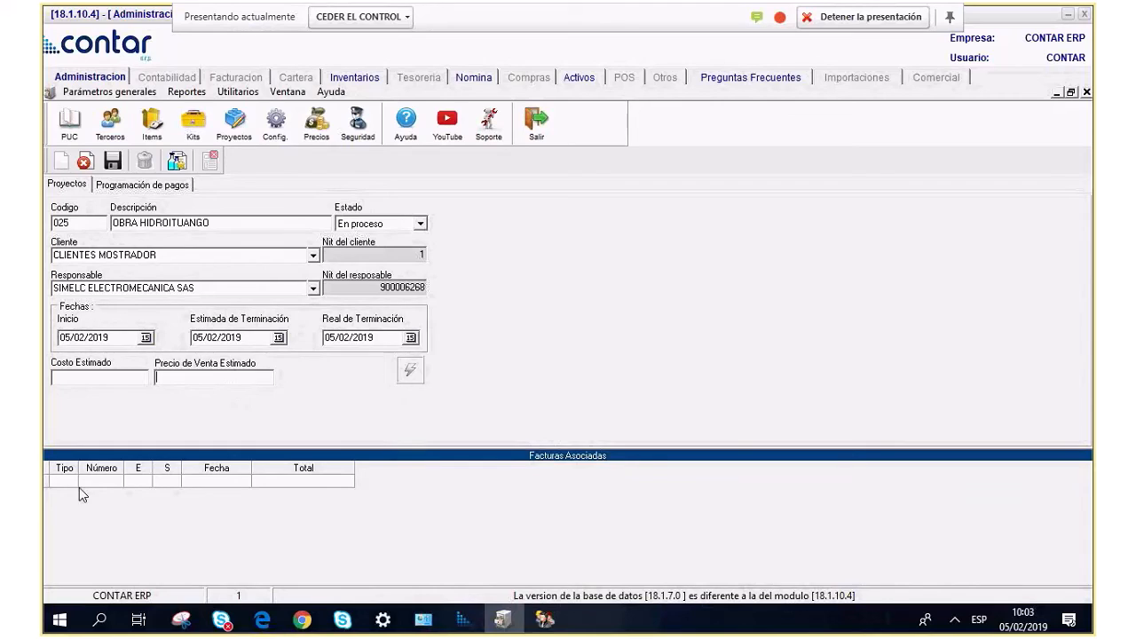
left_click(411, 371)
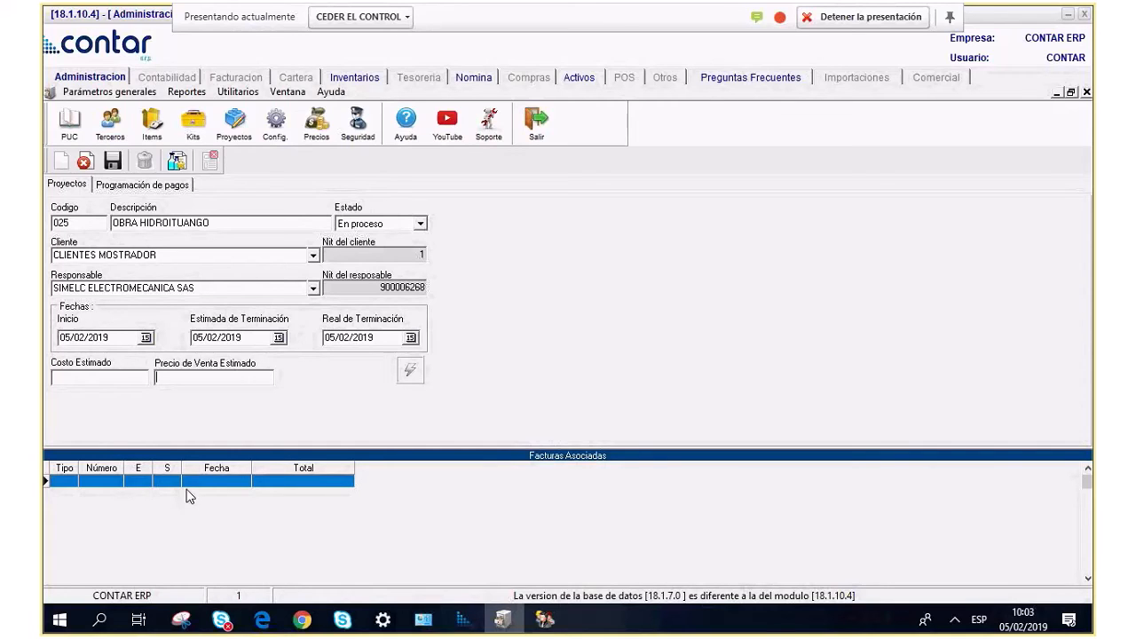
Save project 025, dismiss the confirmation, and close the project form.
left_click(113, 166)
left_click(591, 358)
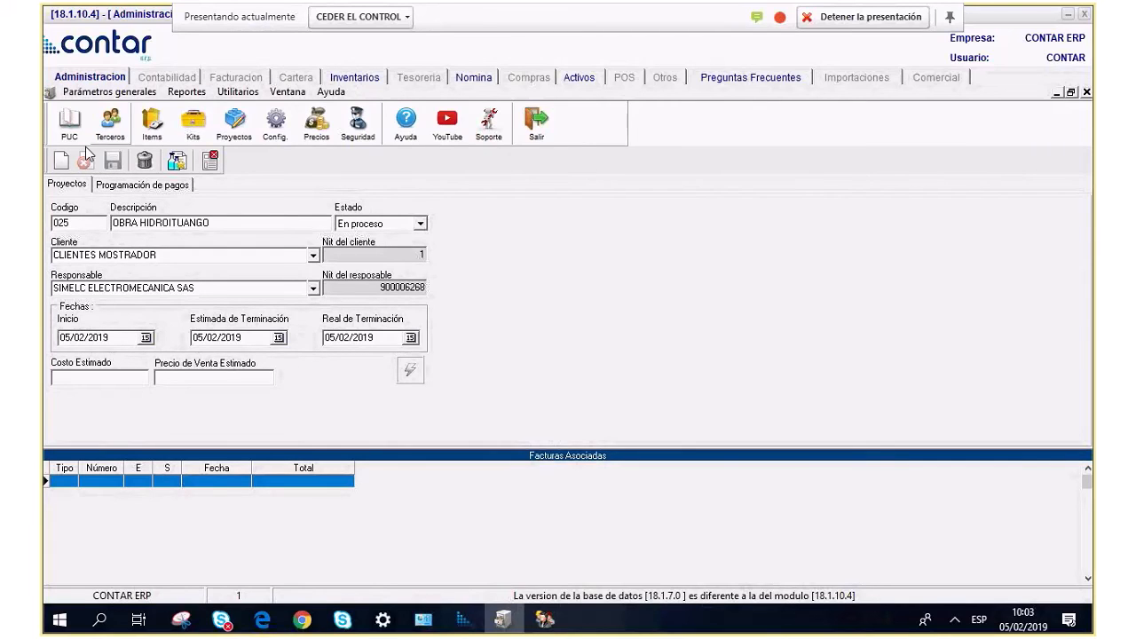
left_click(216, 166)
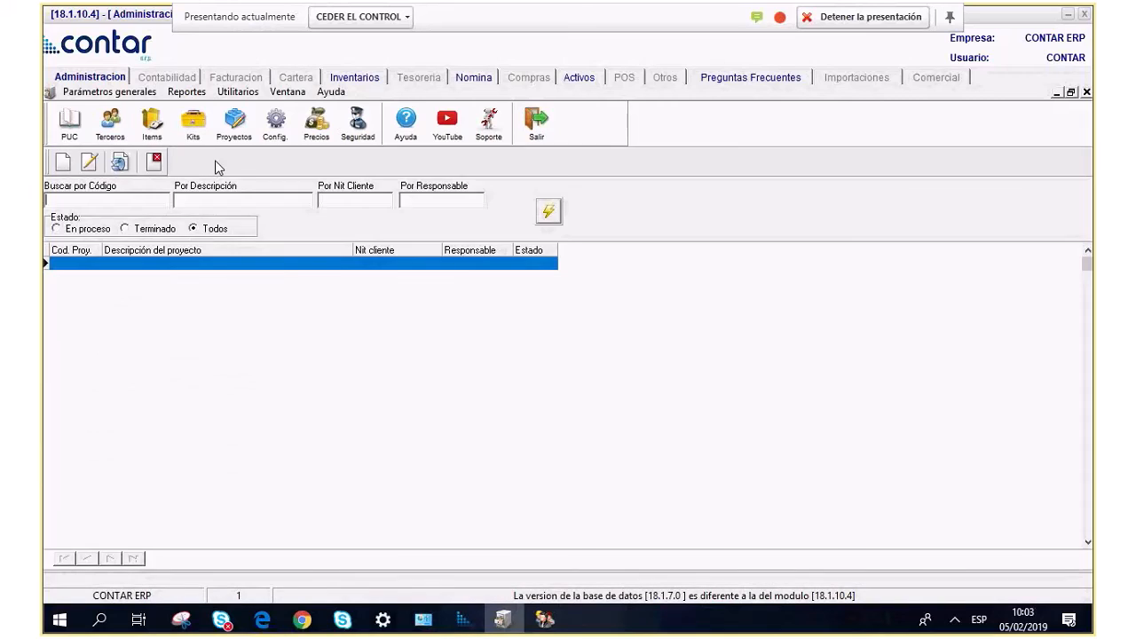
Close the project form and open the Departamentos table from Parámetros generales > Items.
left_click(174, 162)
left_click(64, 93)
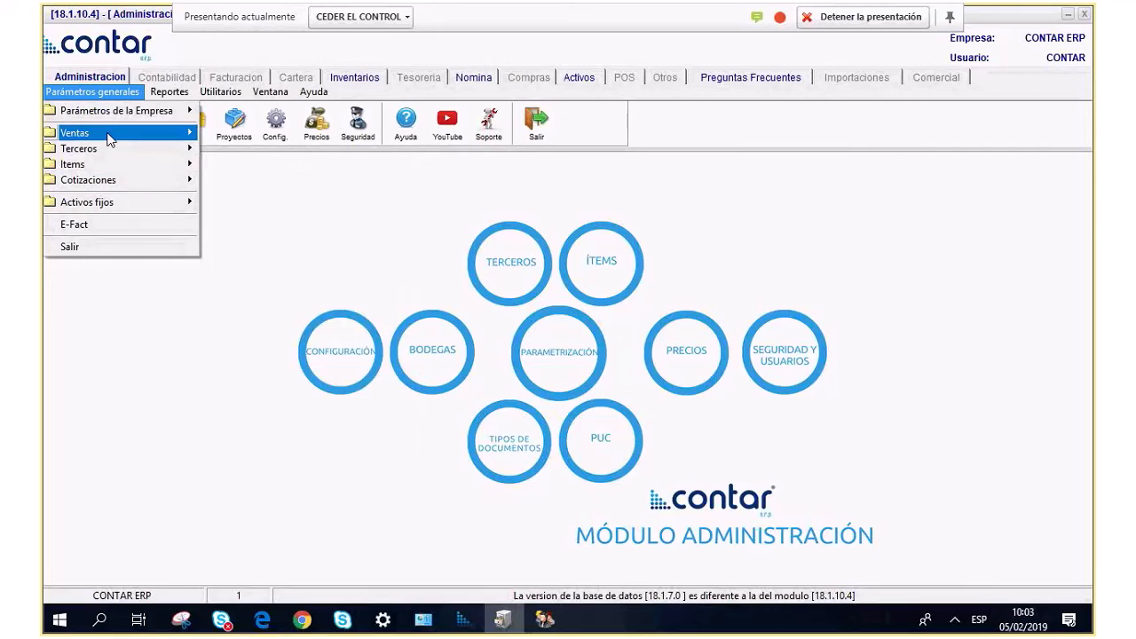
mouse_move(122, 165)
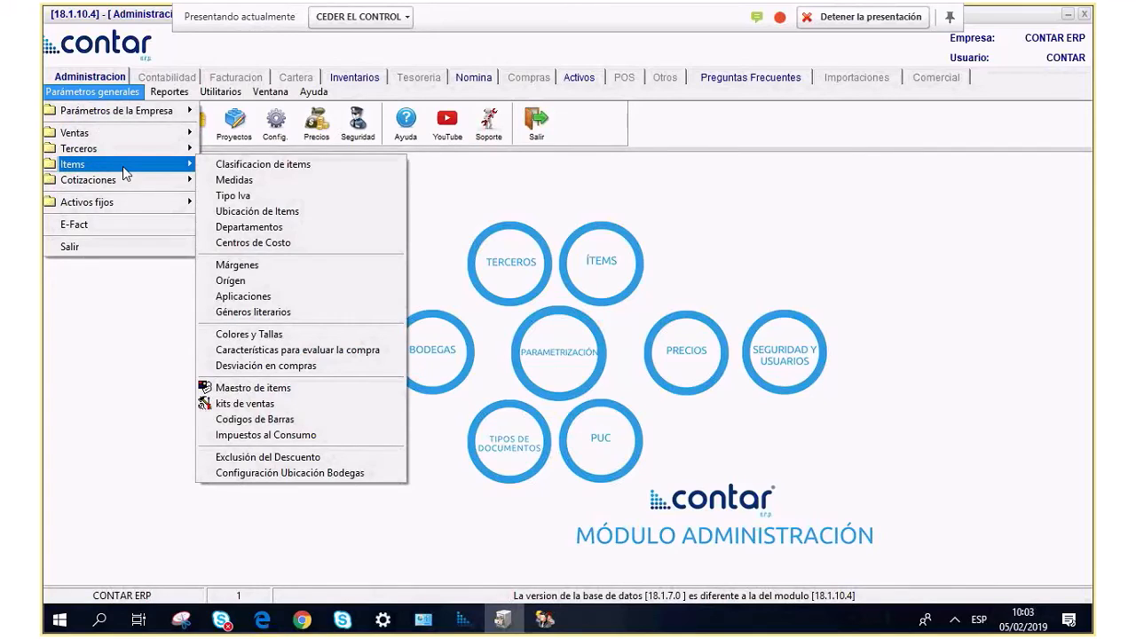
left_click(282, 228)
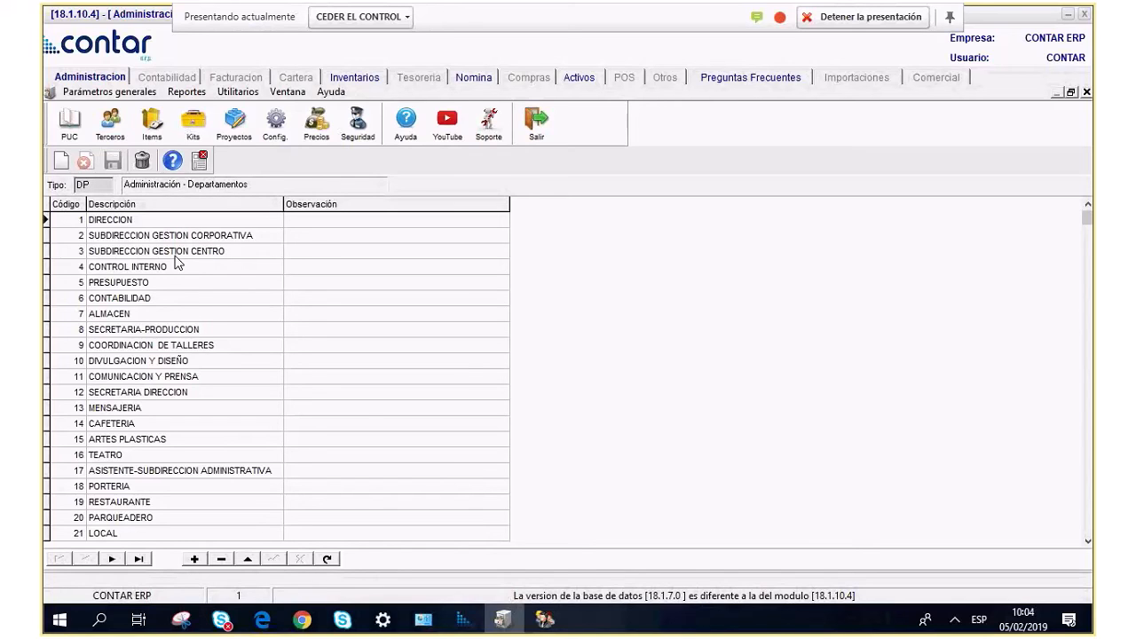
Add a department with code 88 and description CONTABILIDAD, and save it.
key("Down")
key("Down")
key("Down")
key("Down")
key("Down")
key("Down")
key("Down")
key("Down")
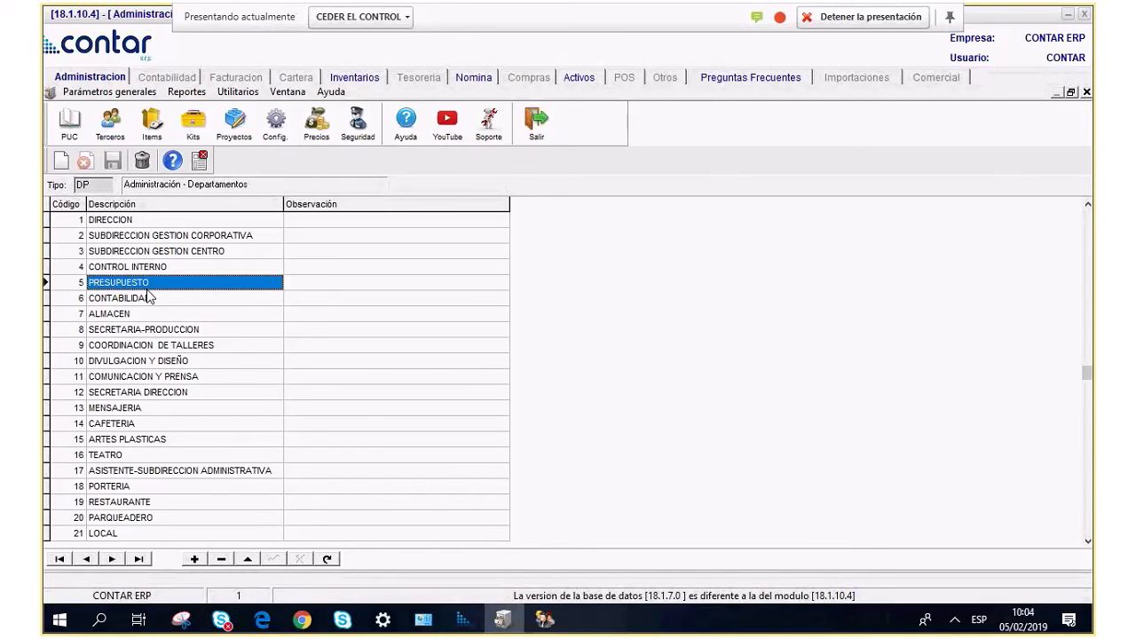
key("Down")
key("Down")
key("Down")
key("Down")
key("Down")
key("Down")
key("Down")
key("Down")
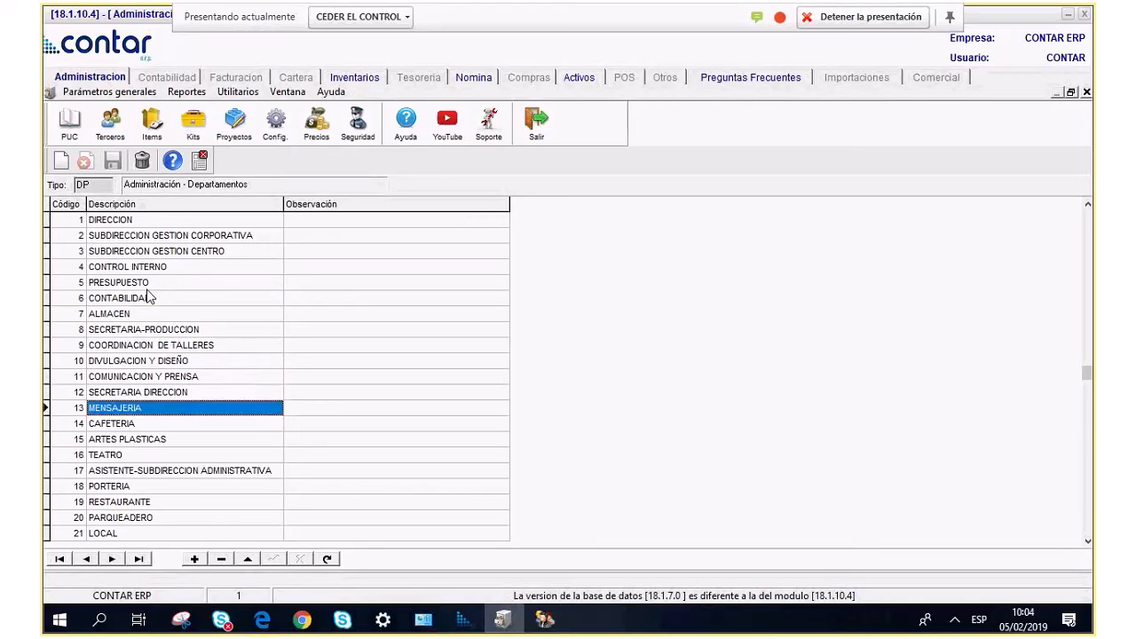
left_click(65, 164)
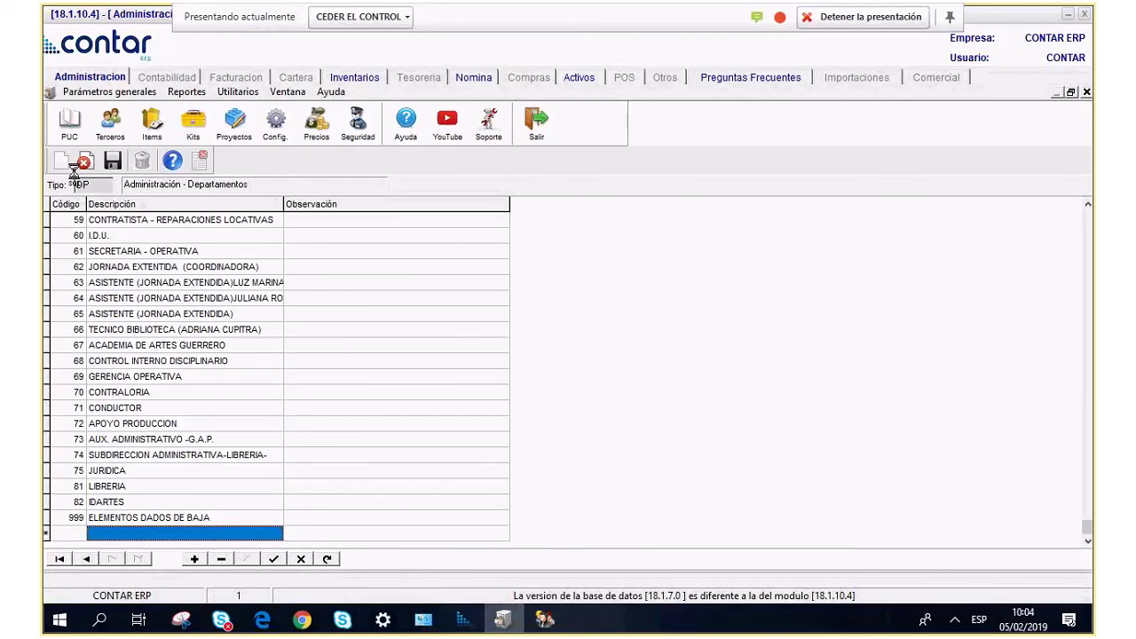
left_click(83, 535)
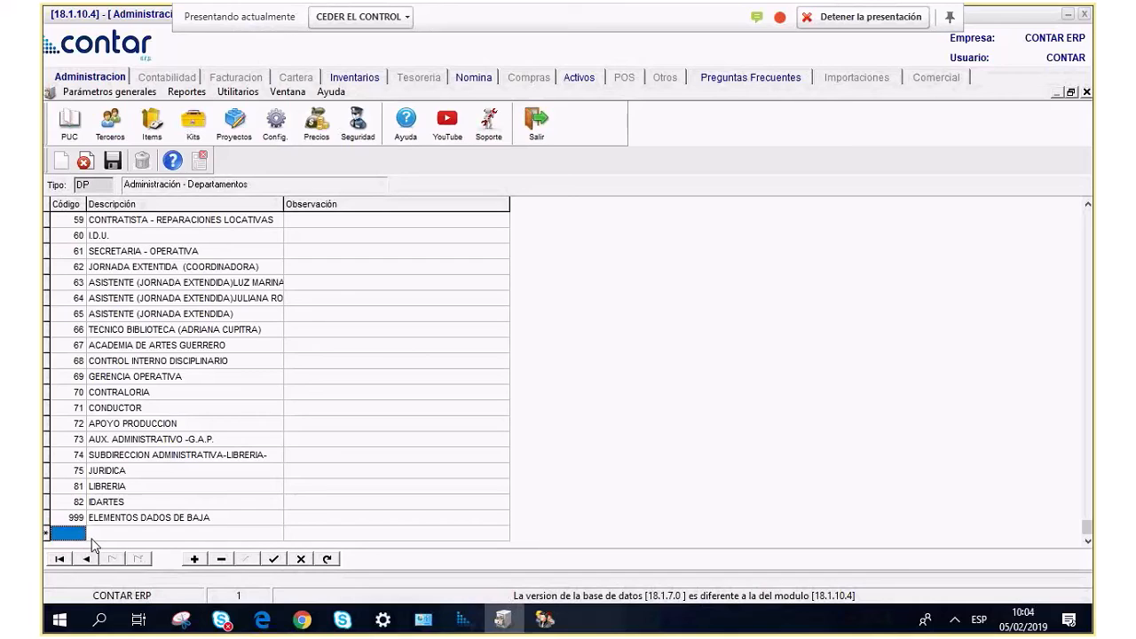
type("88")
left_click(146, 532)
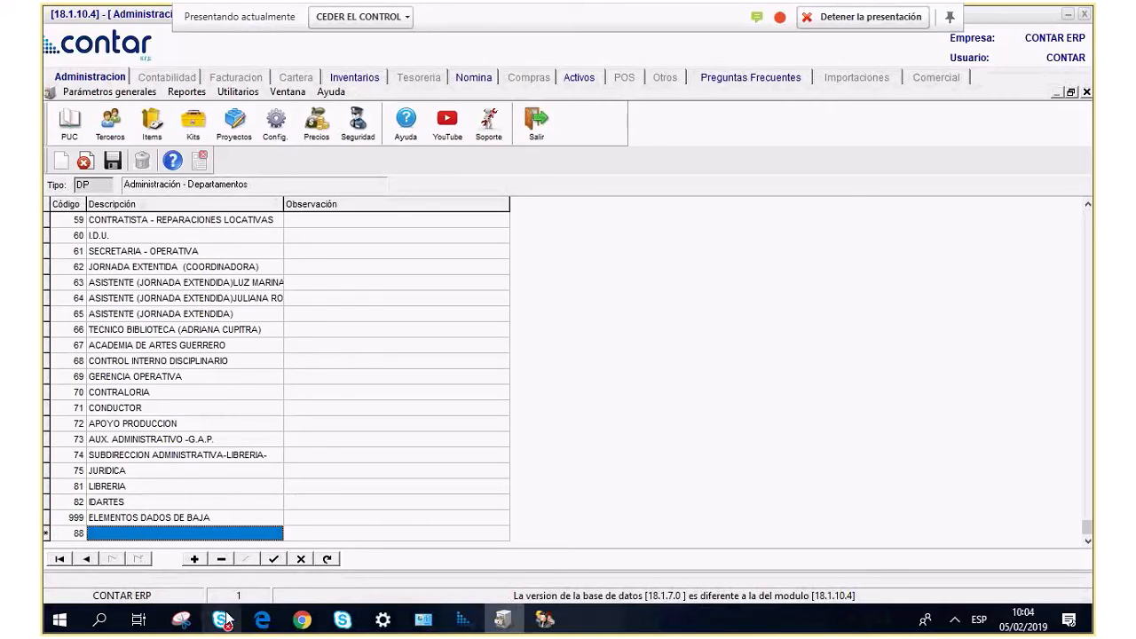
mouse_move(224, 618)
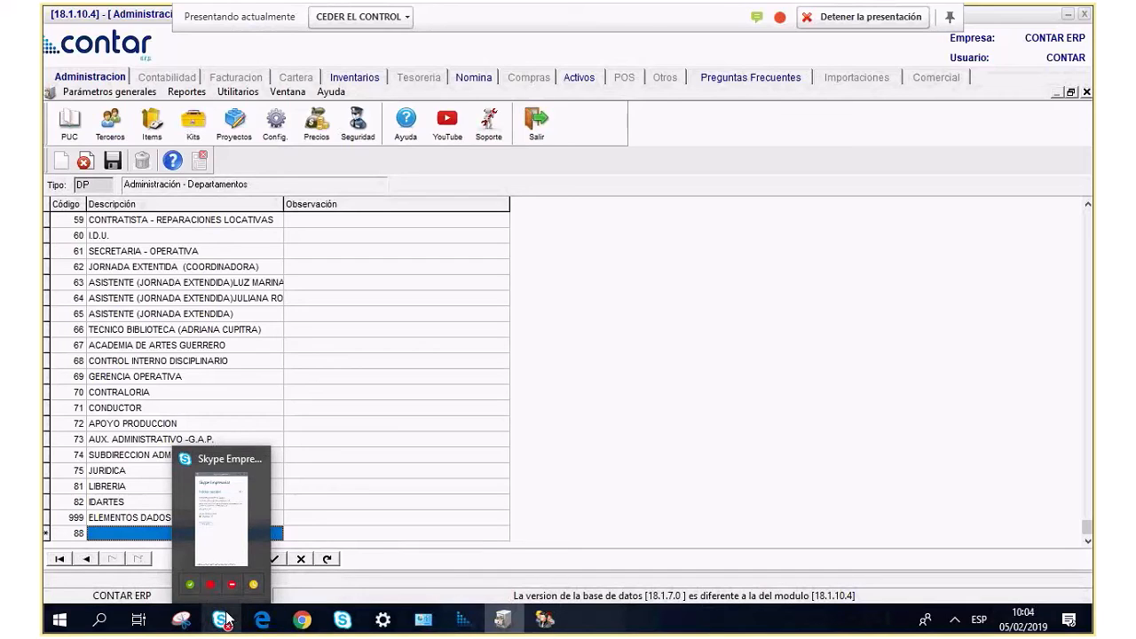
type("CONTABILKI")
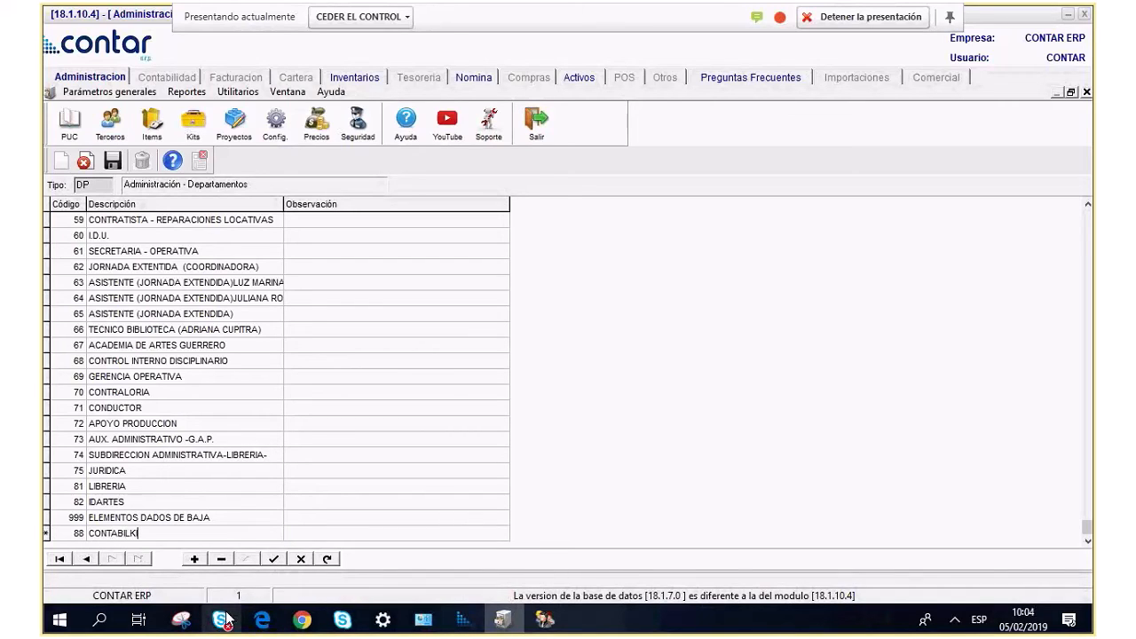
key("BackSpace")
key("BackSpace")
type("IDAD")
key("Tab")
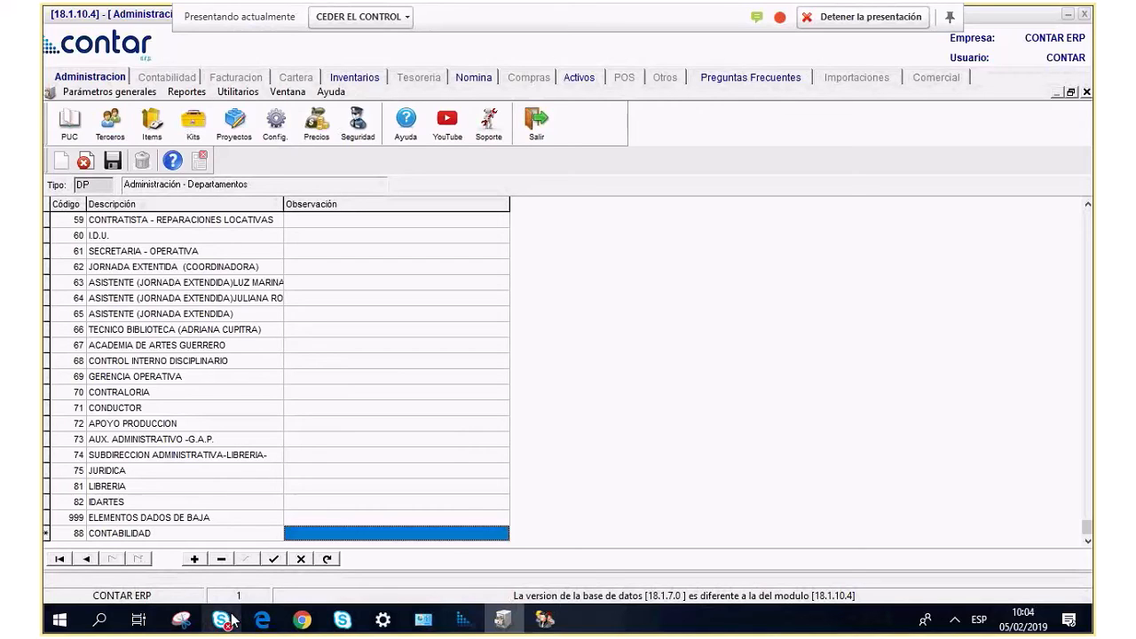
mouse_move(502, 619)
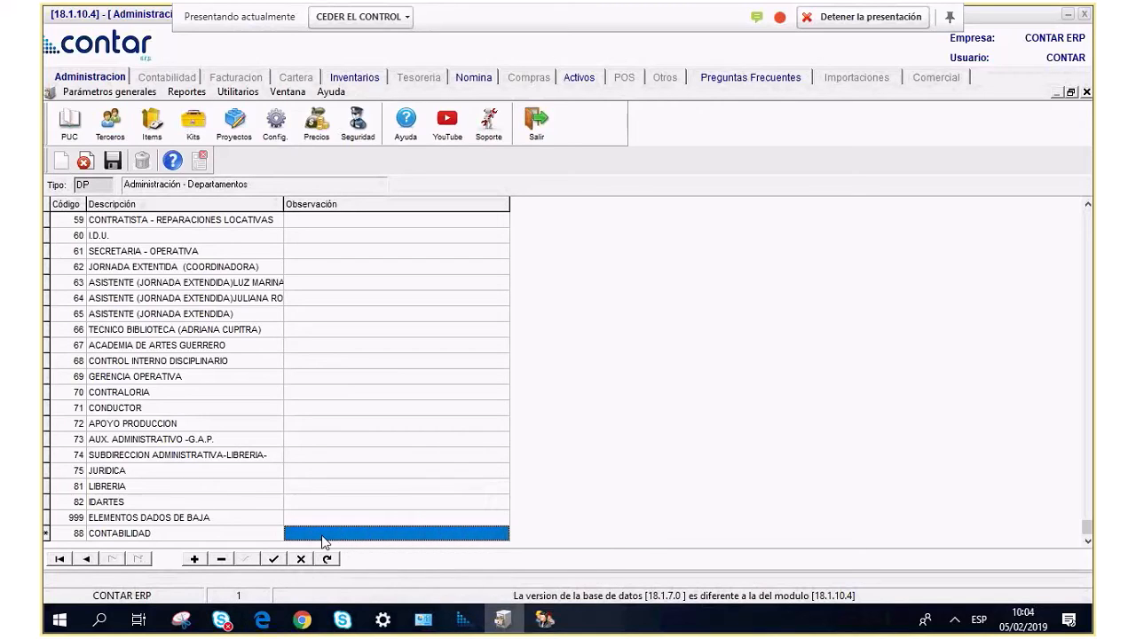
left_click(113, 161)
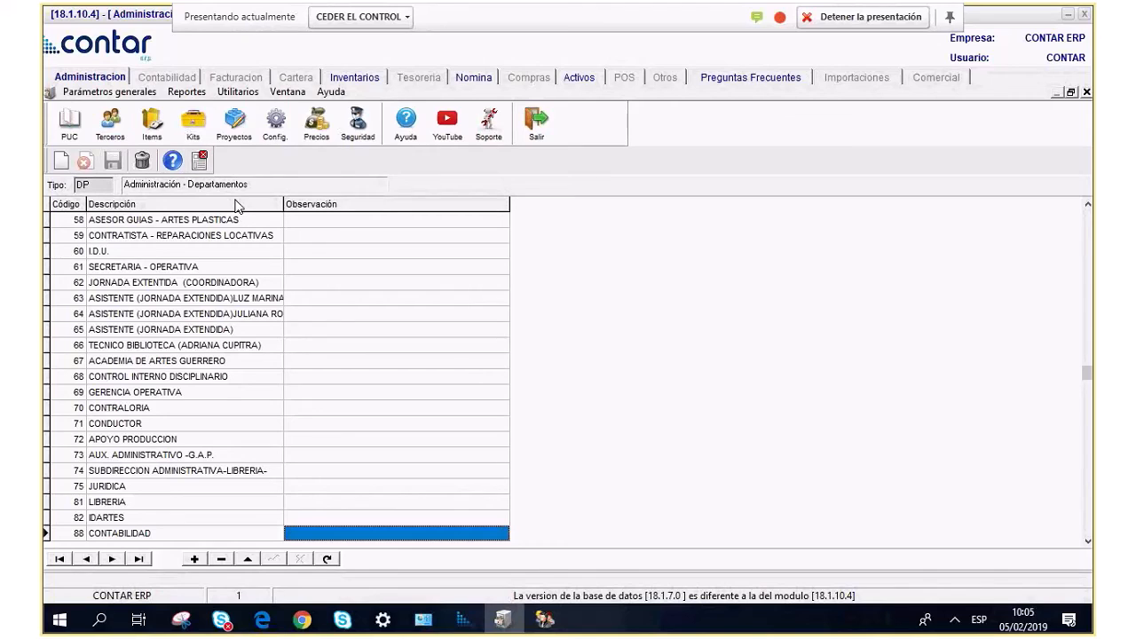
Delete department 88 CONTABILIDAD and close the Departamentos table.
left_click(161, 477)
scroll(161, 485, "down", 5)
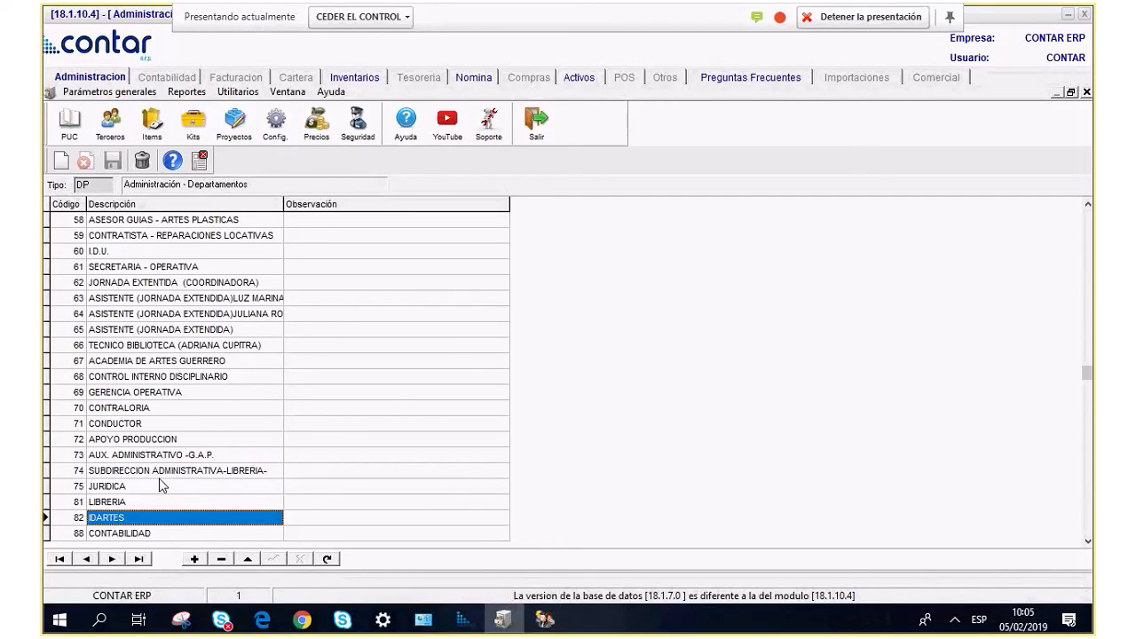
left_click(127, 522)
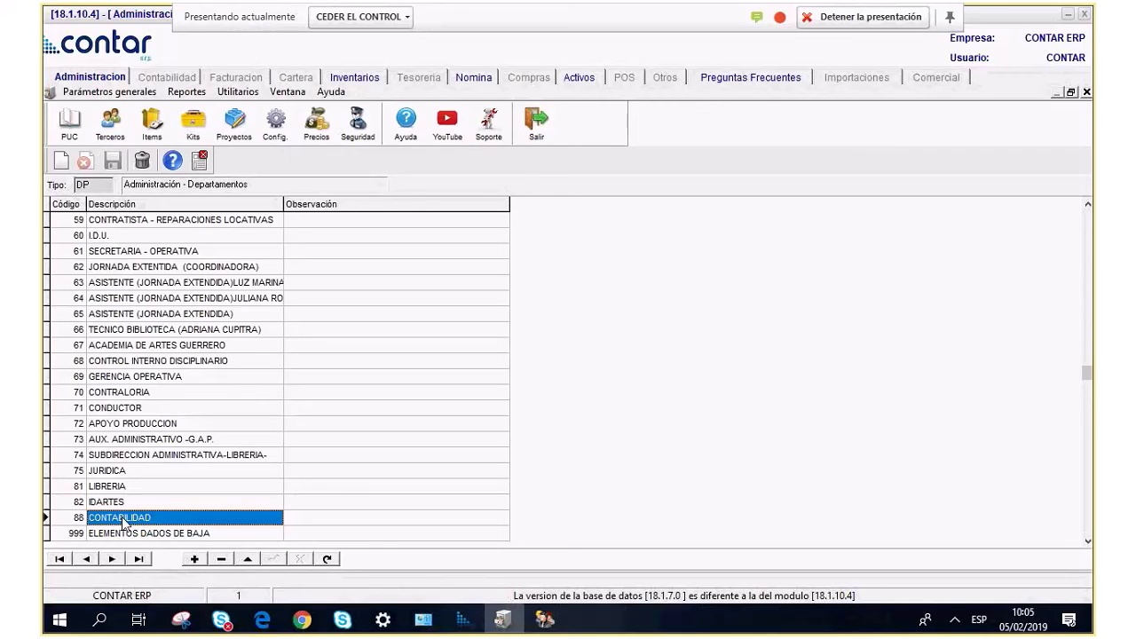
left_click(142, 162)
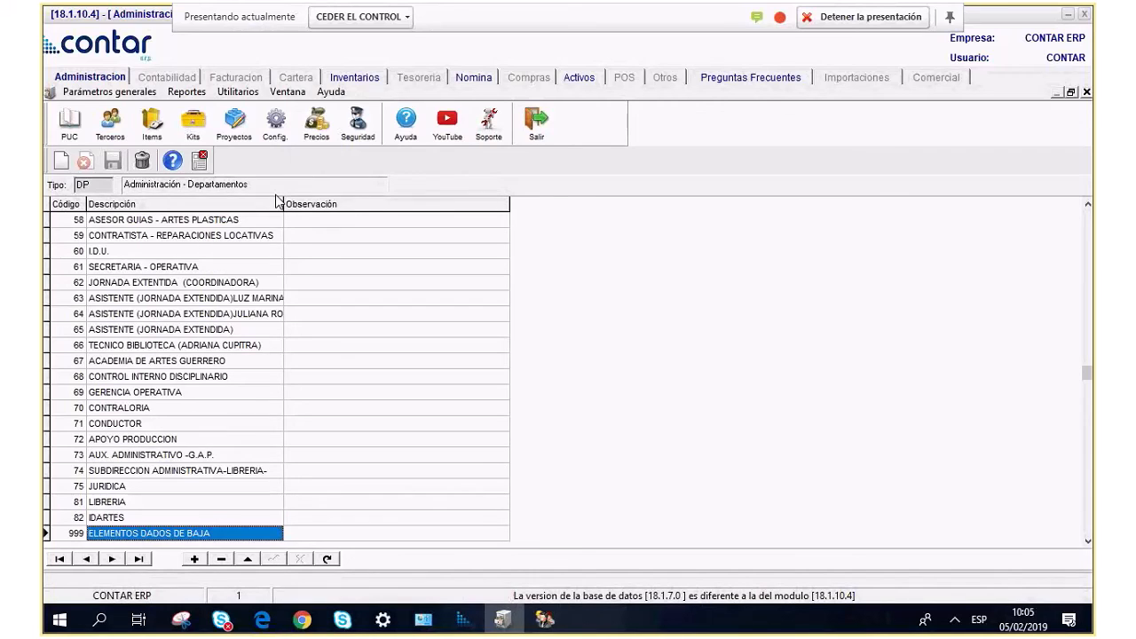
left_click(201, 162)
left_click(92, 92)
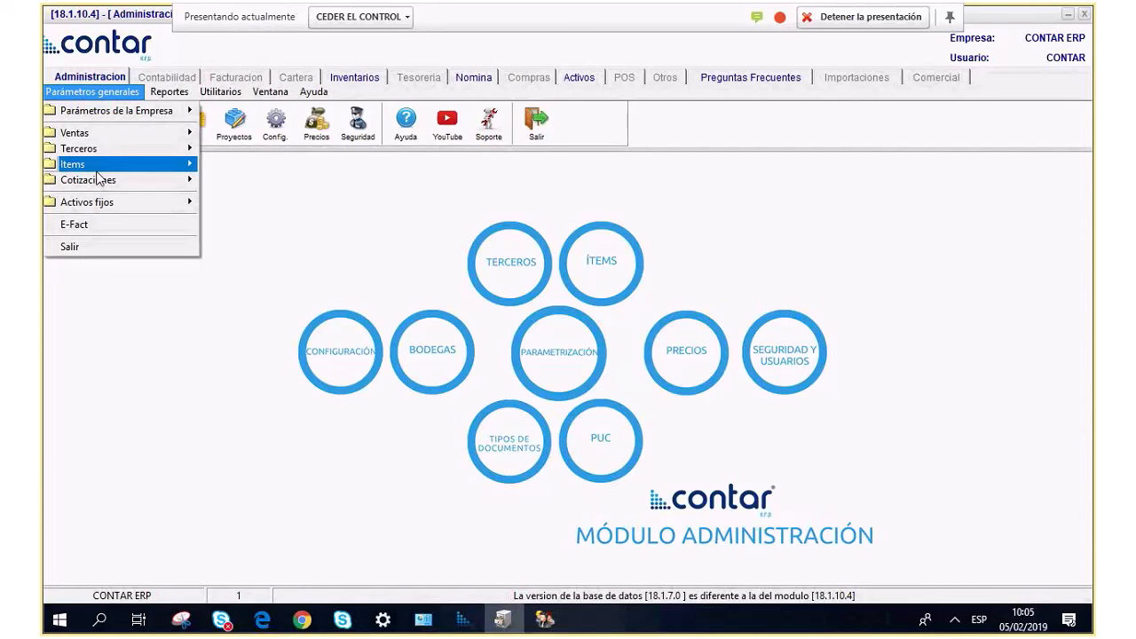
mouse_move(89, 164)
mouse_move(139, 169)
left_click(257, 243)
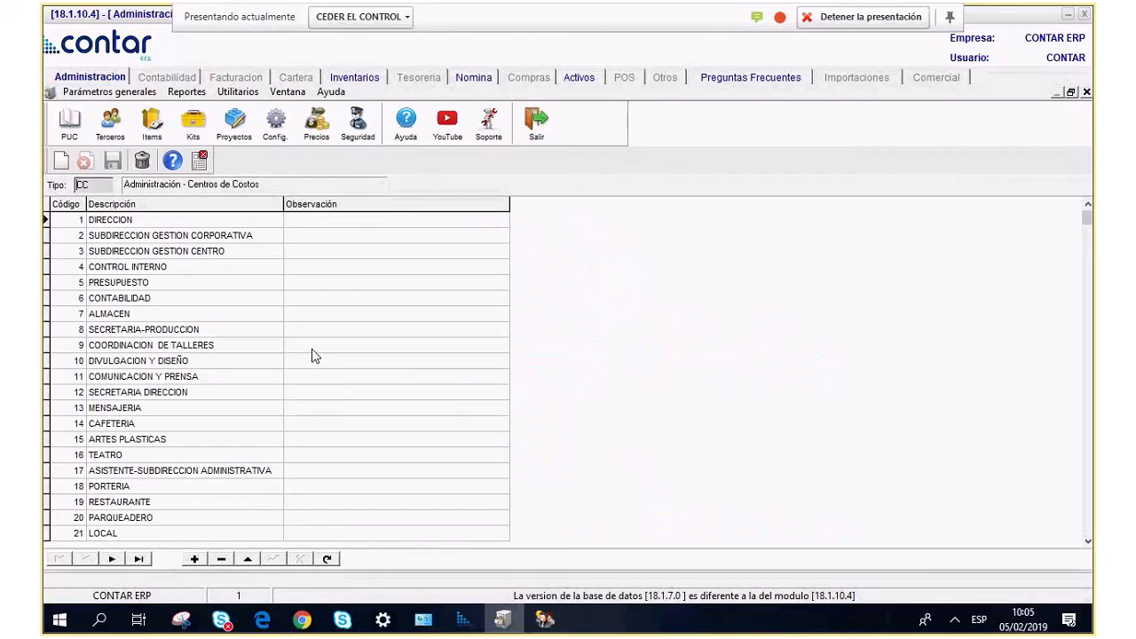
left_click(257, 403)
key("Down")
key("Down")
key("Down")
key("Down")
key("Down")
key("Down")
key("Down")
key("Down")
key("Down")
key("Down")
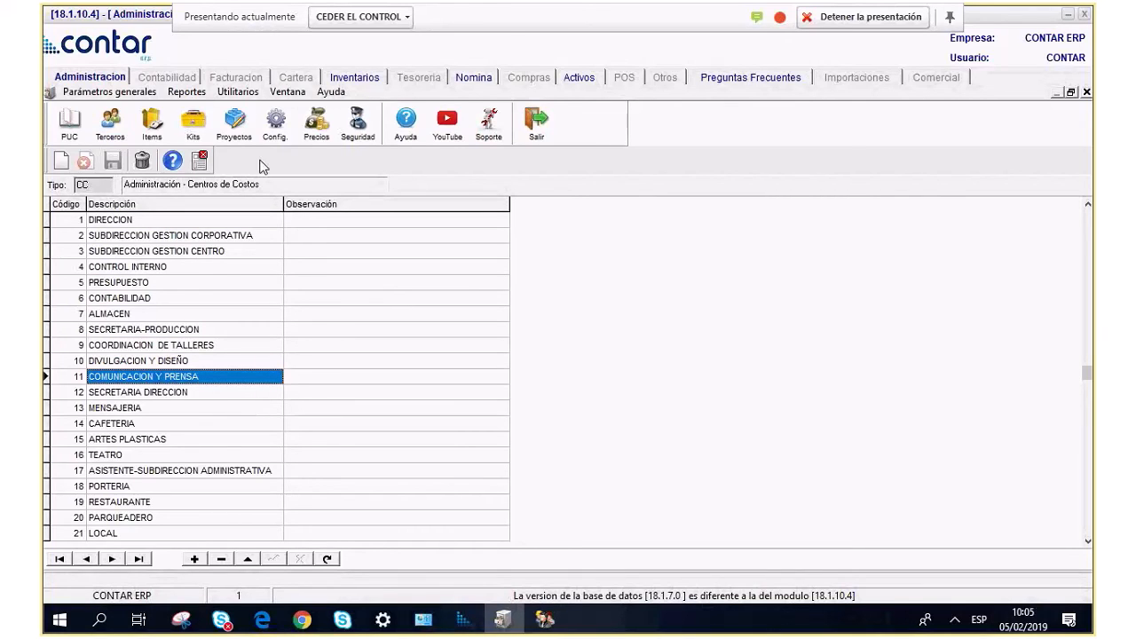
left_click(202, 160)
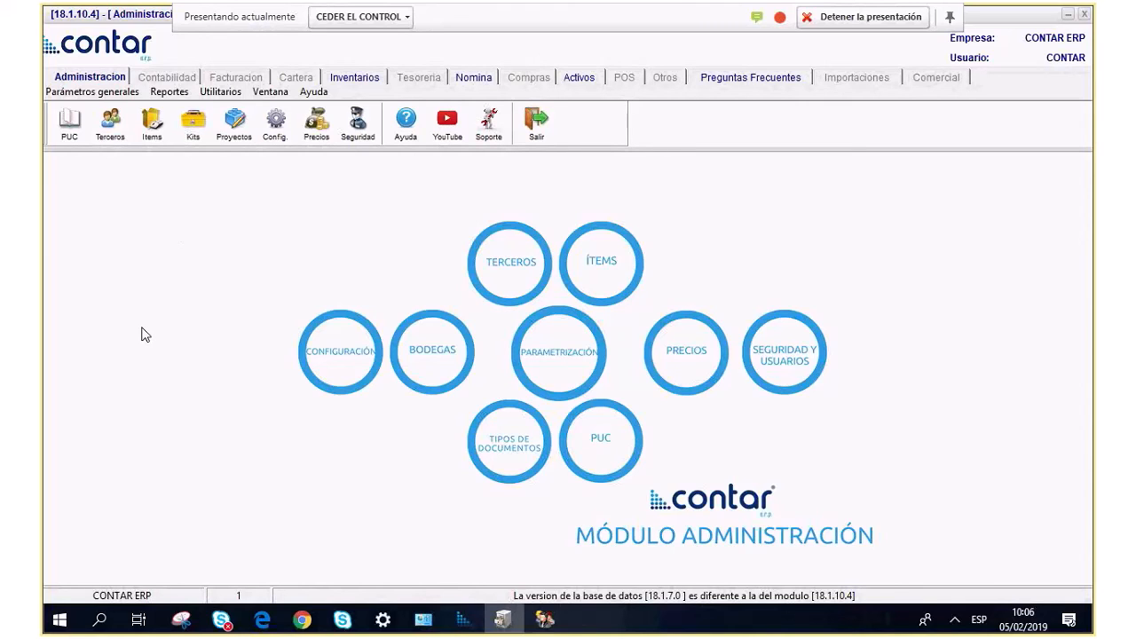
Open the Terceros list and load all registered third parties.
left_click(110, 121)
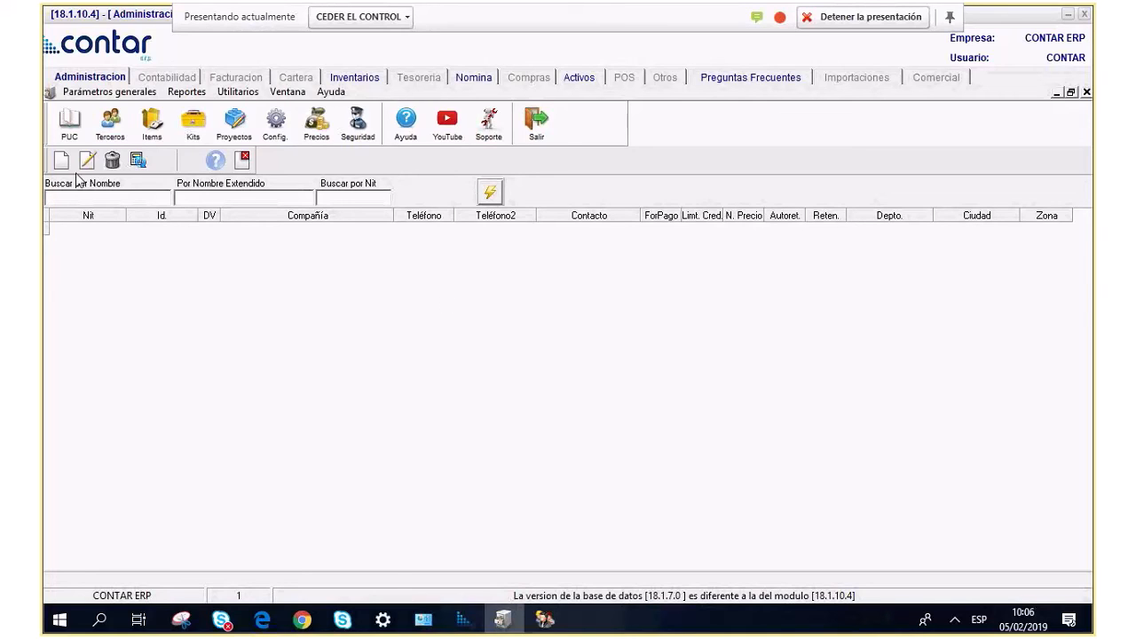
left_click(499, 194)
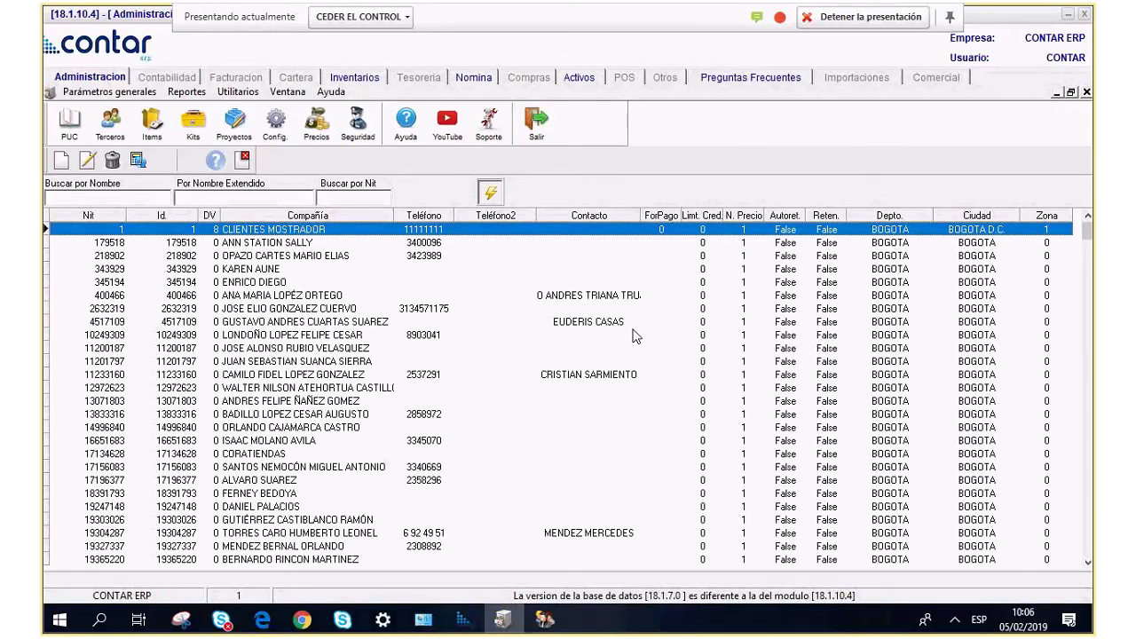
key("Down")
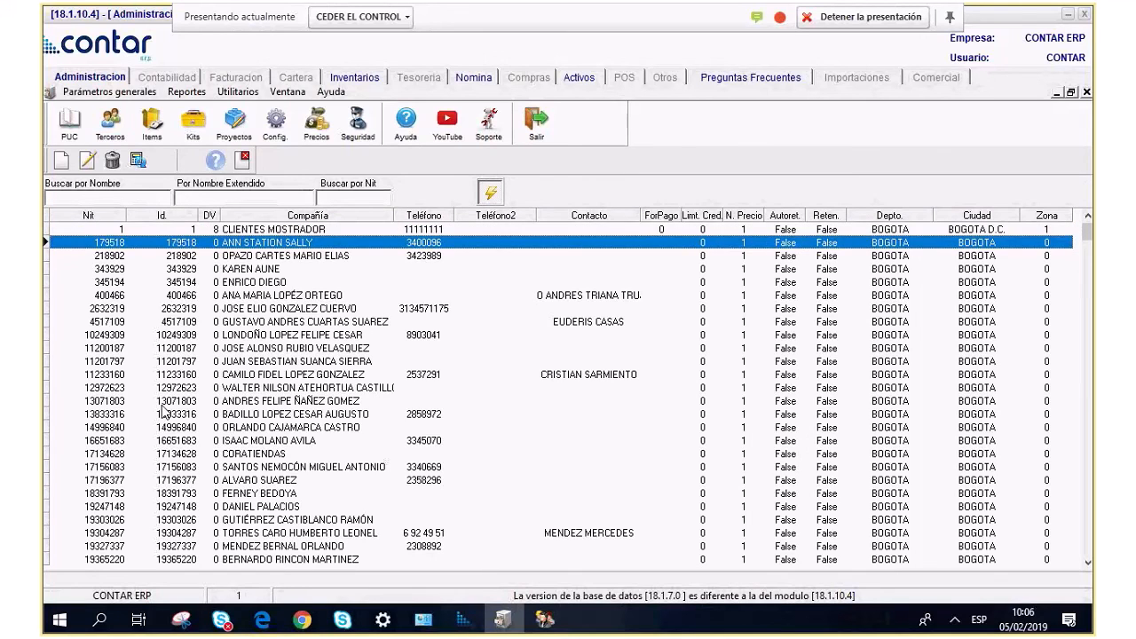
key("Down")
Create a new third party with identification type CC and enter the person's ID number as NIT.
left_click(61, 160)
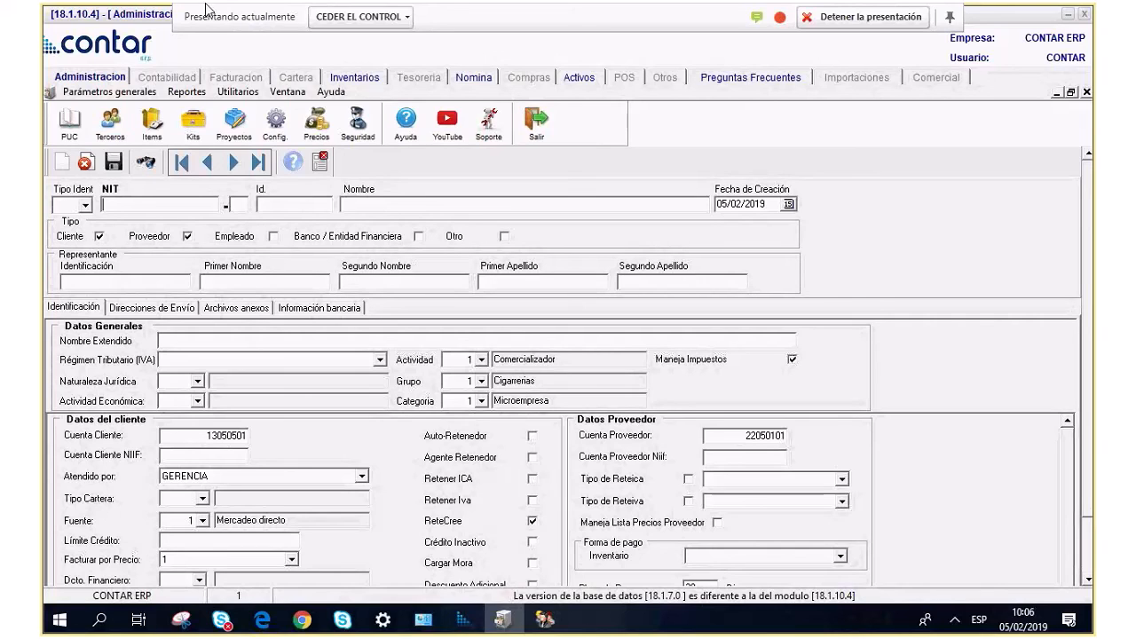
left_click(86, 206)
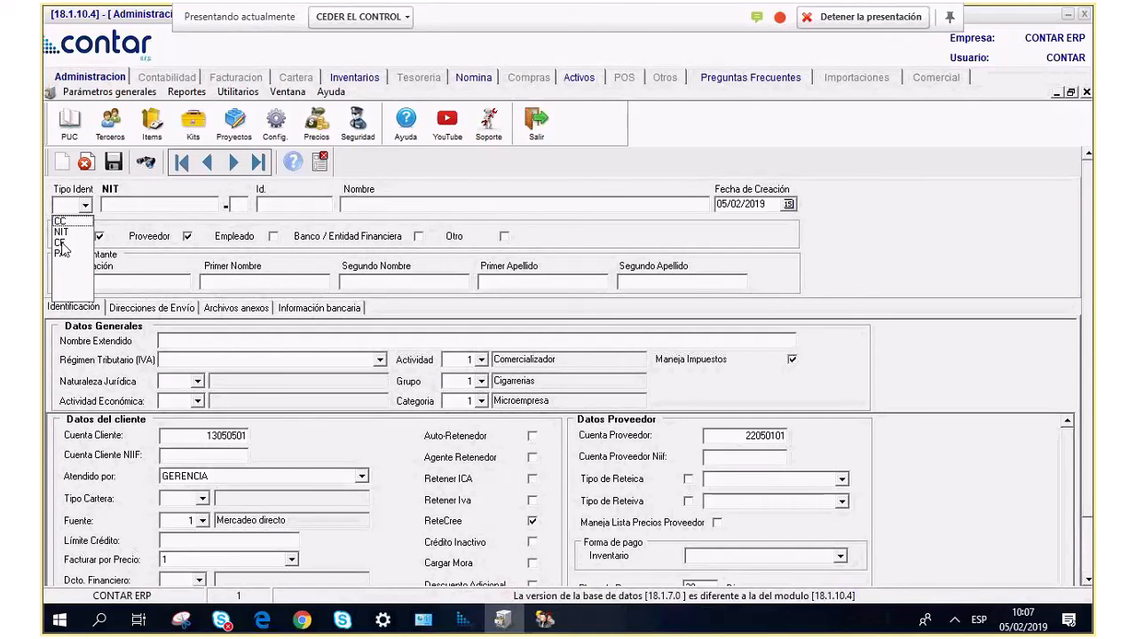
left_click(64, 233)
left_click(139, 203)
left_click(86, 206)
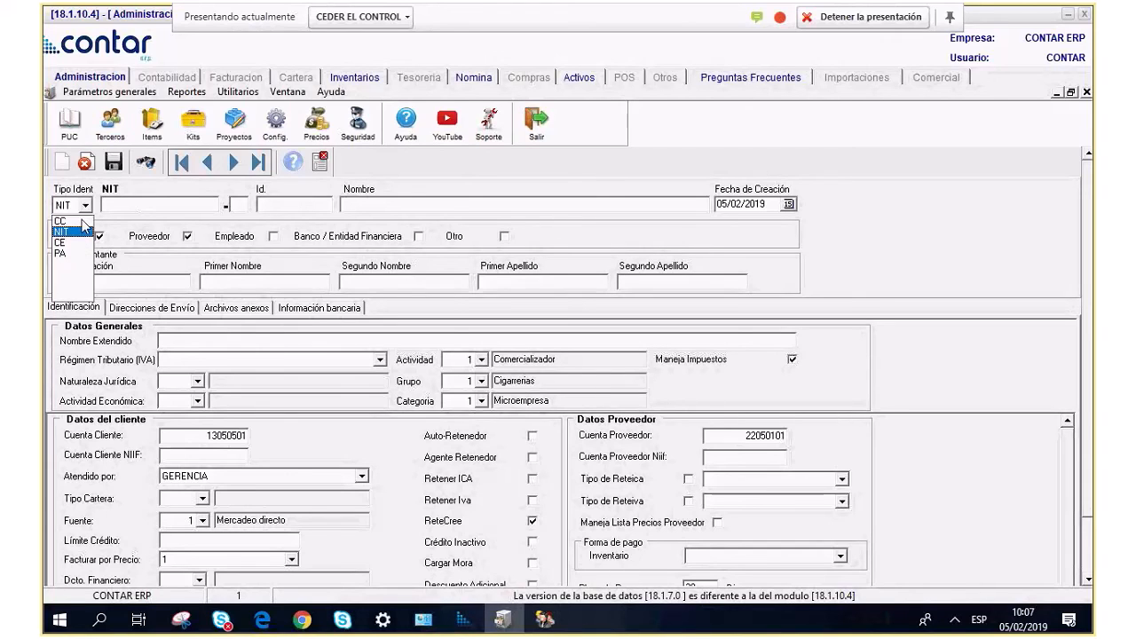
left_click(73, 222)
key("Tab")
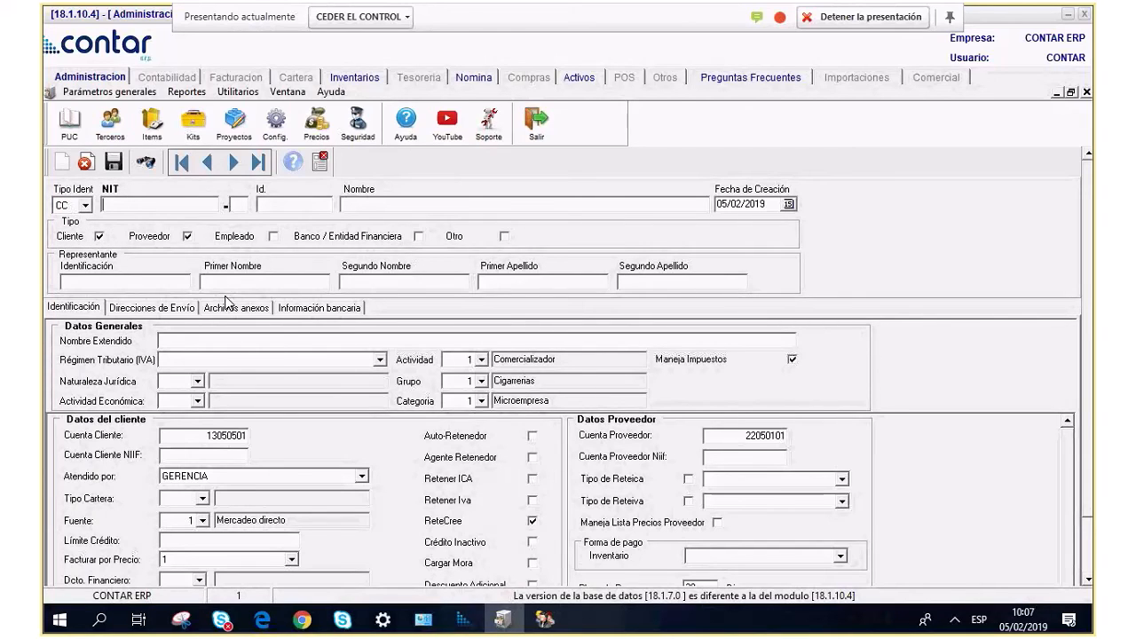
key("Tab")
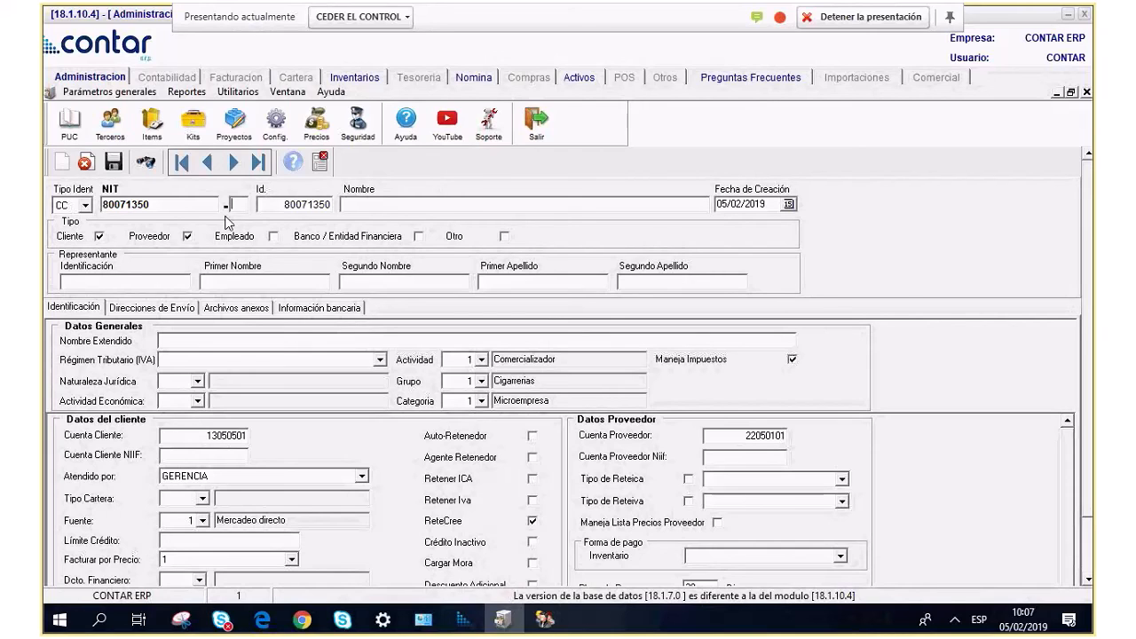
Type the person's full name into the Nombre field of the new record.
left_click(412, 204)
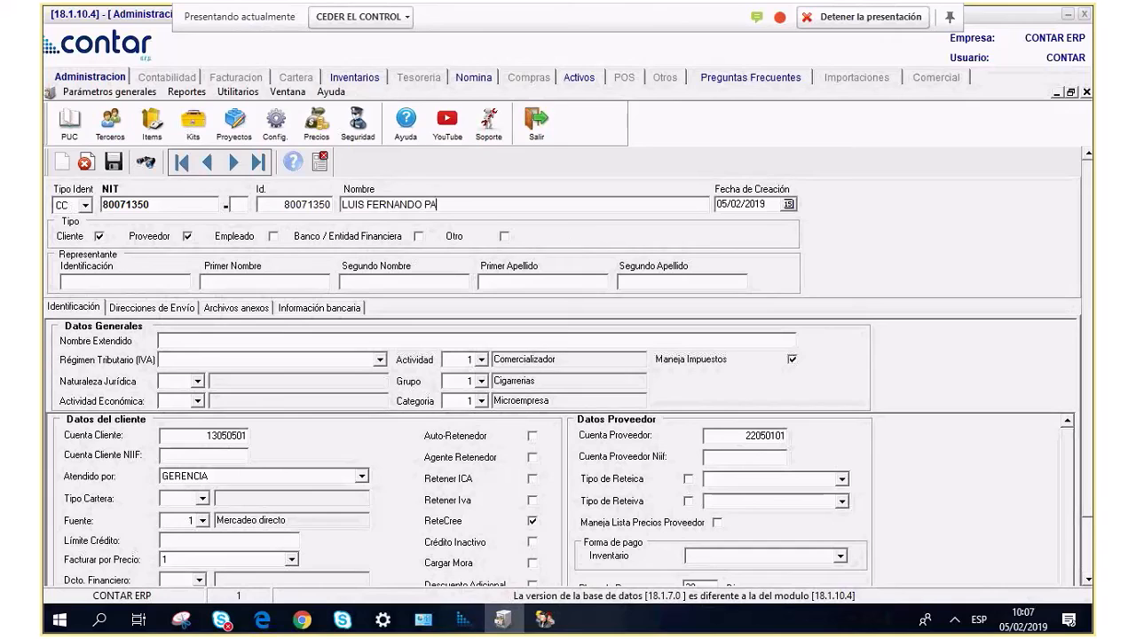
left_click_drag(495, 205, 345, 216)
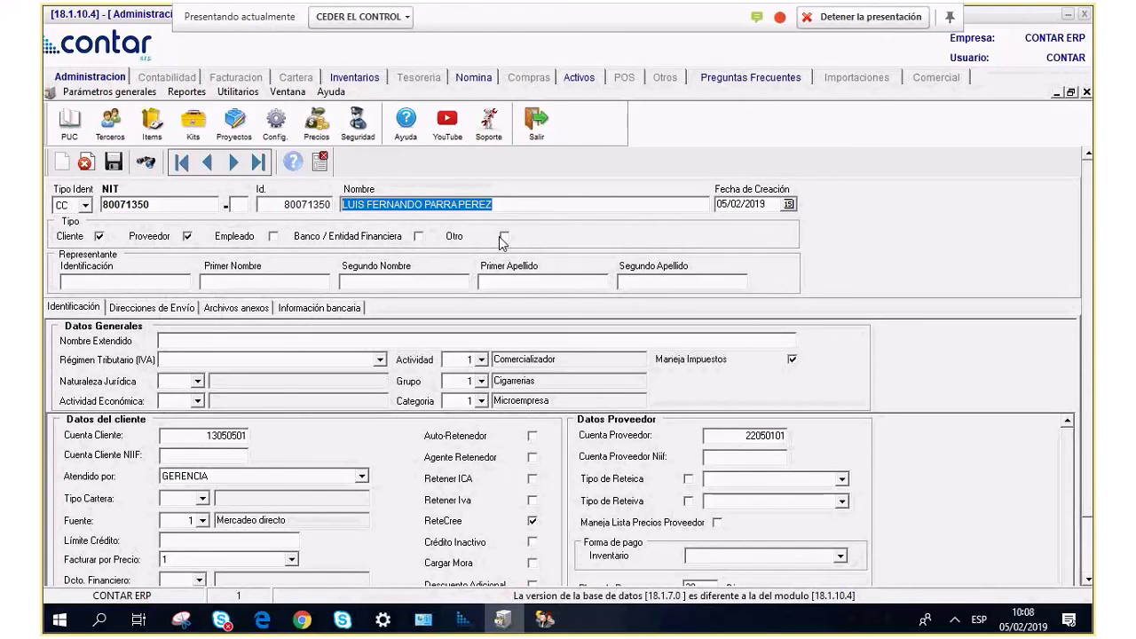
left_click(293, 284)
left_click(390, 281)
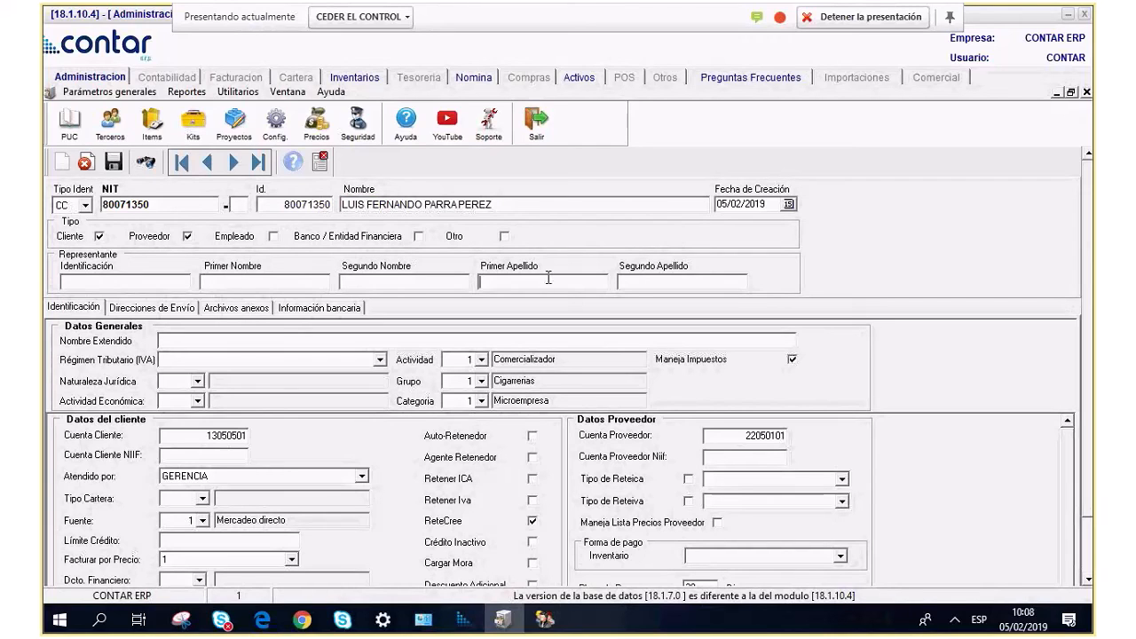
Fill the first name, second name, first surname and second surname fields with the person's name parts.
left_click(633, 281)
left_click(263, 279)
type("L")
type("S")
key("Tab")
key("Tab")
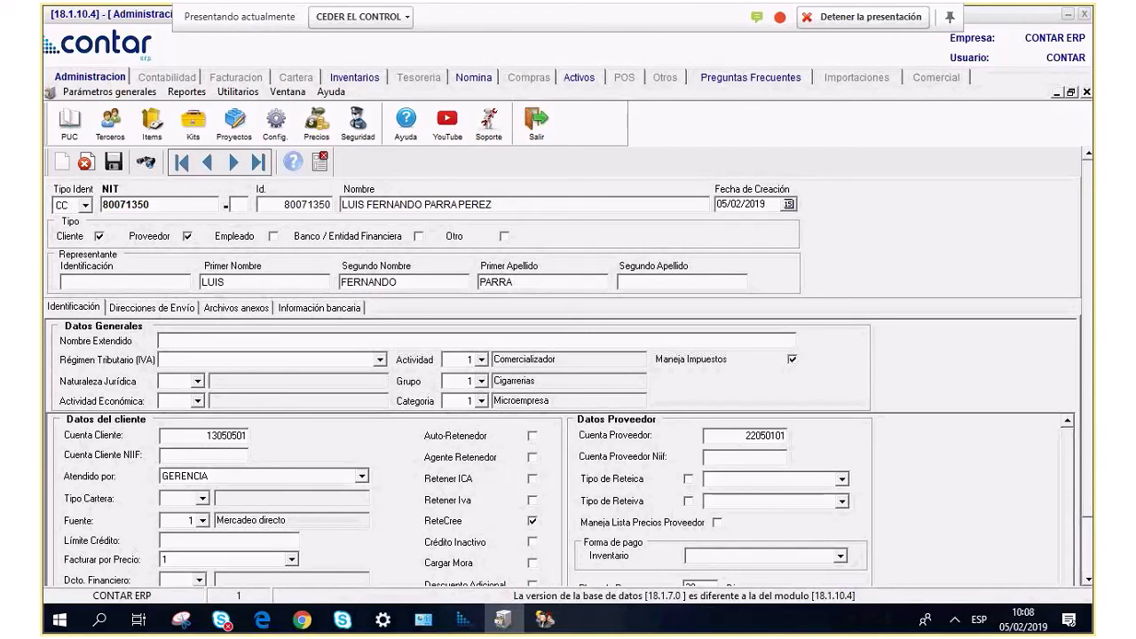
type("PEREZ")
Select the full name value and place the caret in the extended name field.
scroll(244, 289, "down", 1)
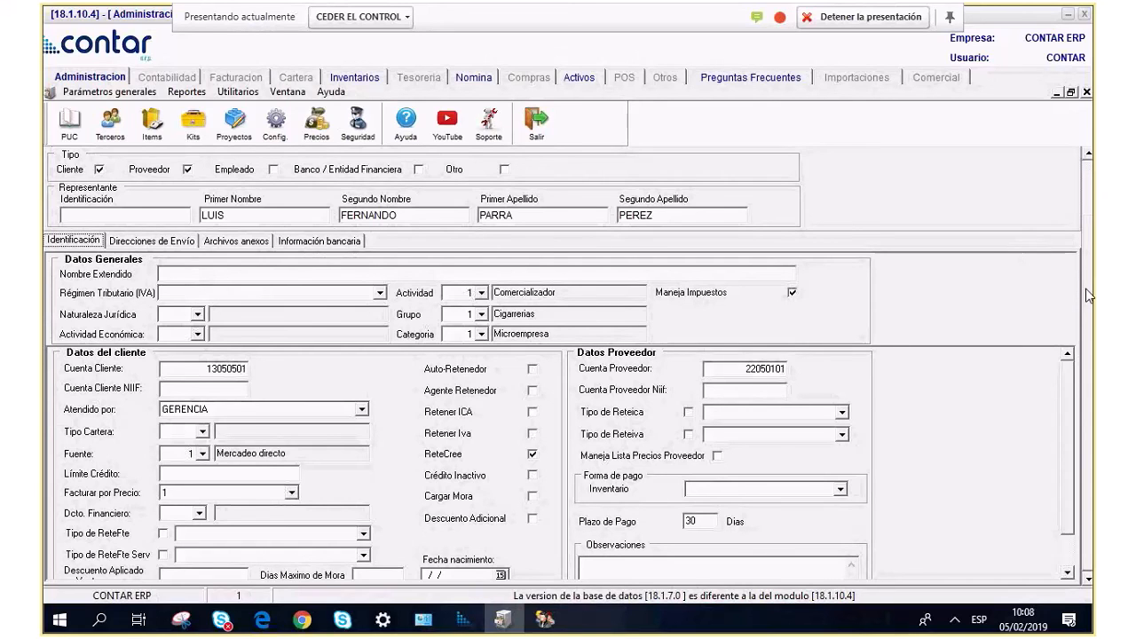
scroll(255, 315, "up", 1)
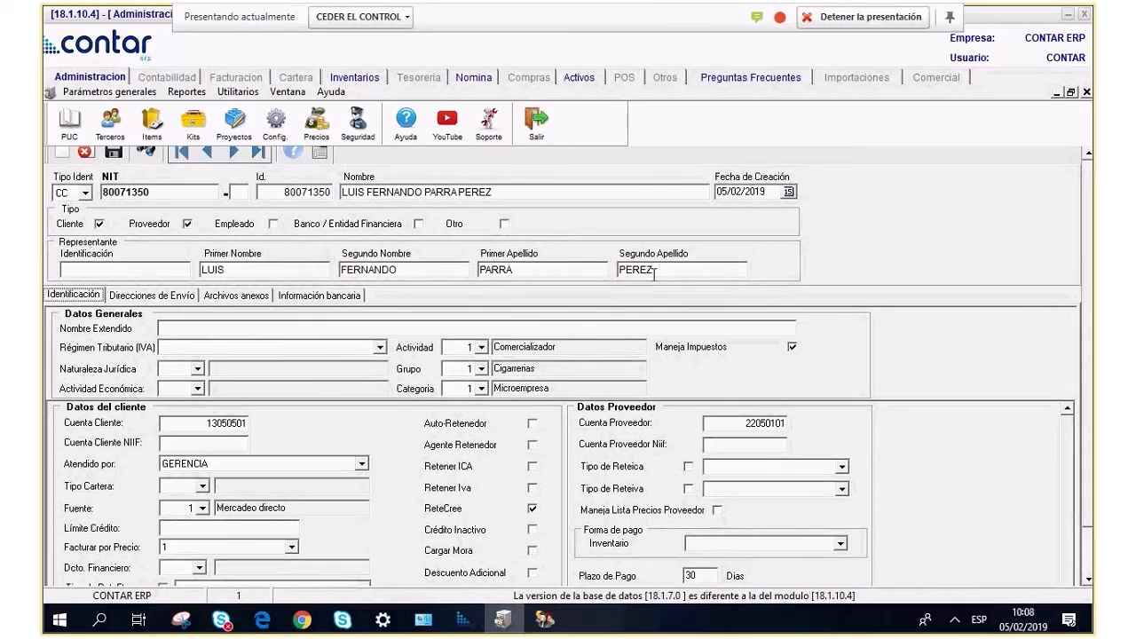
left_click_drag(504, 193, 302, 189)
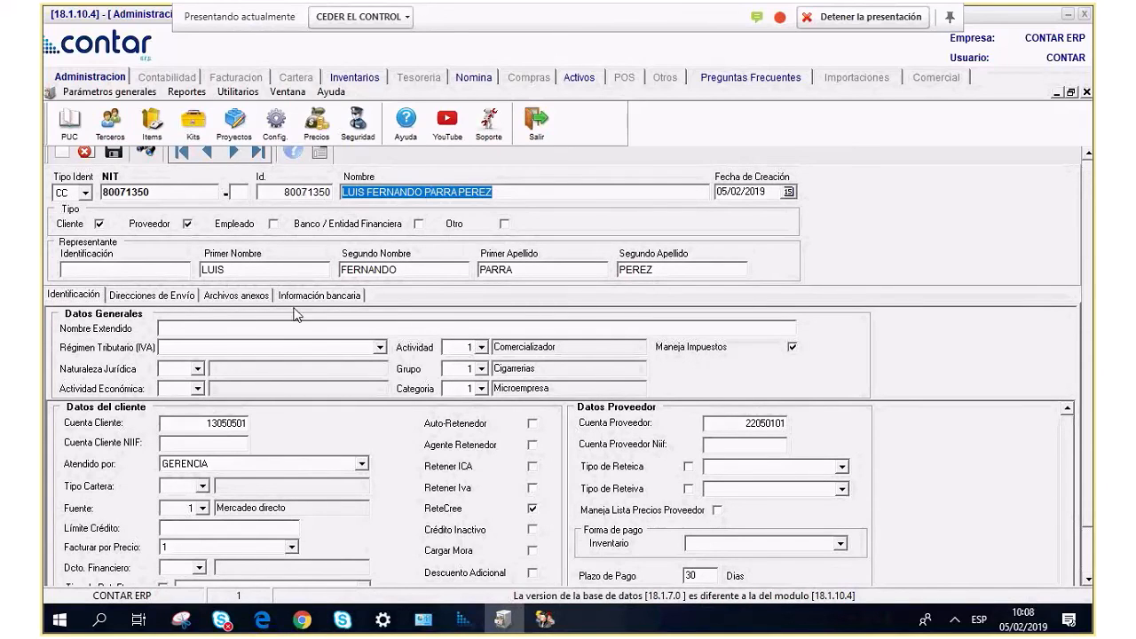
left_click(192, 328)
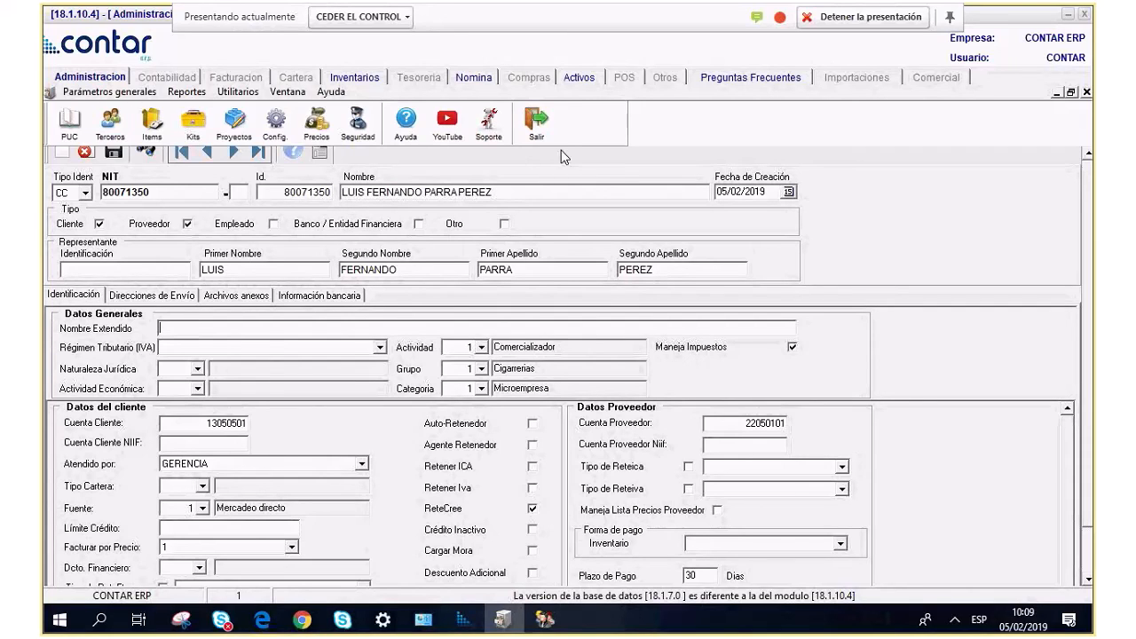
left_click(566, 190)
left_click_drag(542, 194, 310, 188)
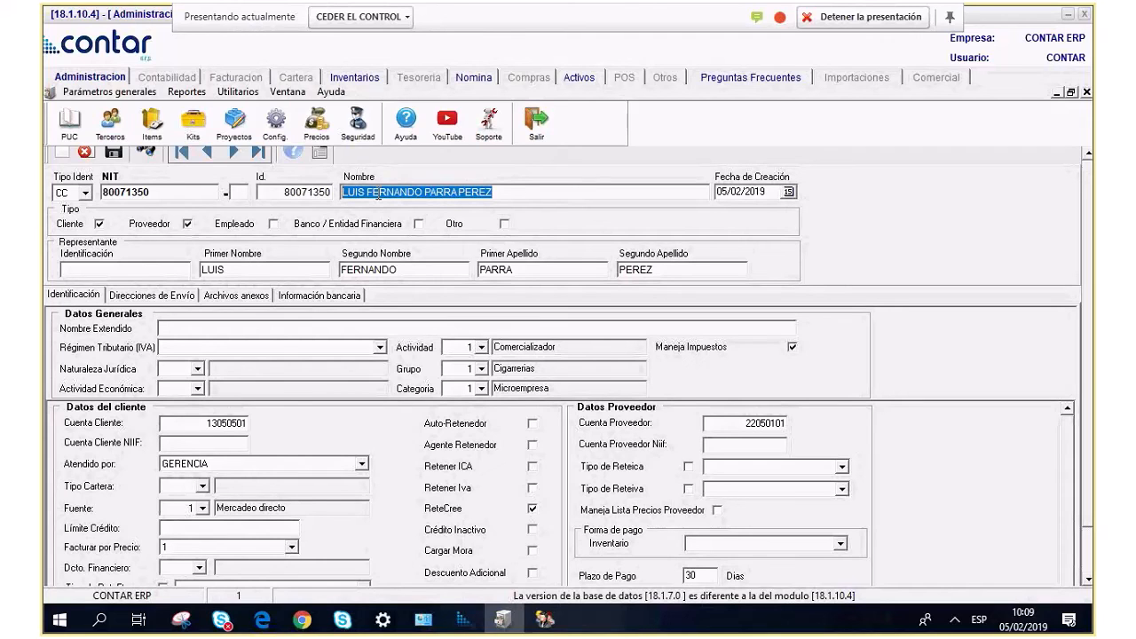
left_click(203, 328)
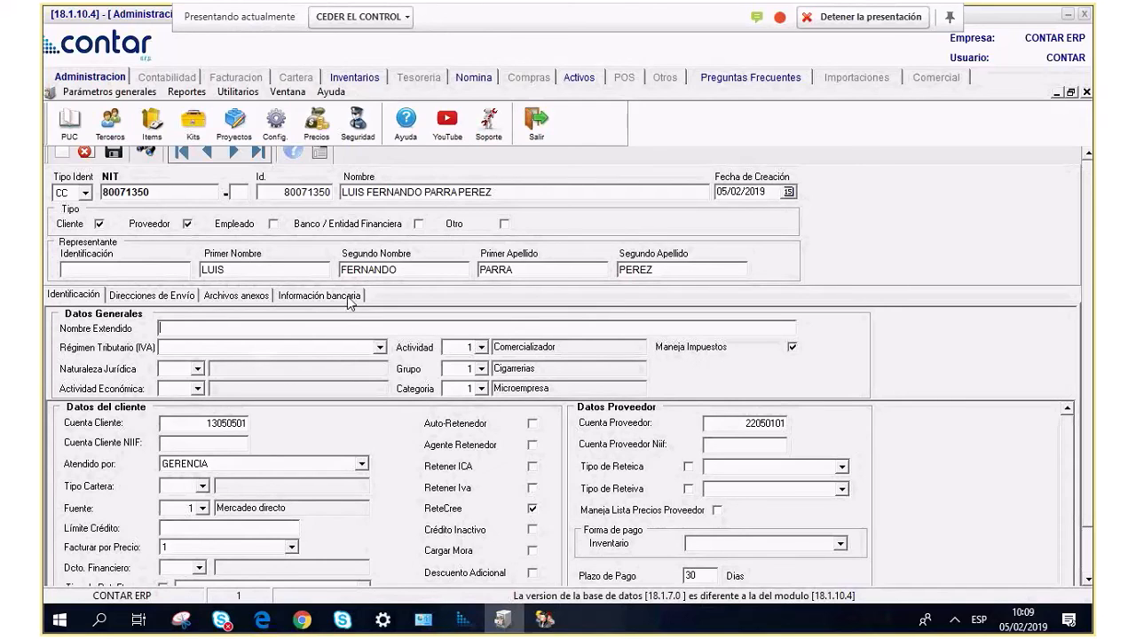
Set tax regime and legal nature to Régimen Simplificado and economic activity to 0111.
left_click(379, 347)
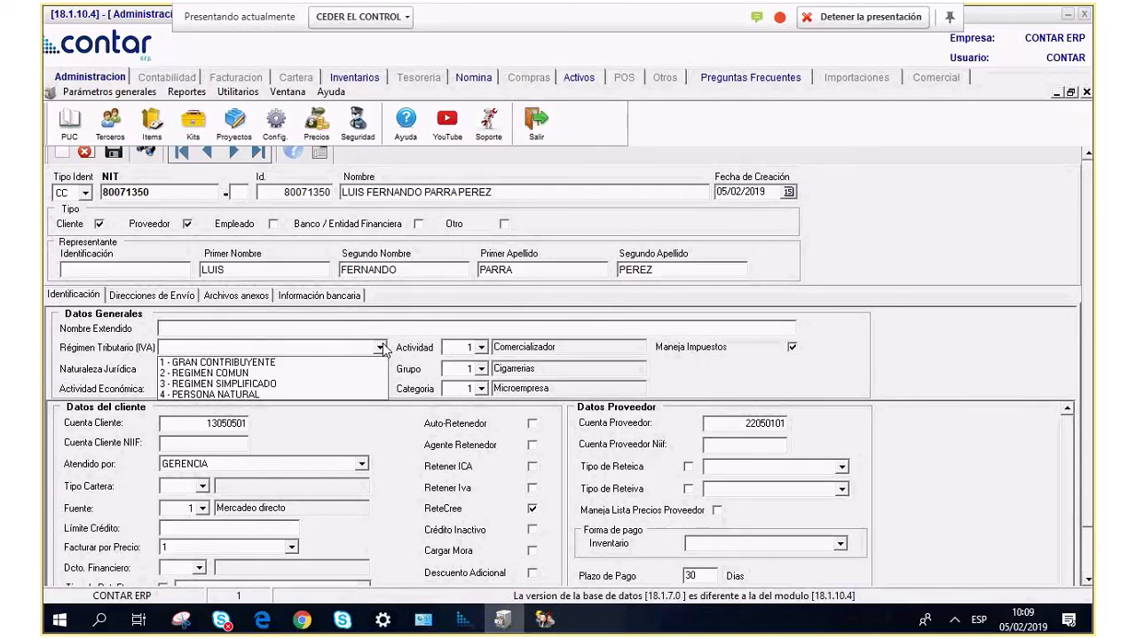
left_click(239, 384)
left_click(197, 368)
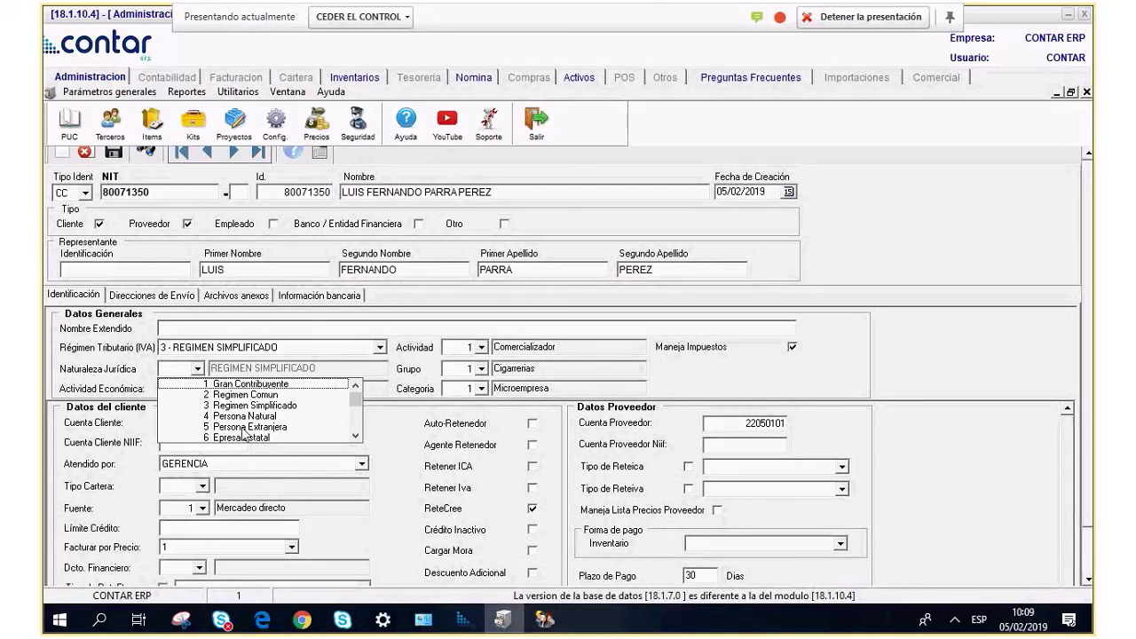
left_click(253, 405)
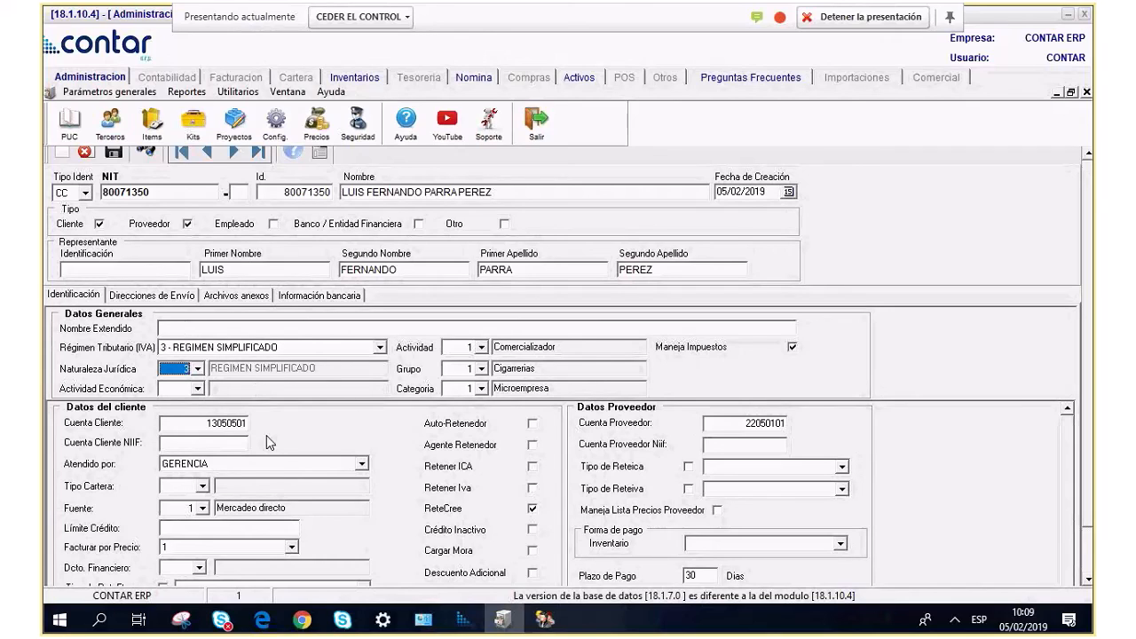
left_click(197, 391)
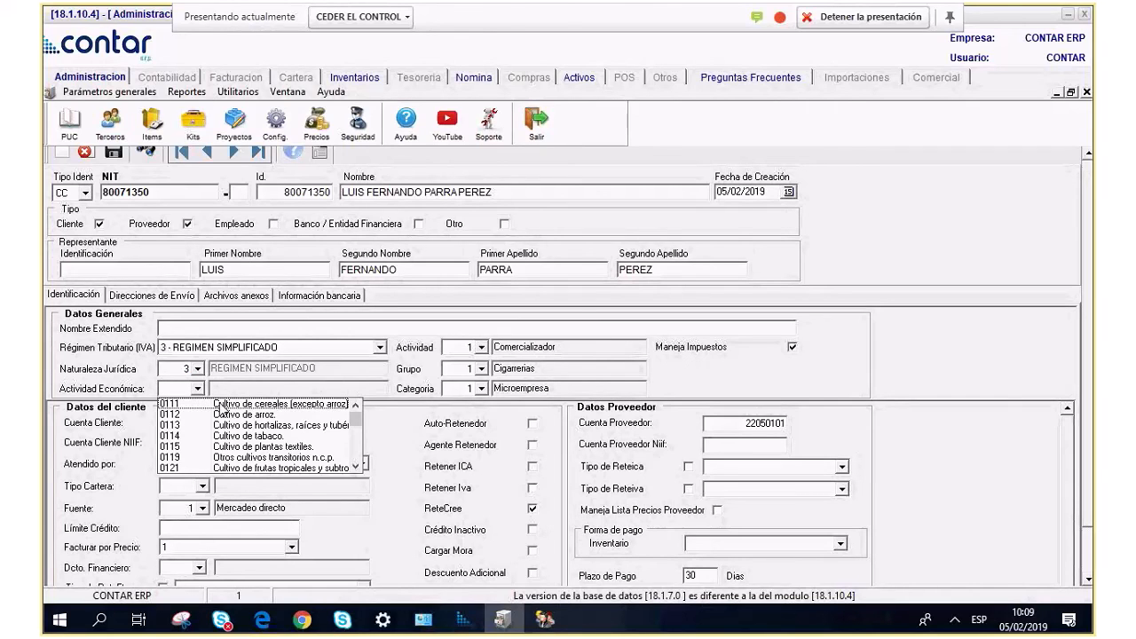
left_click(217, 406)
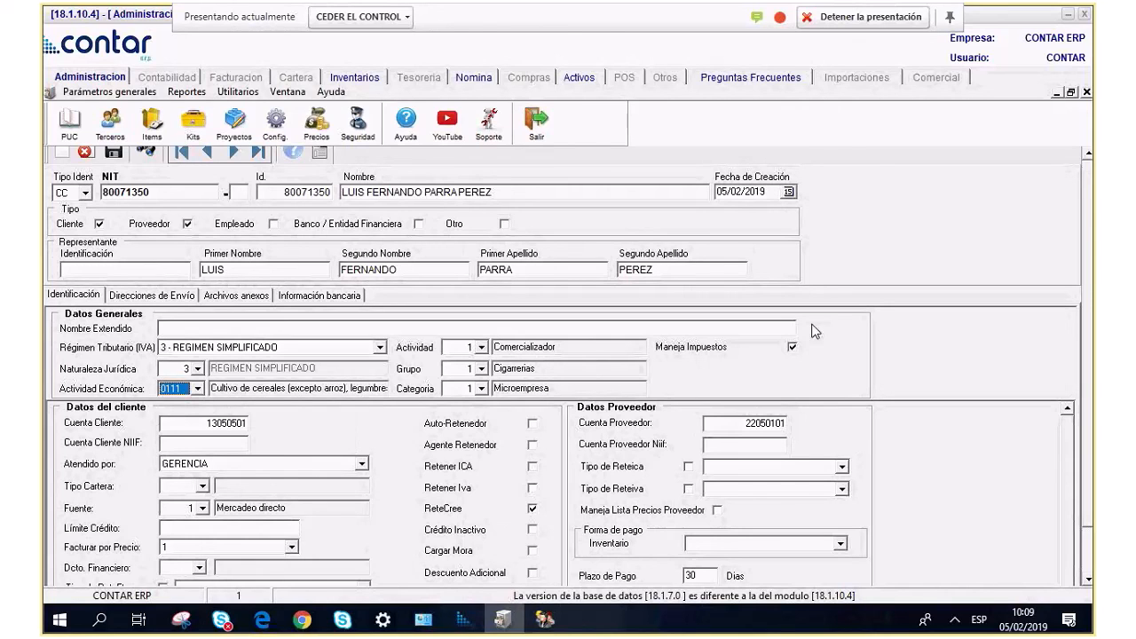
Keep Comercializador as the activity type after reviewing the choices.
scroll(622, 532, "down", 2)
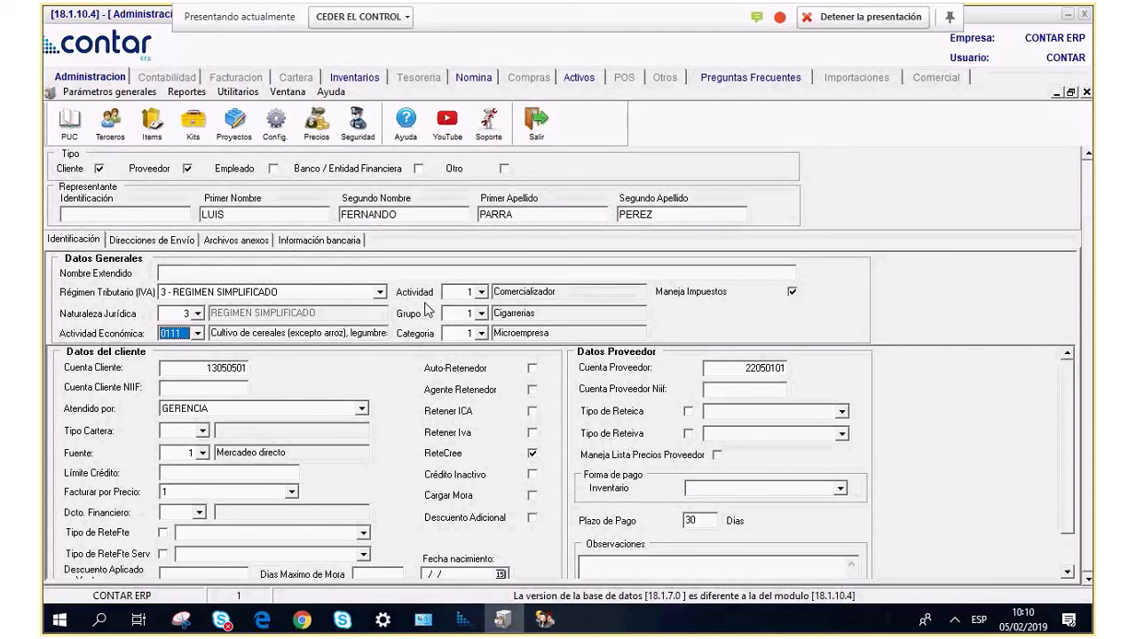
left_click(481, 292)
left_click(481, 292)
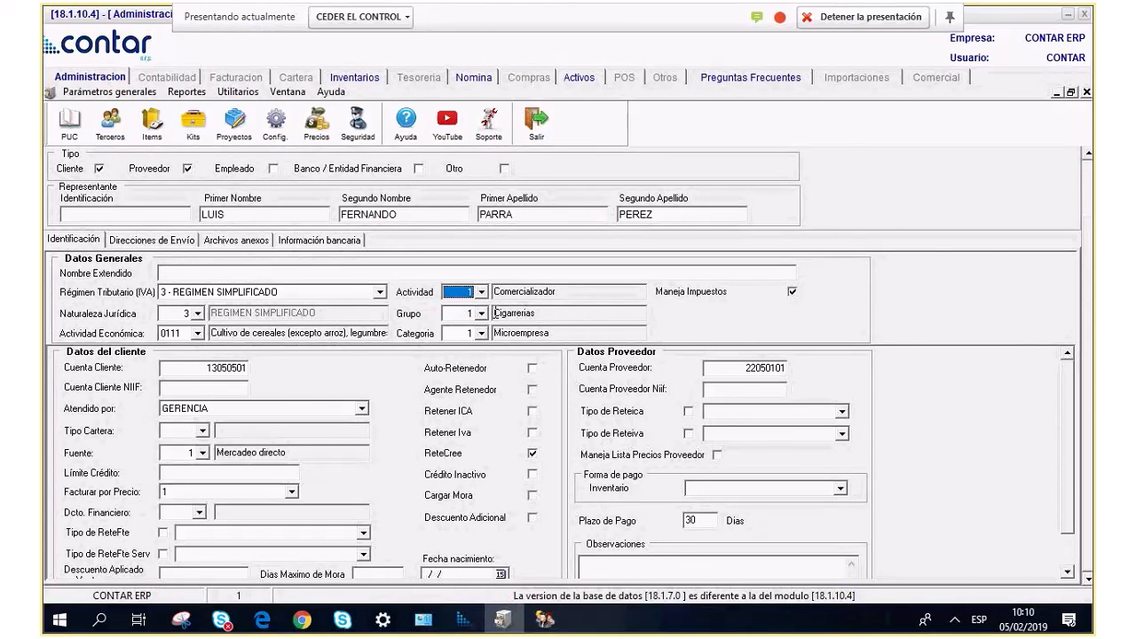
left_click(481, 292)
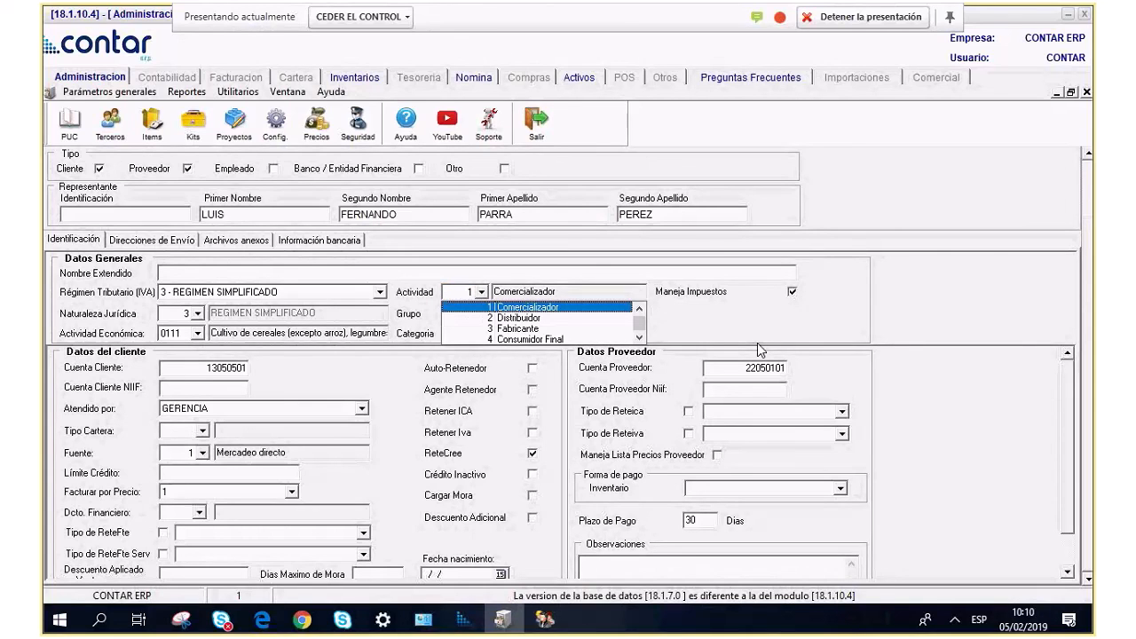
left_click(776, 343)
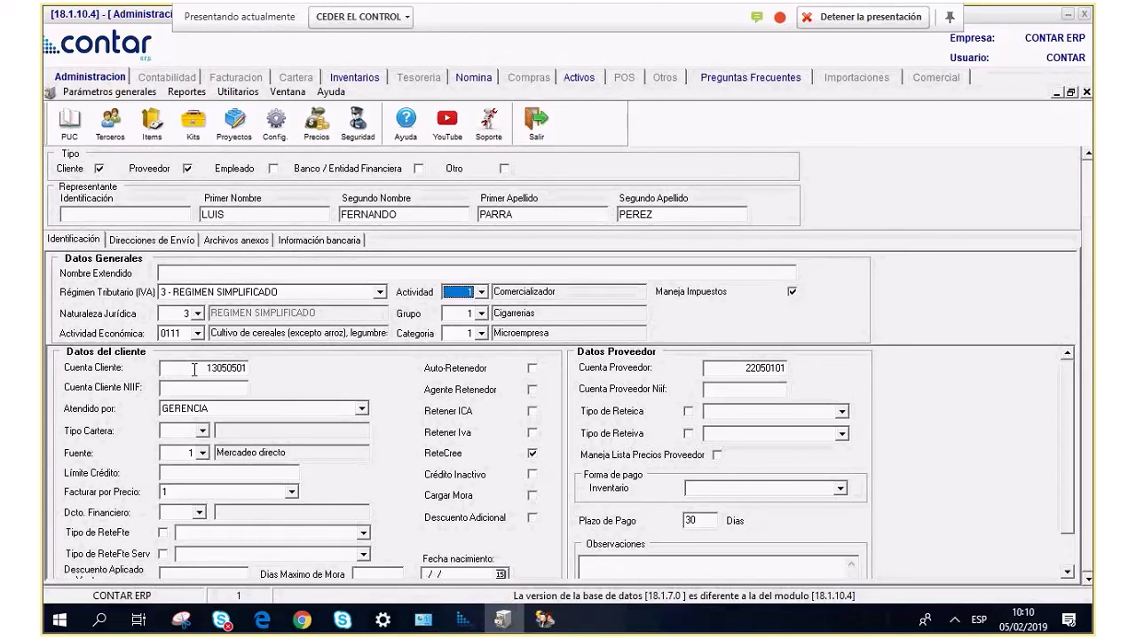
left_click(213, 393)
left_click(763, 368)
double_click(763, 368)
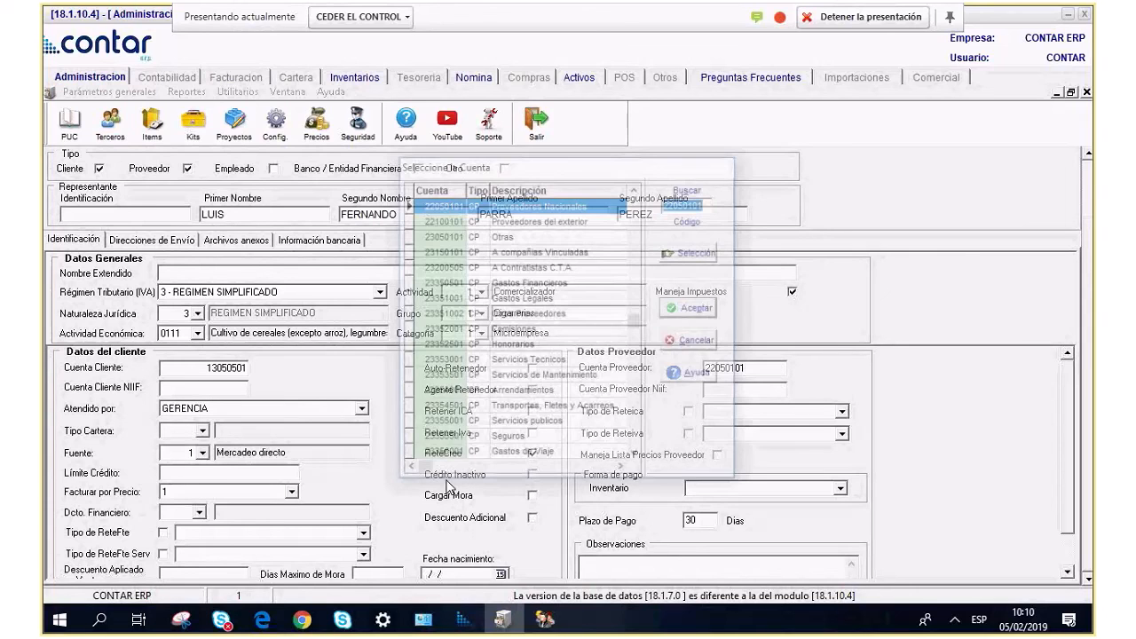
key("Return")
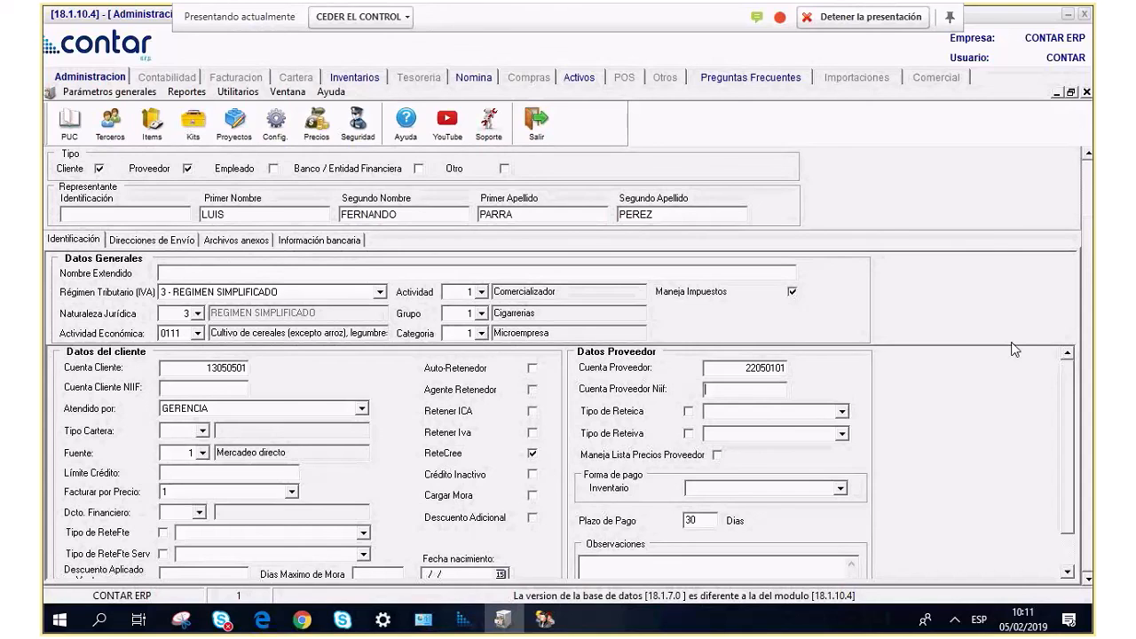
Enable sales withholding with the RteFte Vta 3.5 rate.
scroll(1063, 452, "down", 1)
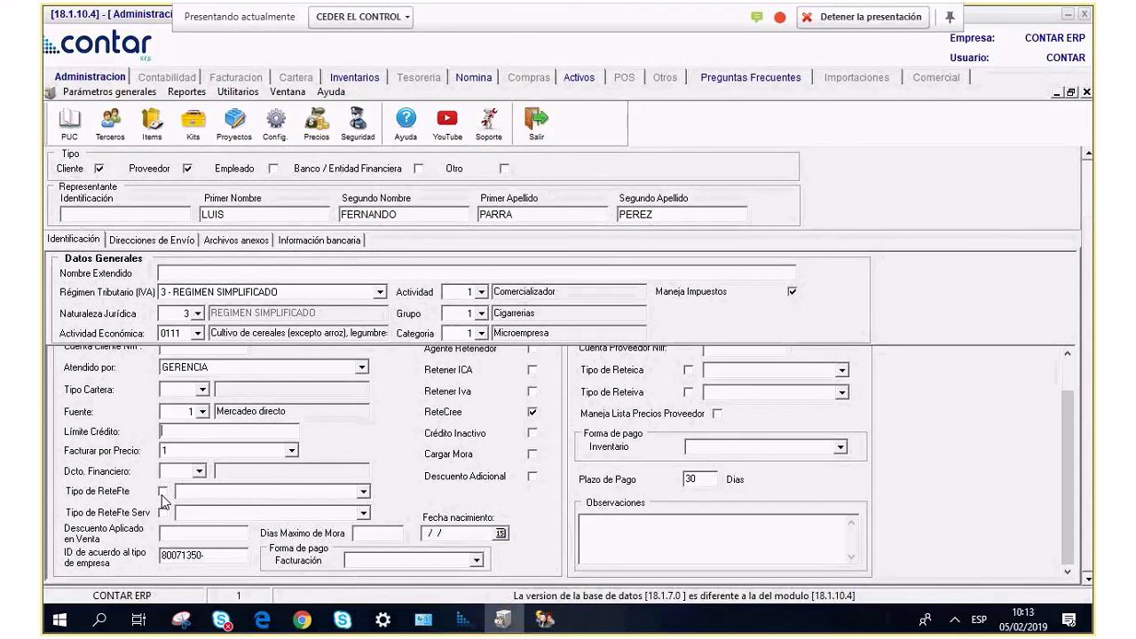
left_click(163, 493)
left_click(363, 492)
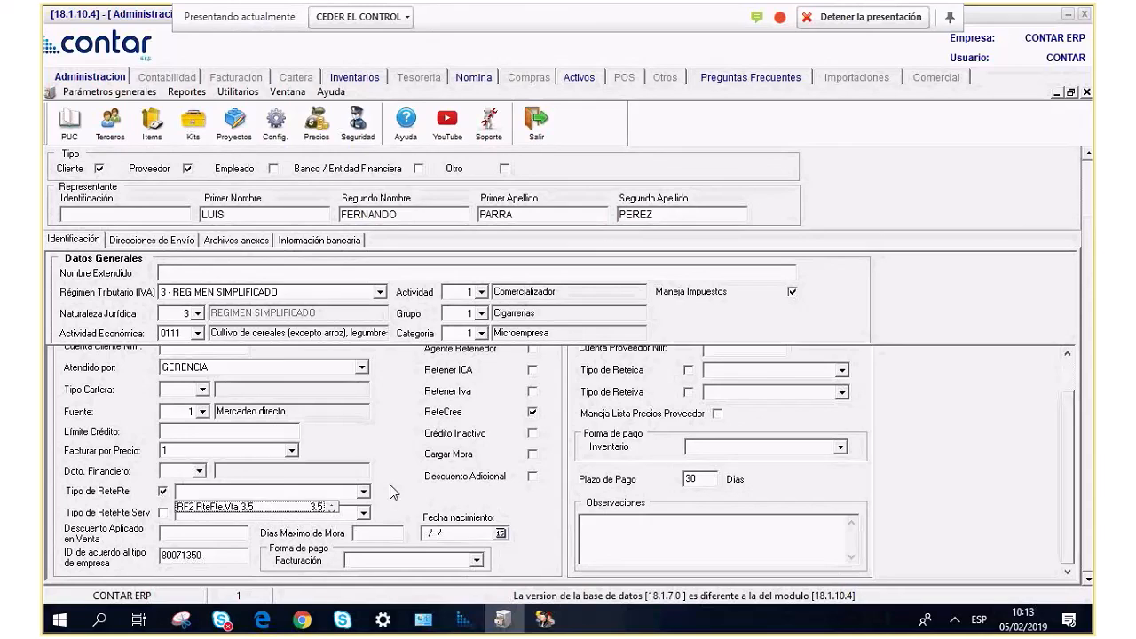
left_click(268, 510)
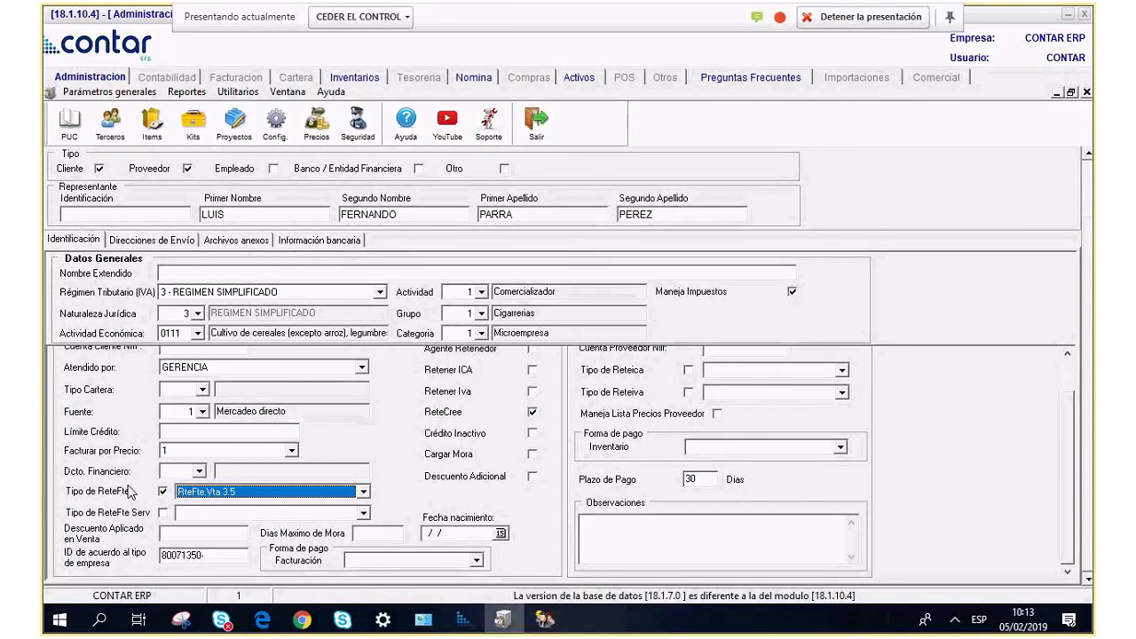
Review the service withholding rates, then turn off both service and sales withholding.
left_click(163, 513)
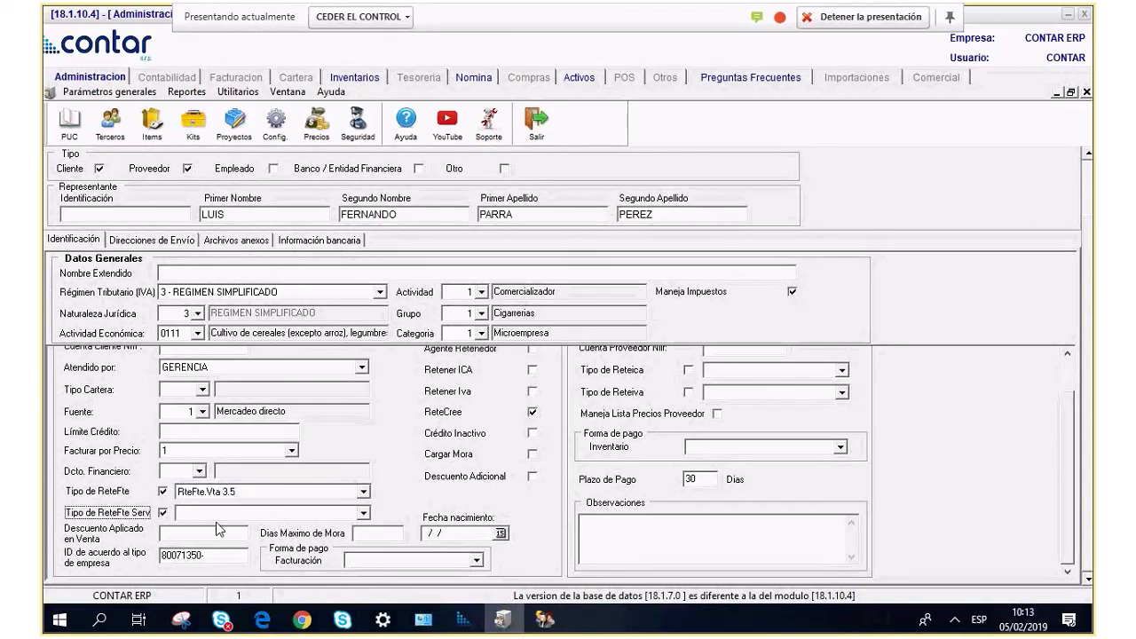
left_click(360, 515)
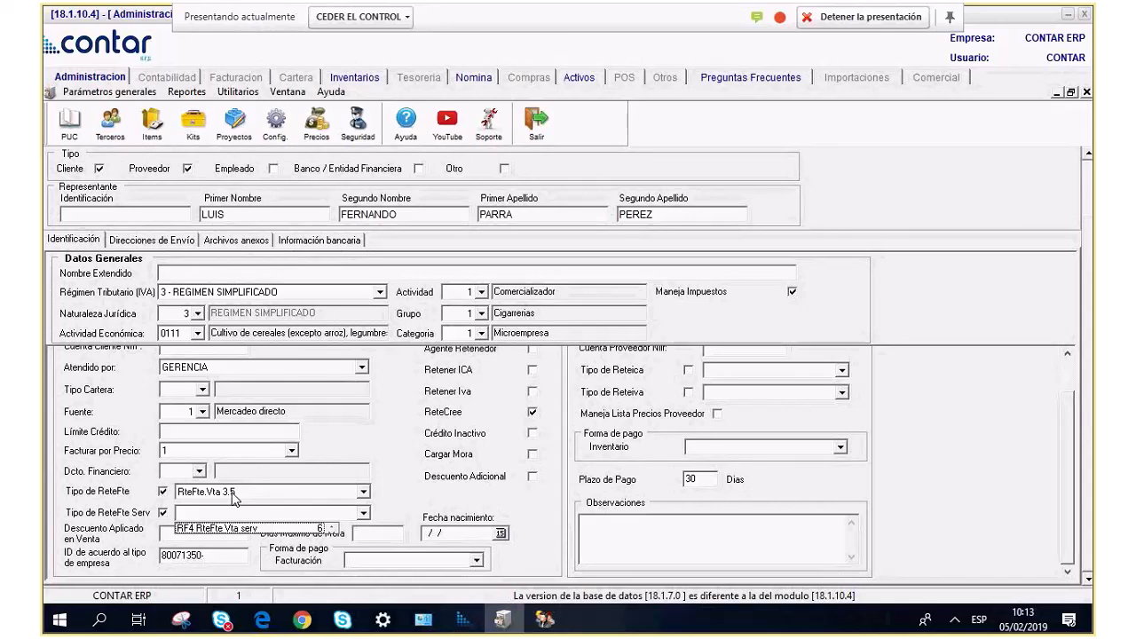
left_click(162, 513)
left_click(163, 493)
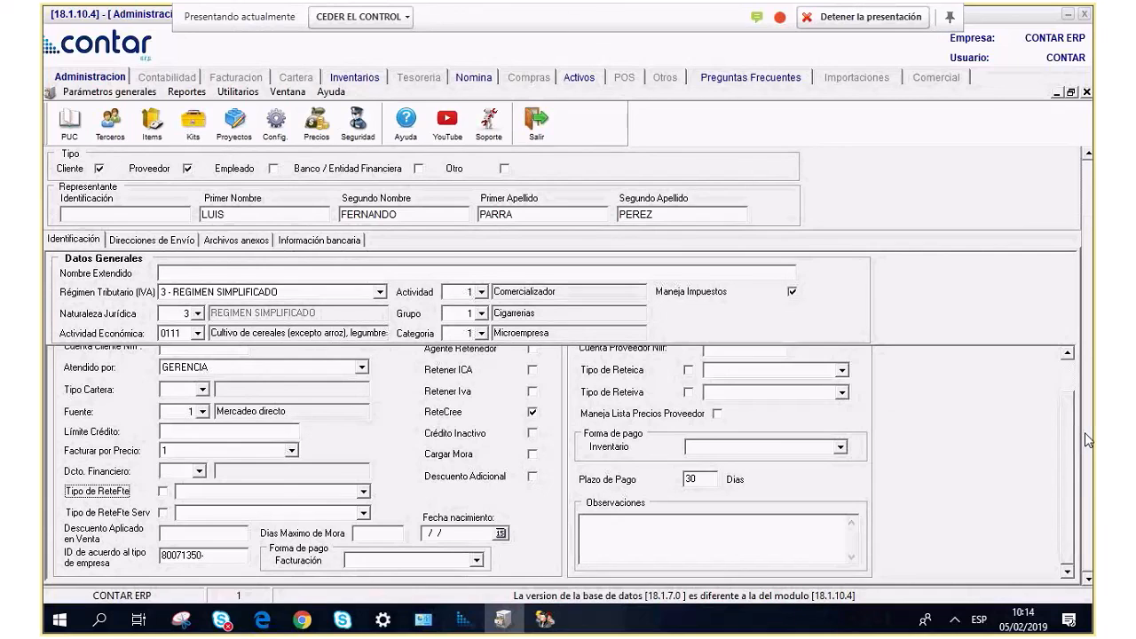
scroll(1084, 432, "up", 1)
scroll(1087, 425, "up", 3)
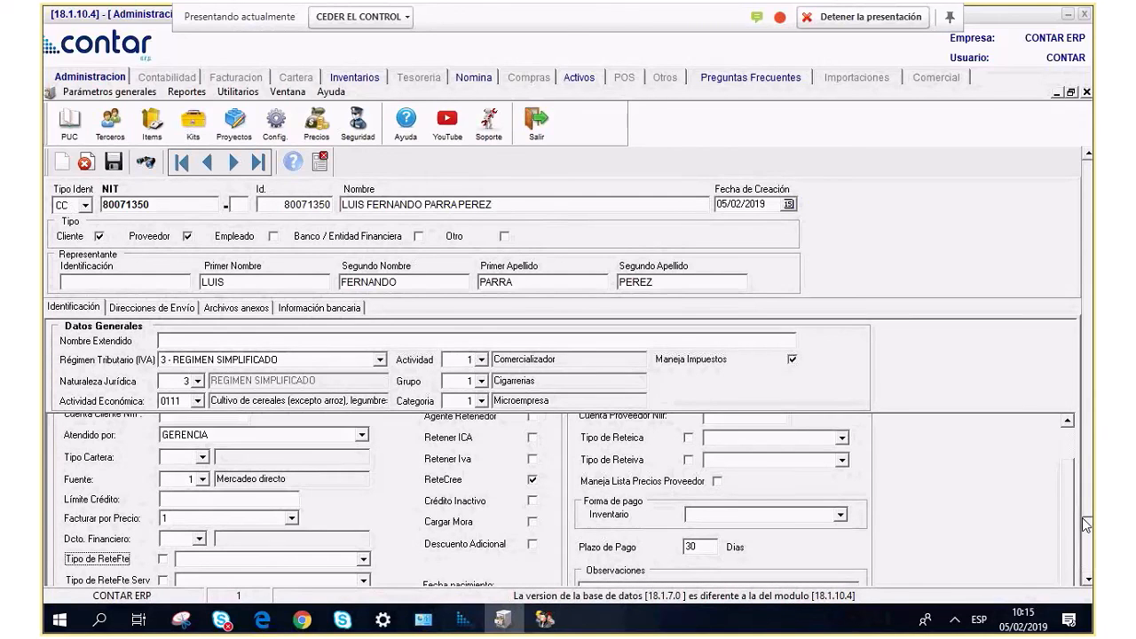
Leave the Reteica withholding unset after checking its available rates.
scroll(1082, 520, "up", 2)
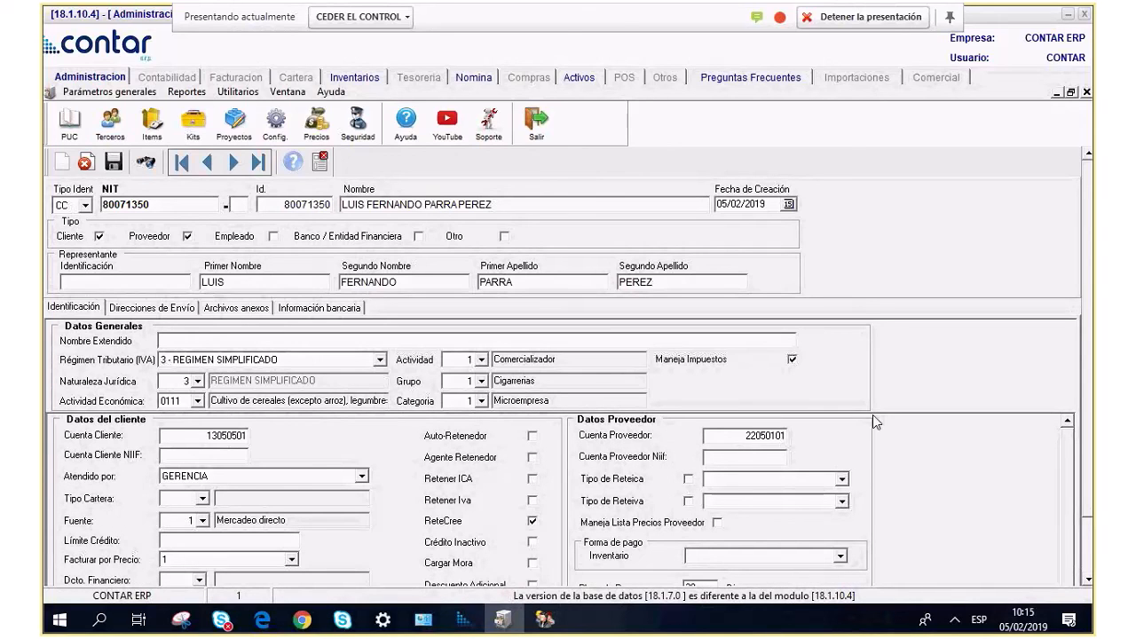
left_click(689, 480)
left_click(843, 479)
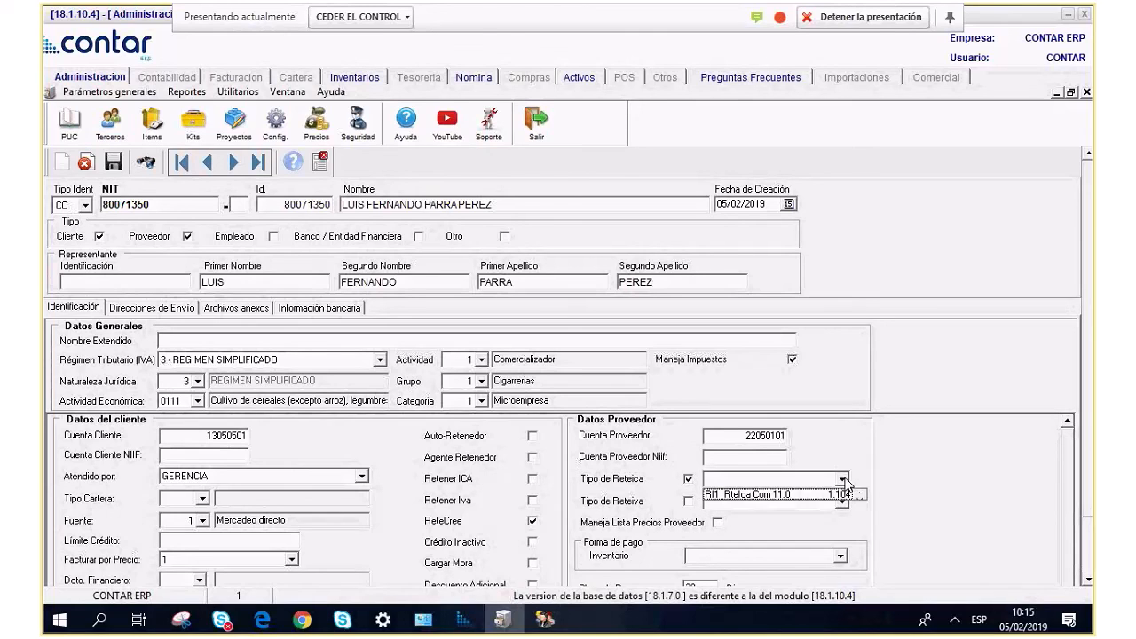
left_click(845, 480)
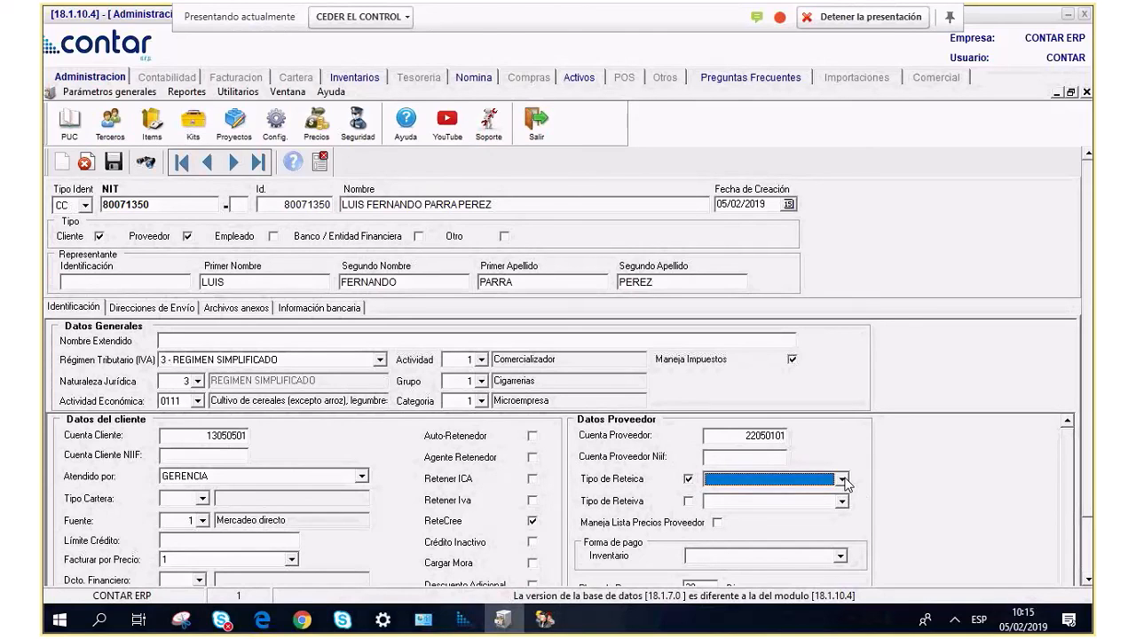
left_click(688, 479)
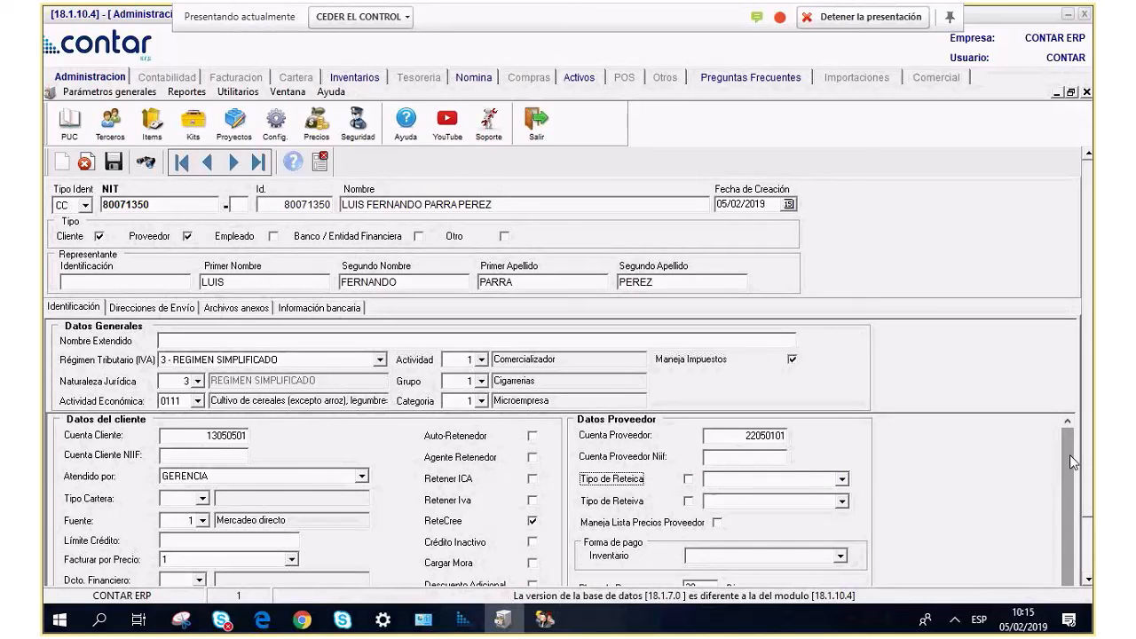
Leave the Inventario payment method unchosen and scroll to the shipping addresses area.
left_click(750, 557)
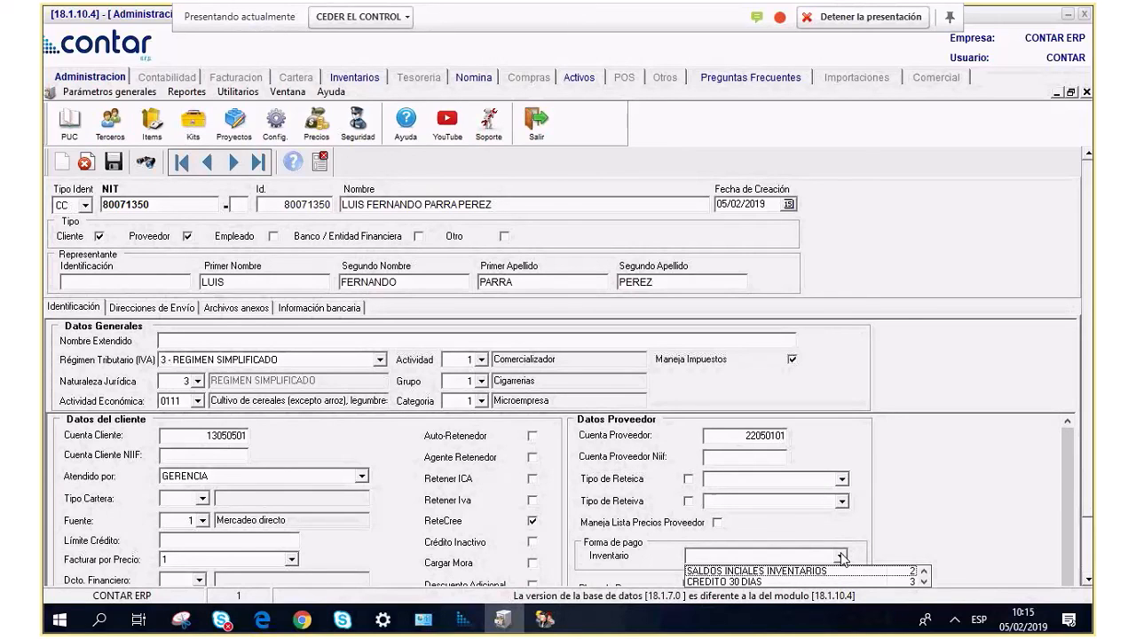
left_click(983, 489)
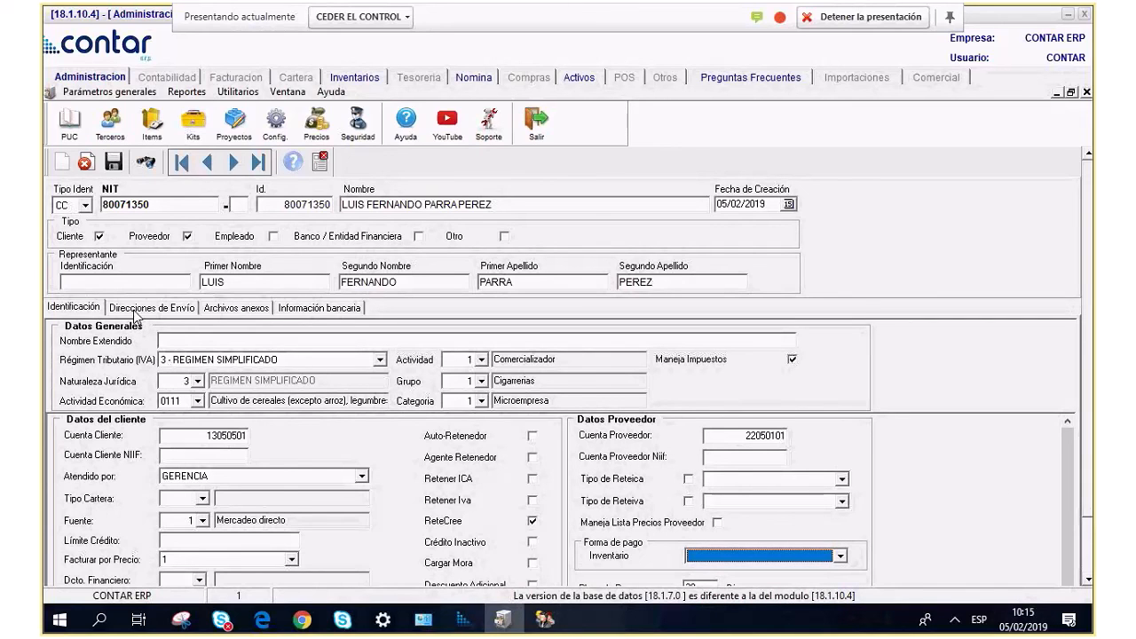
scroll(136, 317, "down", 2)
mouse_move(1085, 308)
left_mouse_down()
mouse_move(1087, 293)
mouse_move(1088, 316)
left_mouse_up()
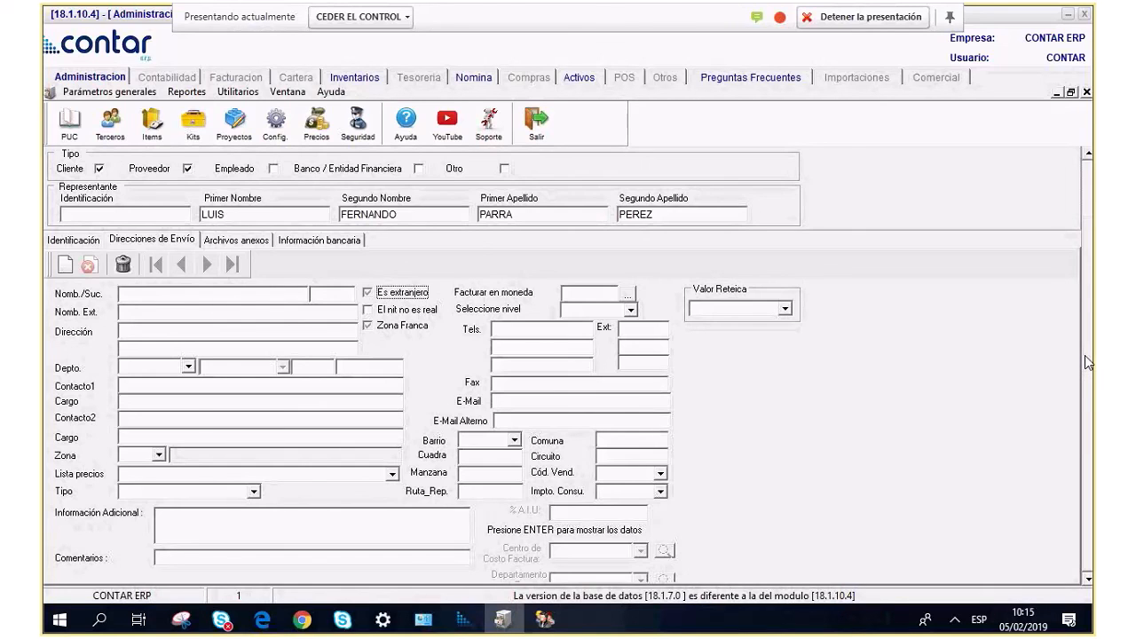
Enter the shipping street address in the Dirección field.
scroll(266, 495, "up", 2)
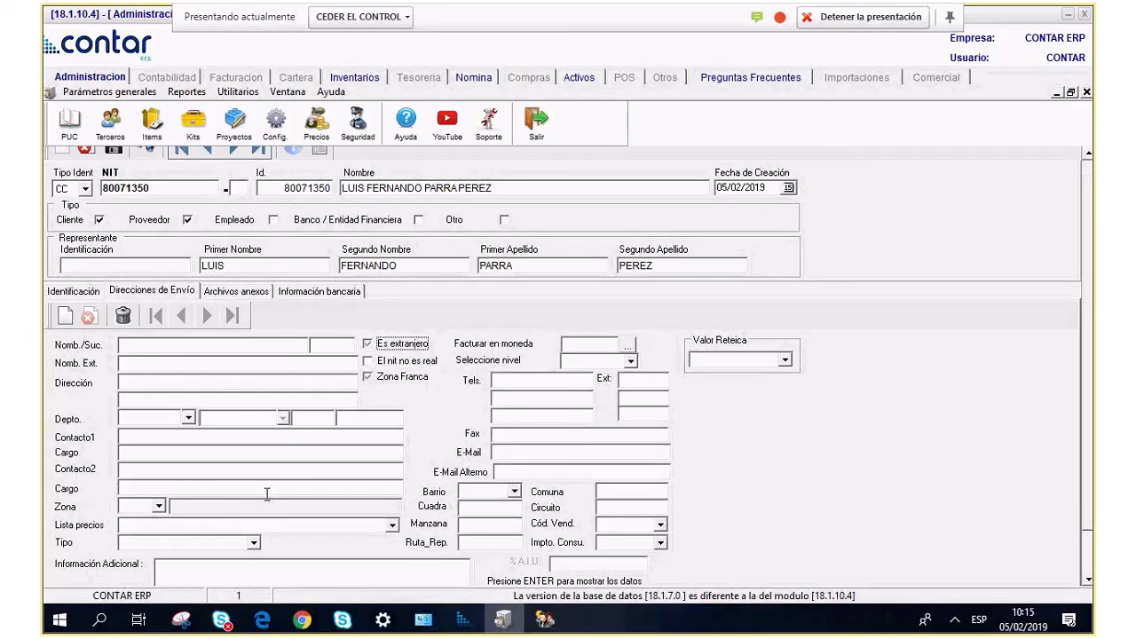
left_click(124, 383)
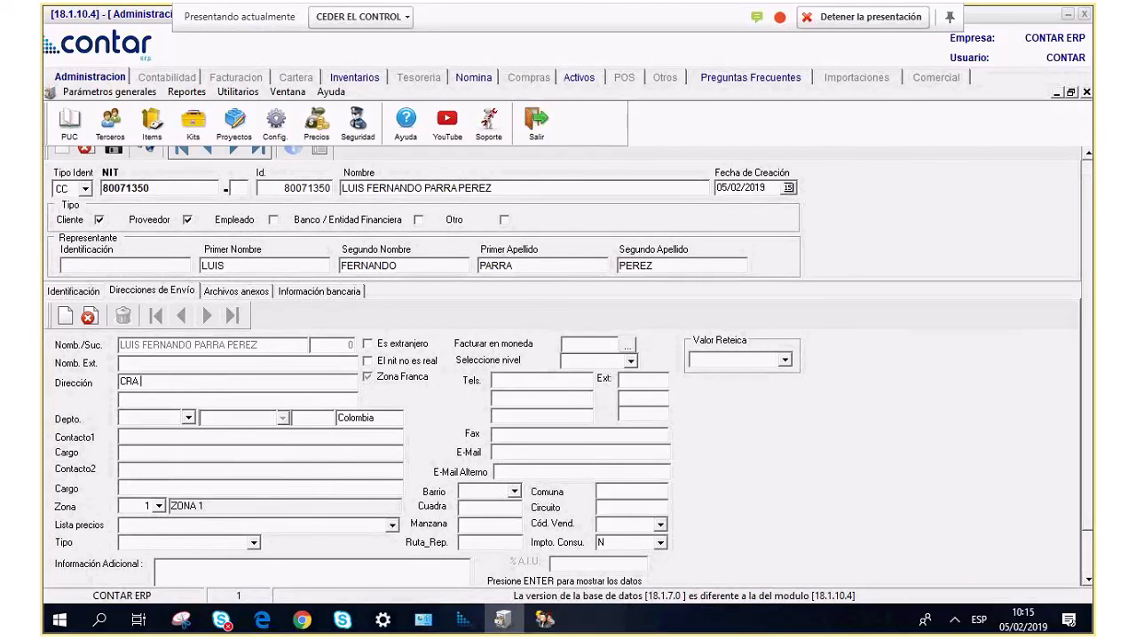
left_click_drag(178, 382, 74, 403)
left_click(164, 381)
left_click_drag(1084, 426, 1083, 475)
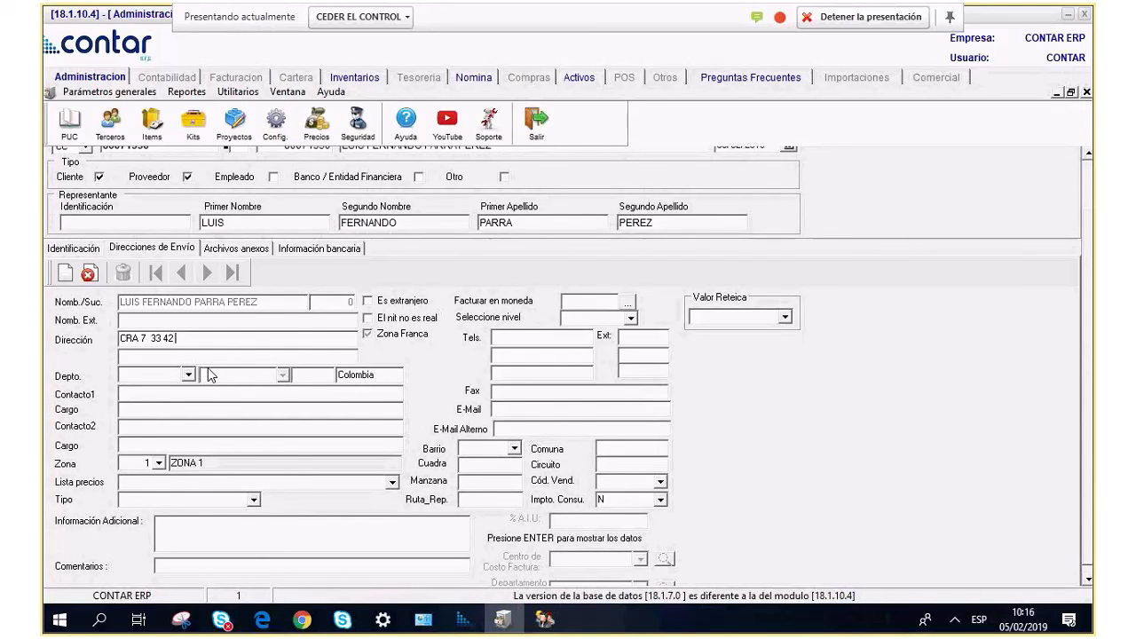
Set department BOGOTA and city BOGOTA D.C., leaving the price list empty.
left_click(188, 375)
key("b")
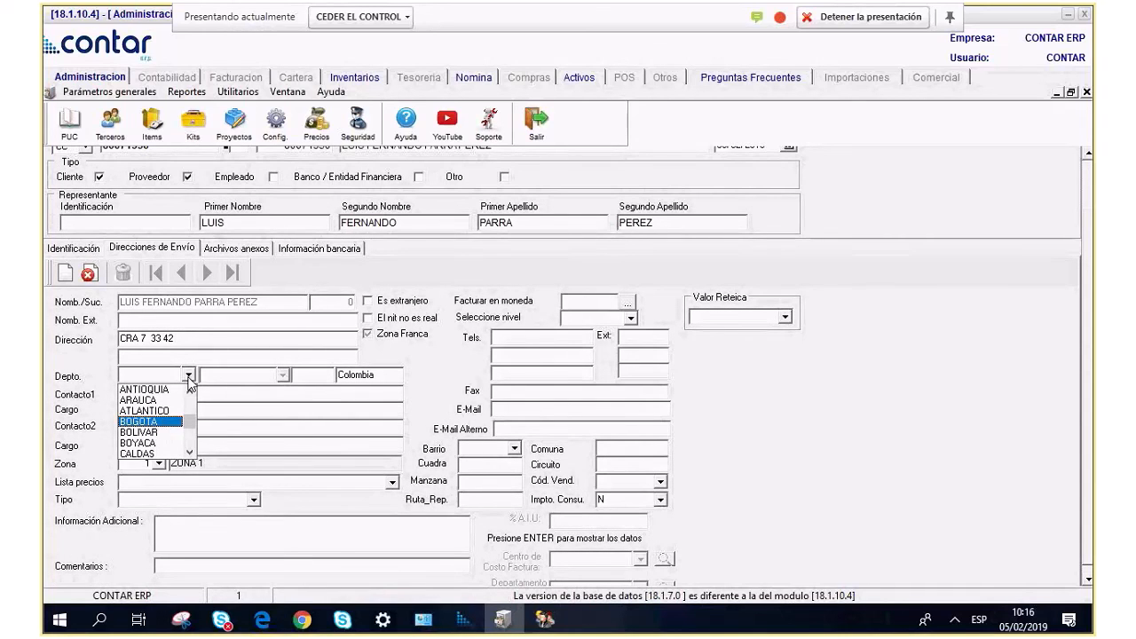
left_click(283, 377)
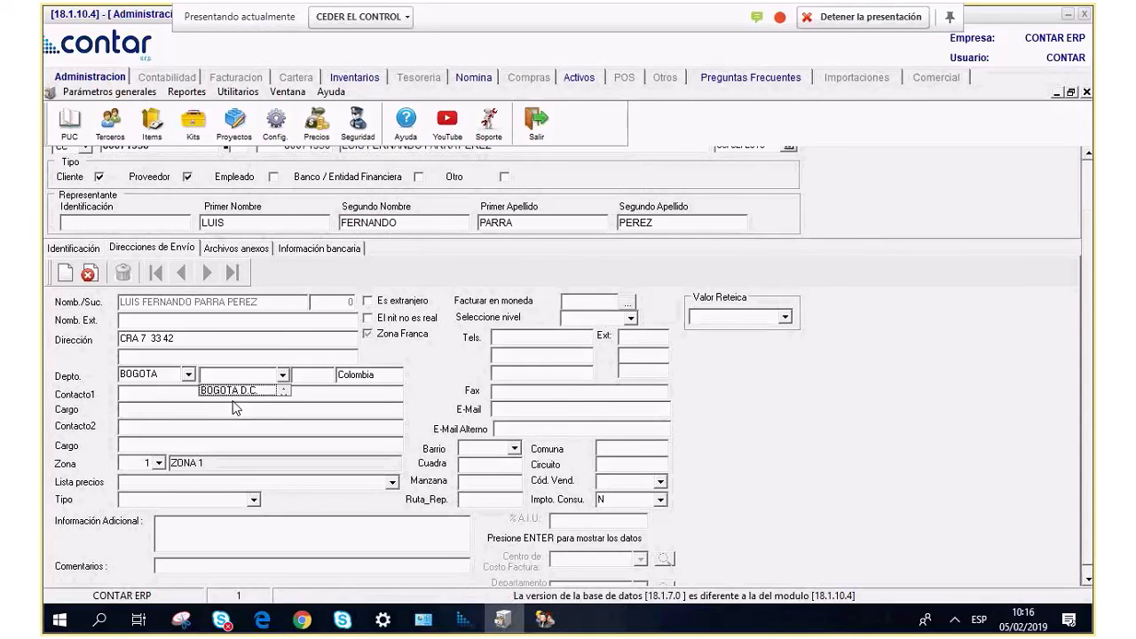
left_click(238, 393)
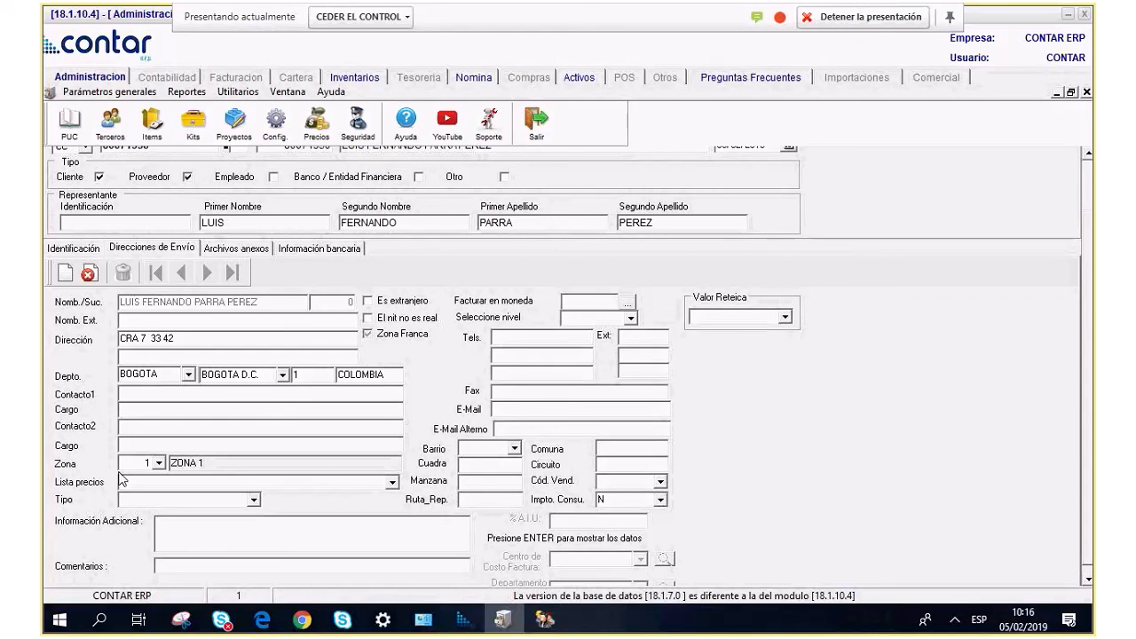
left_click(391, 482)
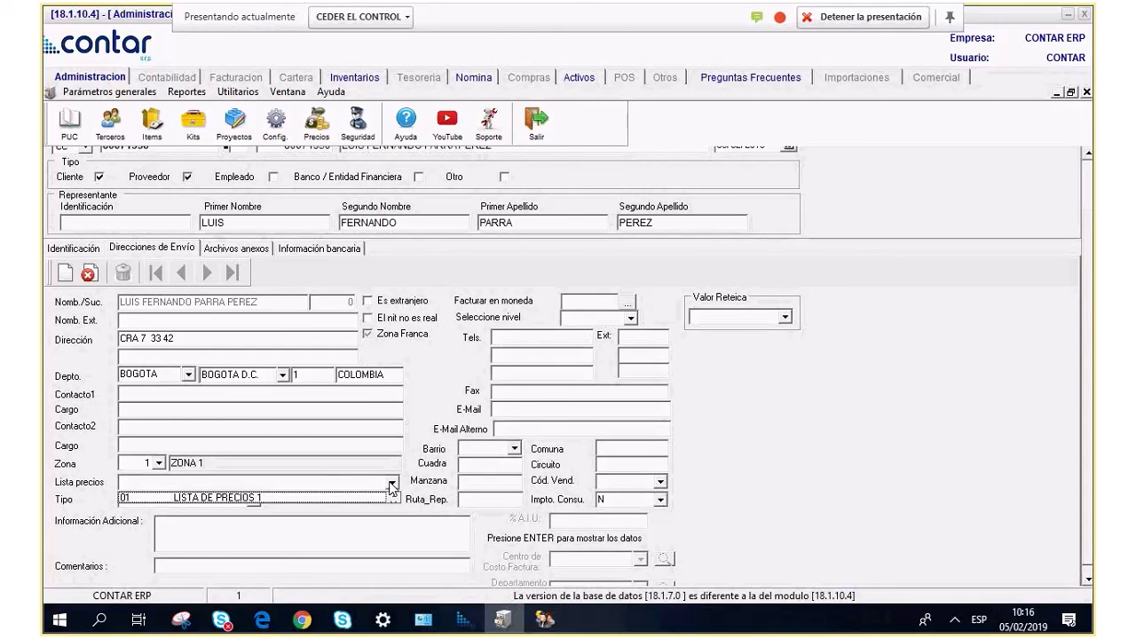
left_click(391, 486)
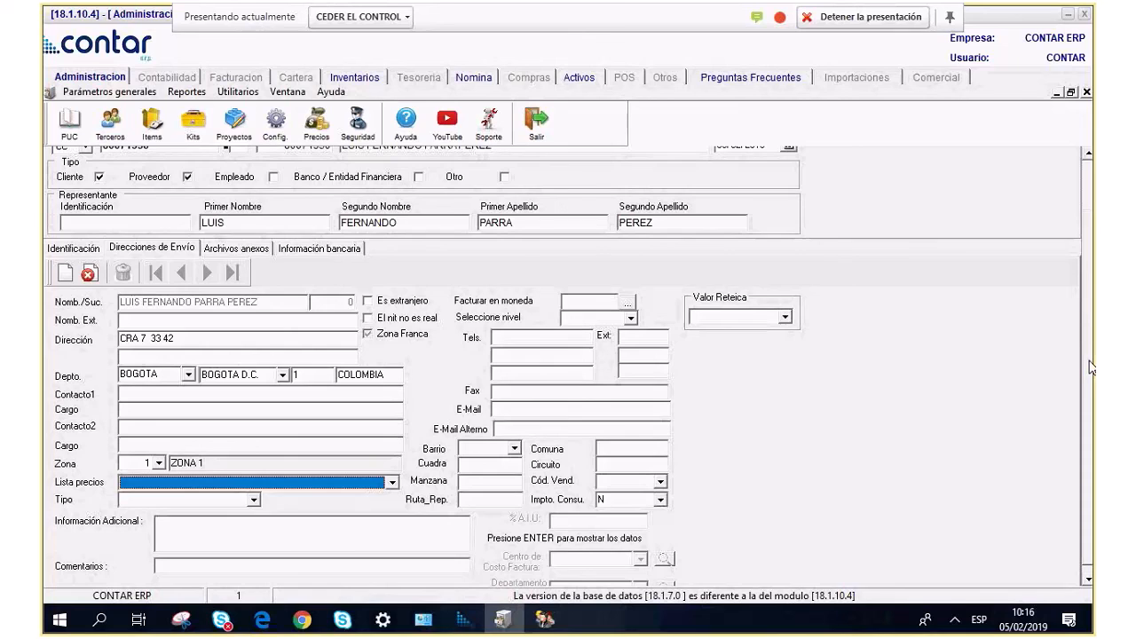
scroll(1075, 271, "up", 1)
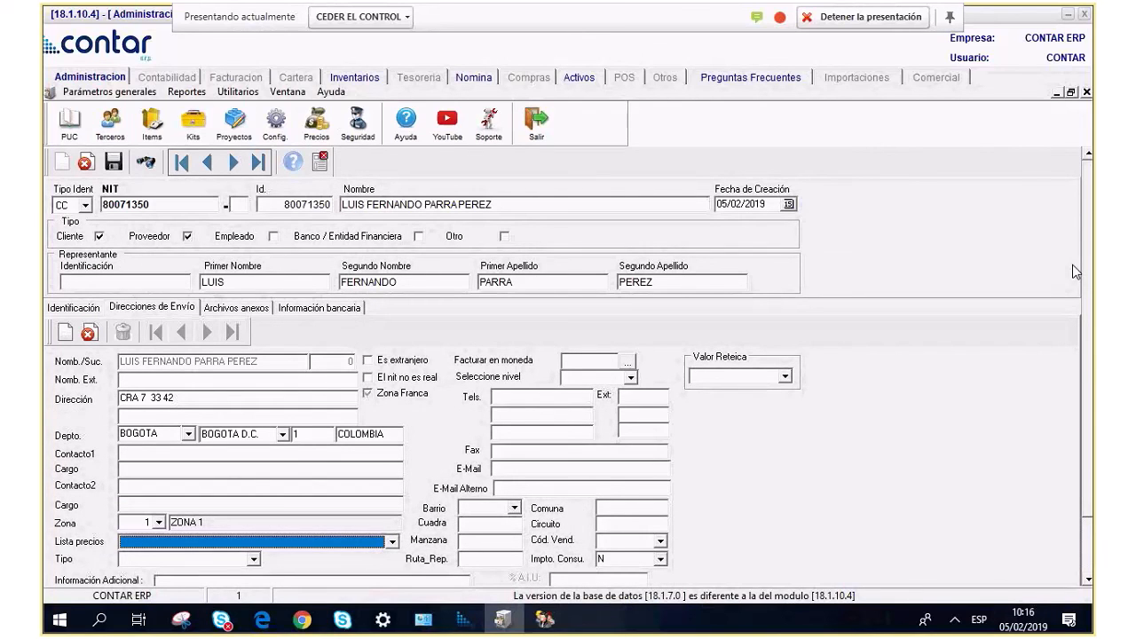
Enter the contact's phone number and e-mail address for the shipping address.
left_click(536, 401)
type("4321")
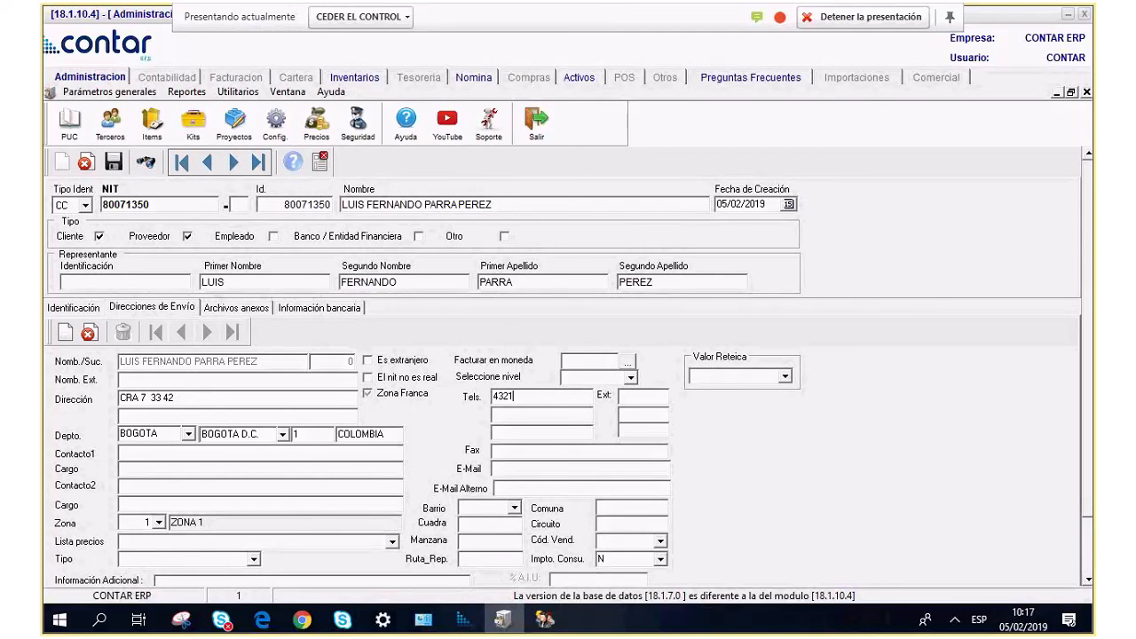
type("870")
left_click(526, 471)
scroll(557, 482, "down", 1)
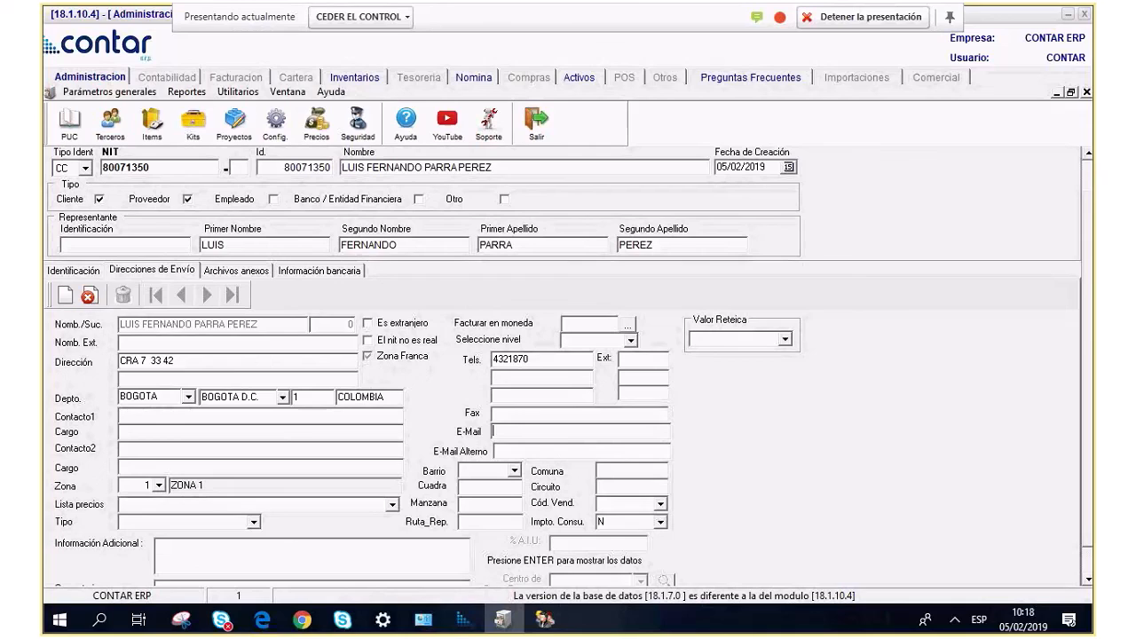
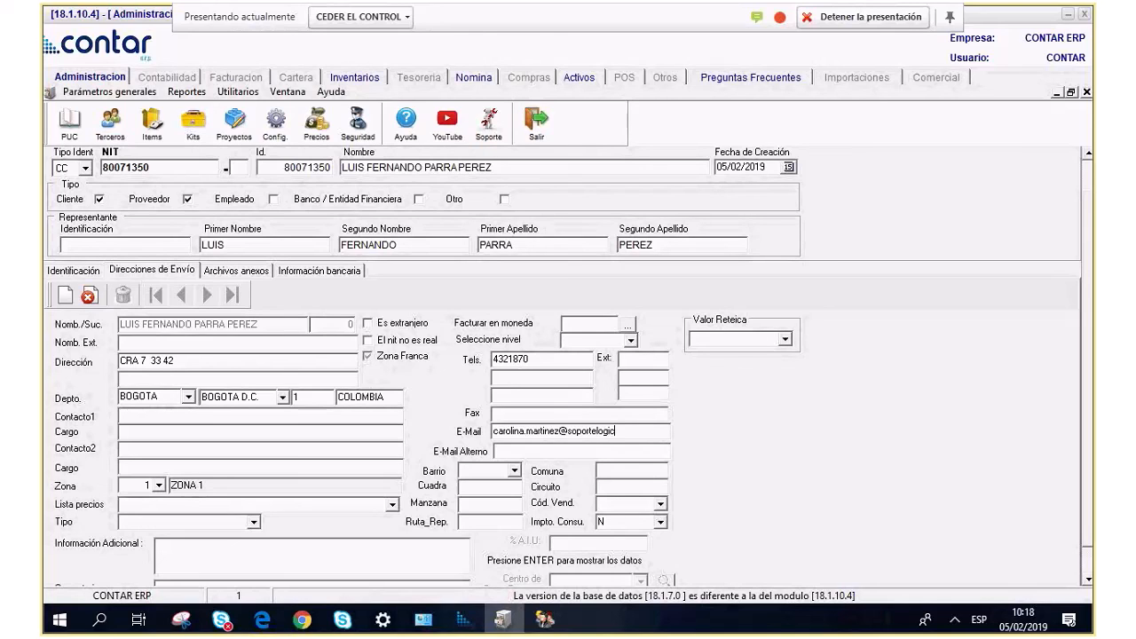
key("Tab")
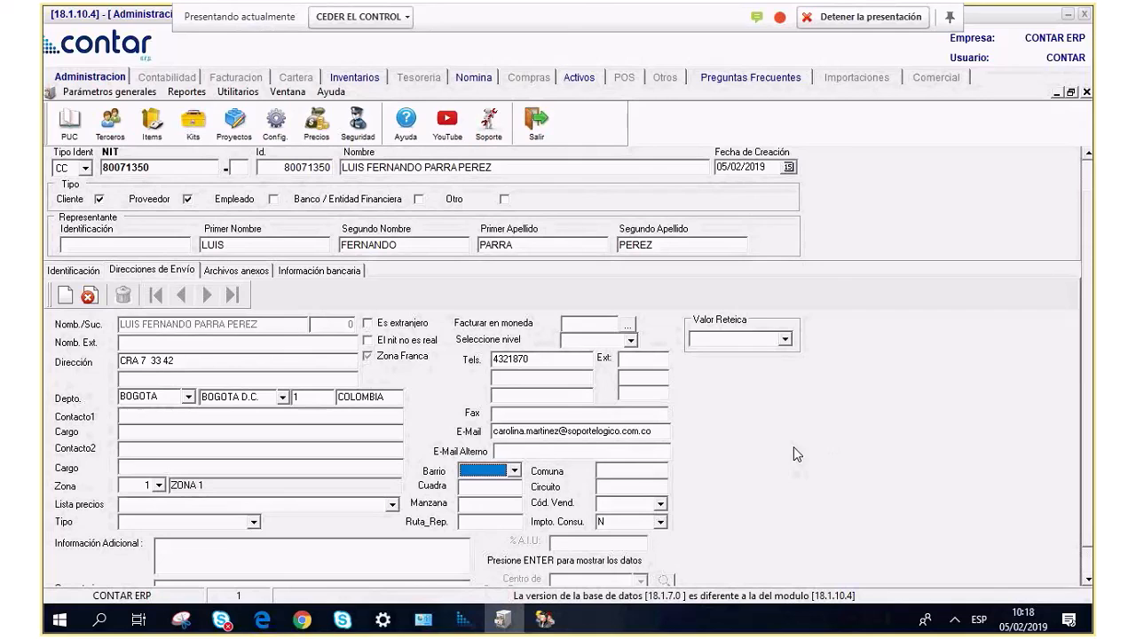
scroll(1081, 273, "up", 1)
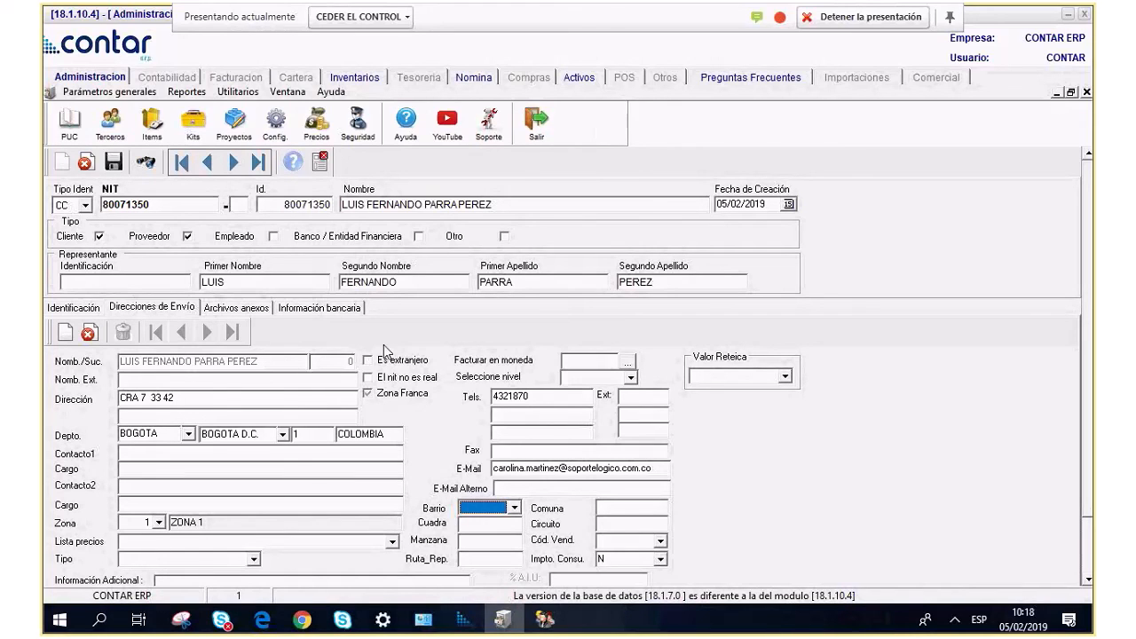
Show the Archivos anexos section and review the attachment types without choosing one.
left_click(237, 308)
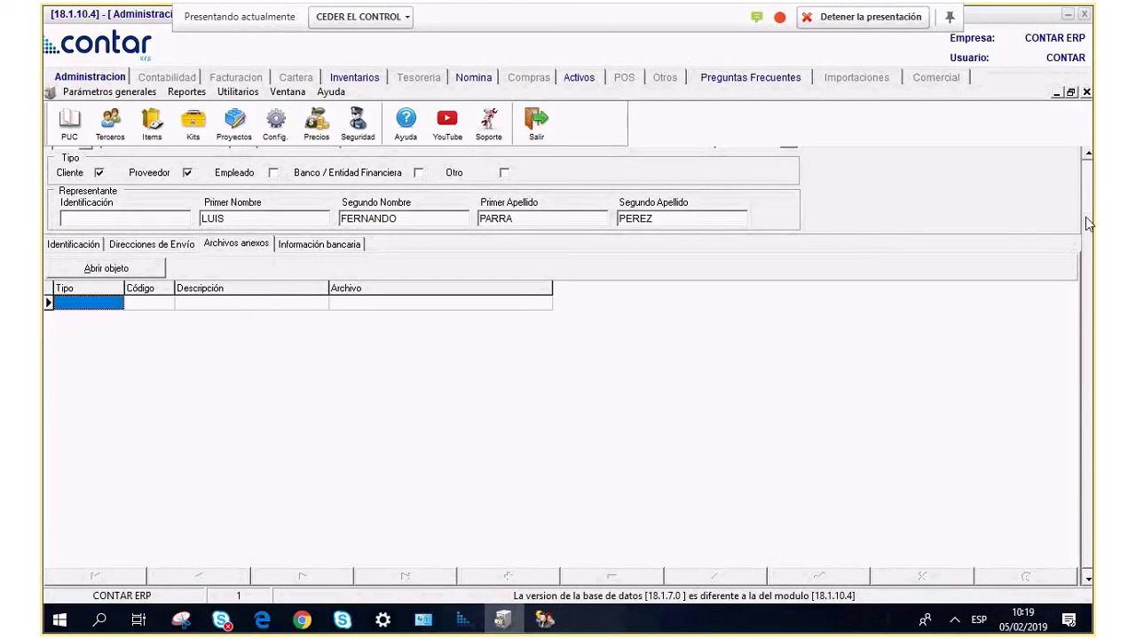
left_click_drag(1091, 310, 1091, 249)
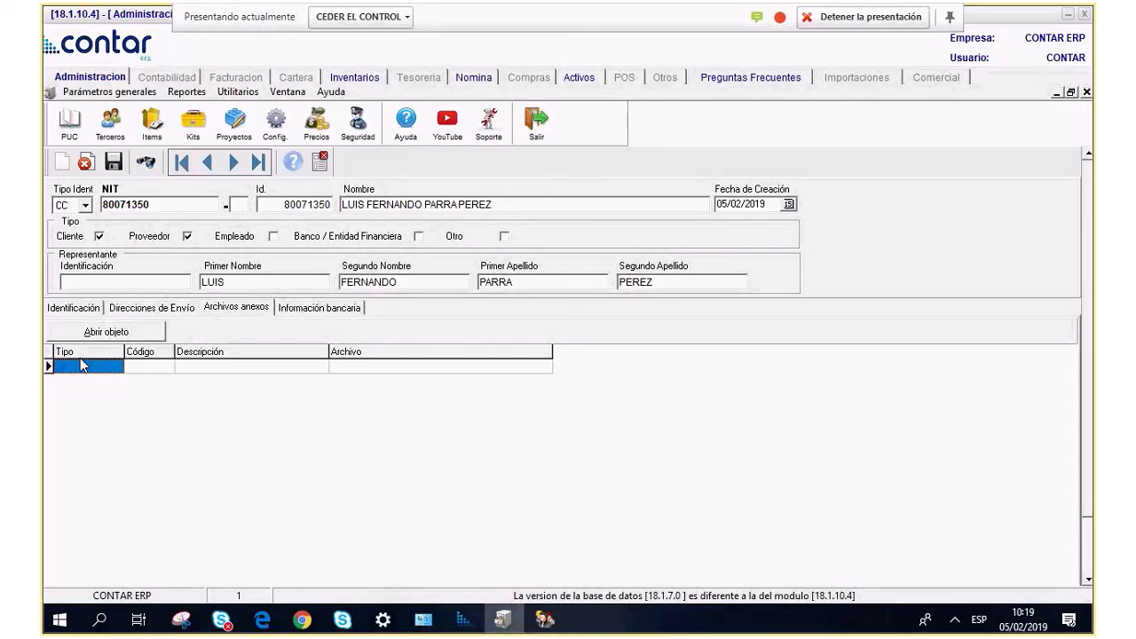
left_click(99, 368)
left_click(99, 369)
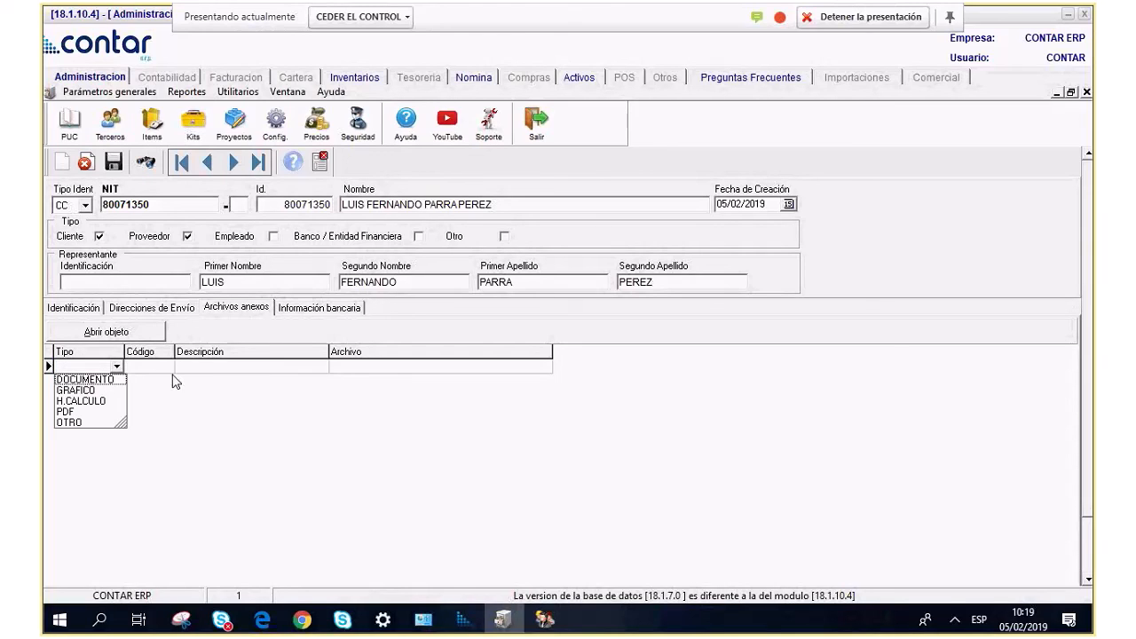
left_click(67, 414)
Browse for a file from the attachment's Archivo cell, then close the dialog unattached.
left_click(517, 369)
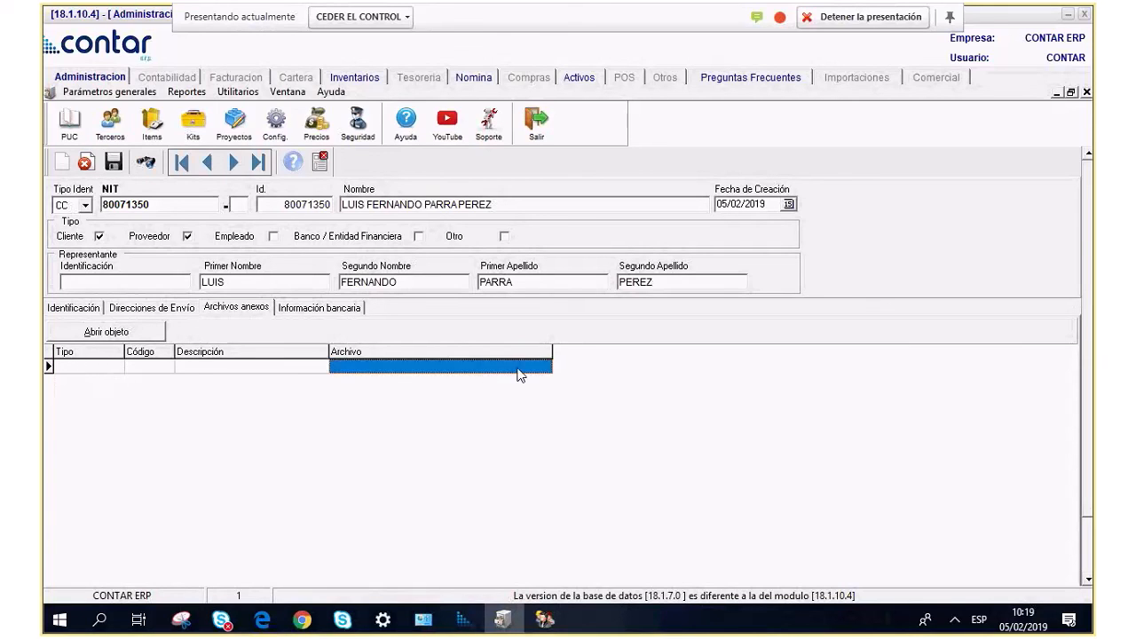
left_click(551, 371)
left_click(546, 368)
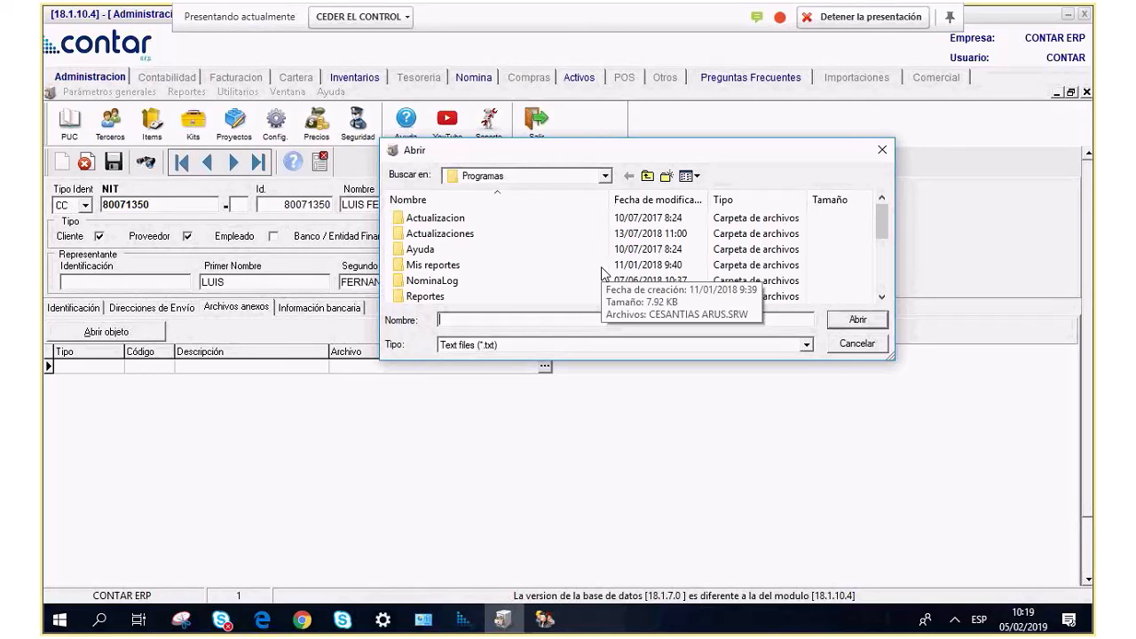
left_click(882, 150)
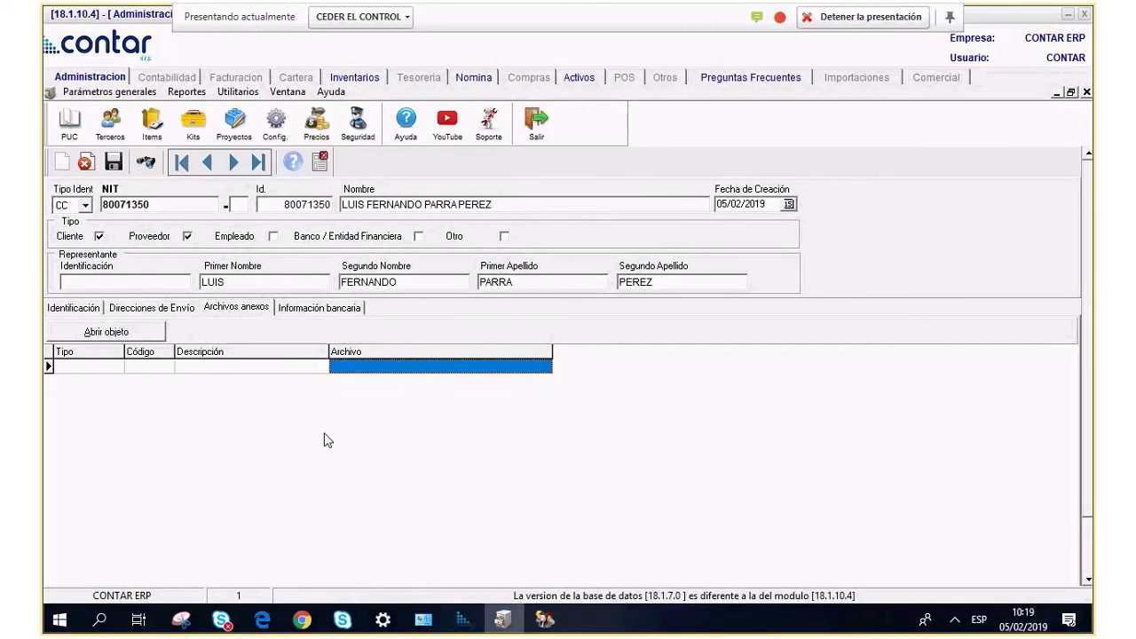
Save the third party's record, accepting verification digit 8.
left_click(90, 310)
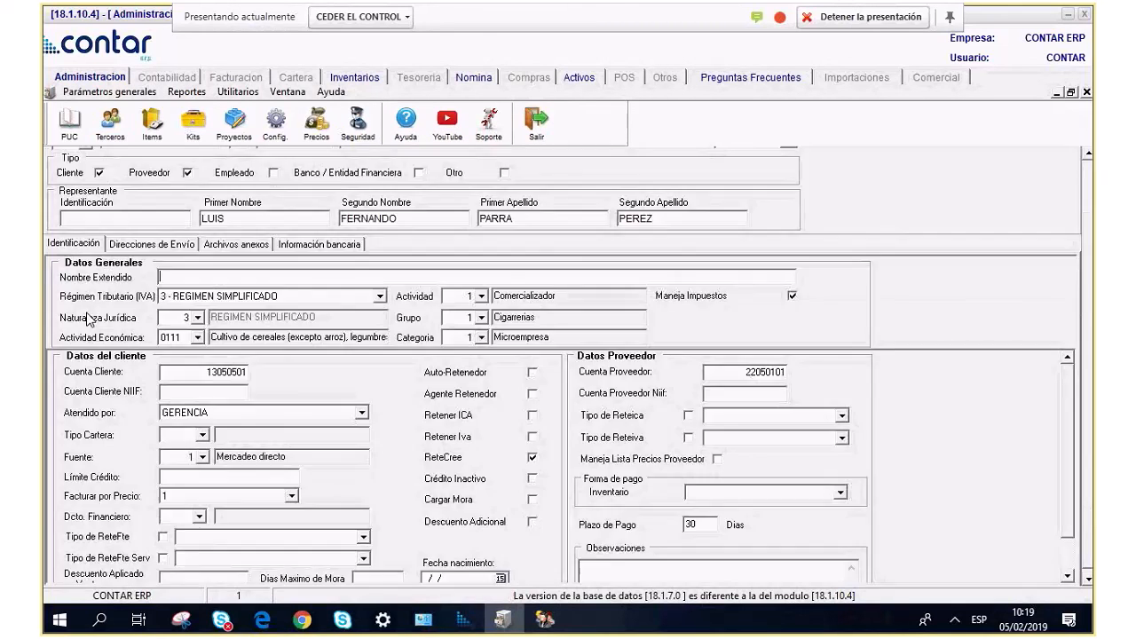
scroll(1092, 267, "up", 3)
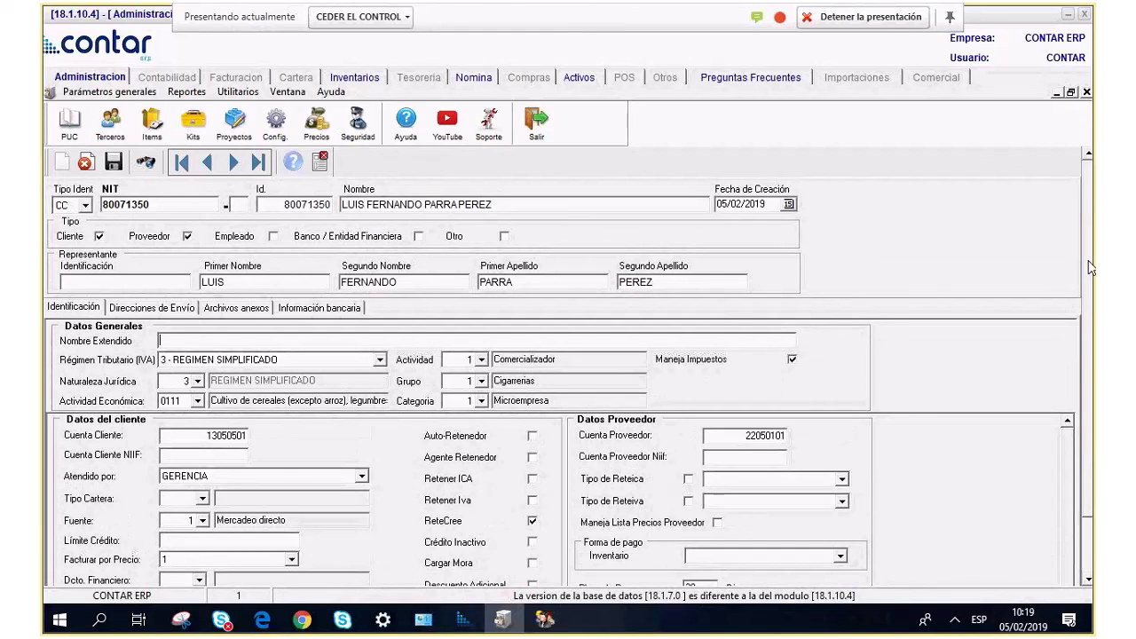
key("Tab")
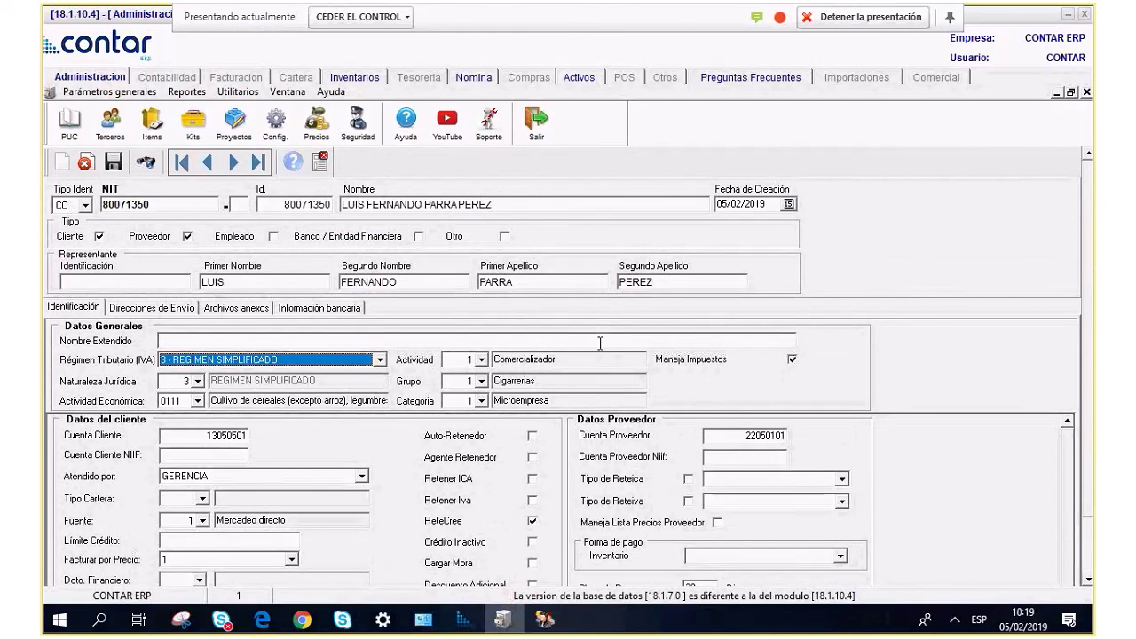
left_click(113, 162)
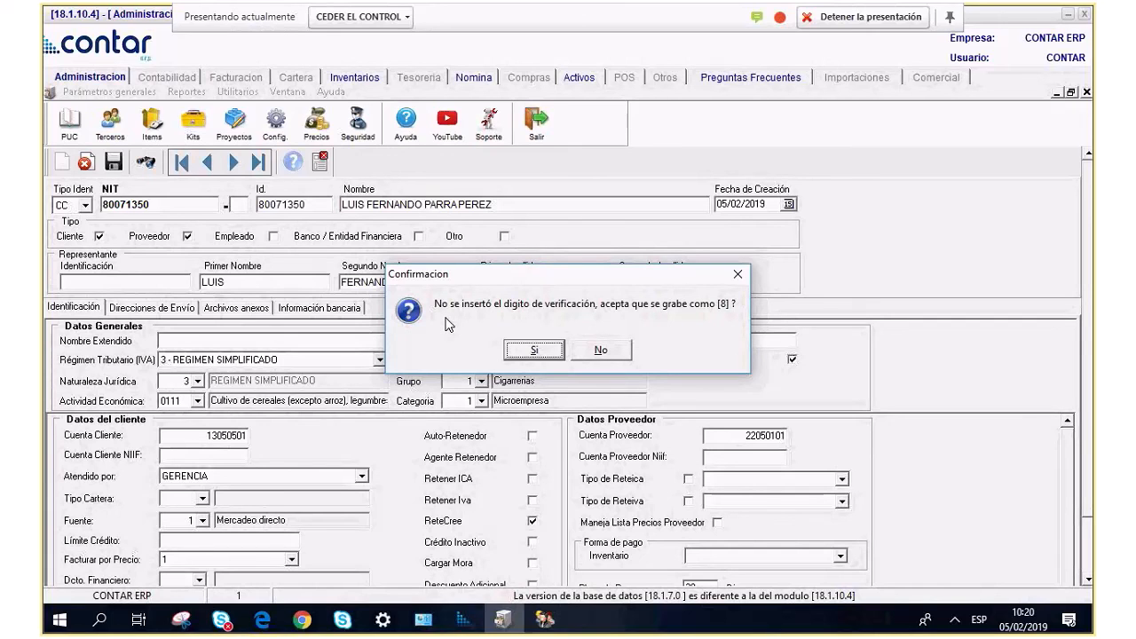
left_click(534, 350)
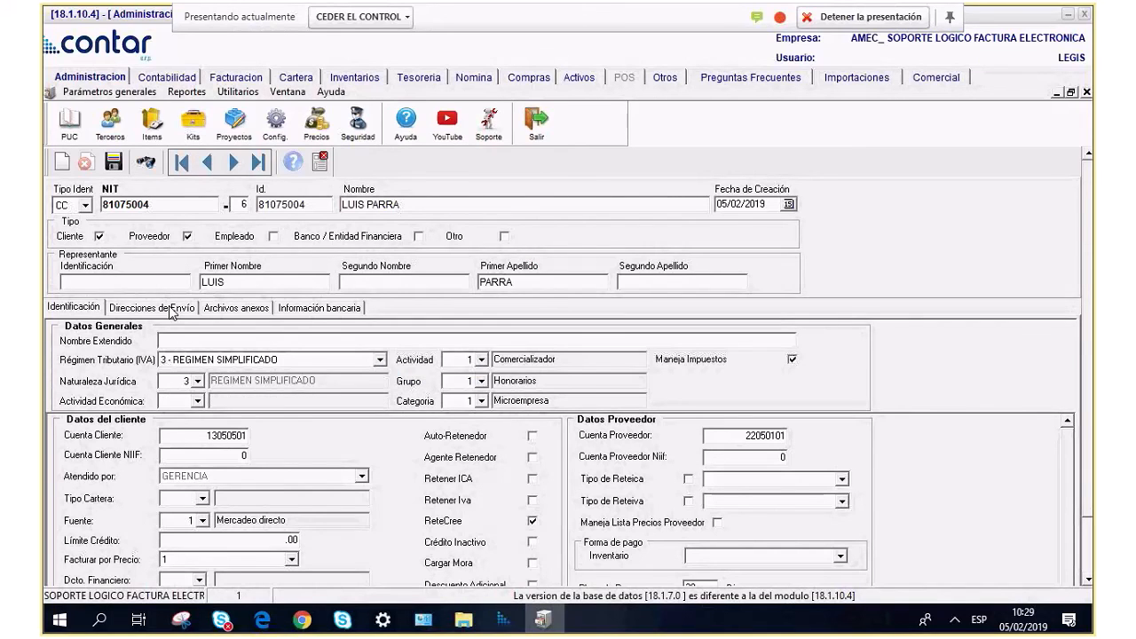
Browse the record's shipping addresses, then close it to return to the Terceros list.
left_click(172, 310)
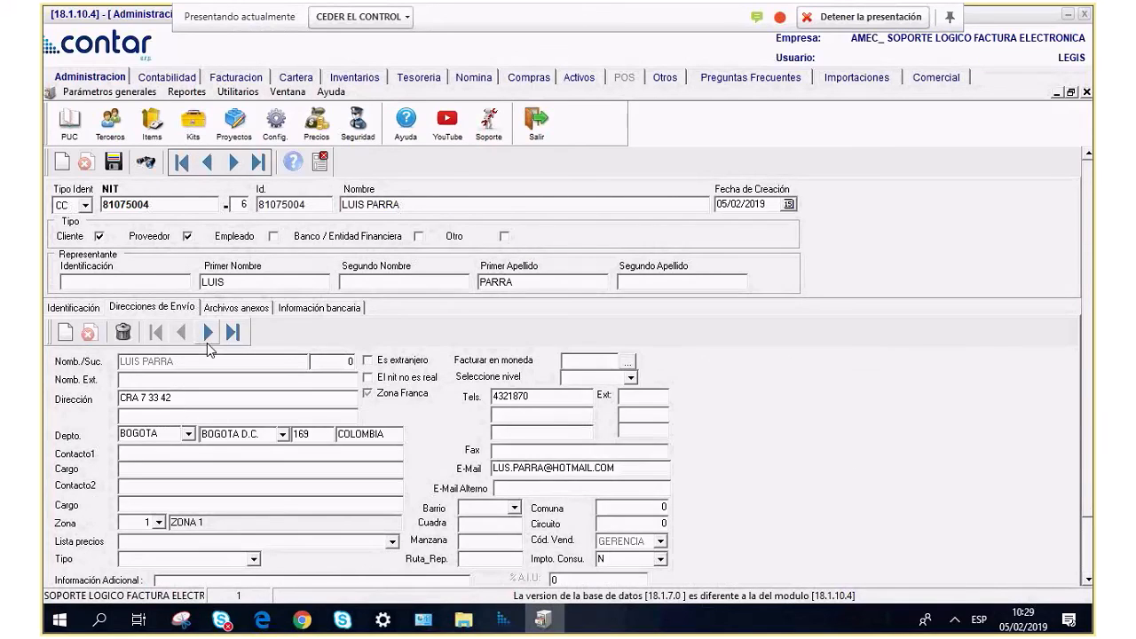
left_click(207, 341)
left_click(184, 333)
left_click(324, 164)
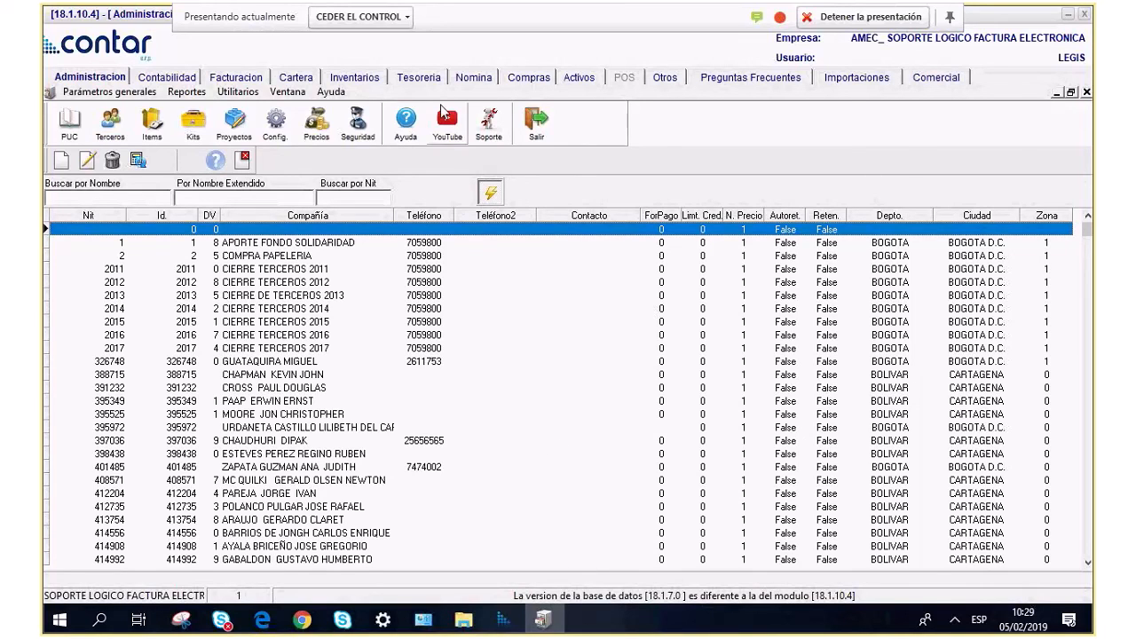
Close the Terceros list and open the Utilitarios menu.
left_click(244, 159)
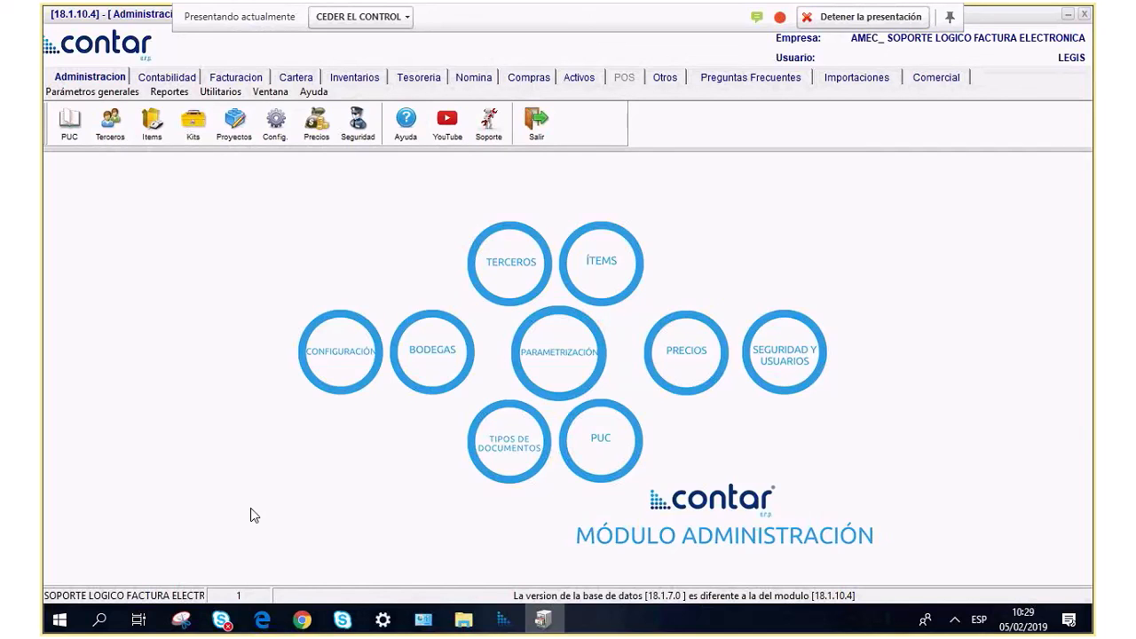
left_click(217, 92)
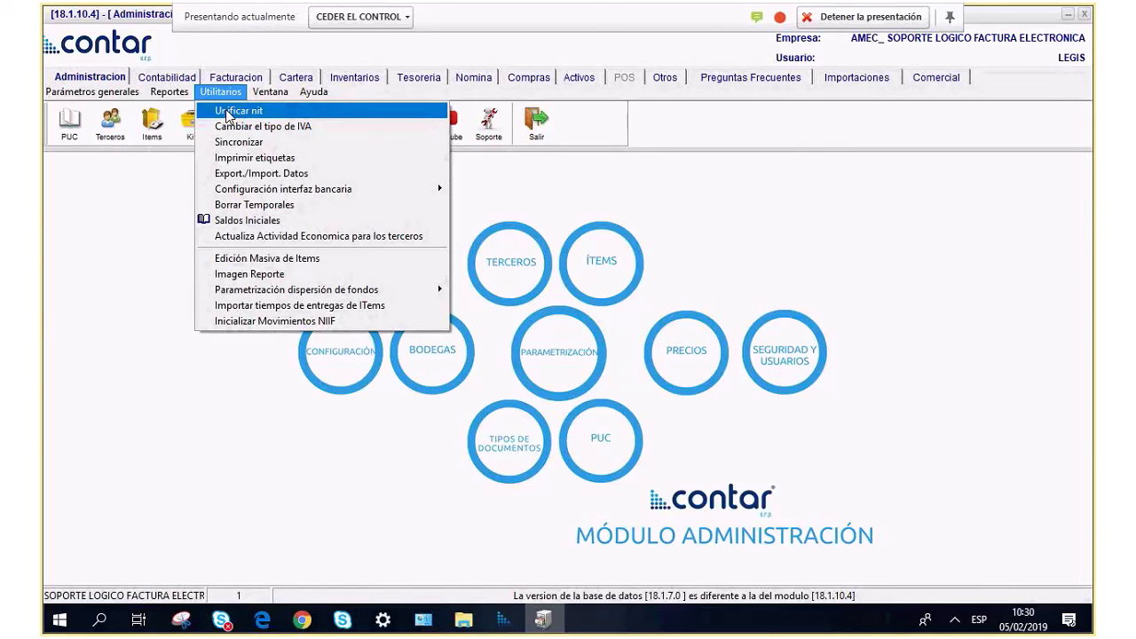
left_click(229, 111)
left_click(142, 254)
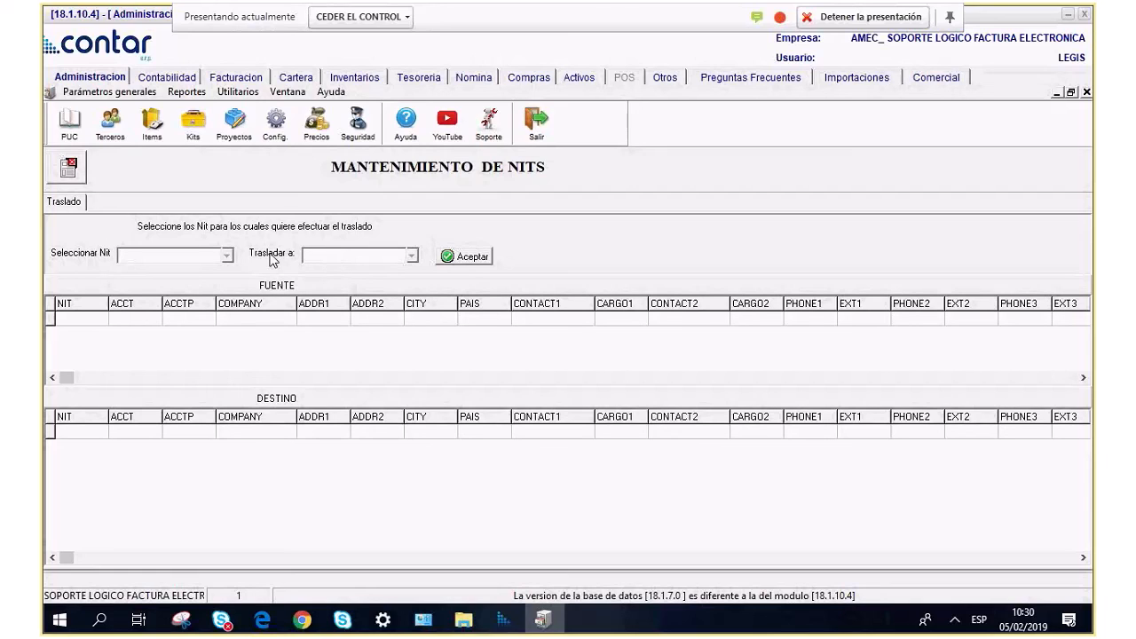
left_click(315, 257)
left_click(169, 256)
left_click(67, 169)
left_click(221, 92)
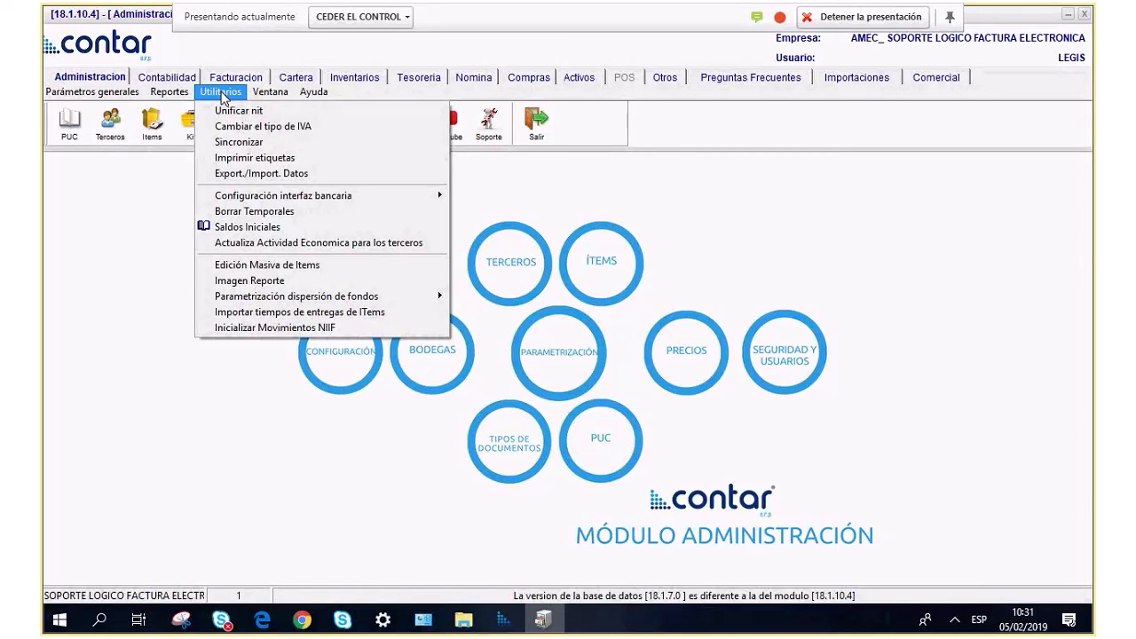
In Cambiar el tipo de IVA, set current VAT code 3 and new code 2.
left_click(243, 128)
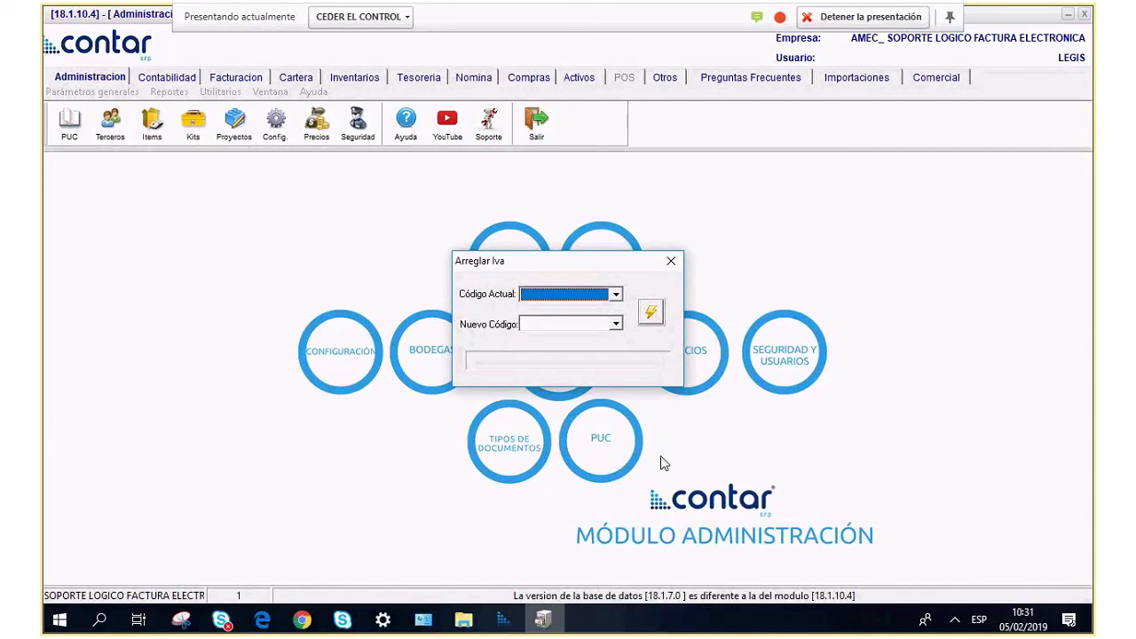
left_click(616, 294)
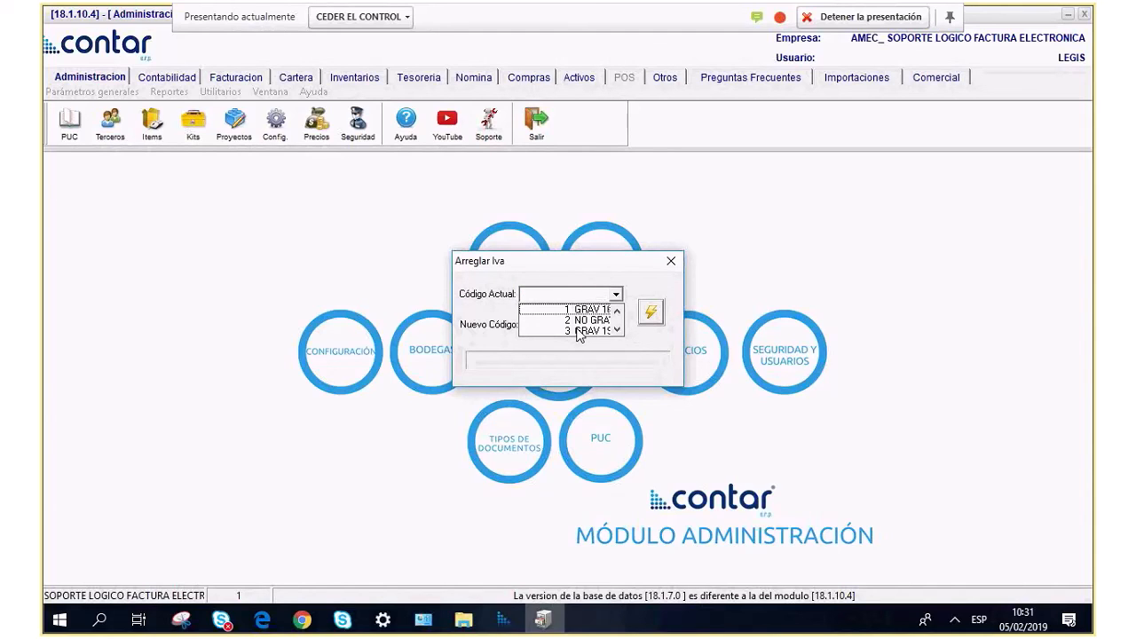
left_click(579, 330)
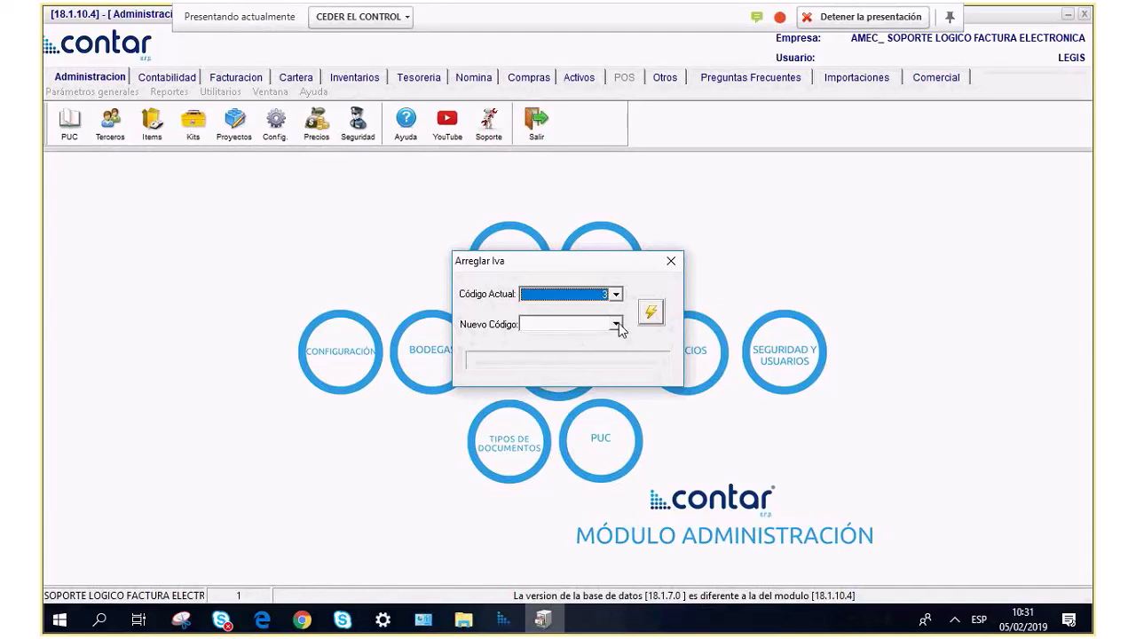
left_click(616, 323)
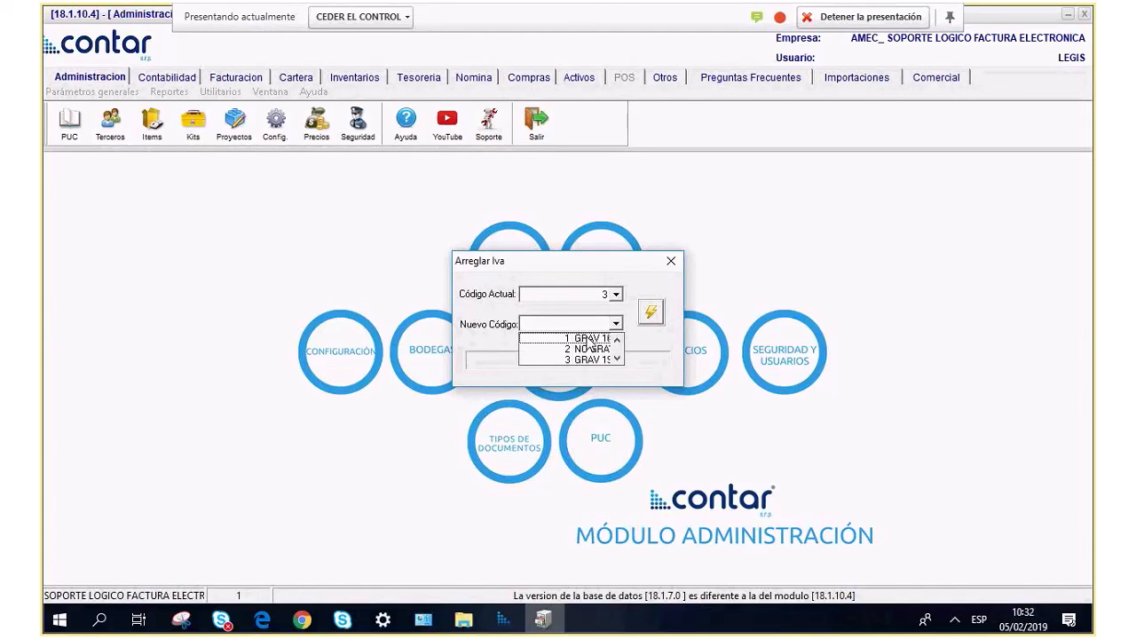
left_click(589, 349)
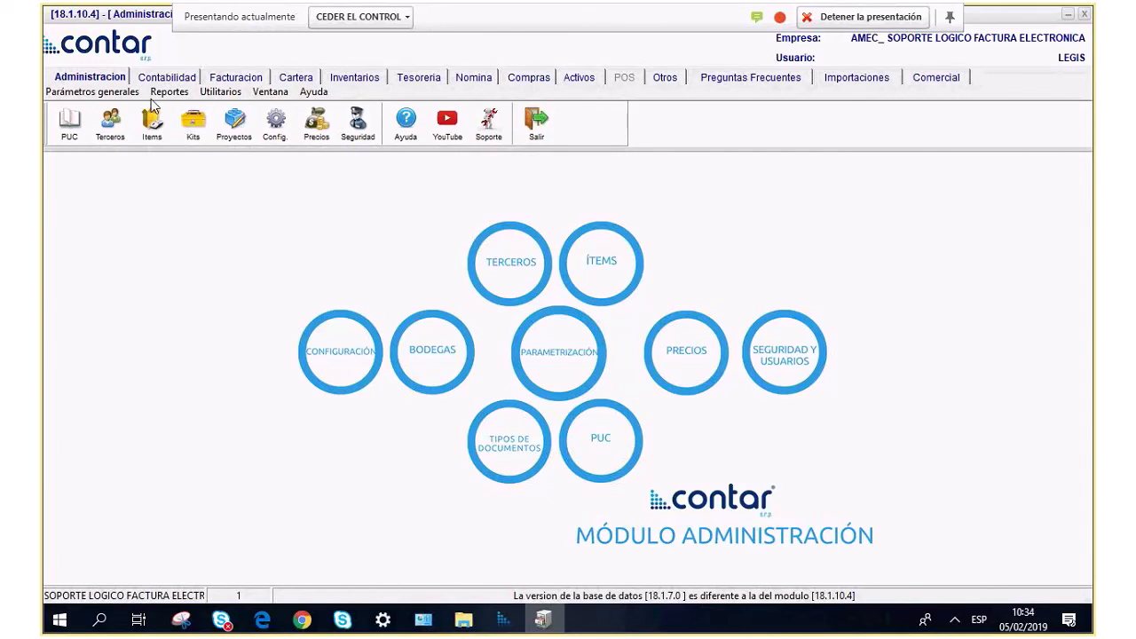
left_click(169, 91)
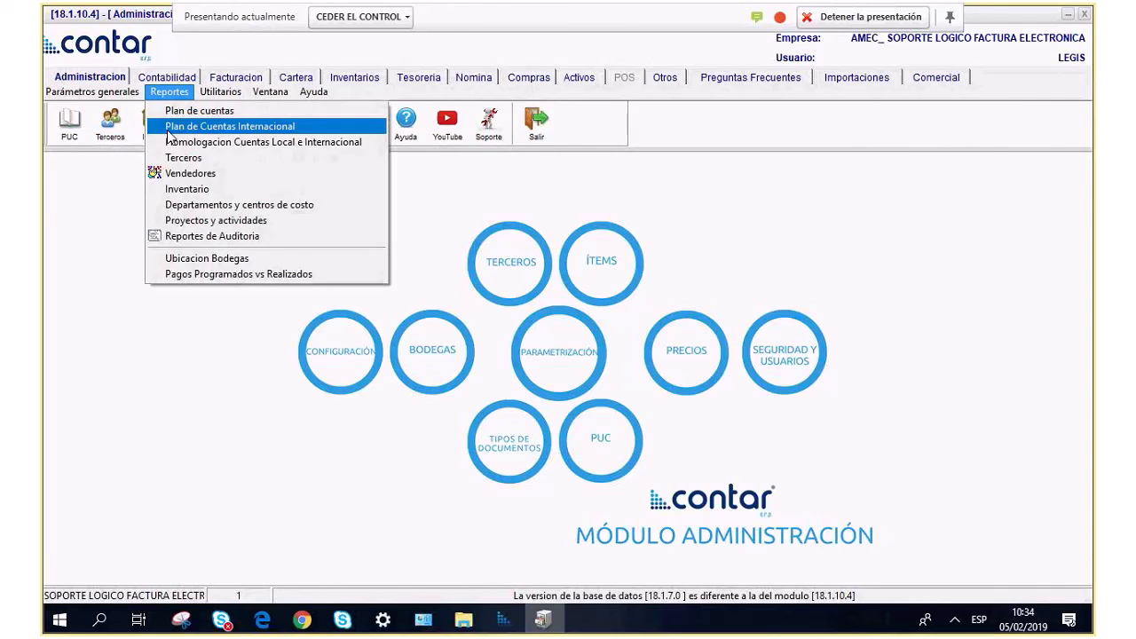
left_click(213, 125)
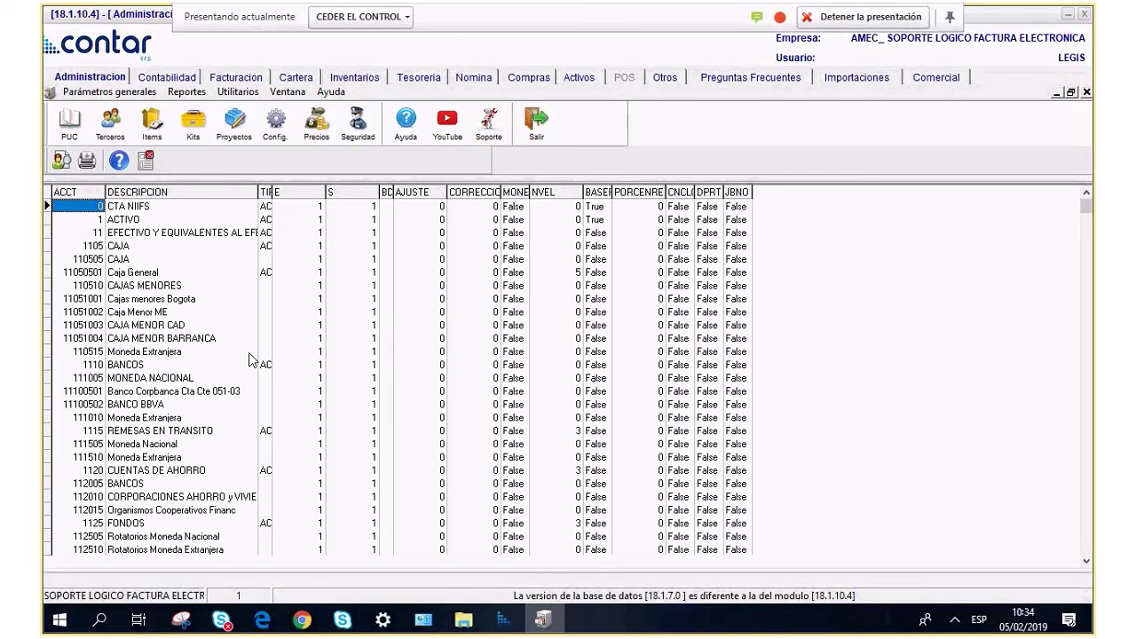
left_click(149, 161)
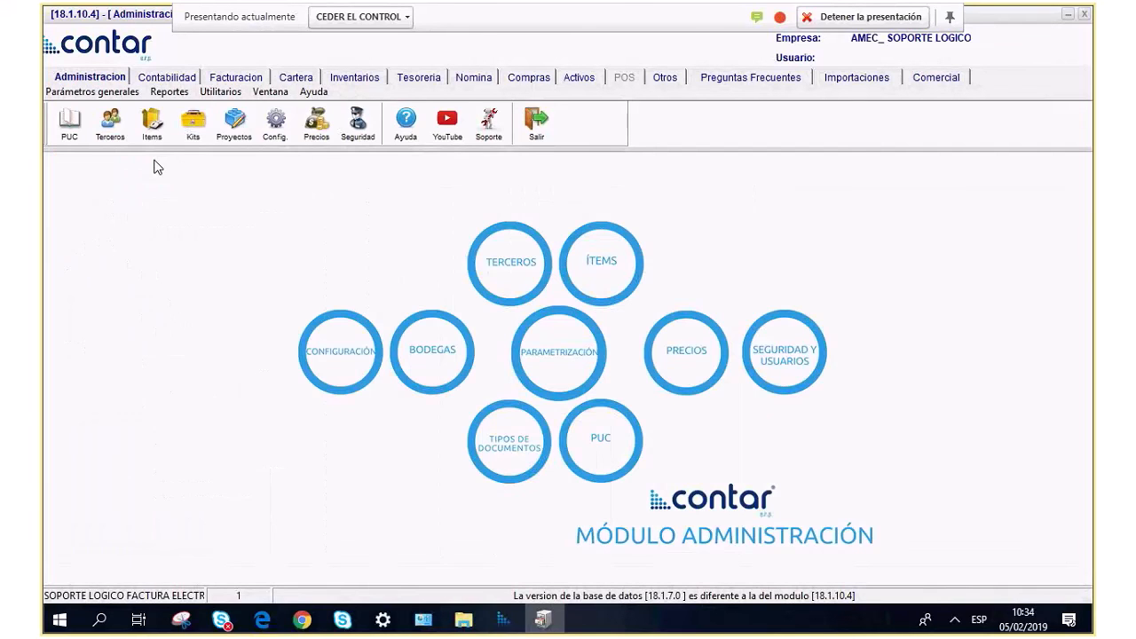
left_click(169, 92)
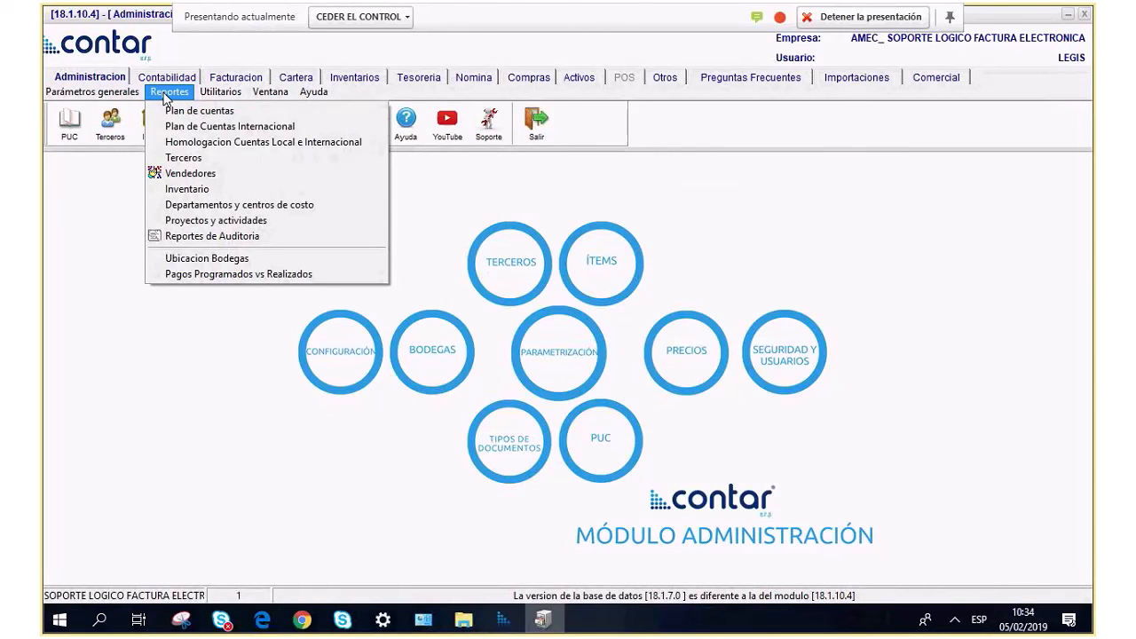
left_click(173, 144)
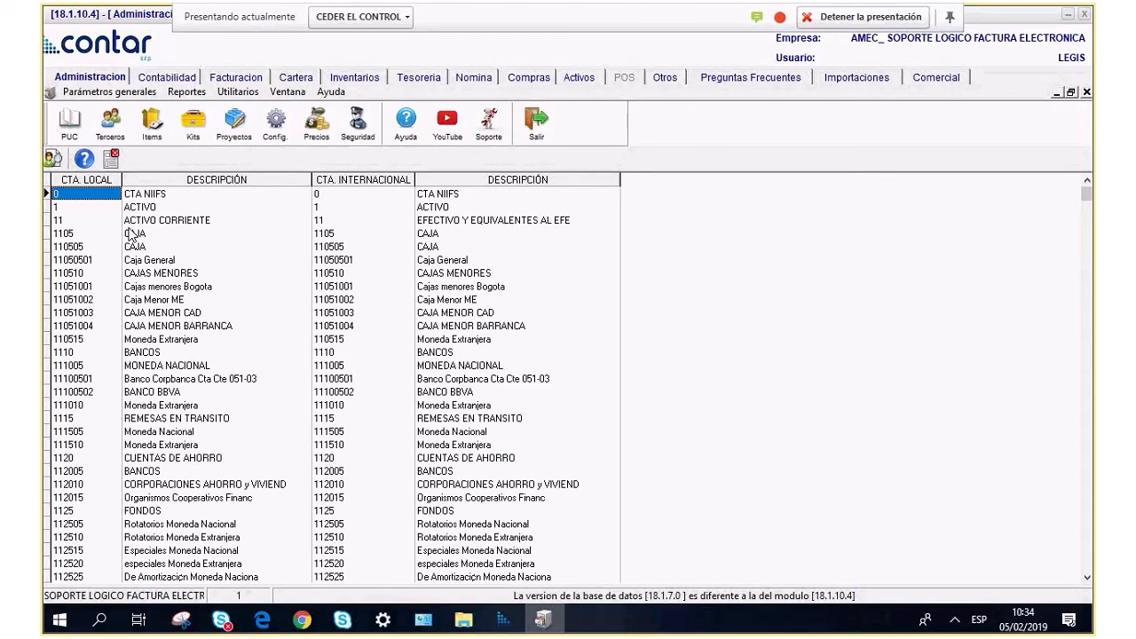
left_click(167, 288)
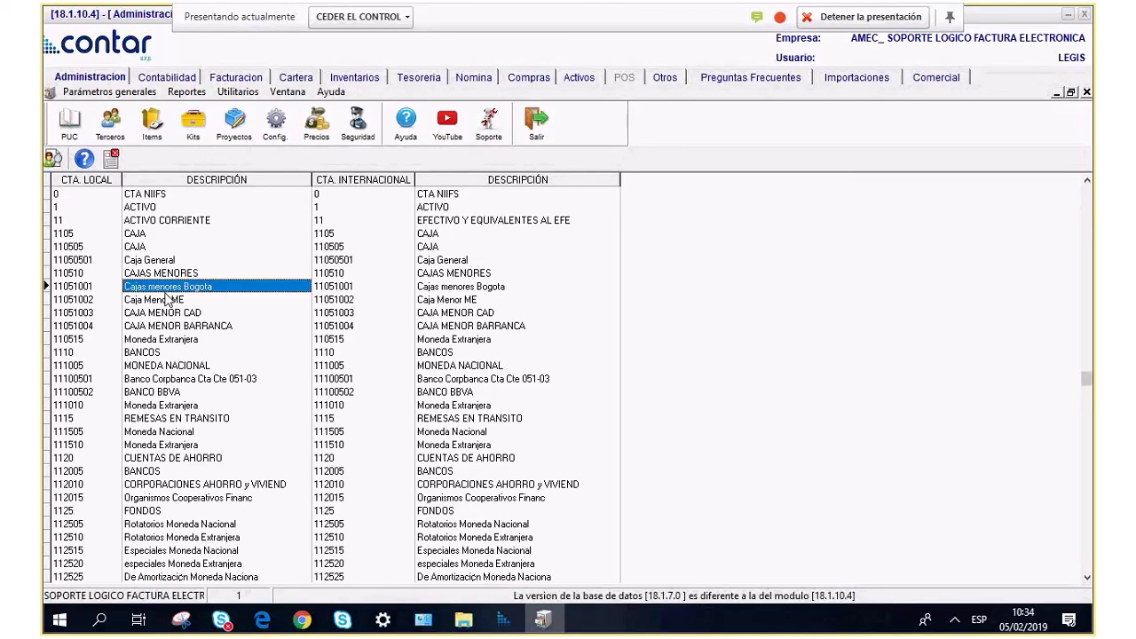
left_click(430, 315)
left_click(192, 318)
left_click(411, 326)
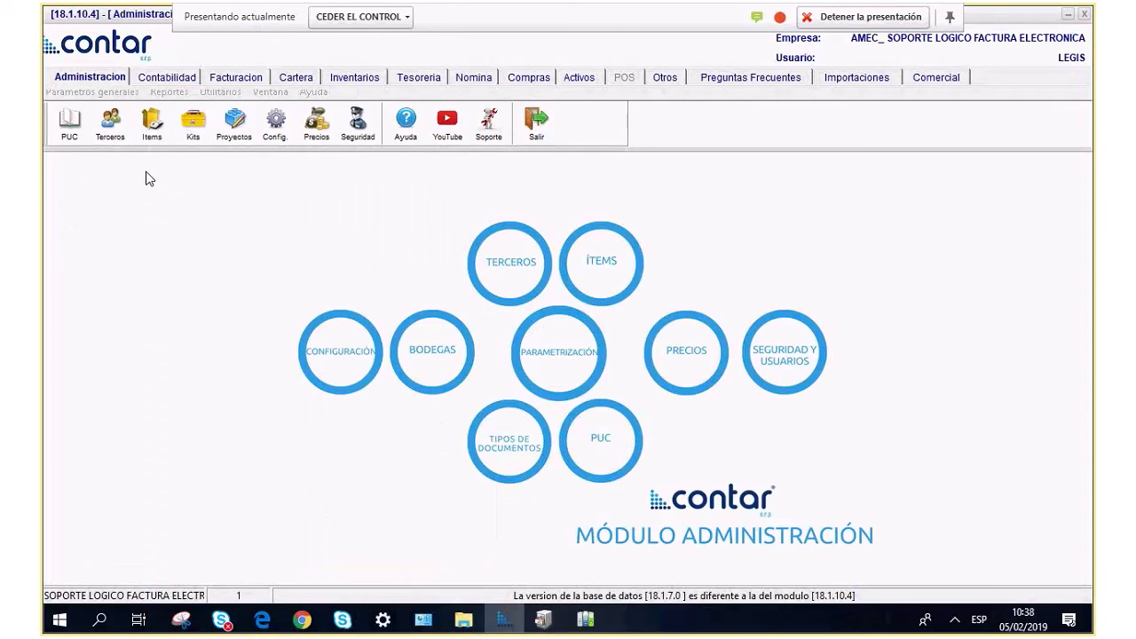
Run the Terceros report including all clients and all suppliers.
left_click(170, 93)
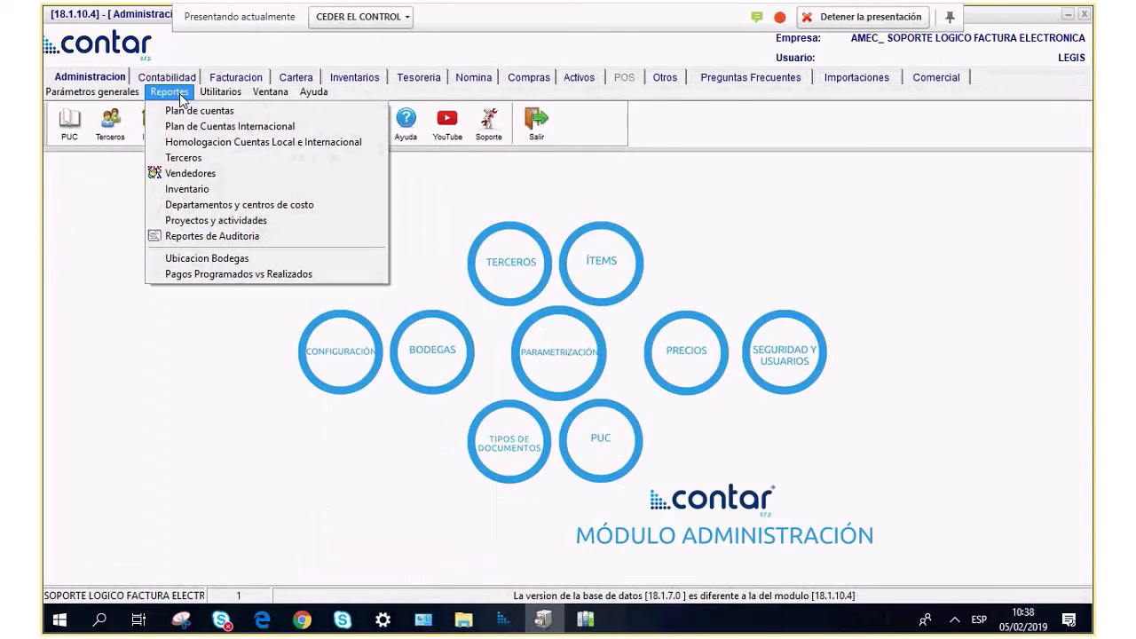
left_click(212, 159)
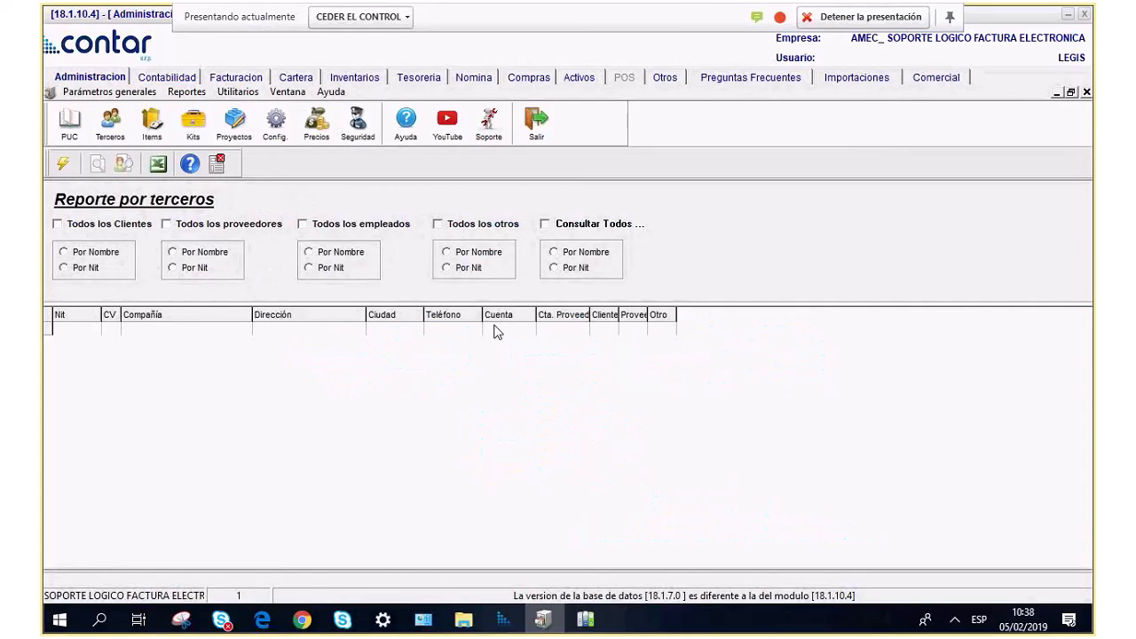
left_click(85, 229)
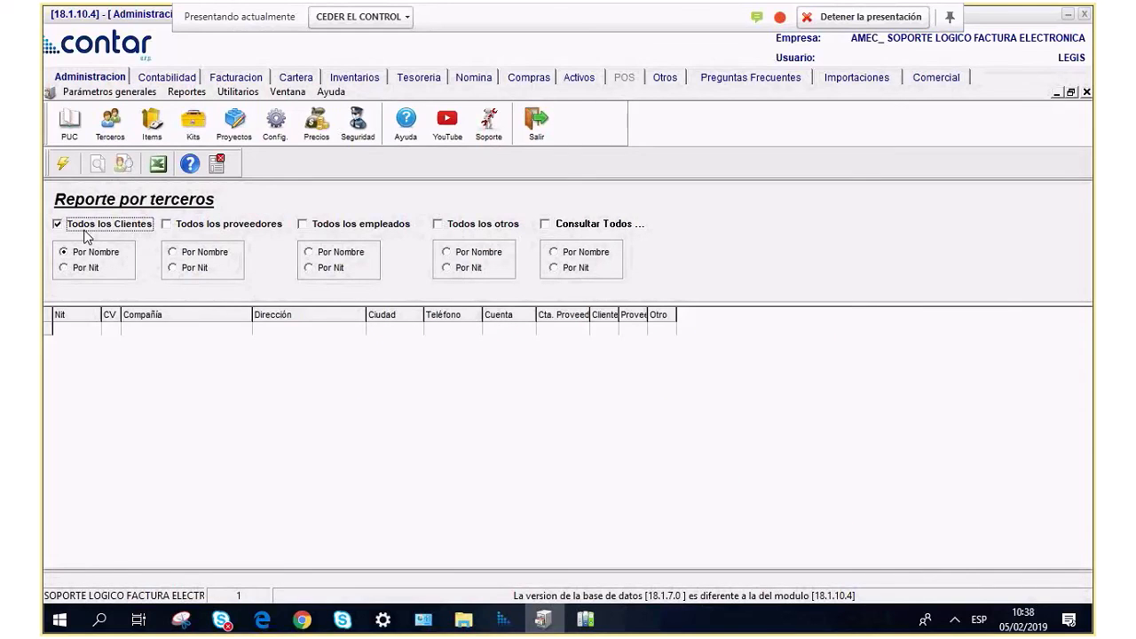
left_click(200, 228)
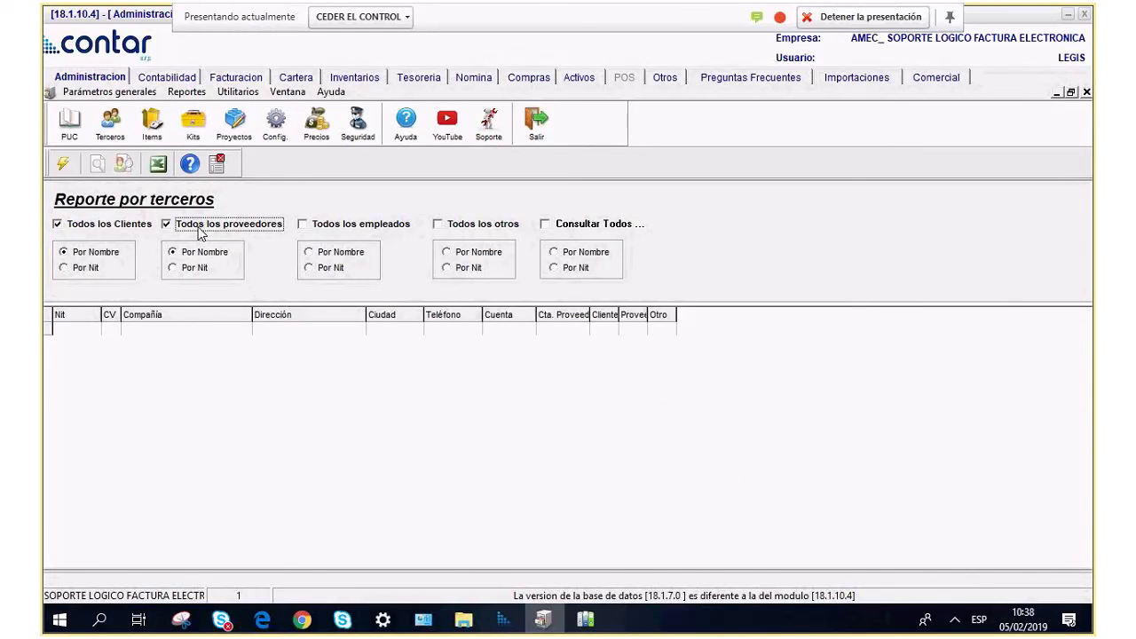
left_click(110, 229)
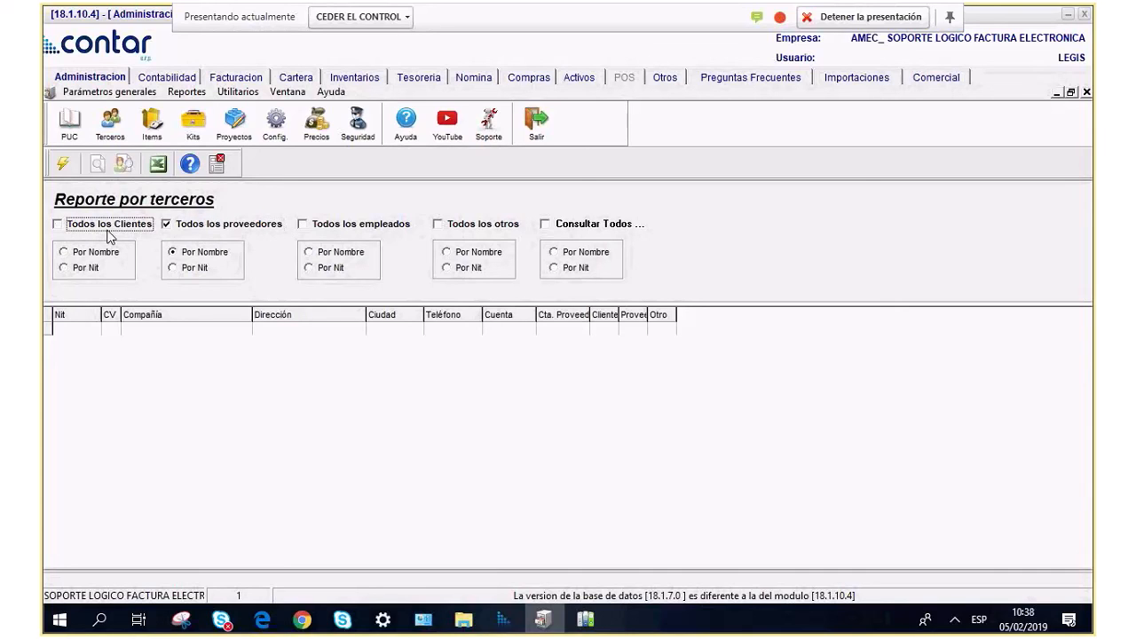
left_click(71, 231)
left_click(62, 163)
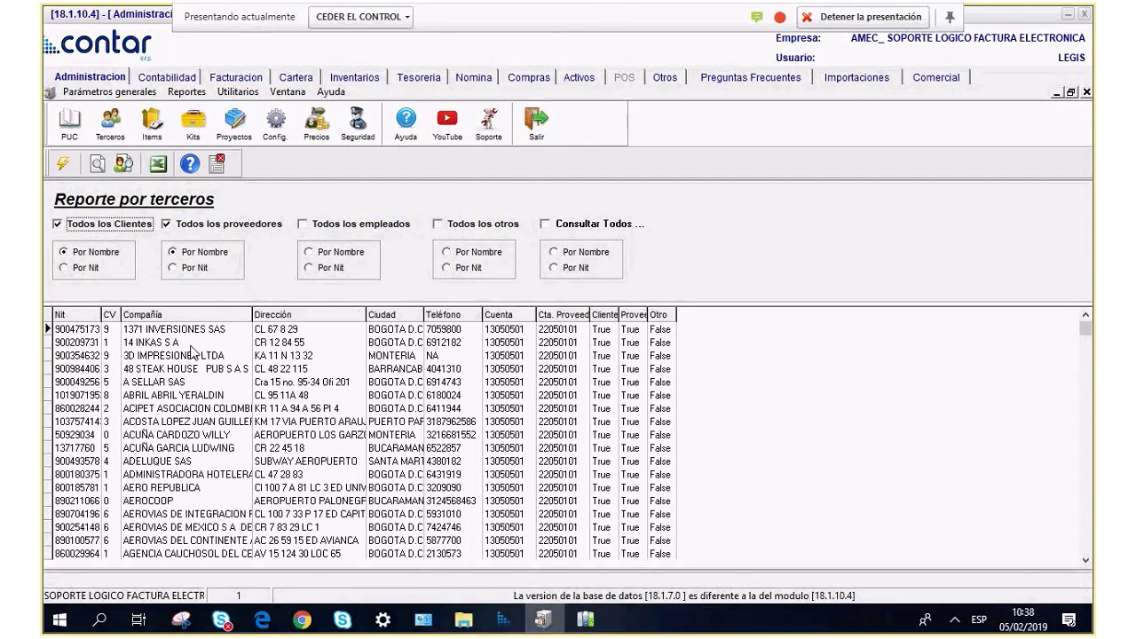
Close the report, bring the Skype call forward and mute the microphone.
left_click(219, 165)
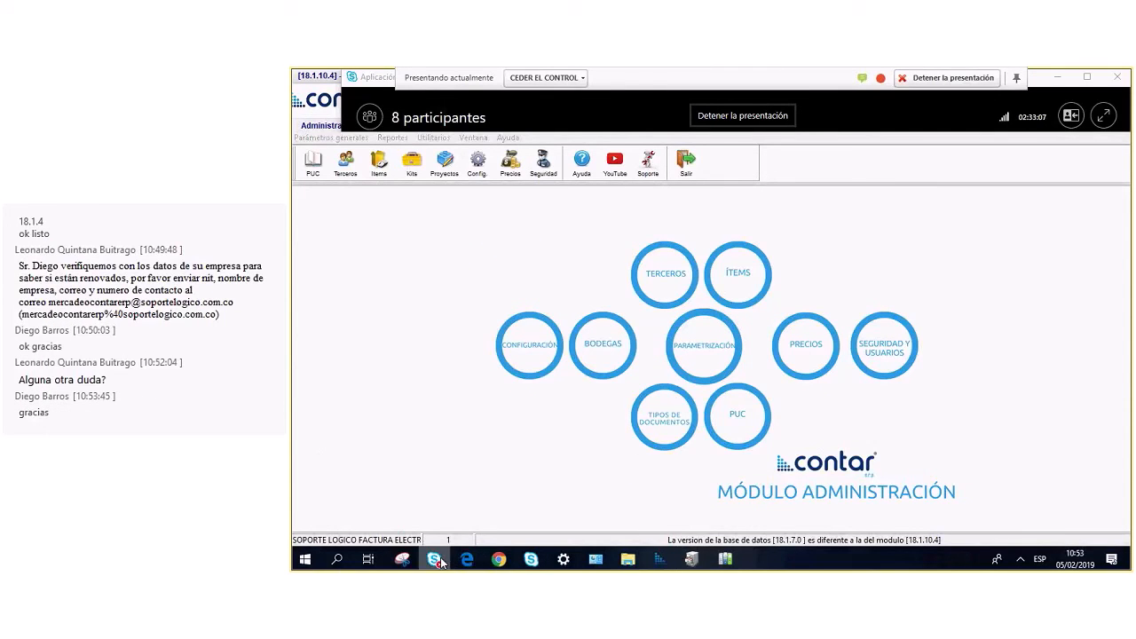
left_click(530, 558)
left_click(699, 517)
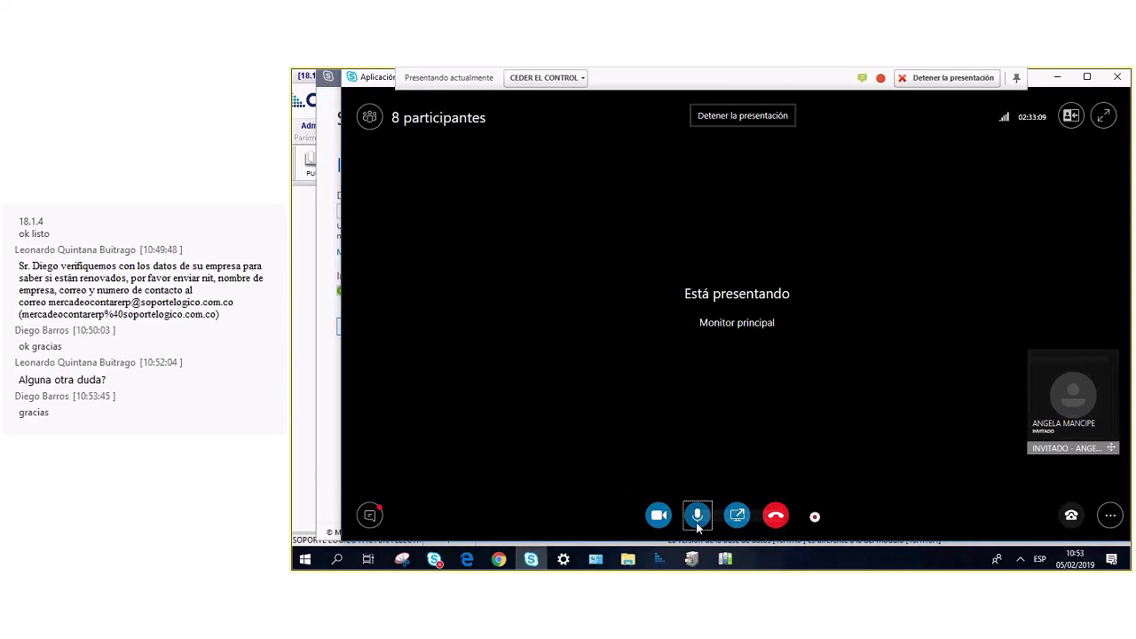